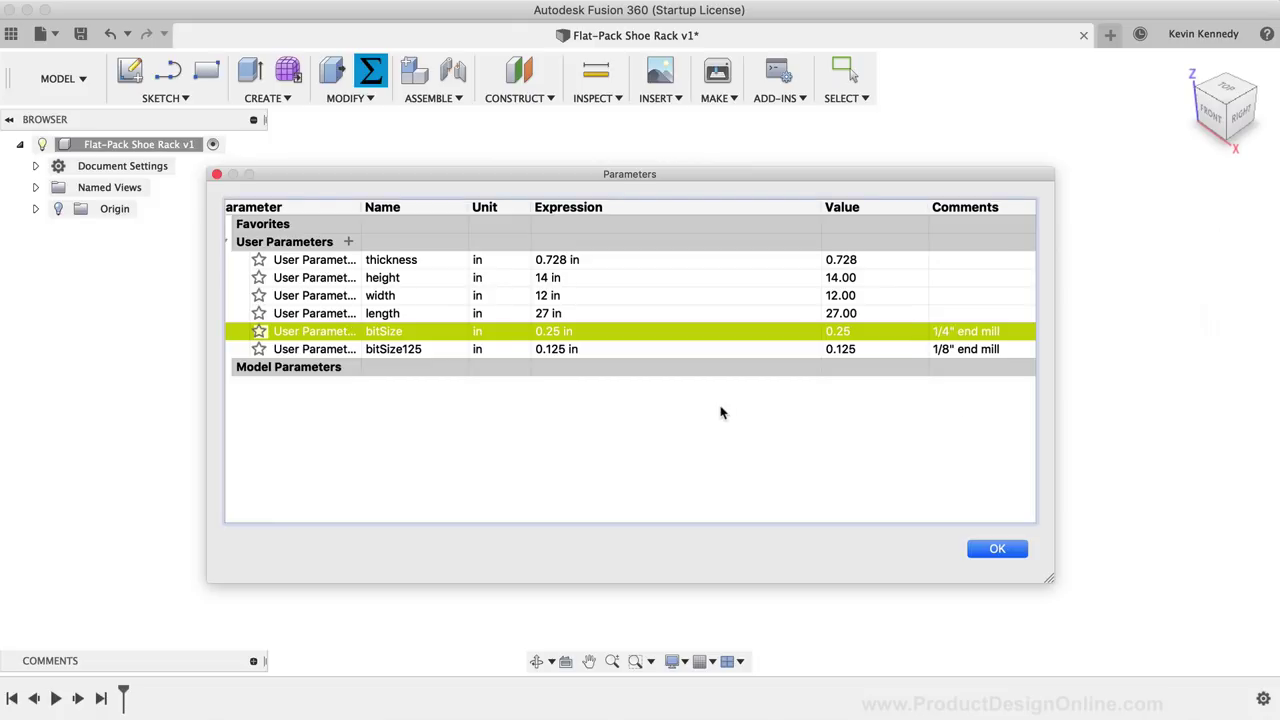
# Rename the user parameter bitSize to bitSize25.
pyautogui.doubleClick(412, 331)
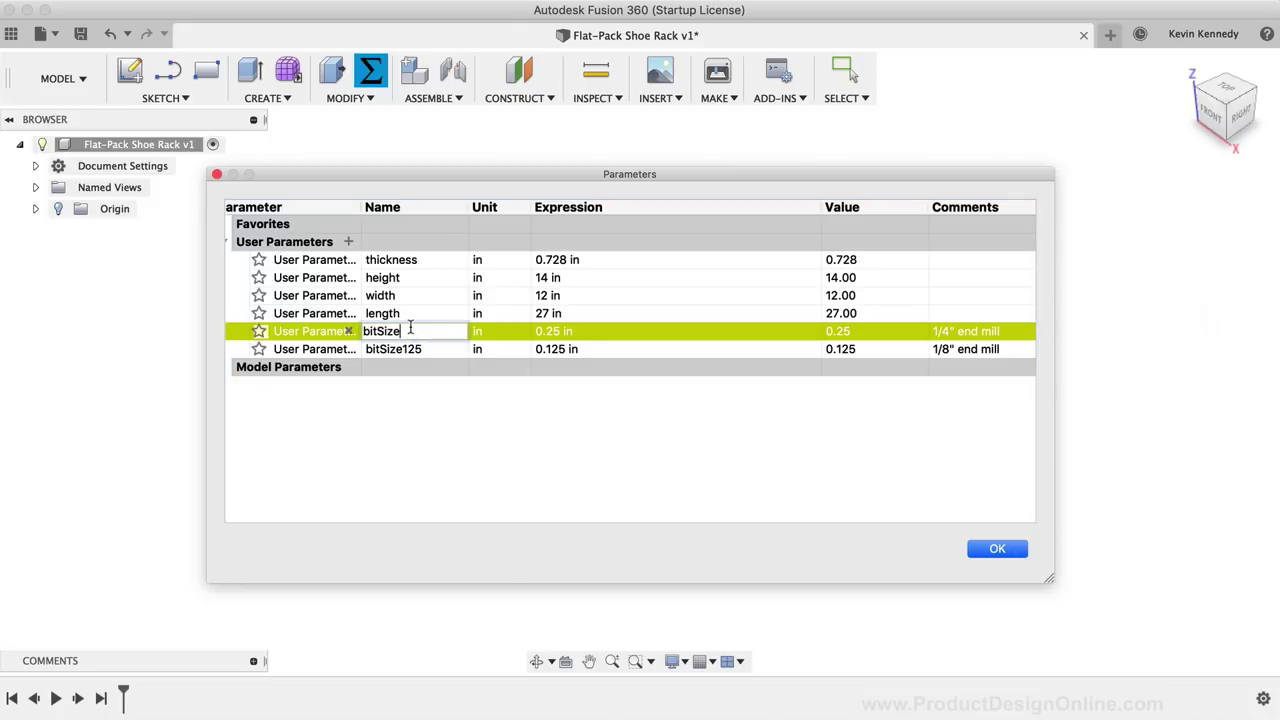
pyautogui.write('25')
pyautogui.press('Return')
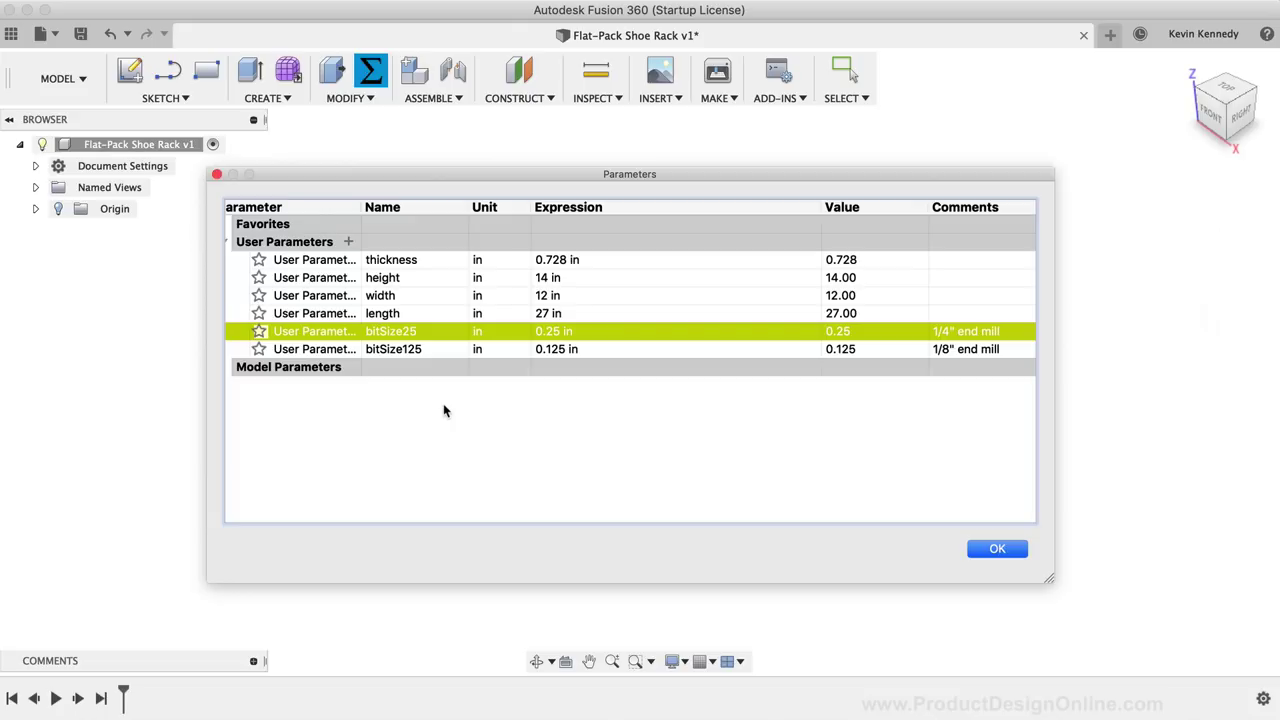
# Add a user parameter named crossBeam with an expression of 1.5 in, and accept the parameter table.
pyautogui.click(348, 241)
pyautogui.write('c')
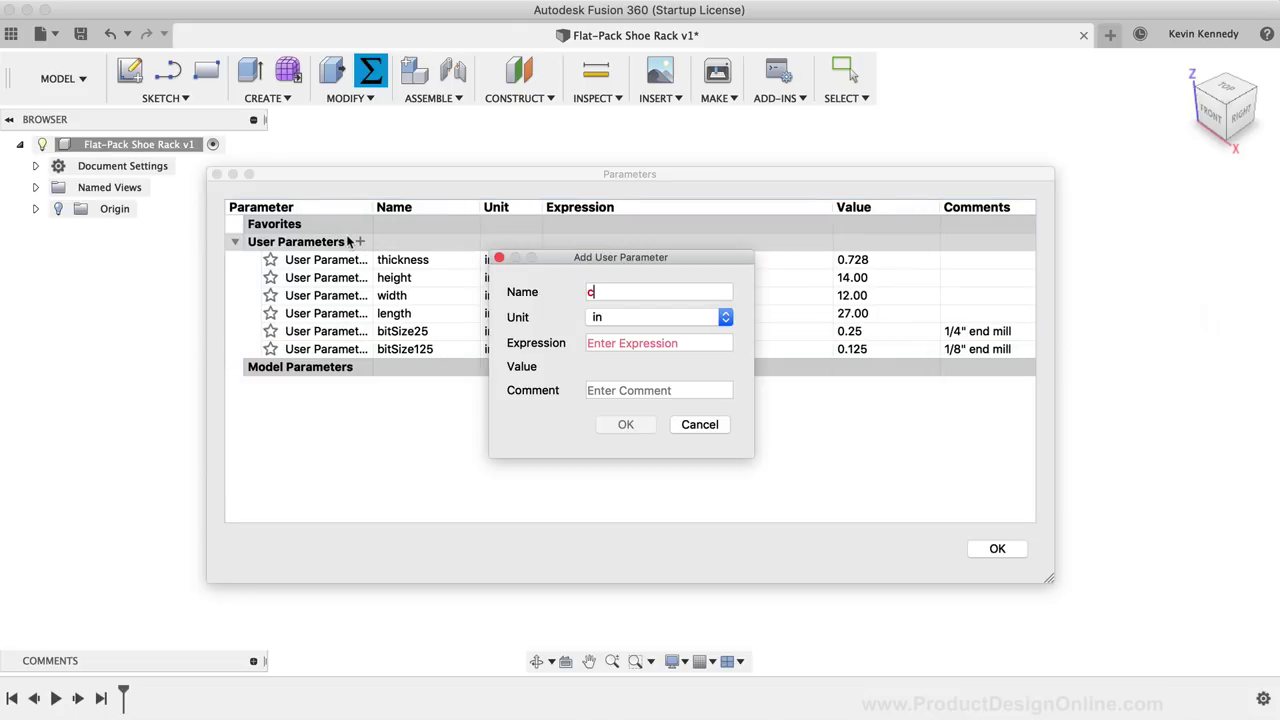
pyautogui.write('rossBeam')
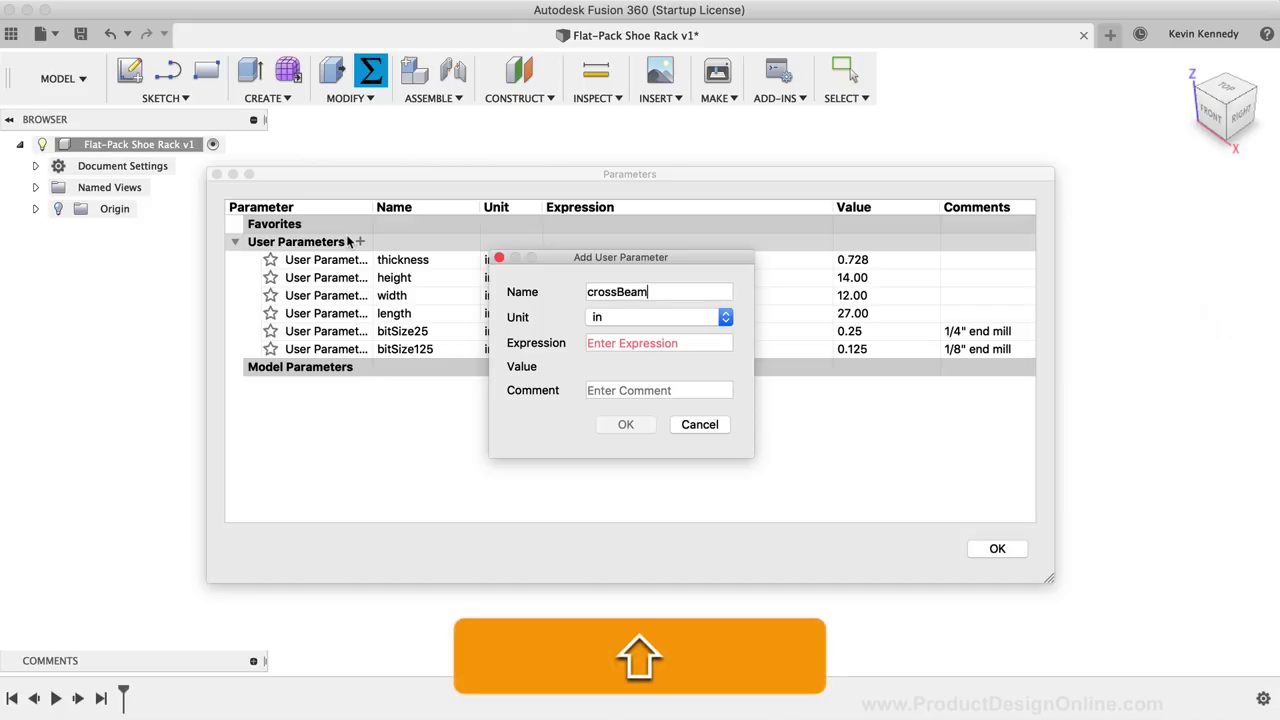
pyautogui.click(690, 343)
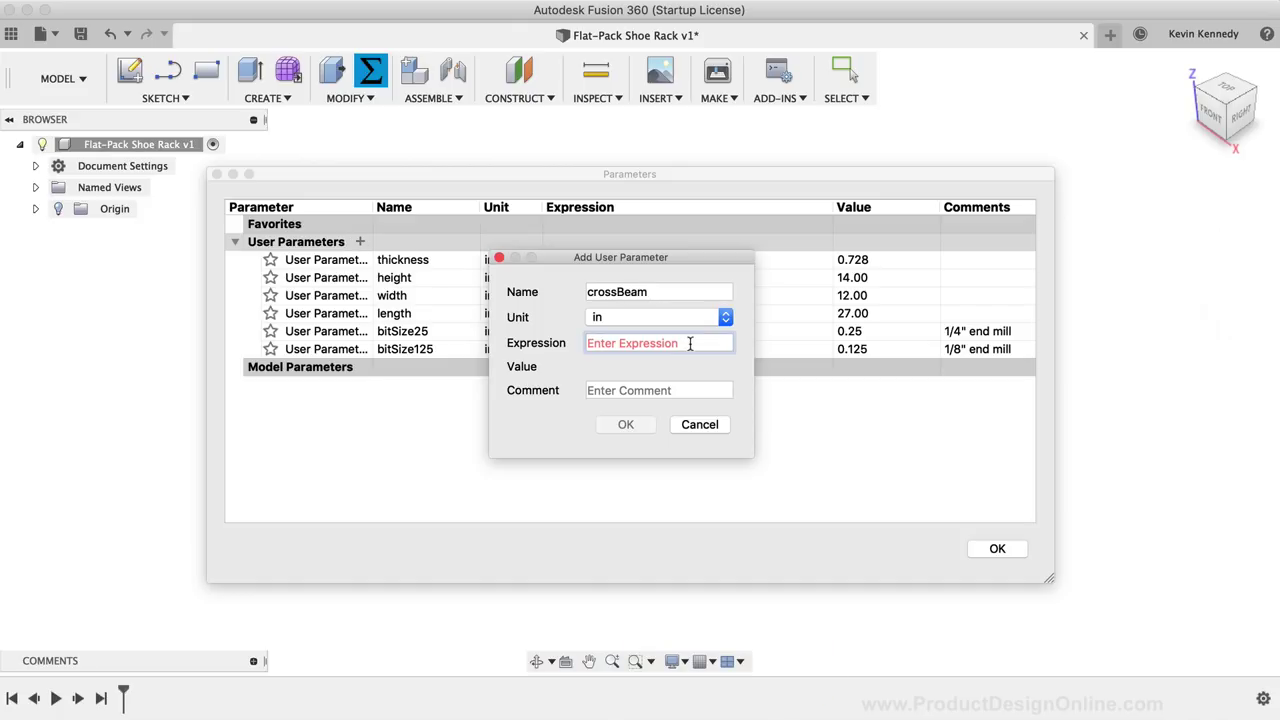
pyautogui.write('1.5')
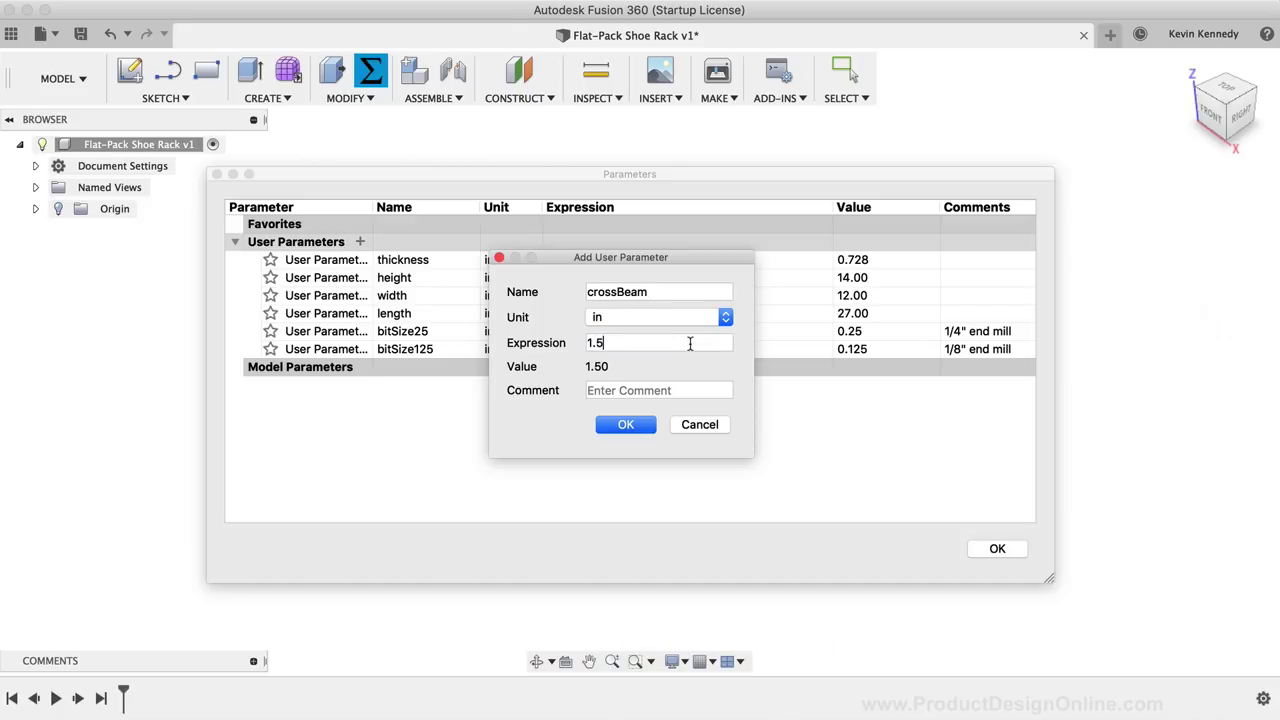
pyautogui.click(626, 425)
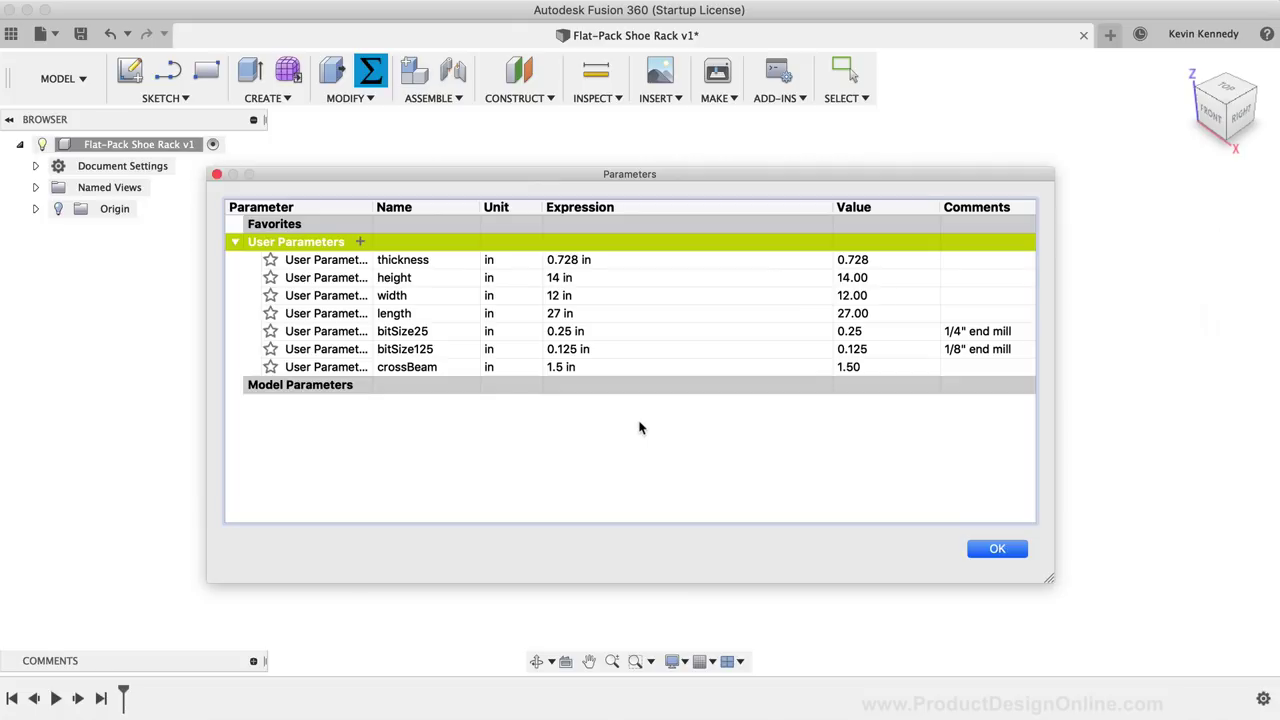
pyautogui.click(1009, 549)
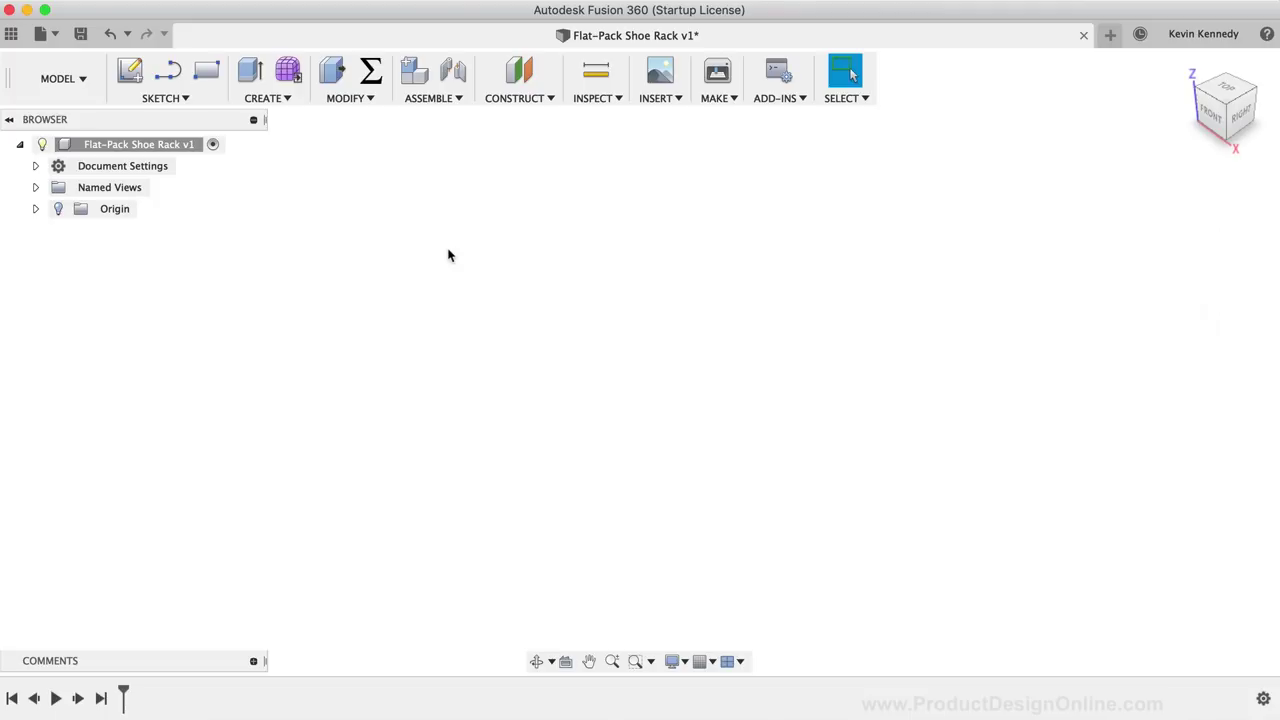
# Create a new component under the Flat-Pack Shoe Rack root and name it Side Panel.
pyautogui.rightClick(172, 142)
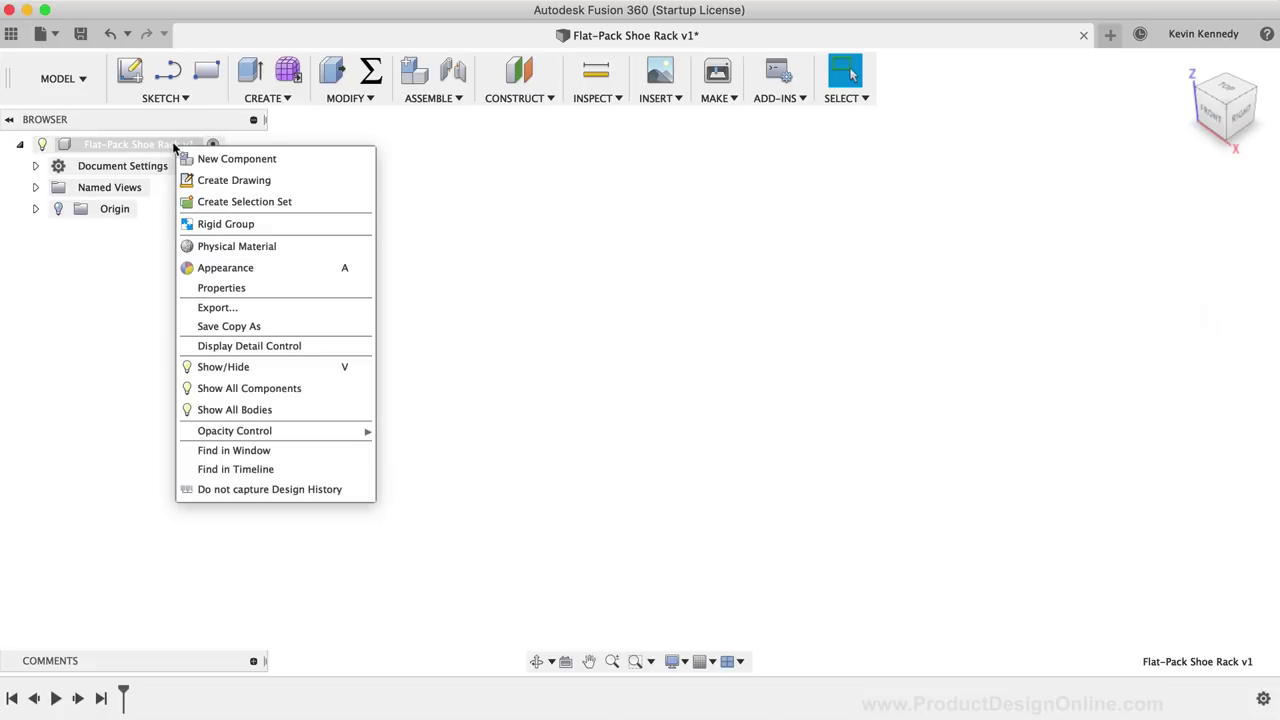
pyautogui.click(290, 157)
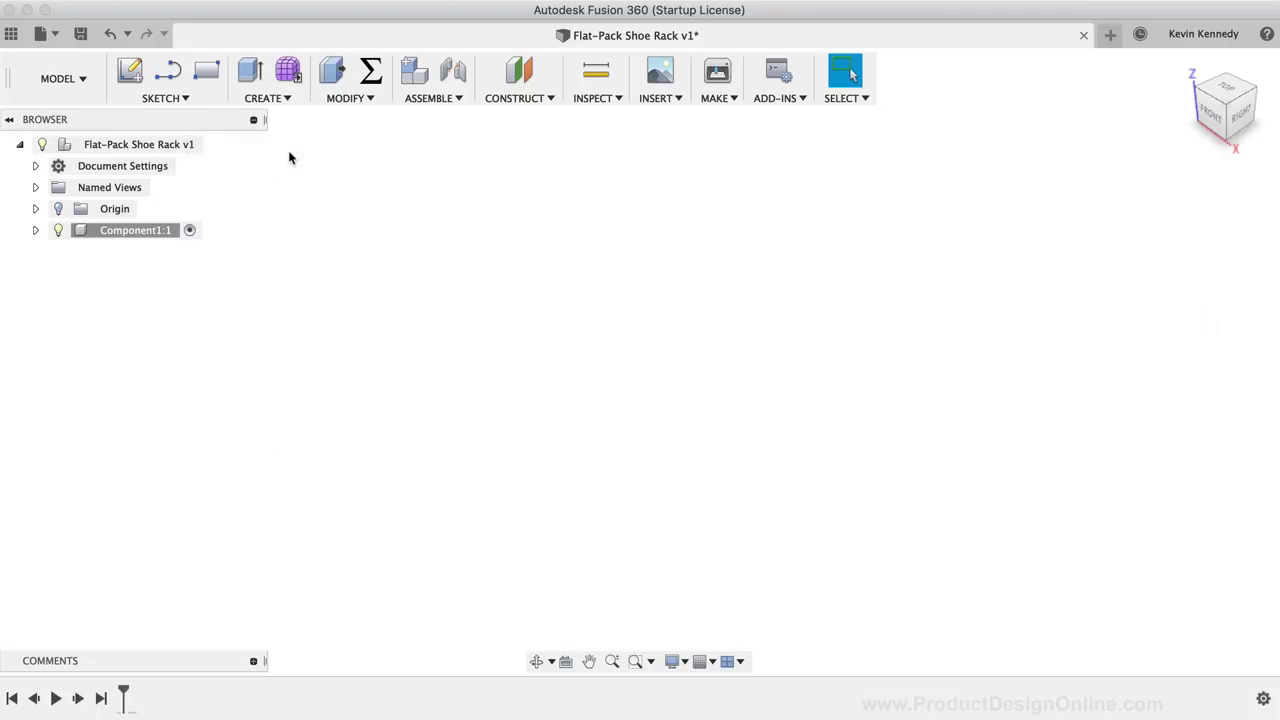
pyautogui.click(115, 231)
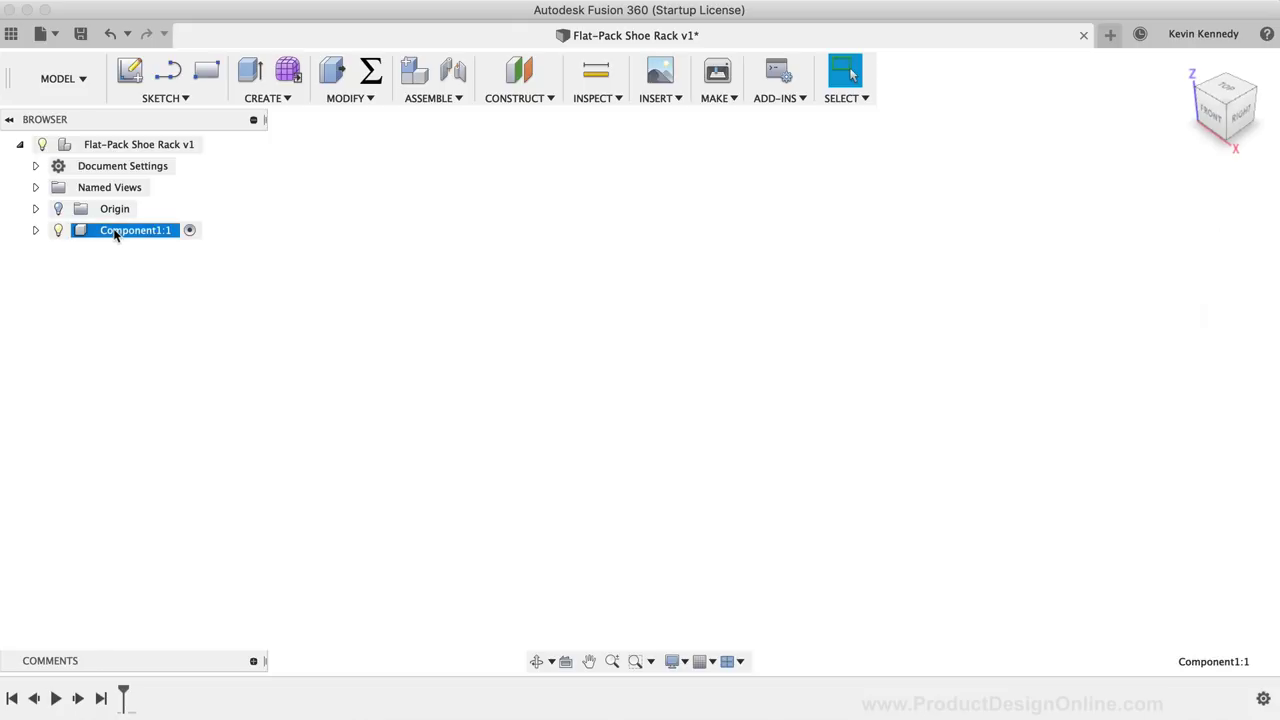
pyautogui.click(115, 231)
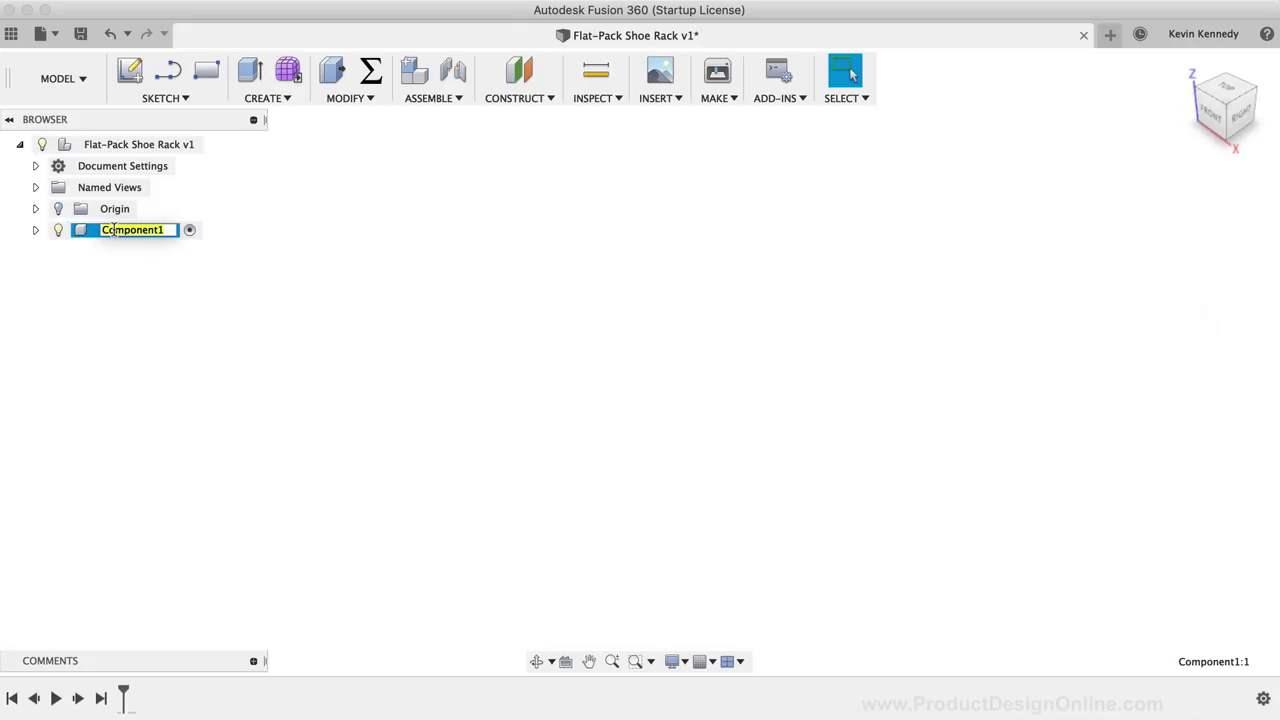
pyautogui.write('Side ')
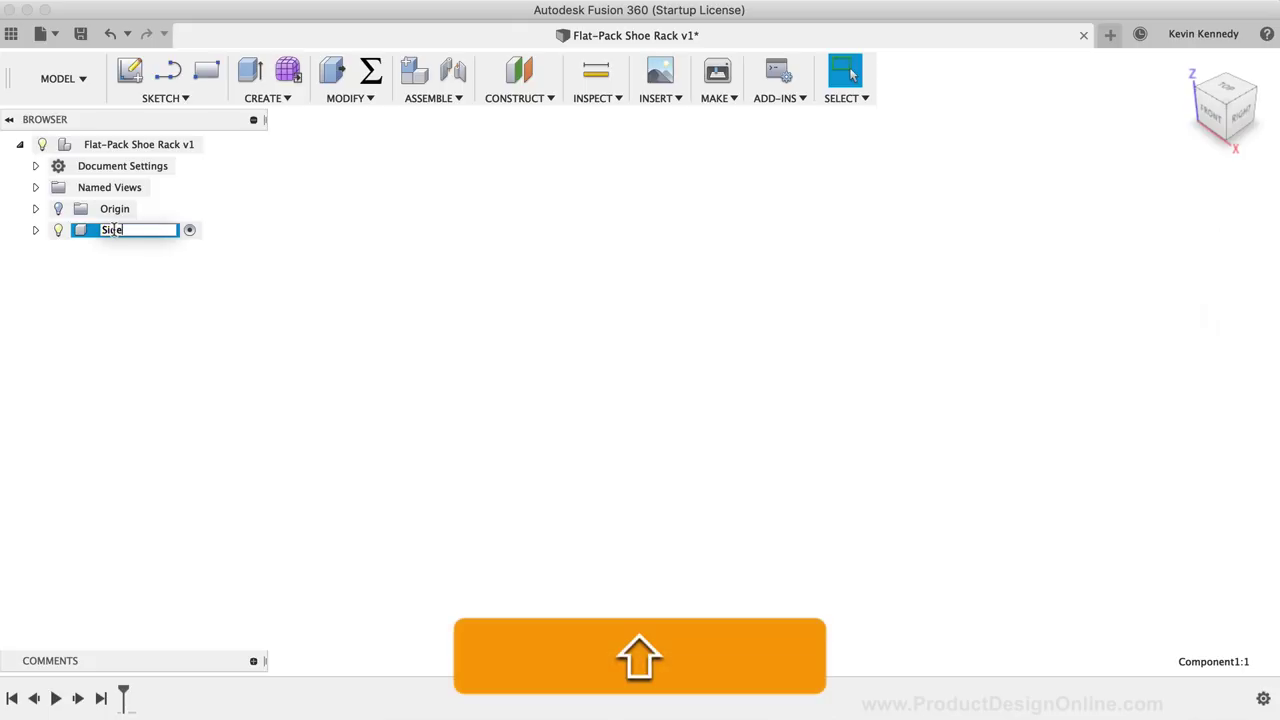
pyautogui.write('Panel')
pyautogui.press('Return')
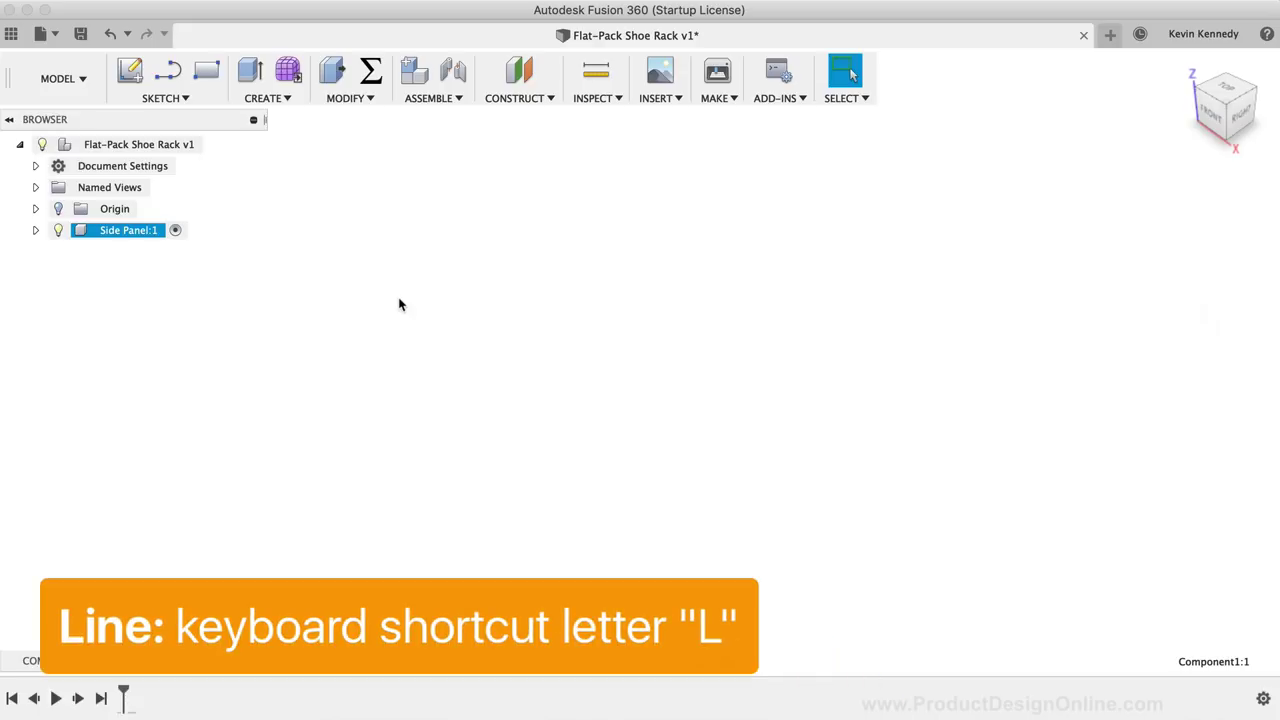
# Sketch a horizontal line on the vertical YZ plane, starting at the origin, with its length set to the width parameter.
pyautogui.press('l')
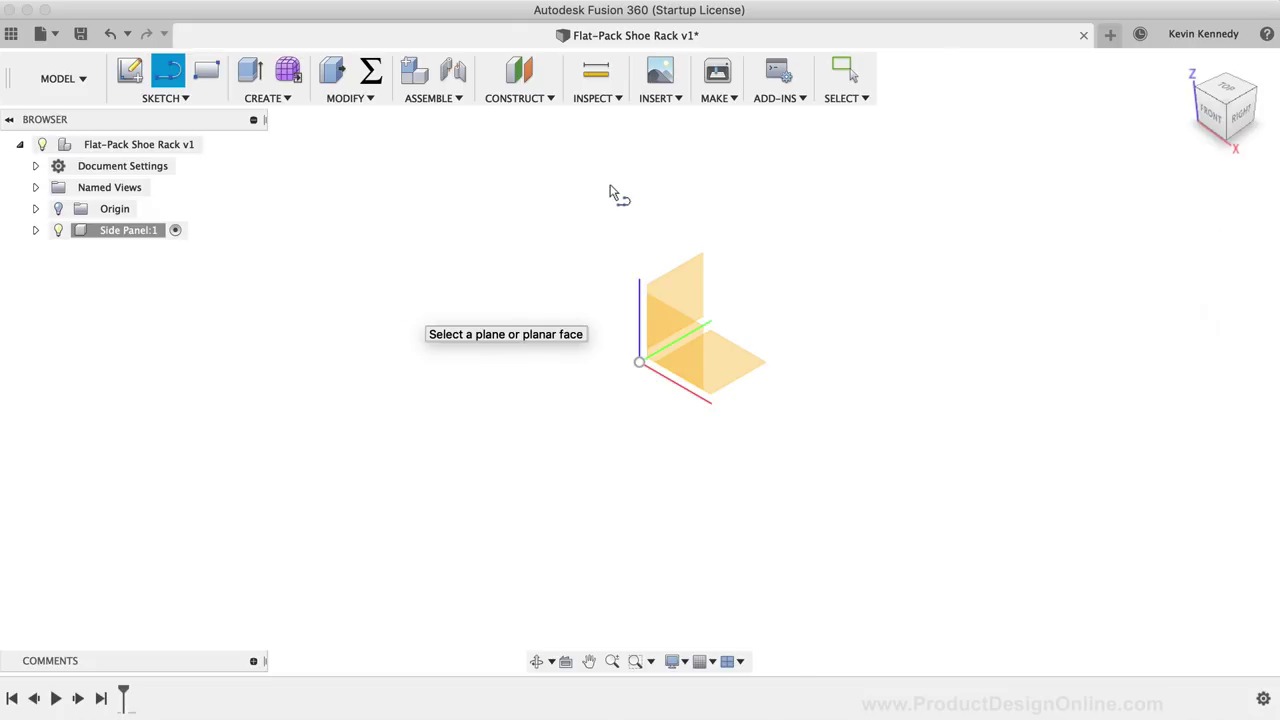
pyautogui.click(680, 285)
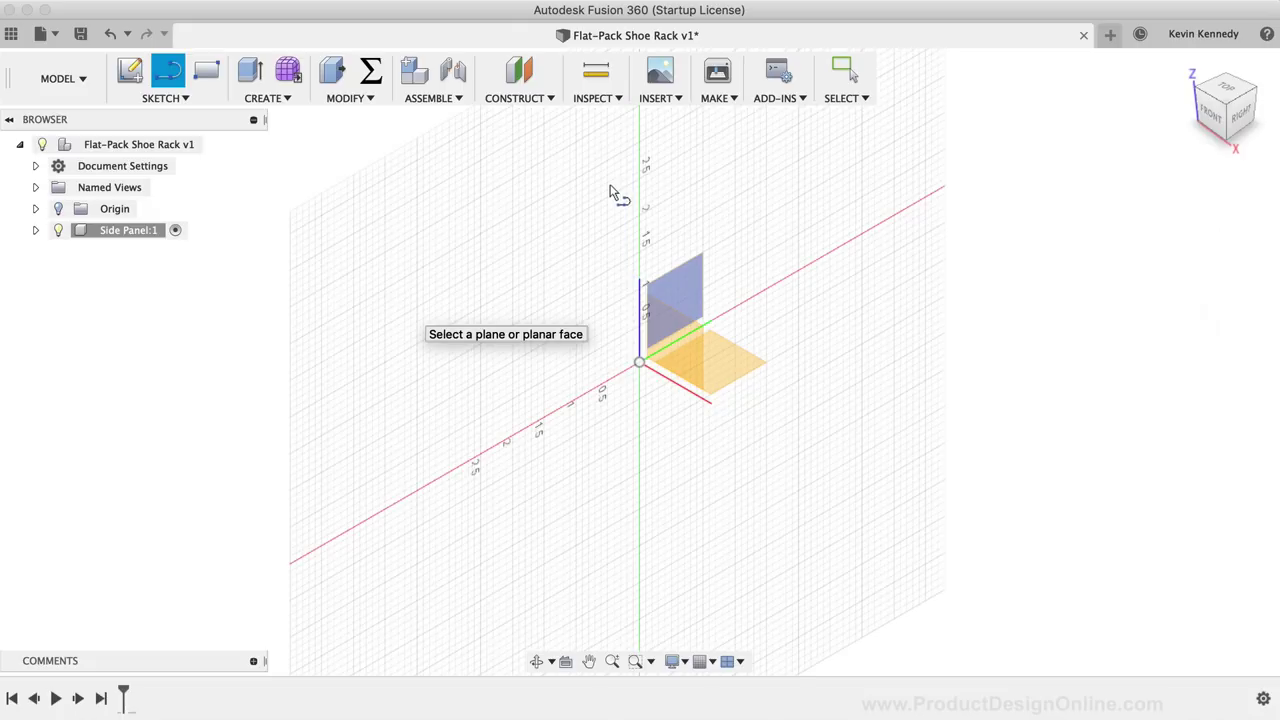
pyautogui.click(680, 285)
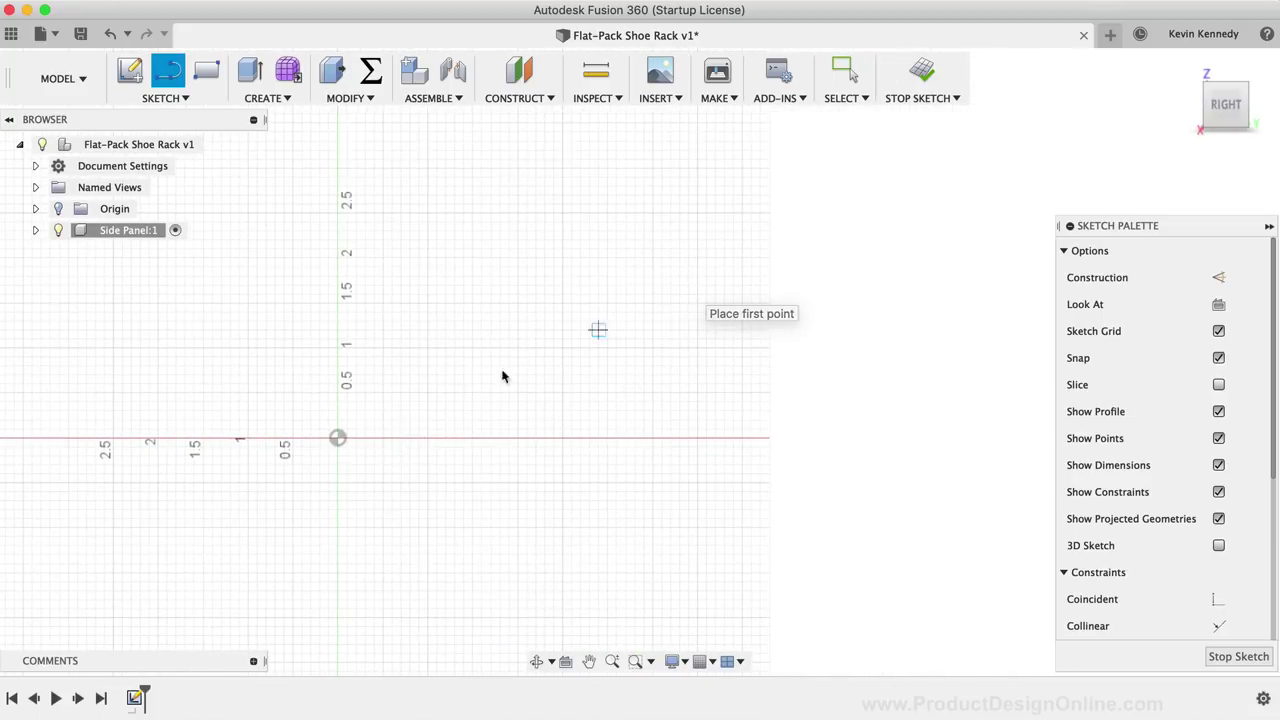
pyautogui.click(337, 439)
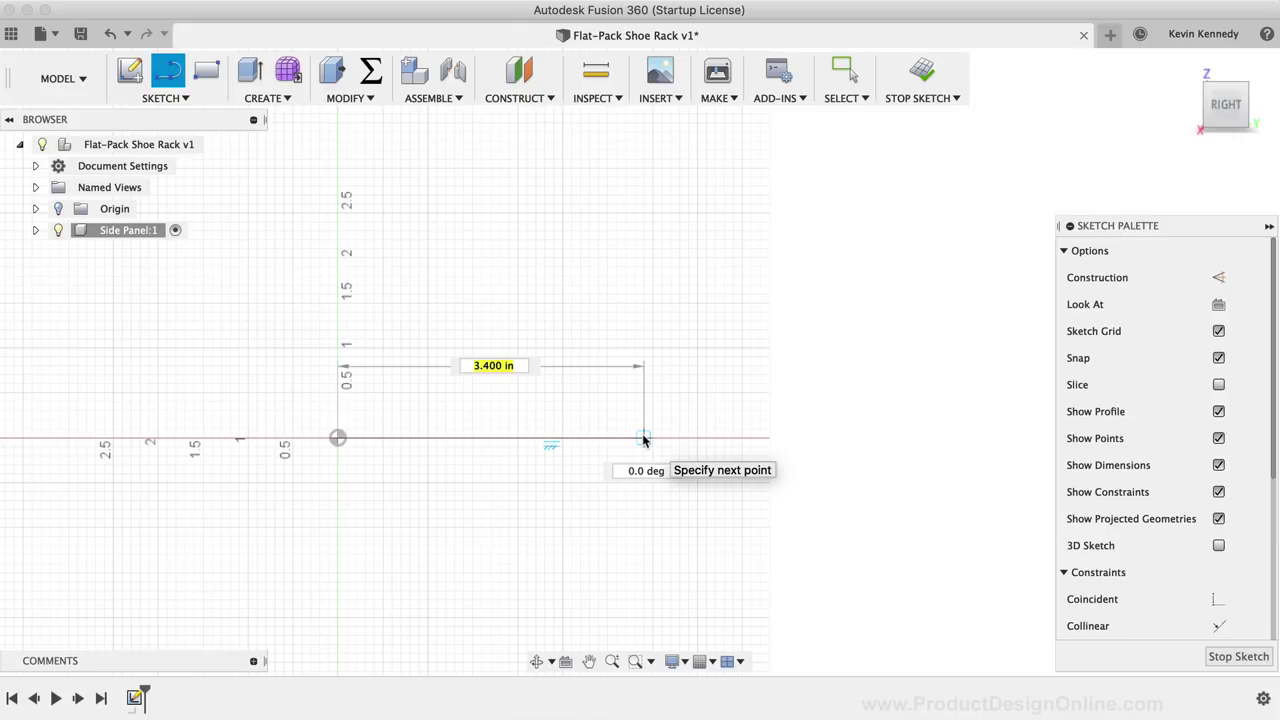
pyautogui.write('wid')
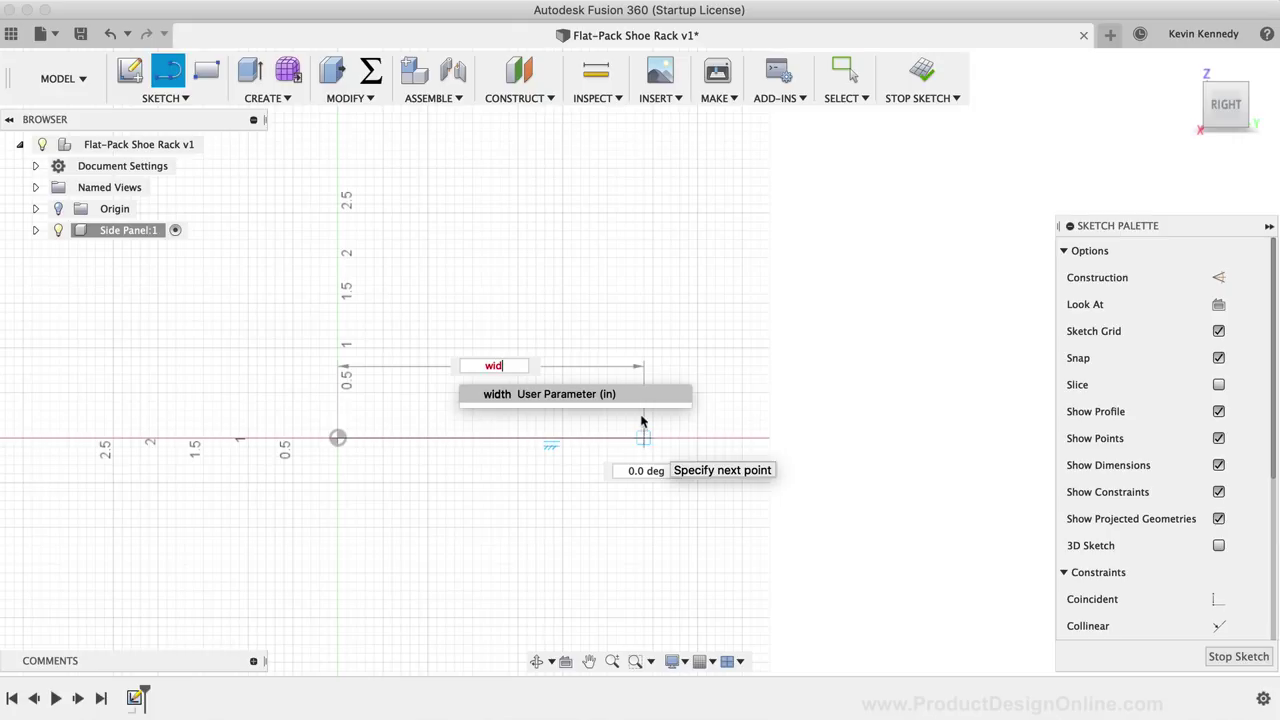
pyautogui.click(637, 397)
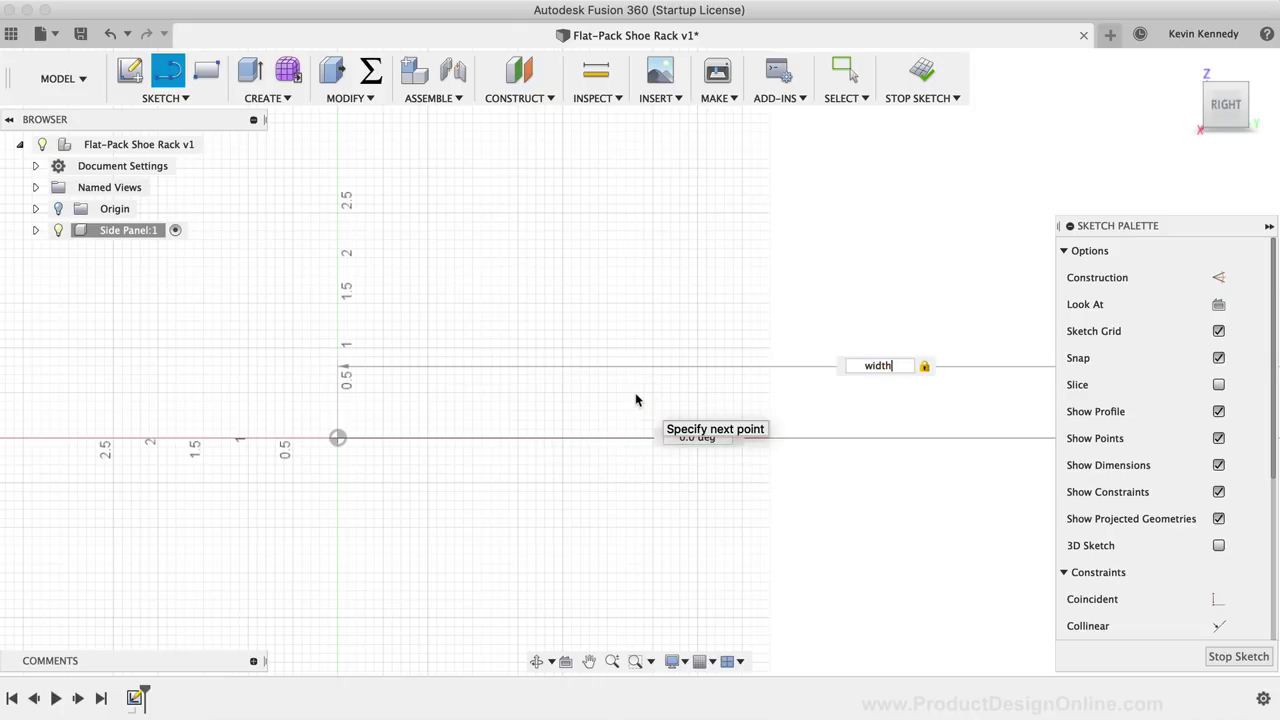
pyautogui.click(790, 442)
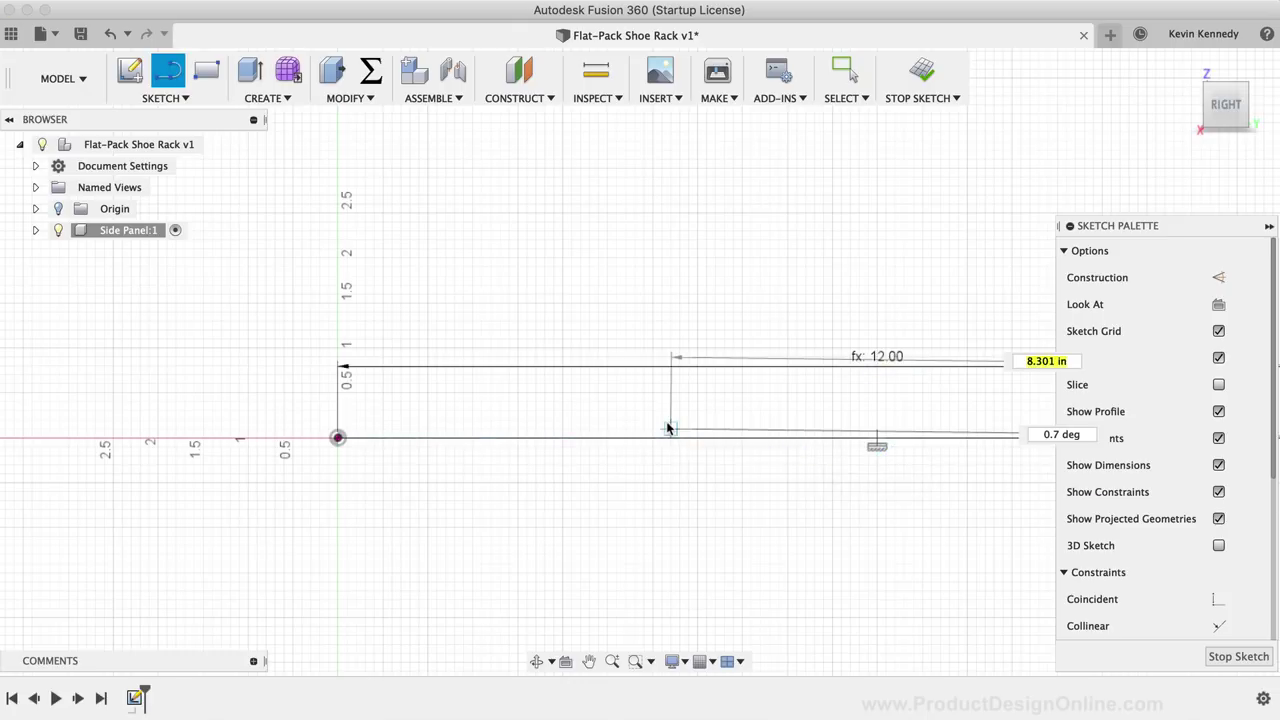
# Draw an inward-leaning line about 14.5 in long up from the base line's free end at 85 degrees, and end the line chain.
pyautogui.scroll(-2, 668, 429)
pyautogui.scroll(-2, 668, 429)
pyautogui.scroll(1, 668, 429)
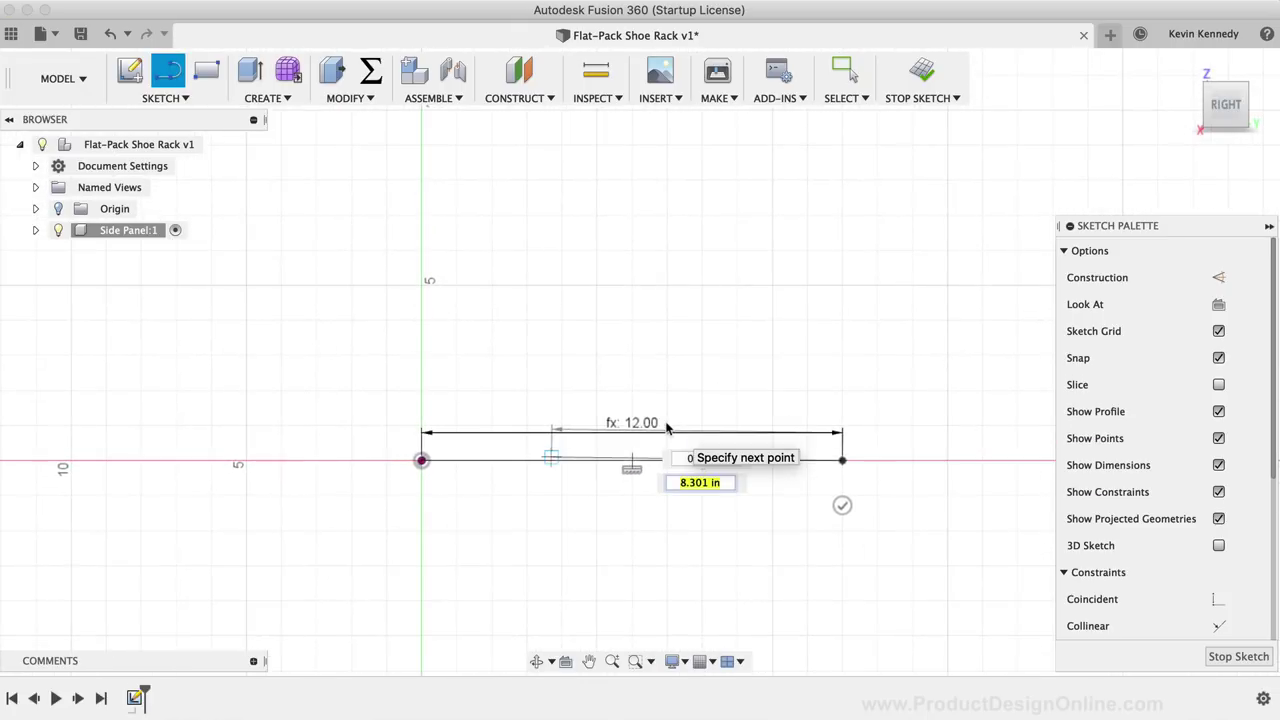
pyautogui.scroll(1, 668, 429)
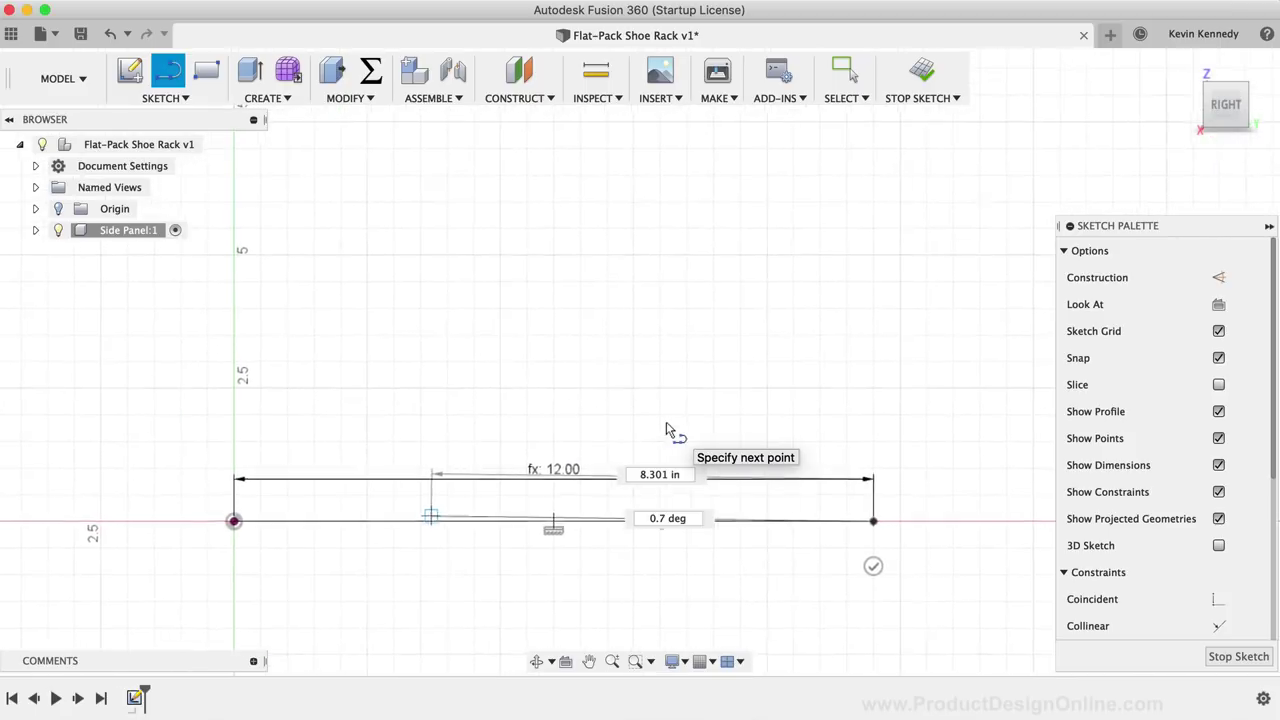
pyautogui.hscroll(-2, 668, 429)
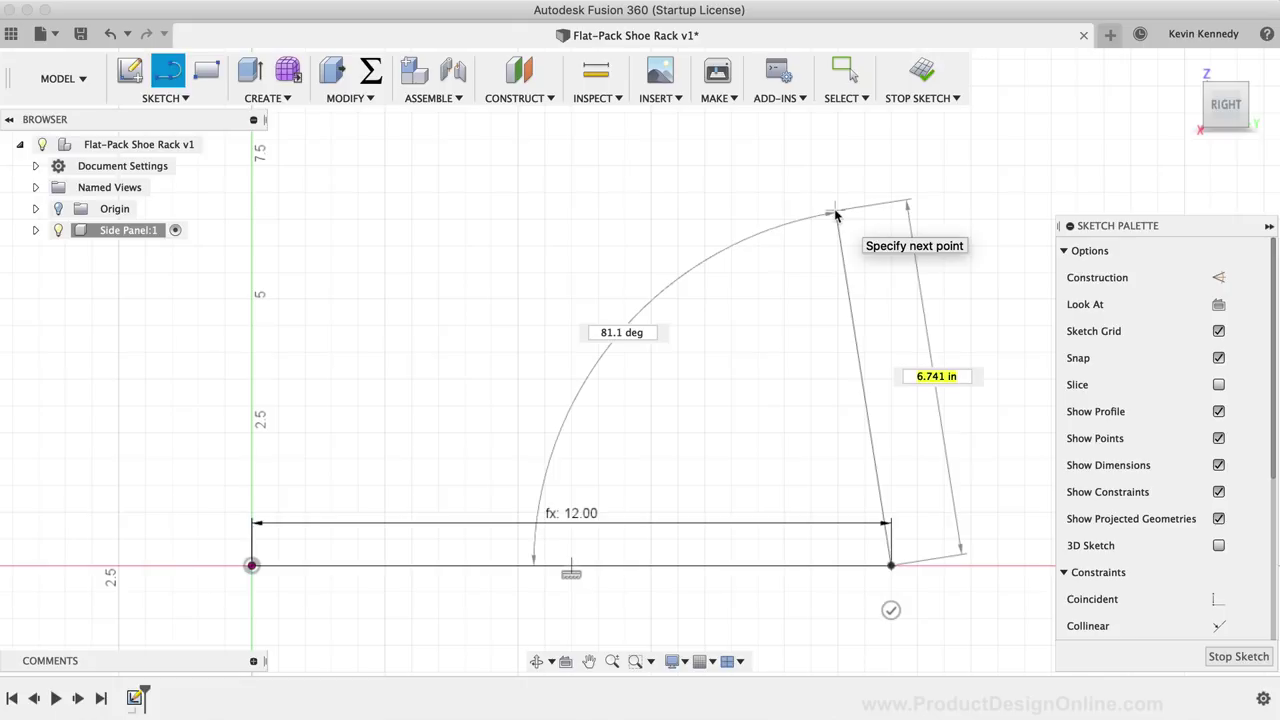
pyautogui.press('Tab')
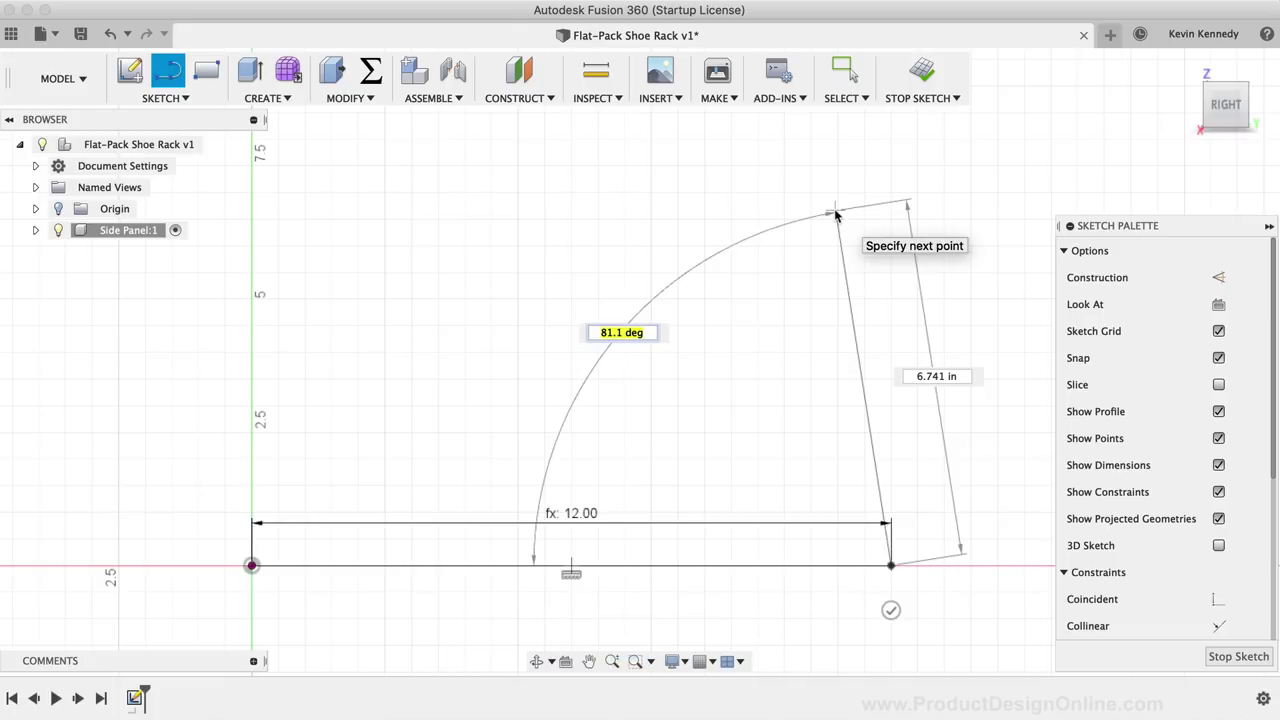
pyautogui.write('85')
pyautogui.press('Tab')
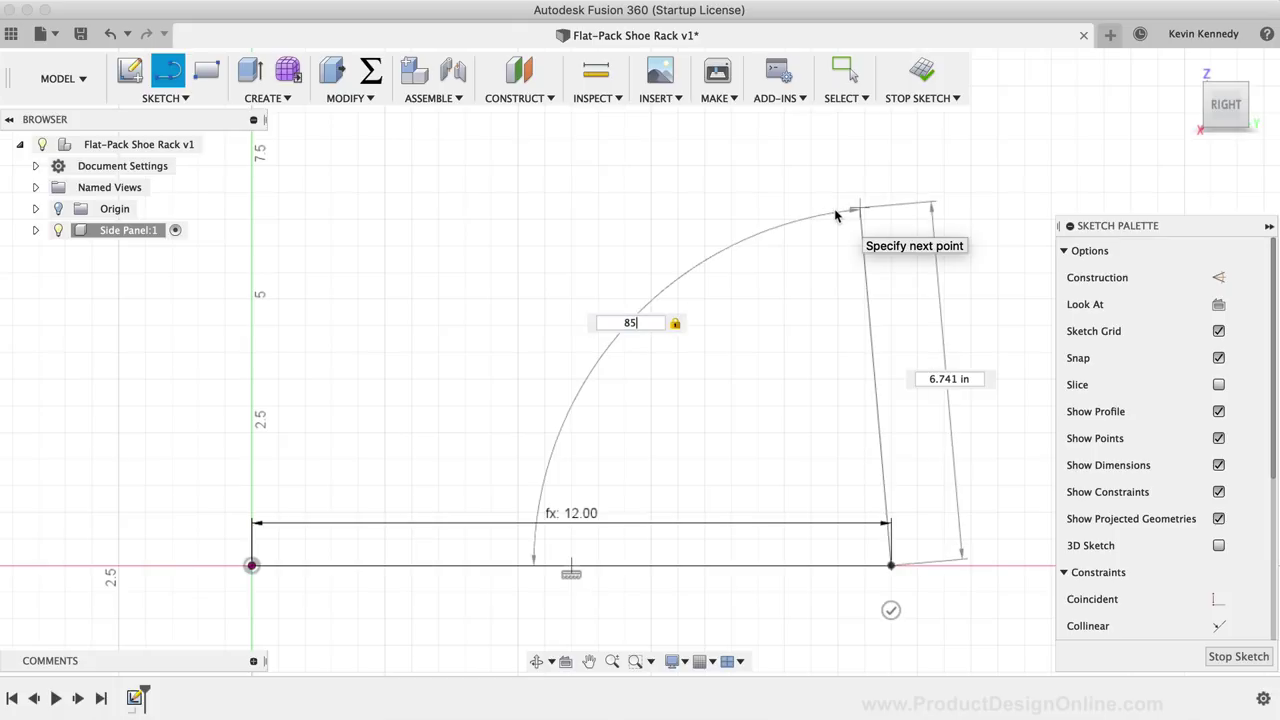
pyautogui.press('Tab')
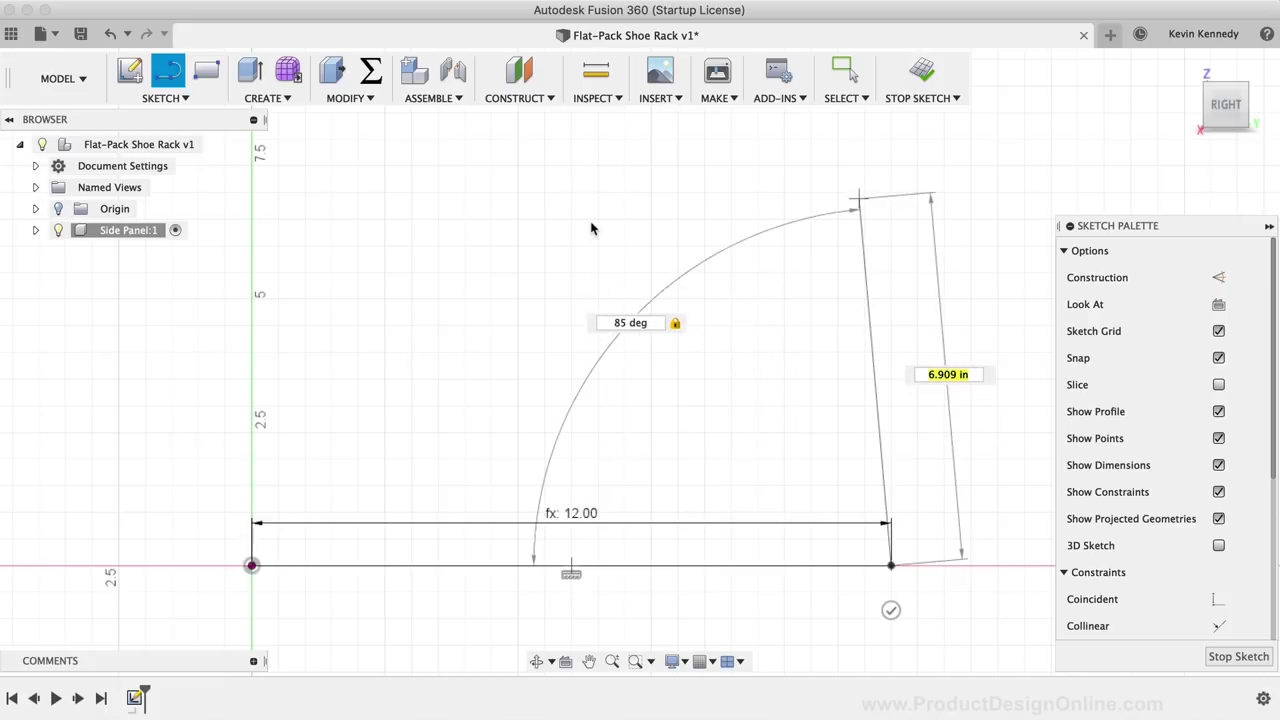
pyautogui.scroll(-2, 590, 228)
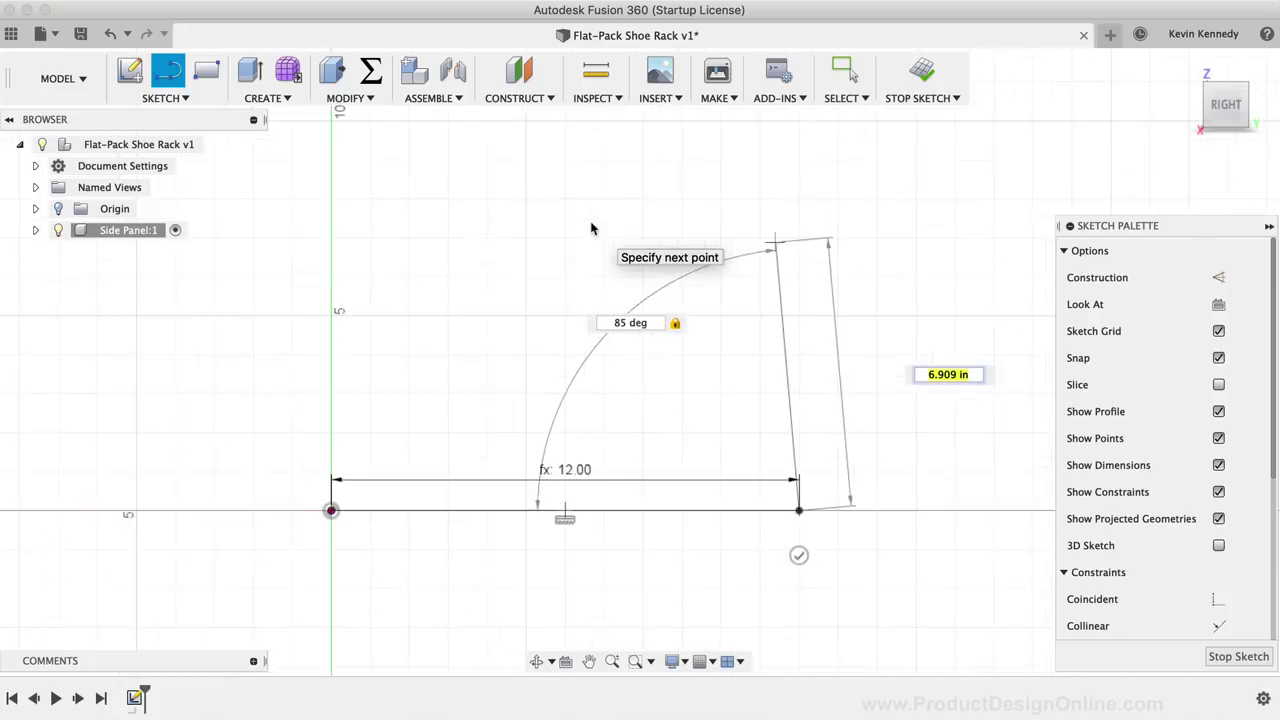
pyautogui.scroll(-3, 577, 175)
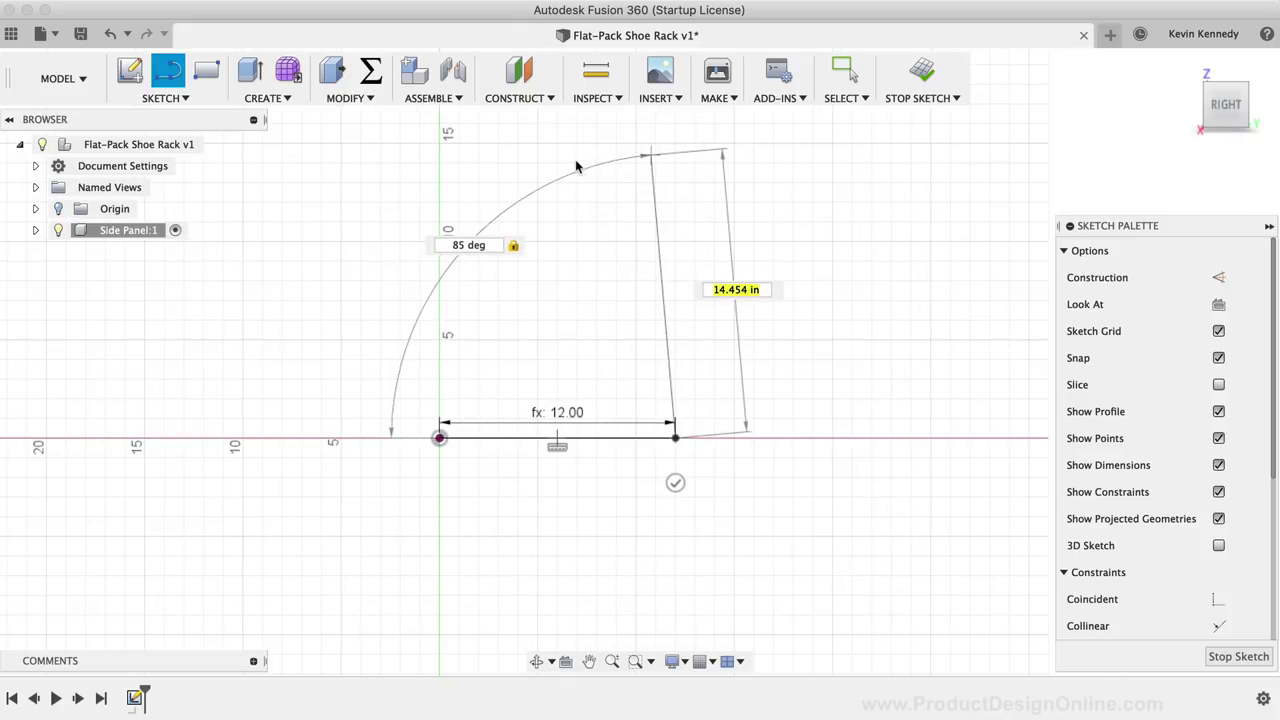
pyautogui.click(575, 165)
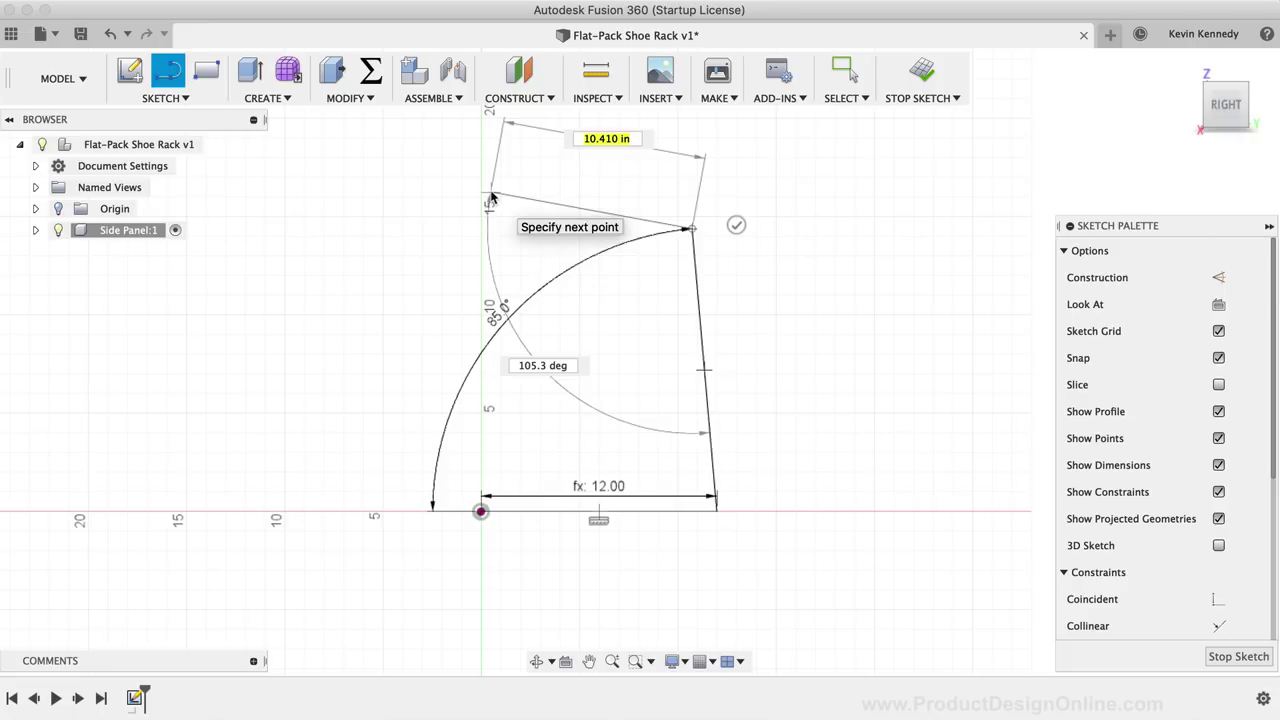
pyautogui.press('Escape')
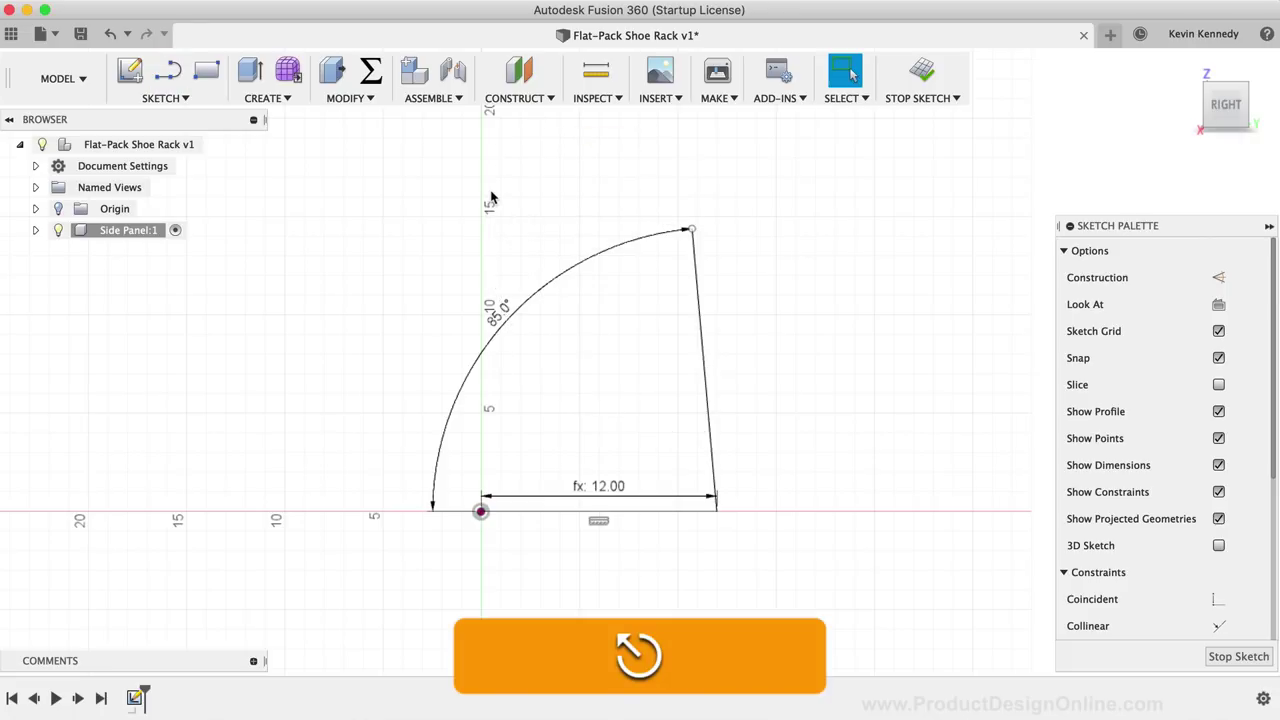
# Draw an inward-leaning line about 14.5 in long up from the origin at 85 degrees, and close the profile with a line across the top.
pyautogui.rightClick(336, 403)
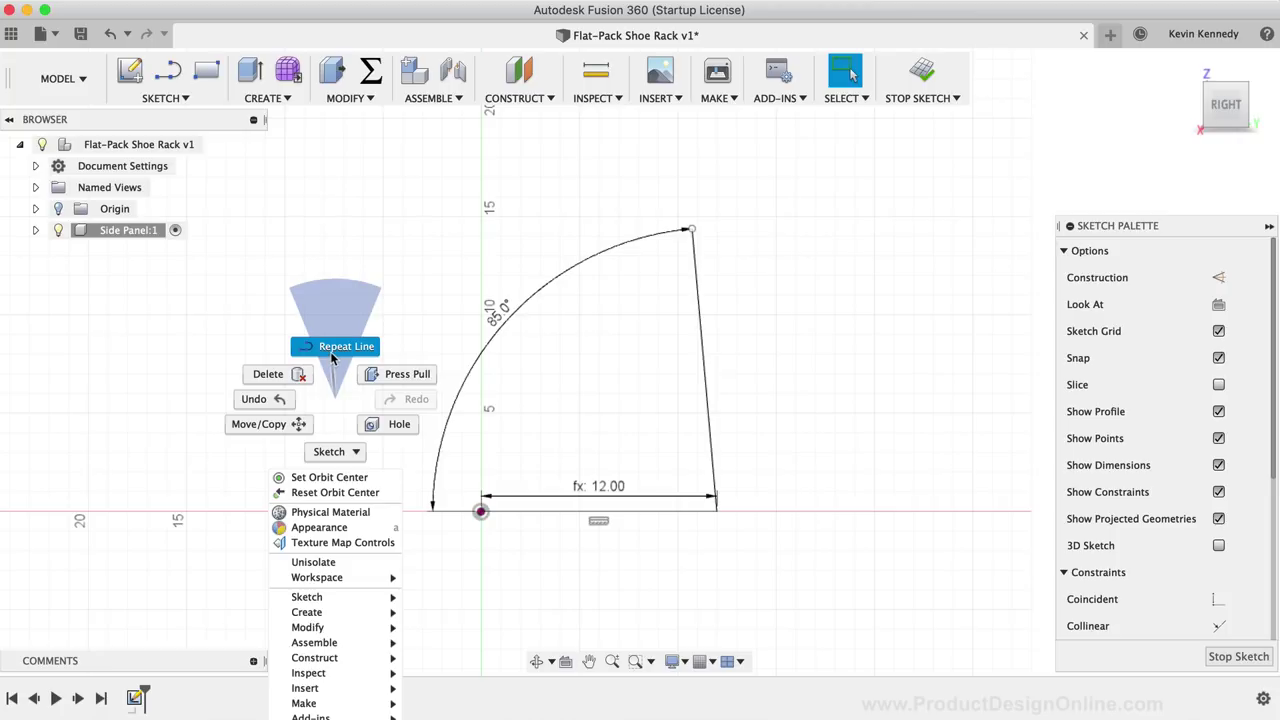
pyautogui.click(332, 354)
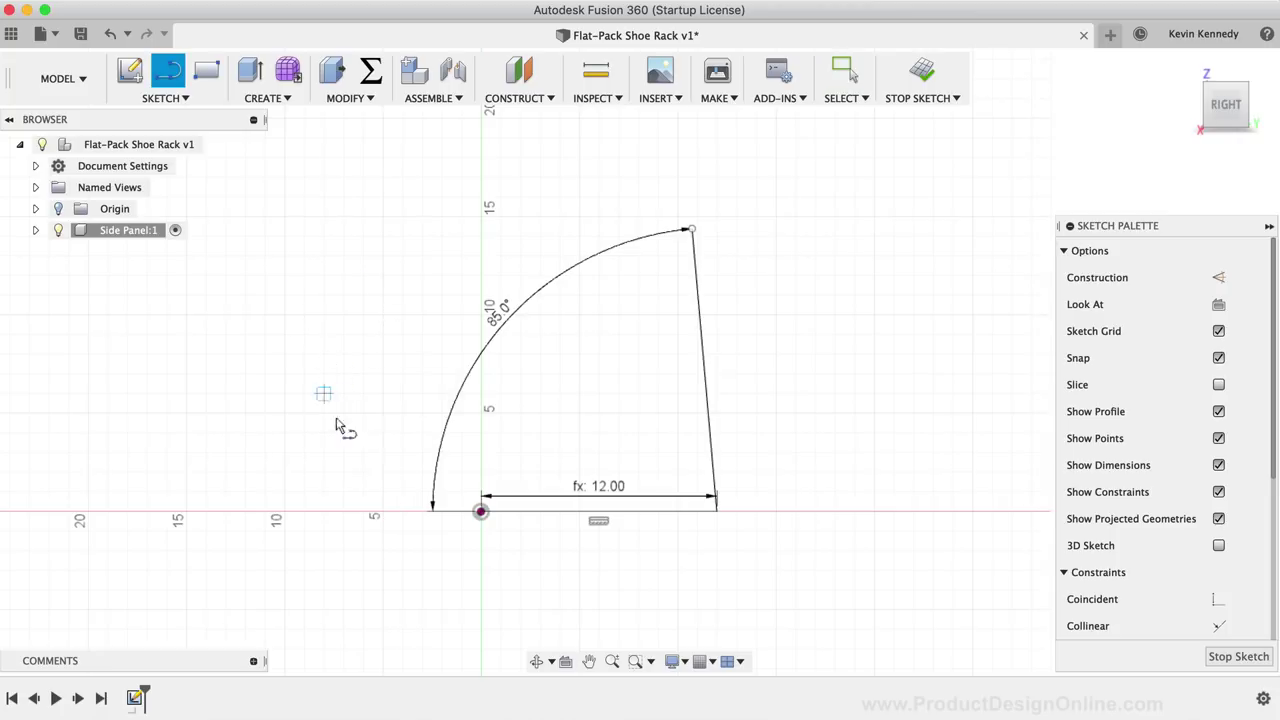
pyautogui.click(480, 513)
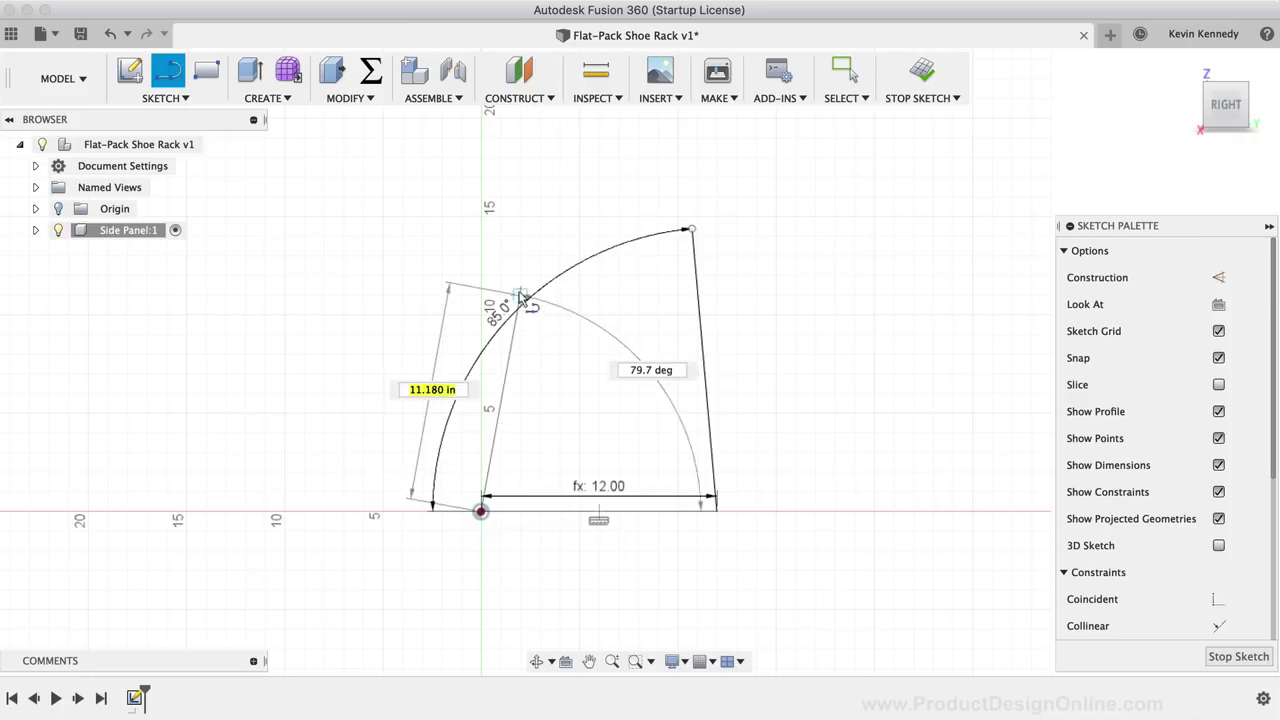
pyautogui.press('Tab')
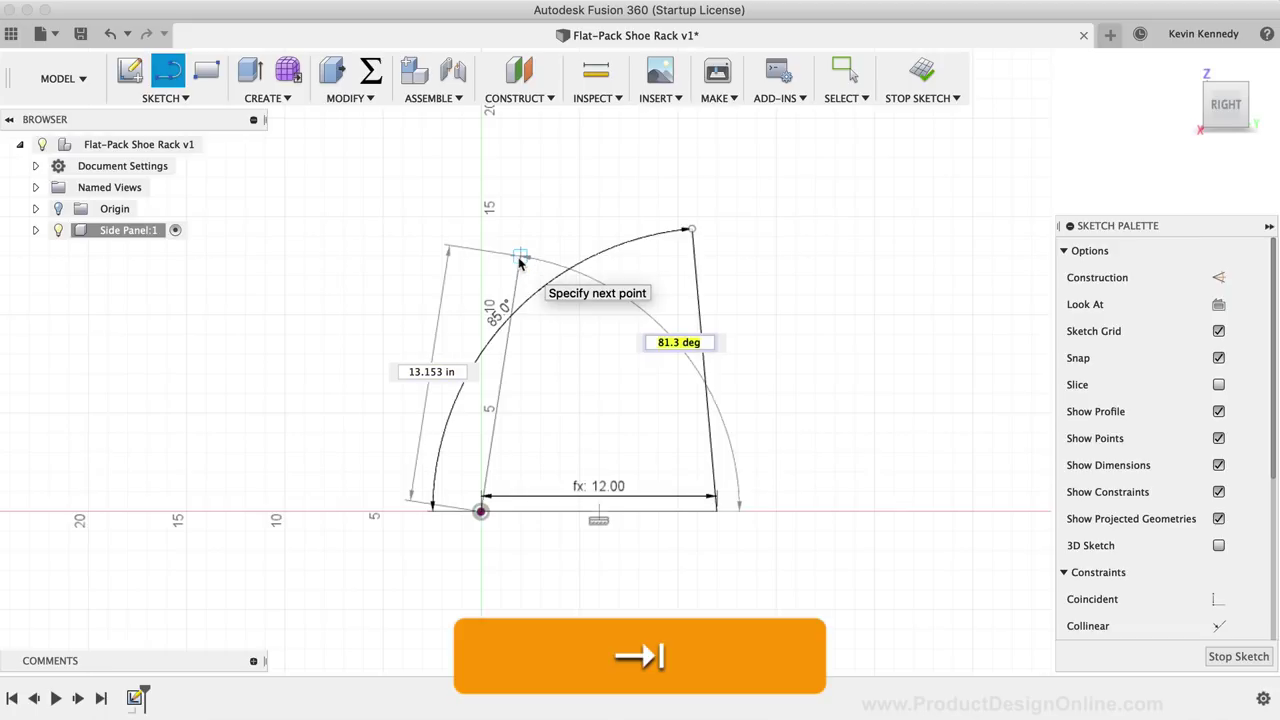
pyautogui.write('85')
pyautogui.press('Tab')
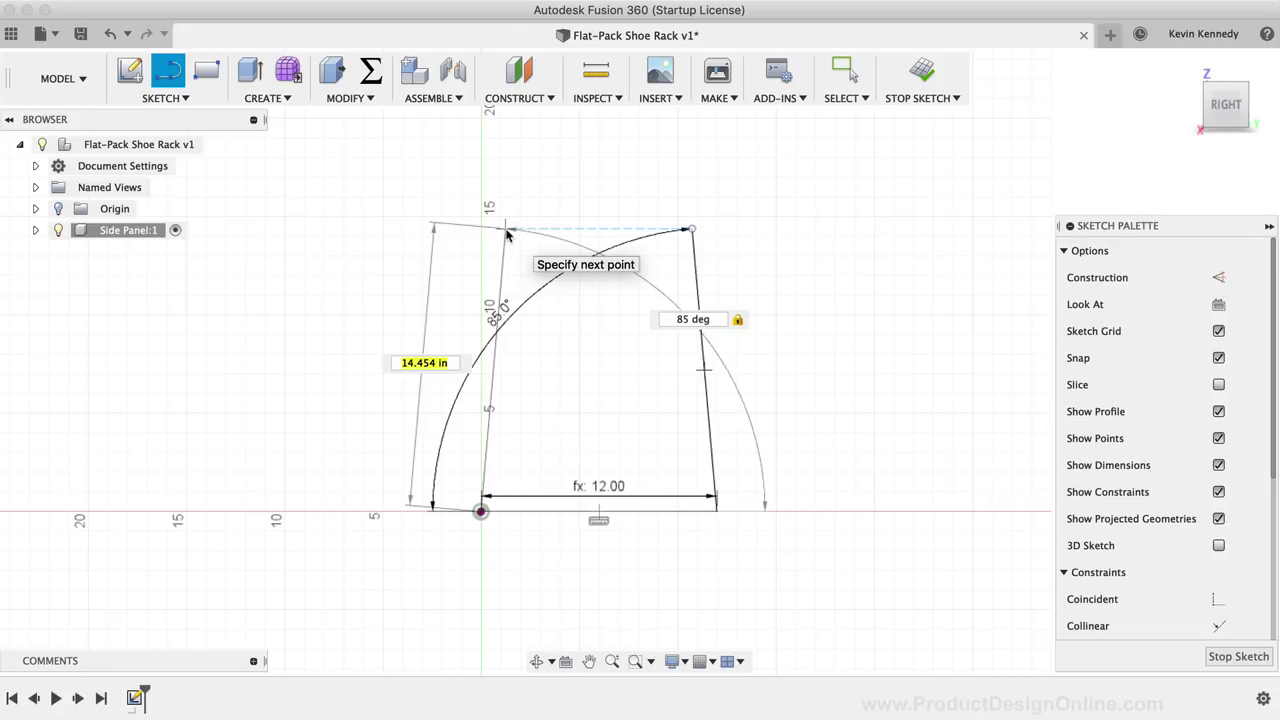
pyautogui.click(507, 231)
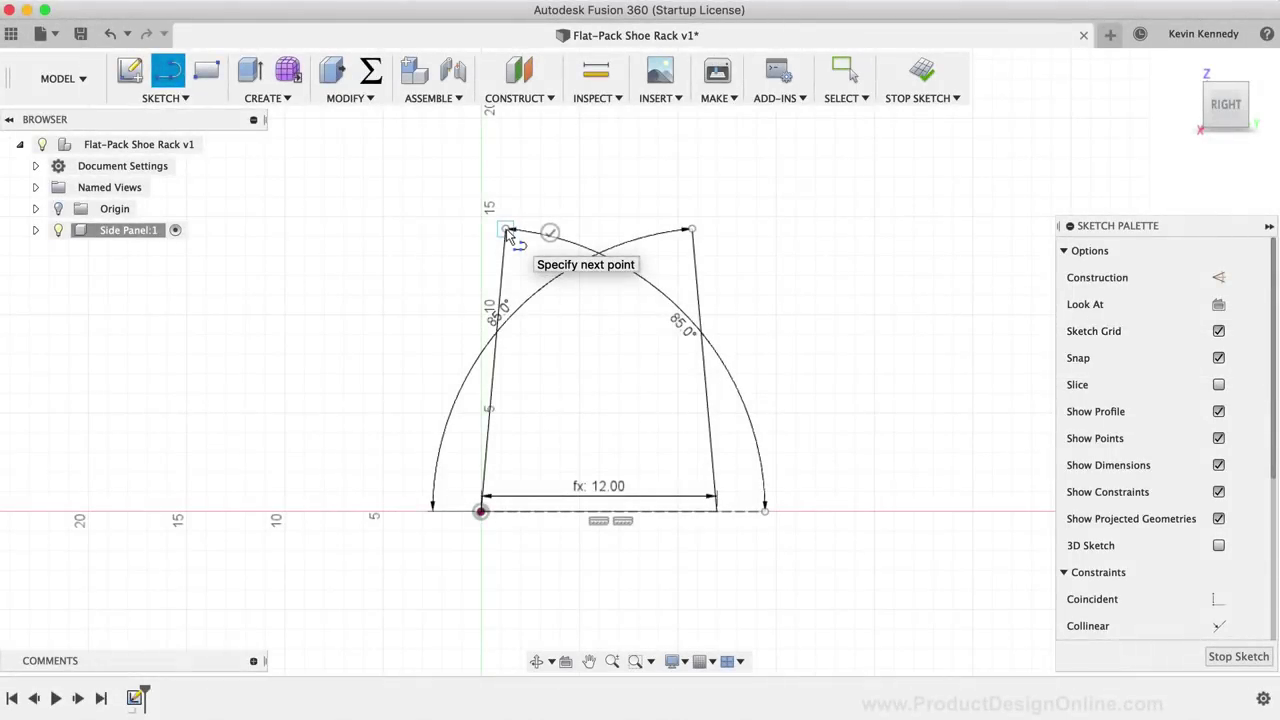
pyautogui.click(690, 230)
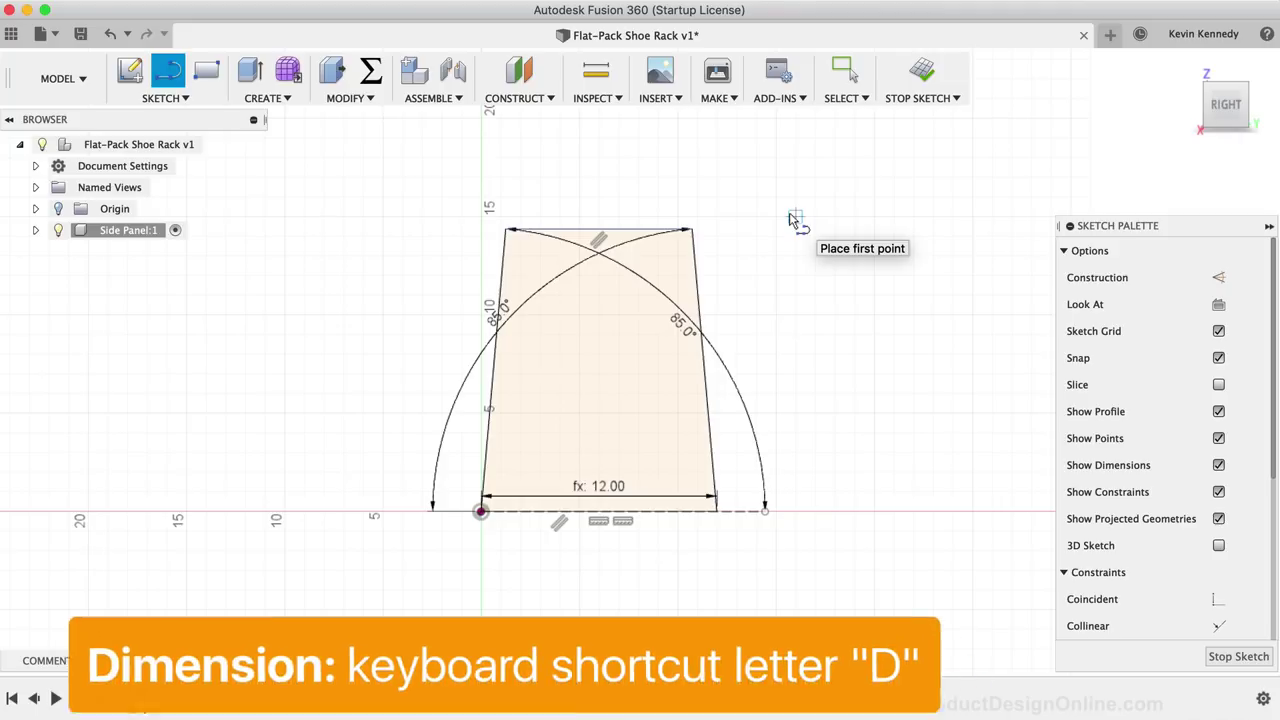
# Dimension the distance between the profile's base and top lines, setting it to the height parameter.
pyautogui.press('d')
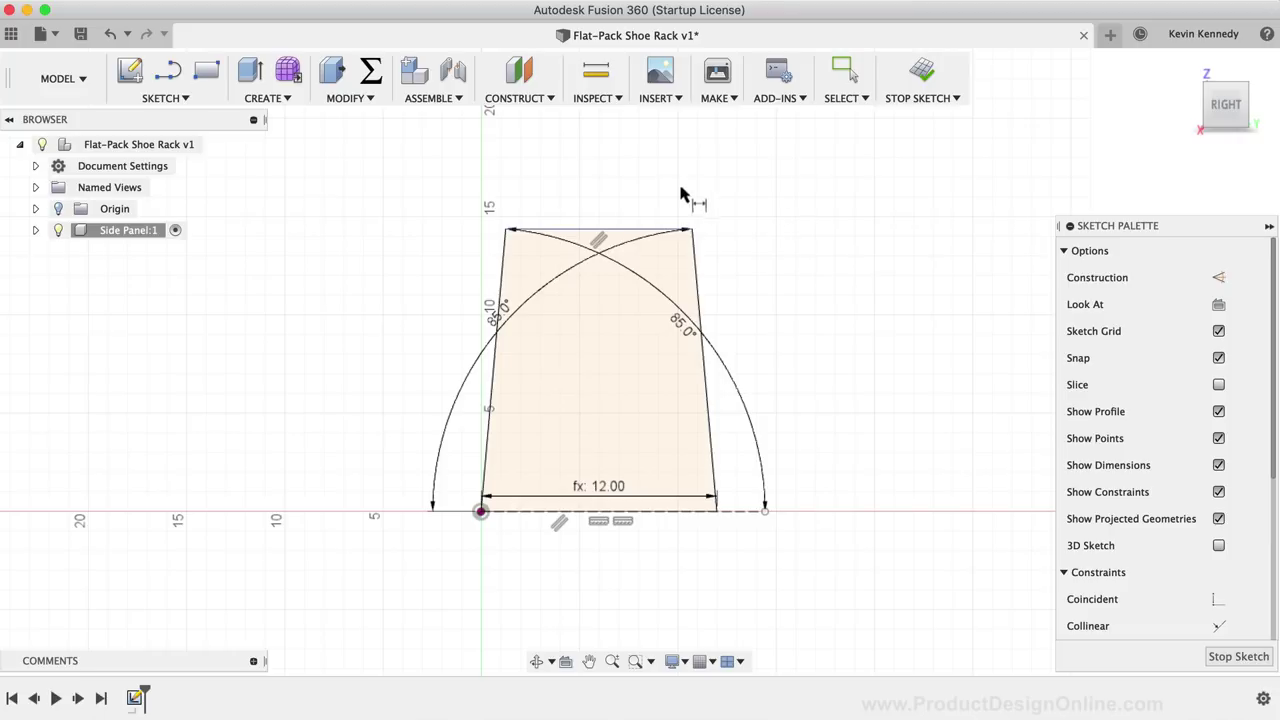
pyautogui.click(632, 512)
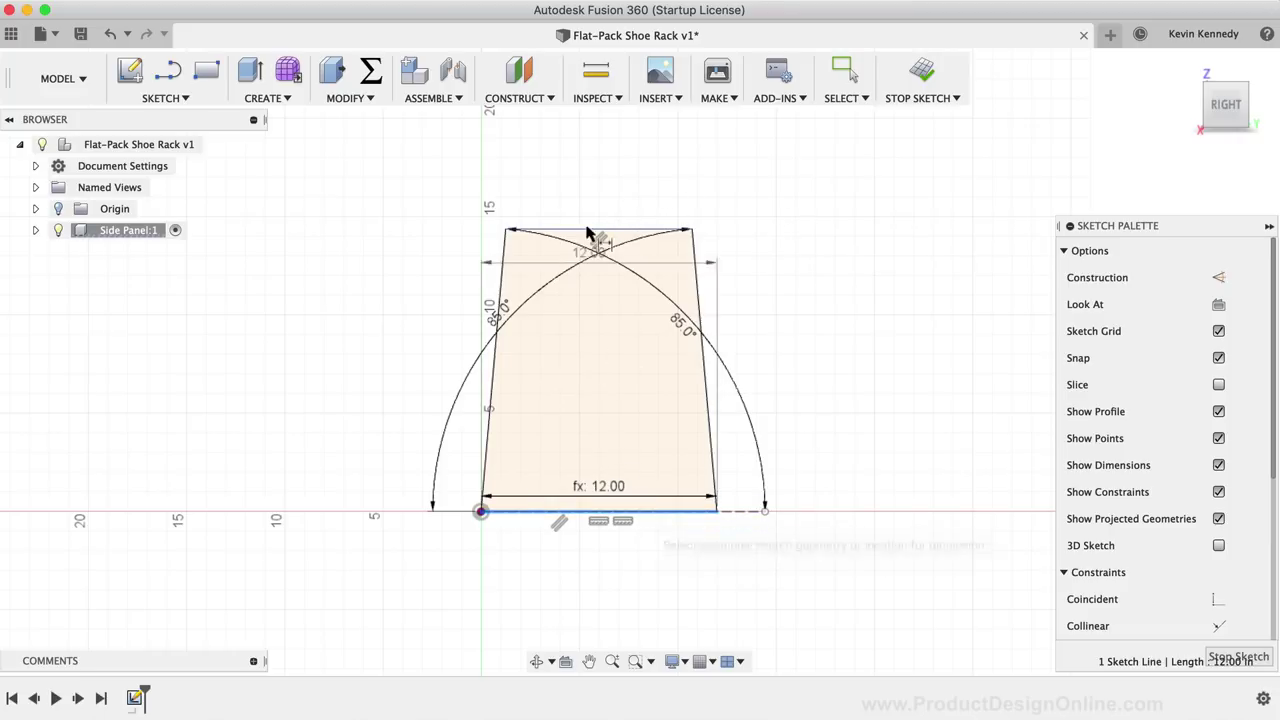
pyautogui.click(608, 230)
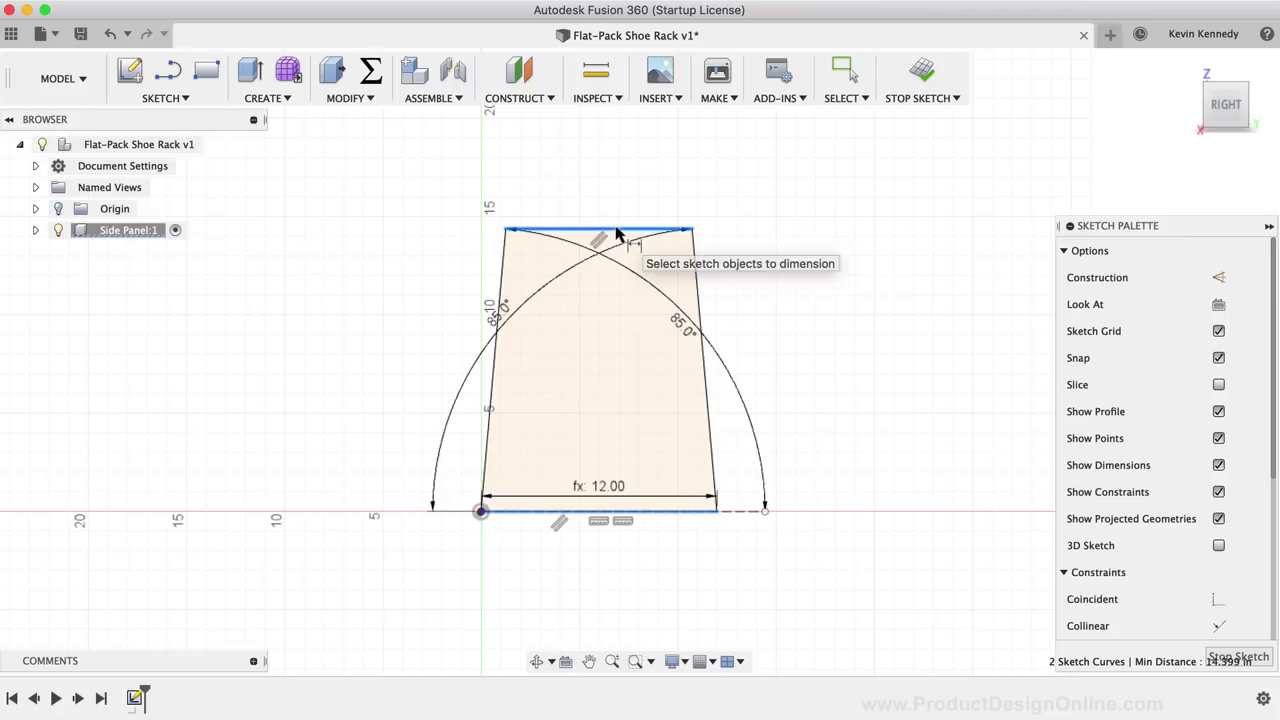
pyautogui.click(389, 368)
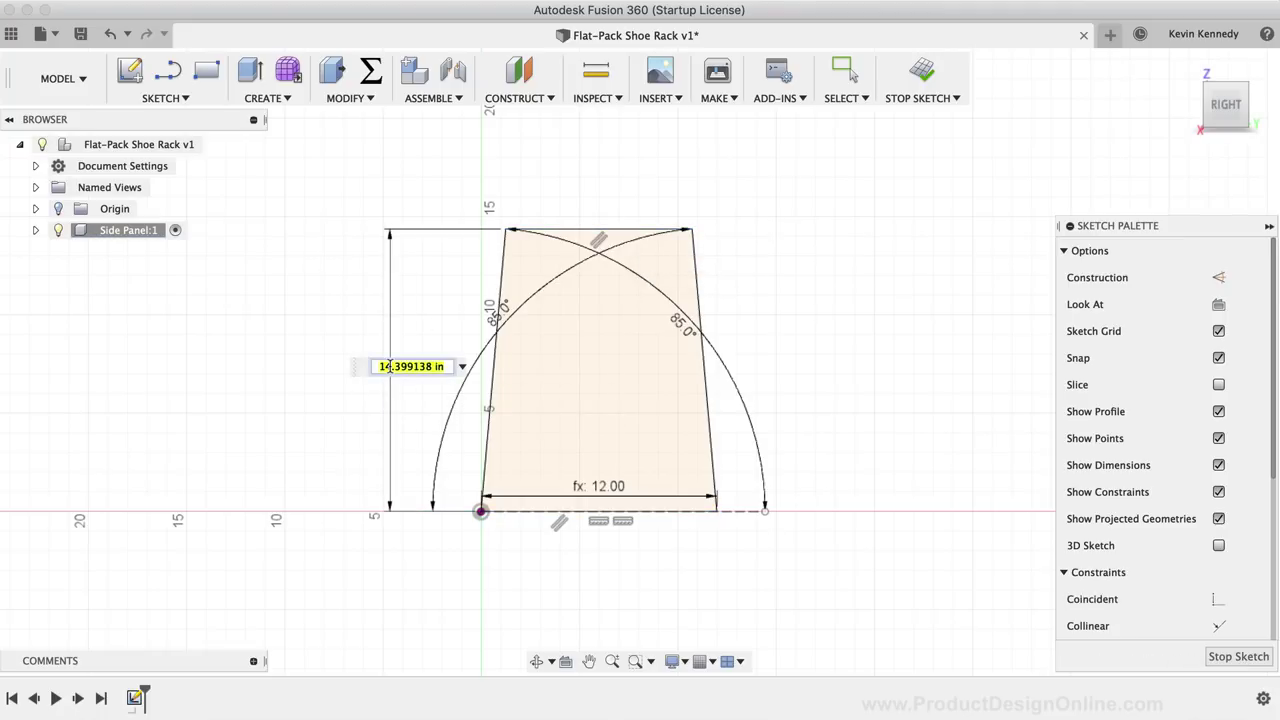
pyautogui.write('heigh')
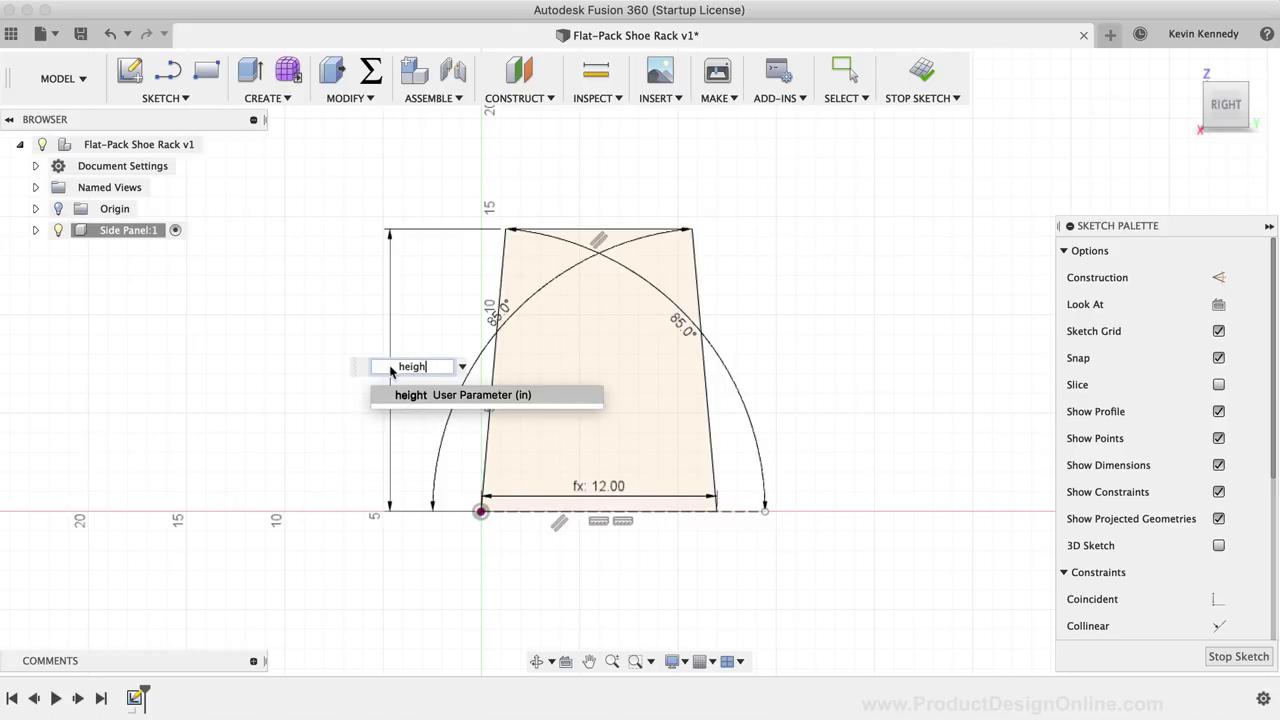
pyautogui.click(437, 398)
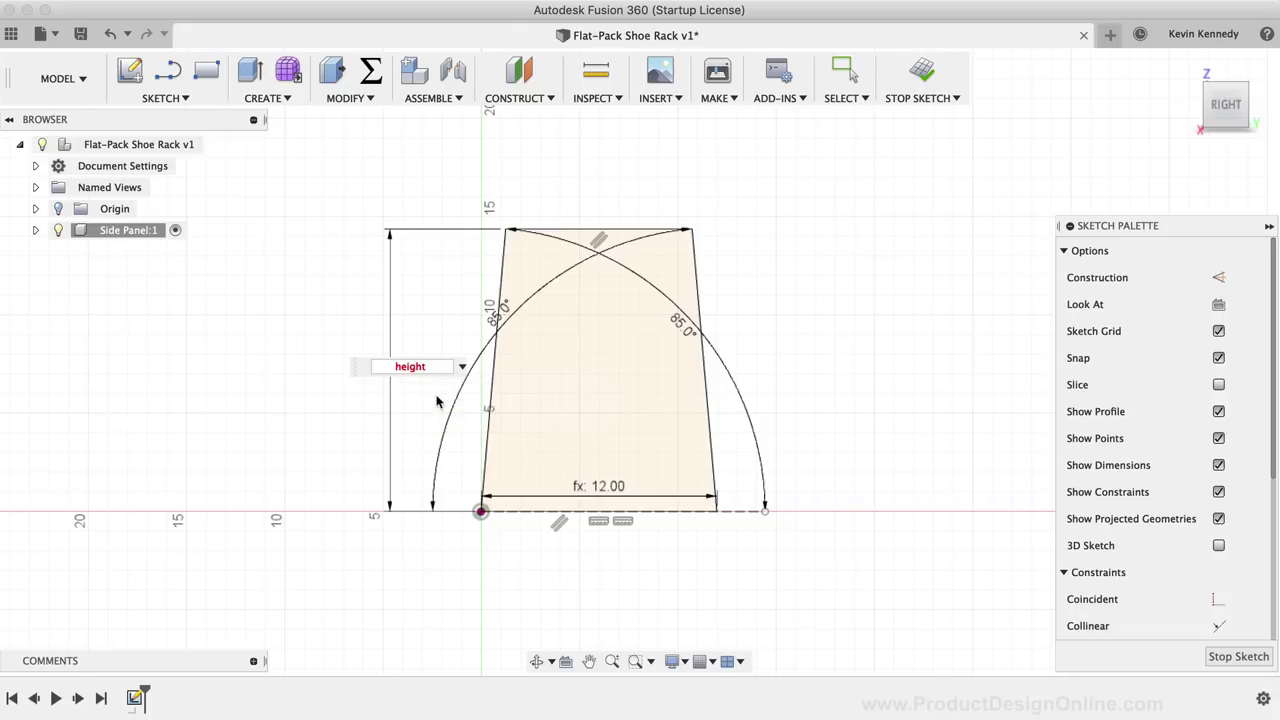
pyautogui.press('Return')
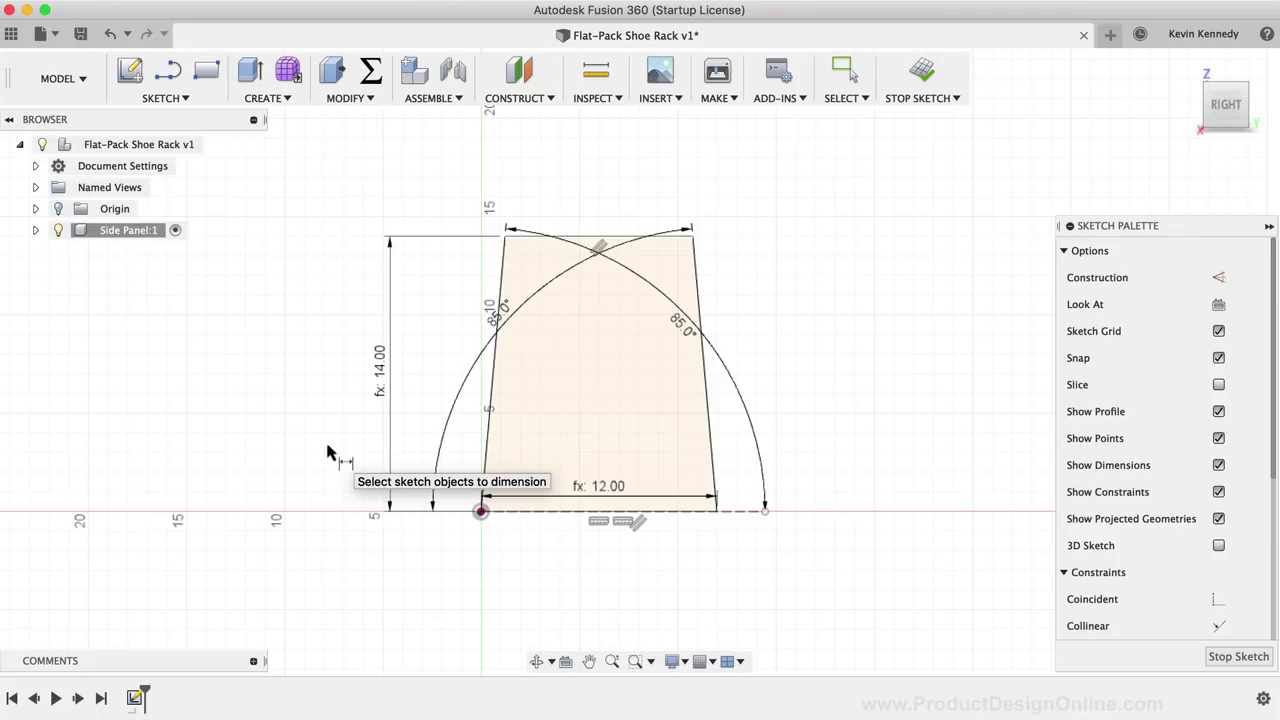
# Extrude the tapered profile one-sided as a new body, with the distance set to the thickness parameter.
pyautogui.click(251, 78)
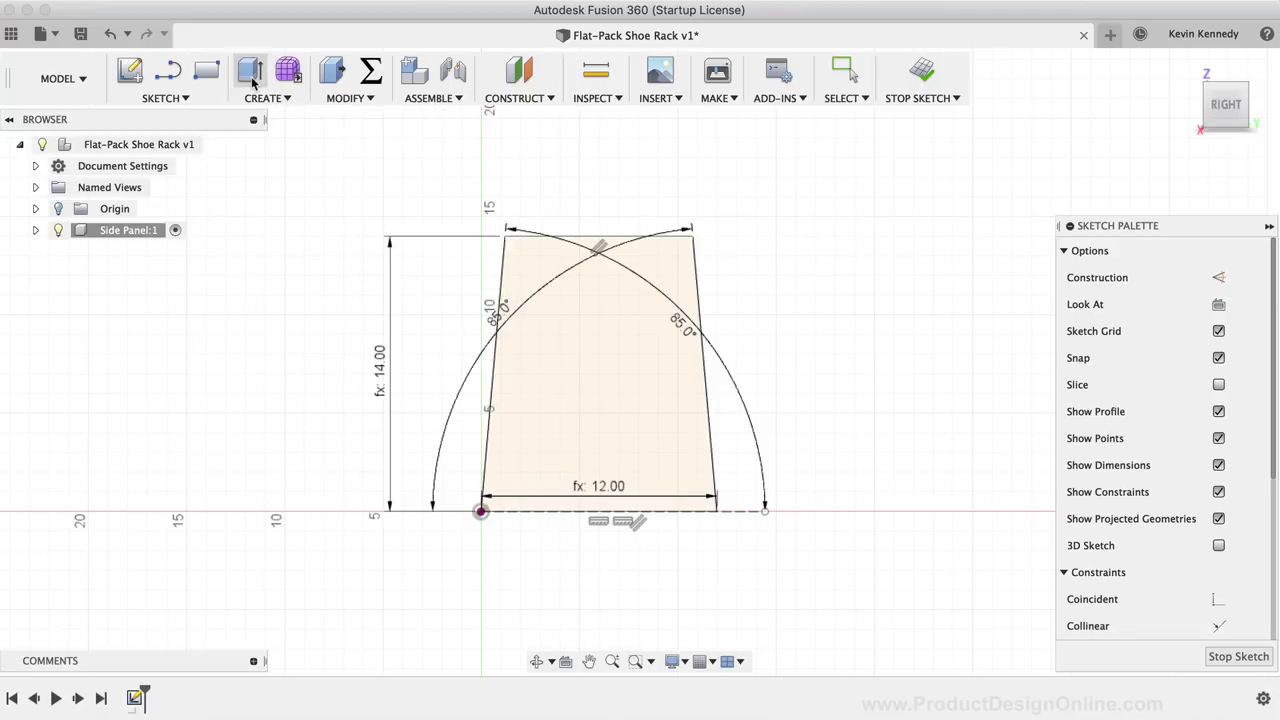
pyautogui.moveTo(520, 239); pyautogui.dragTo(1034, 222)
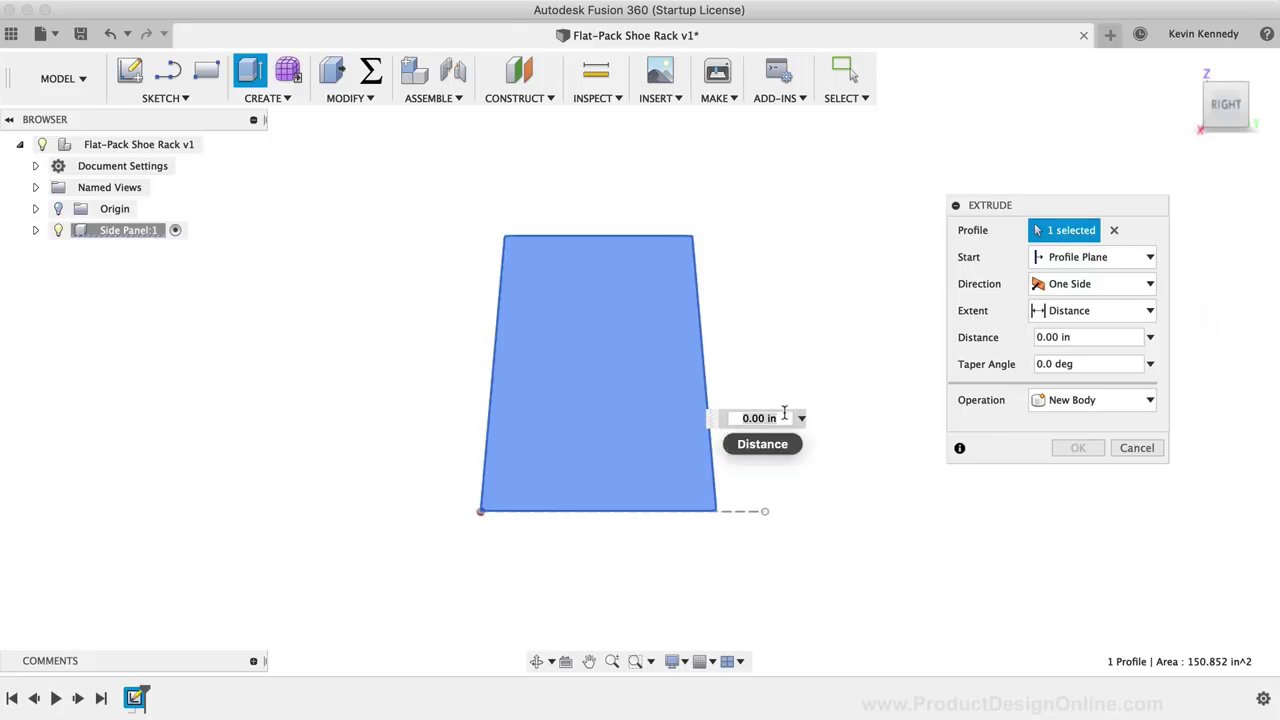
pyautogui.click(1078, 340)
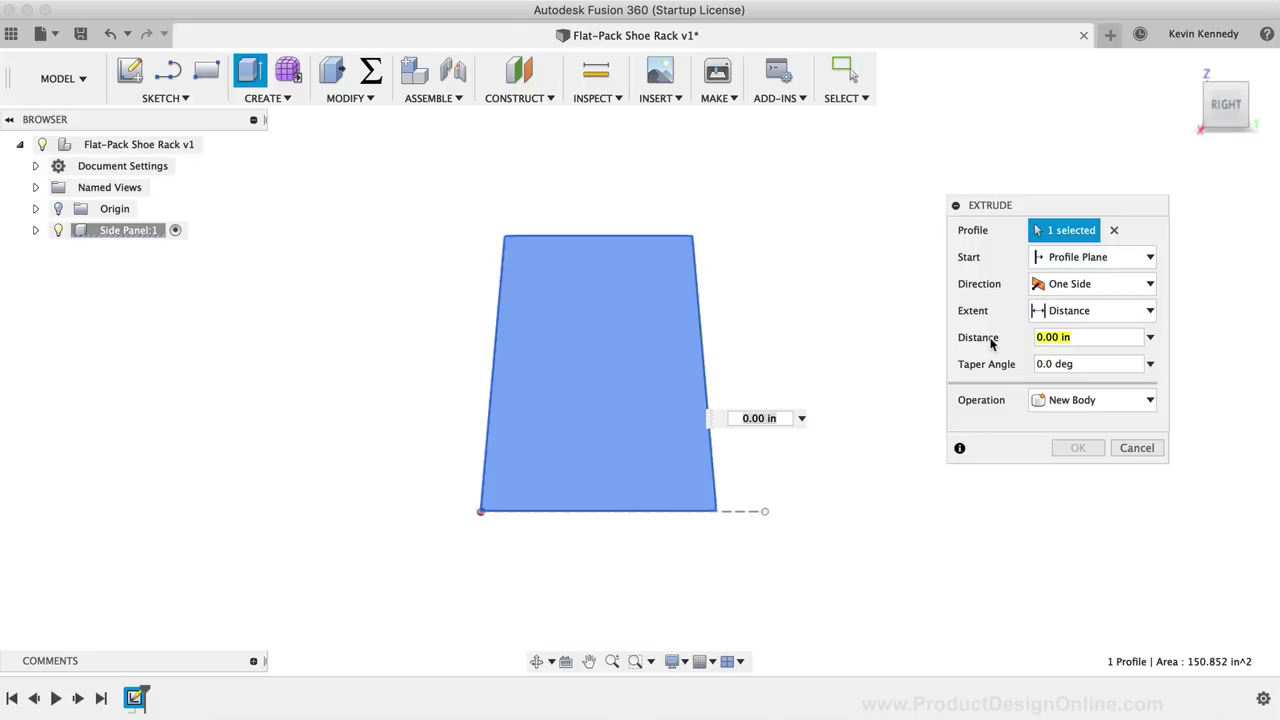
pyautogui.write('thick')
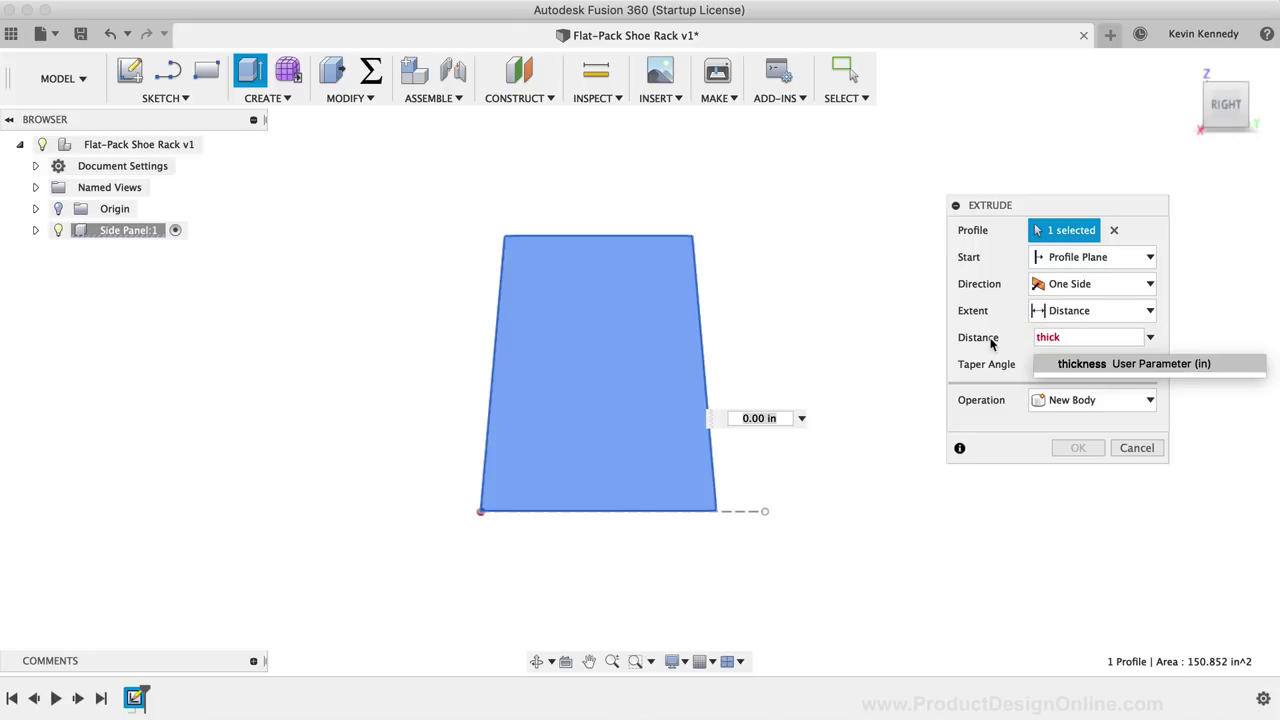
pyautogui.click(1086, 366)
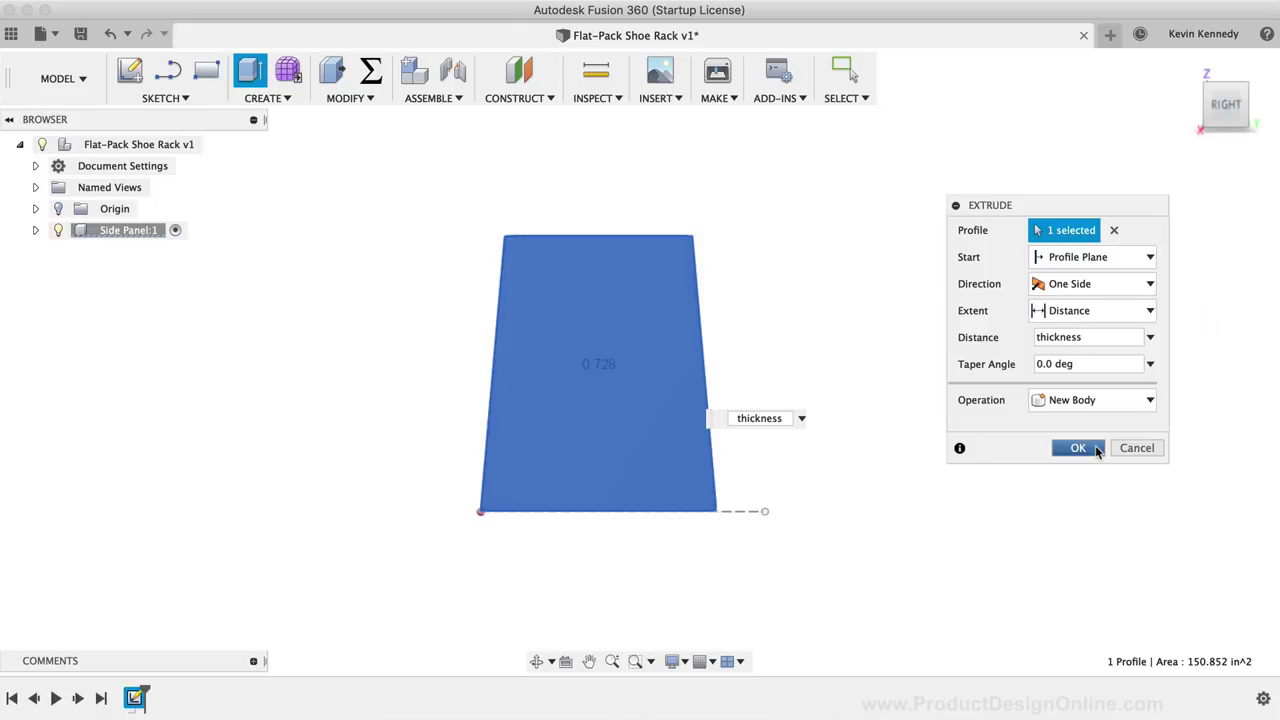
pyautogui.click(1078, 448)
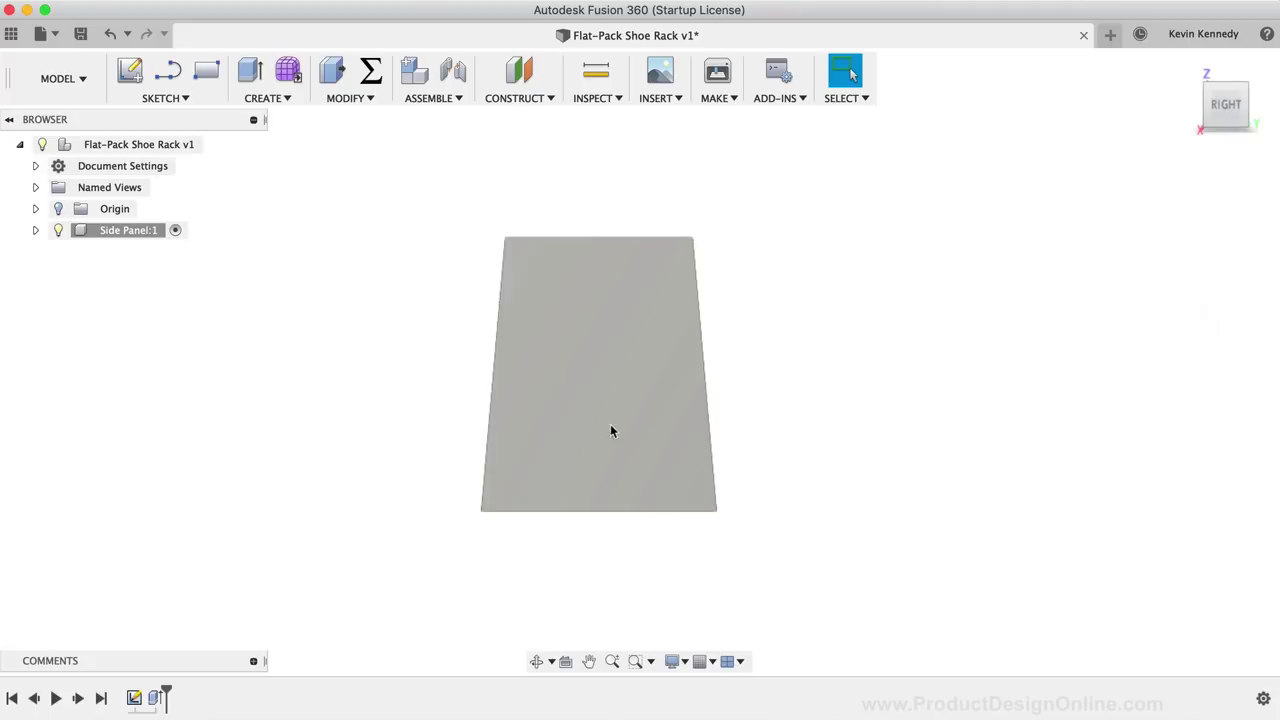
# Start a center rectangle on the side panel's front face, centered above the base edge's midpoint, about 4 in up.
pyautogui.press('F6')
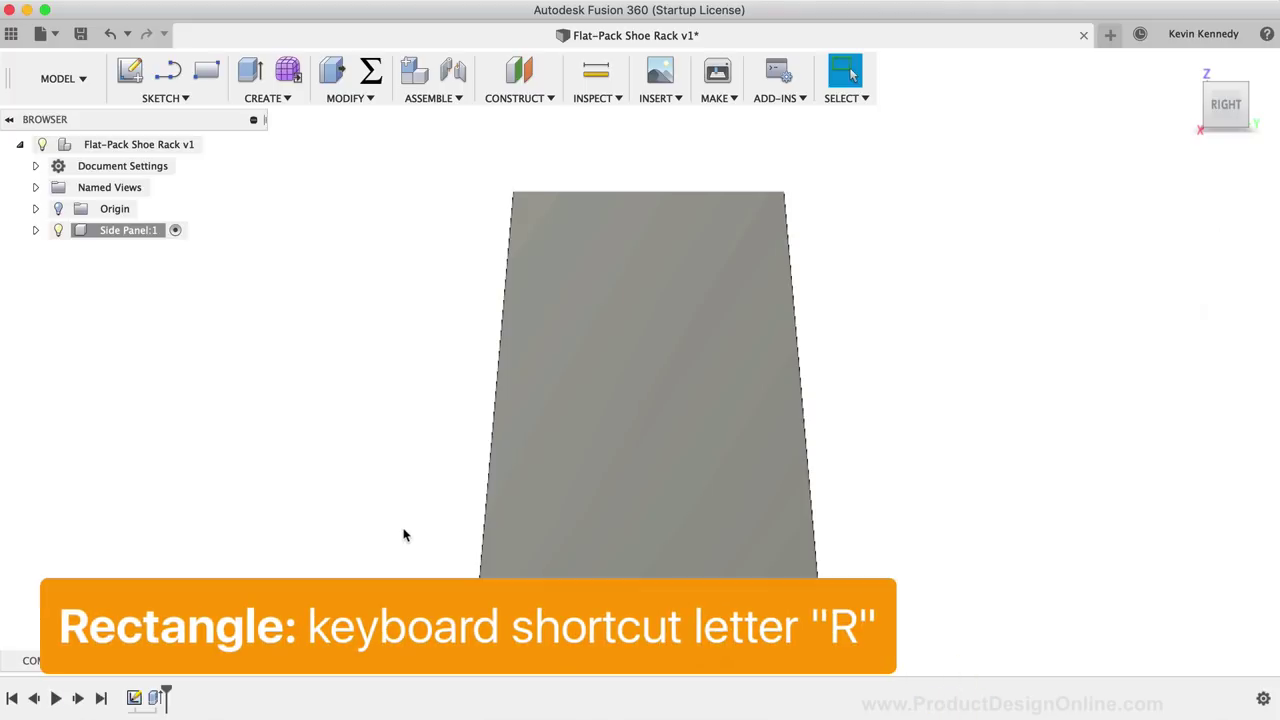
pyautogui.press('r')
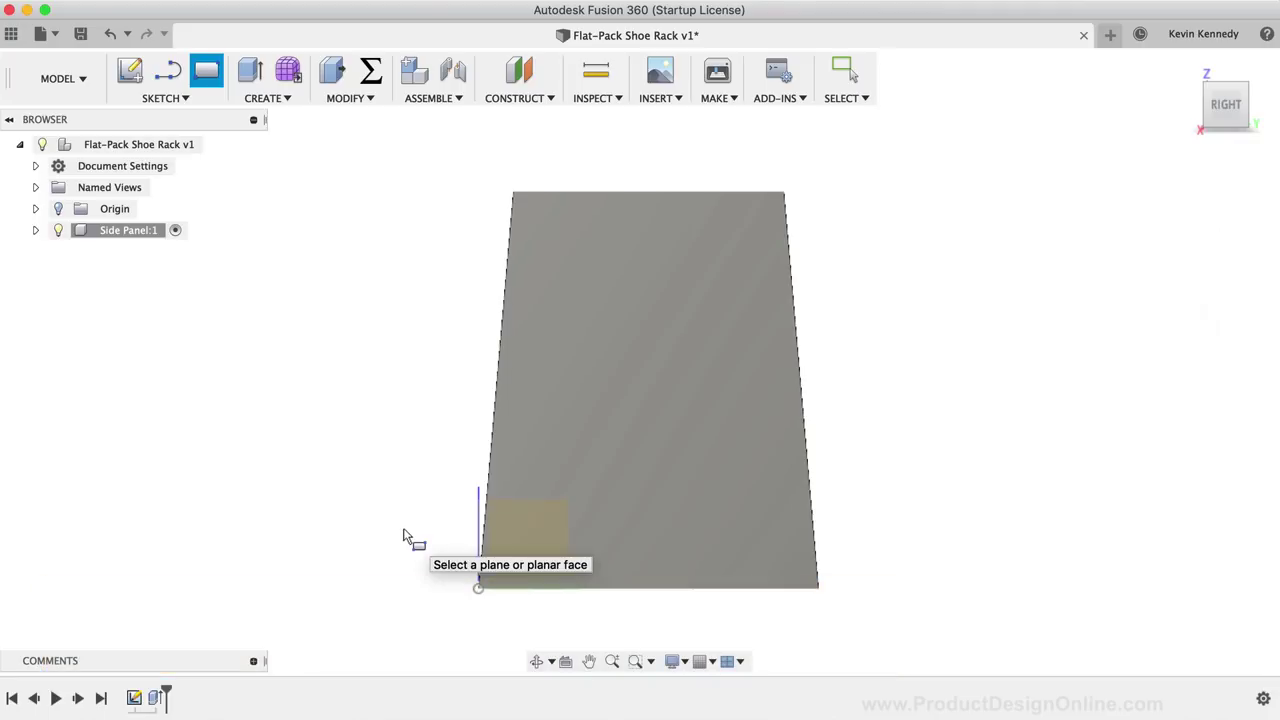
pyautogui.click(545, 445)
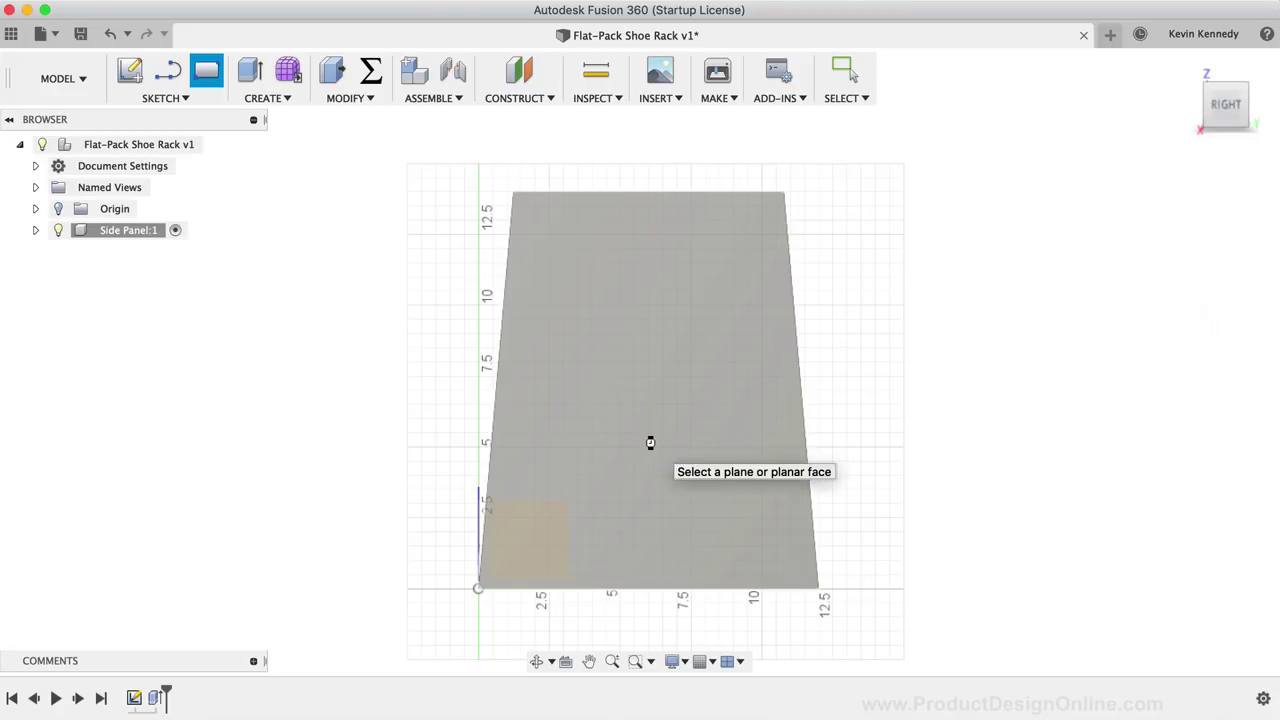
pyautogui.click(646, 438)
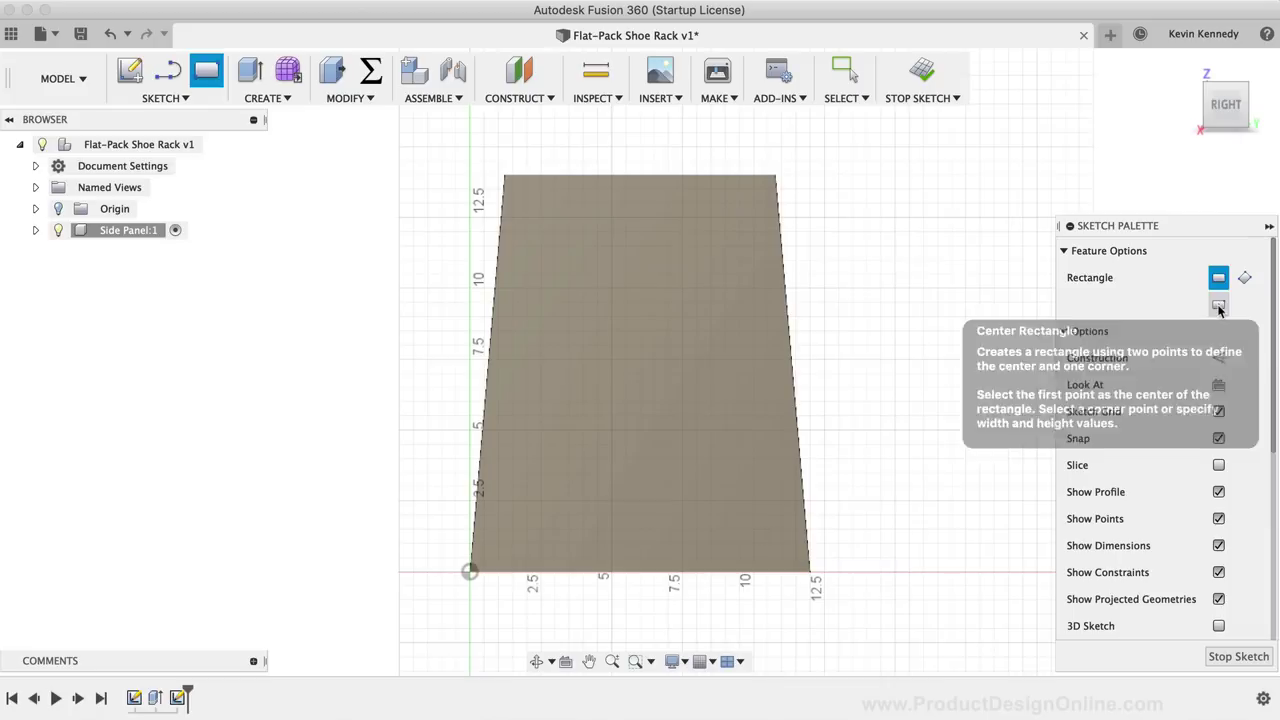
pyautogui.click(1219, 308)
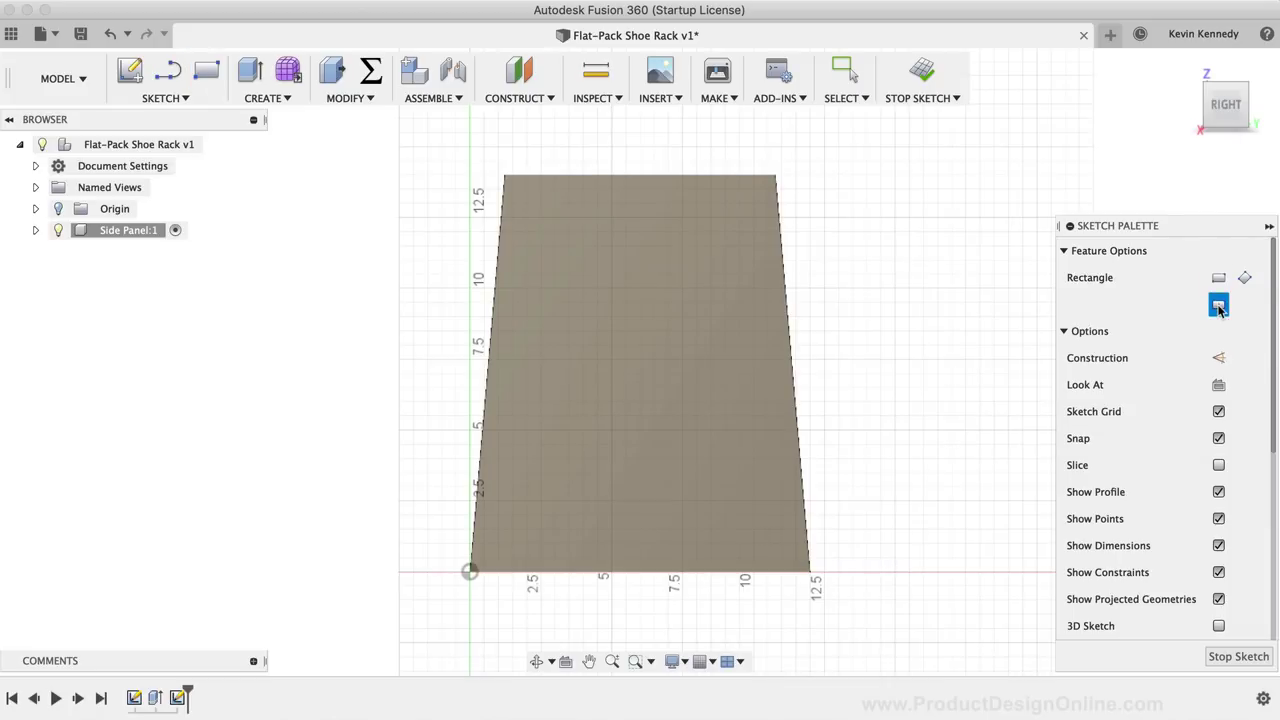
pyautogui.moveTo(1170, 224); pyautogui.dragTo(1097, 180)
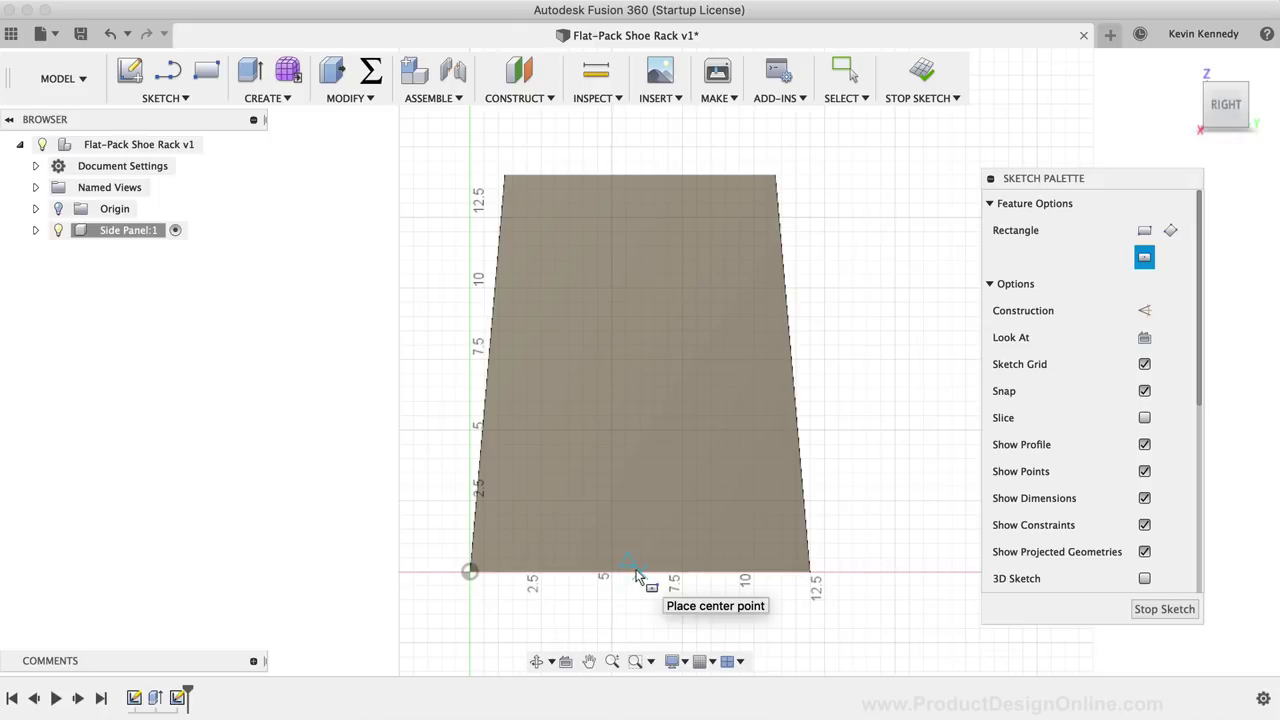
pyautogui.click(639, 455)
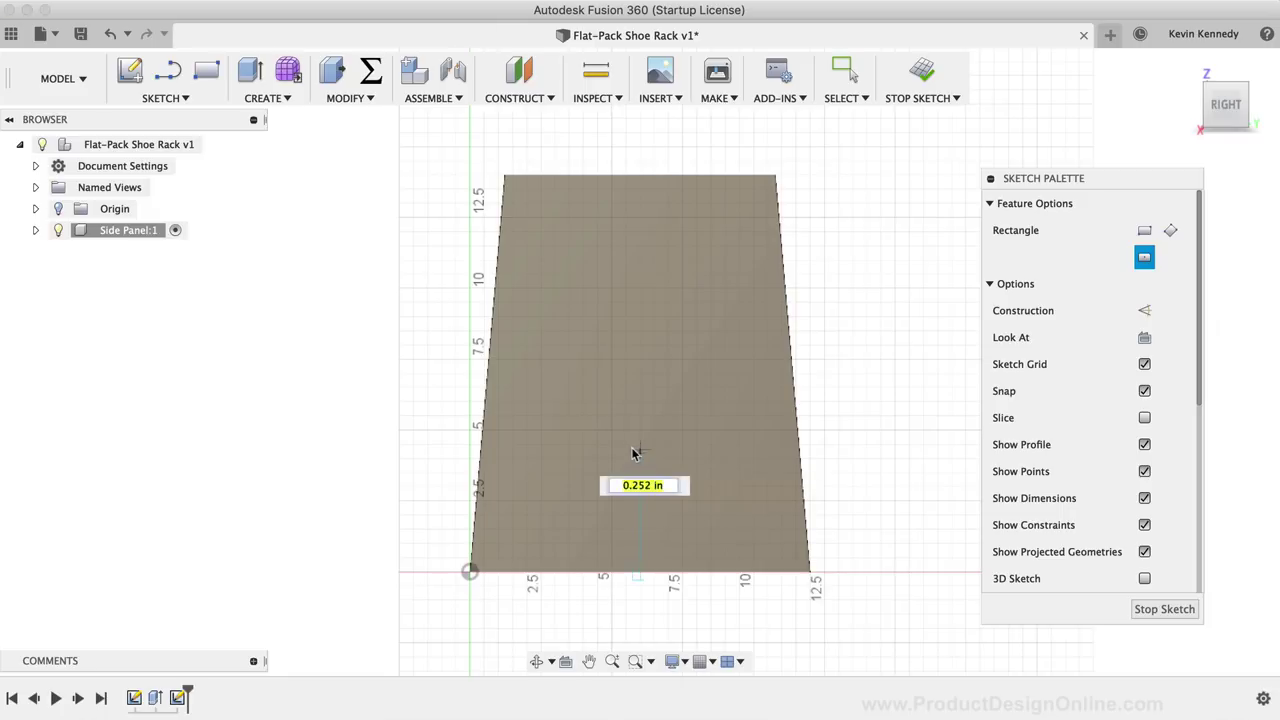
# Set the center rectangle's width to the thickness parameter plus 0.05 in clearance (thickness + 0.05).
pyautogui.write('1')
pyautogui.press('Tab')
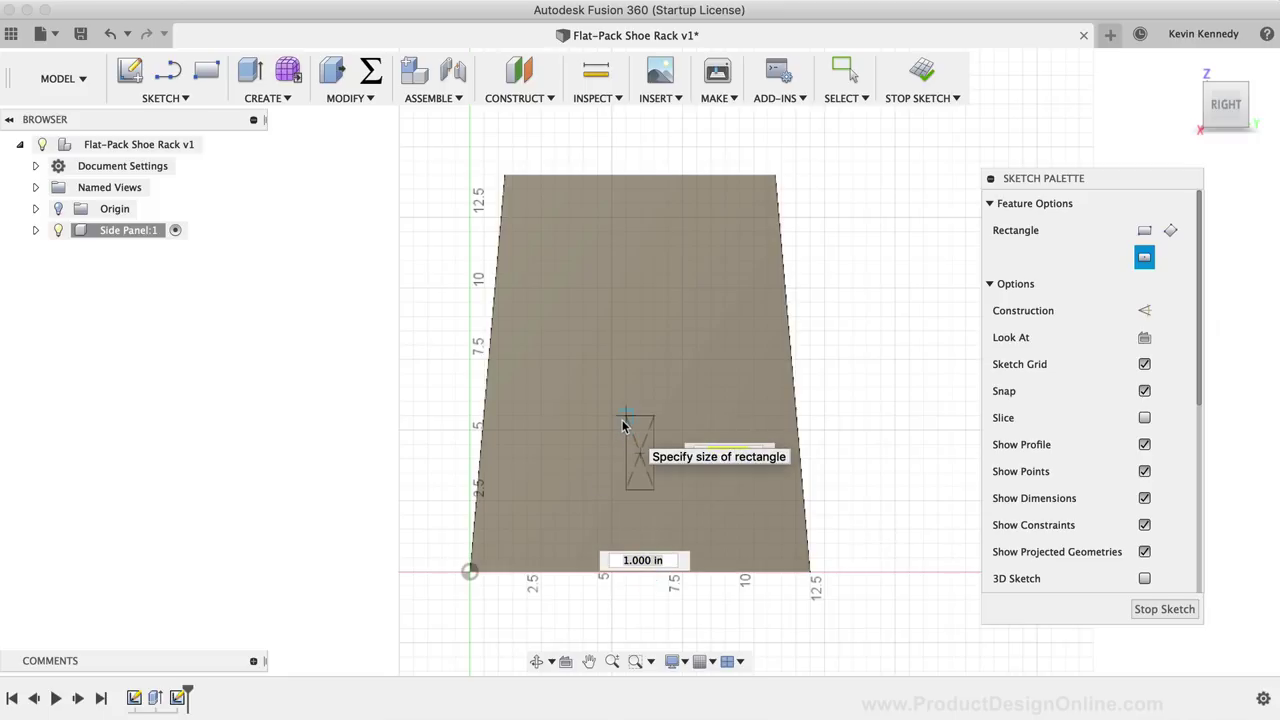
pyautogui.press('Tab')
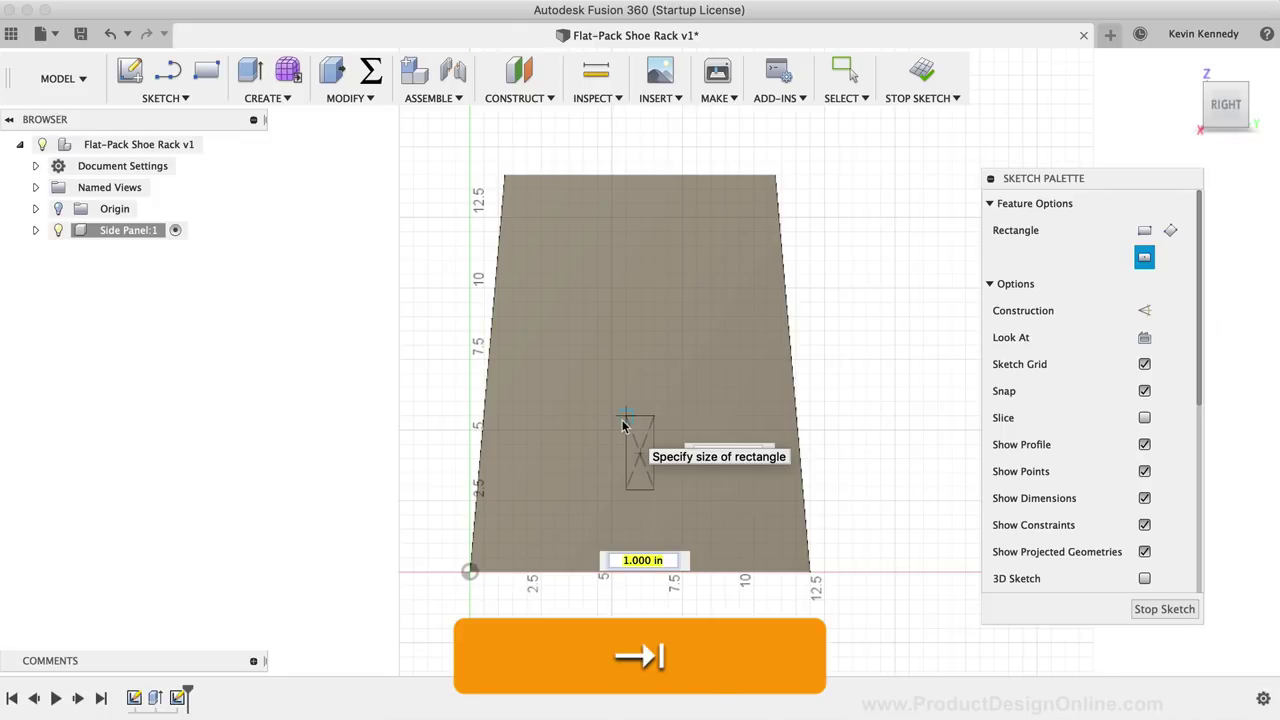
pyautogui.write('thick')
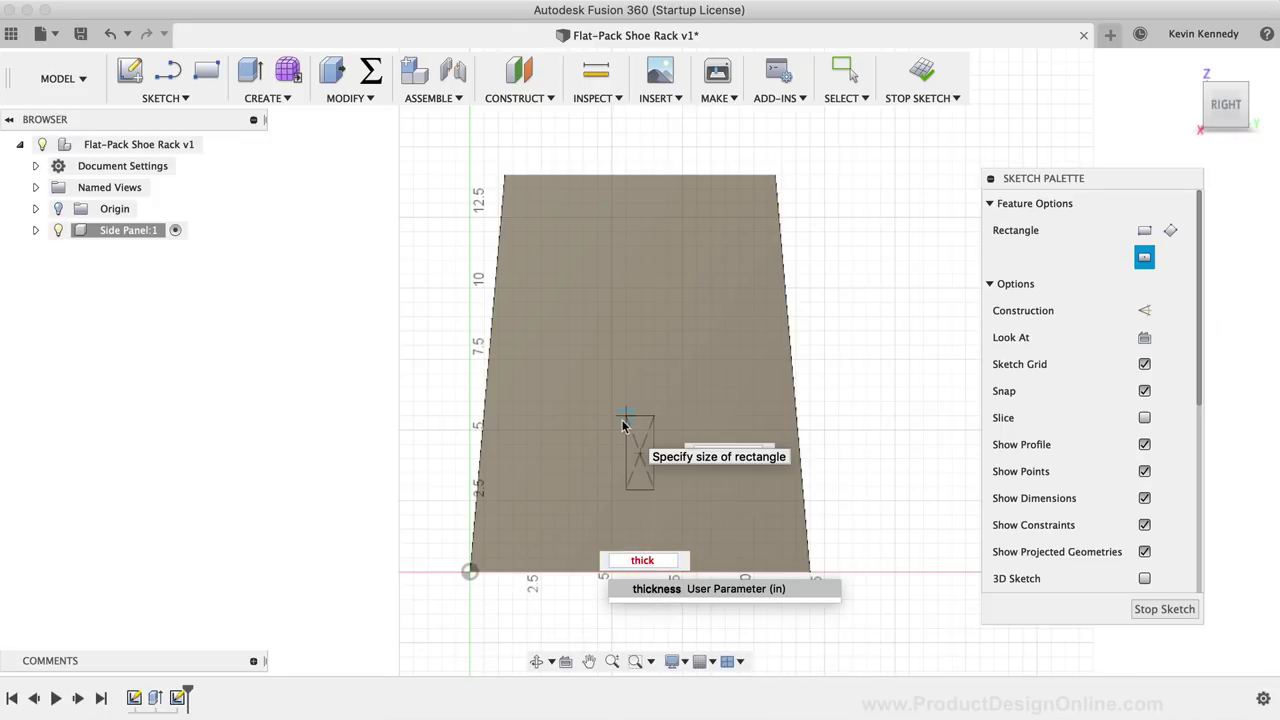
pyautogui.click(660, 589)
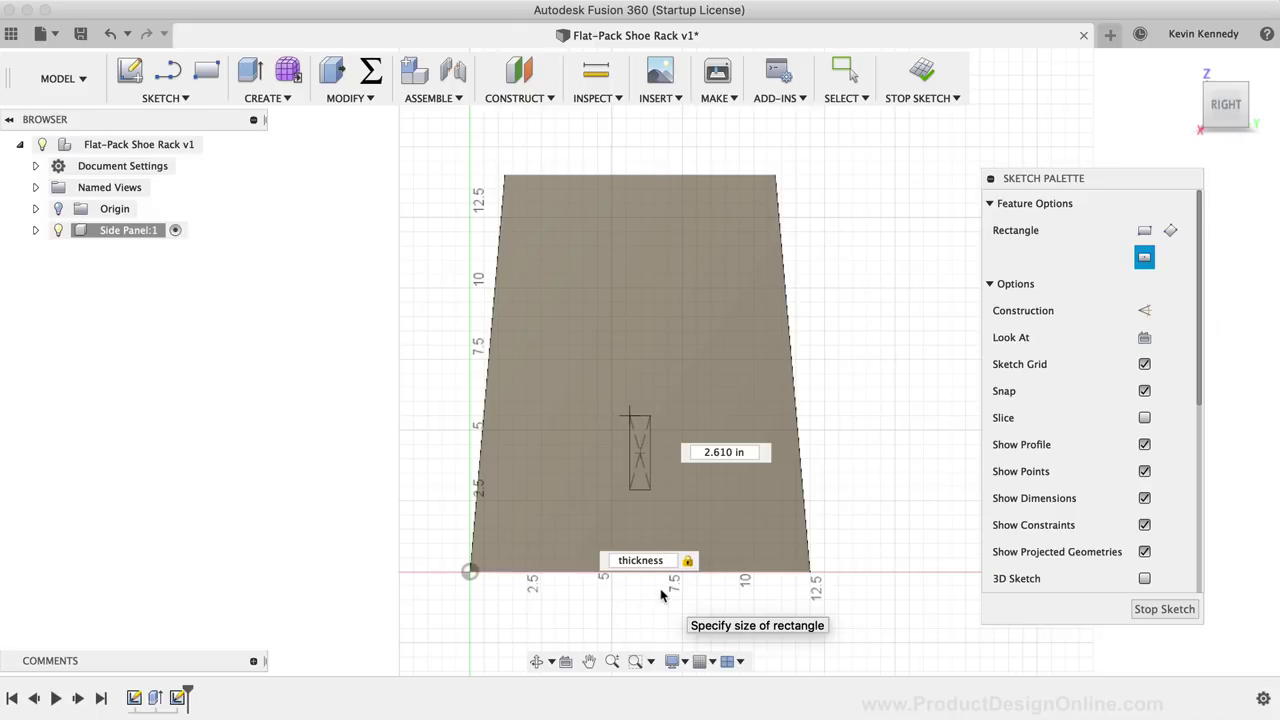
pyautogui.write('+ 0.05')
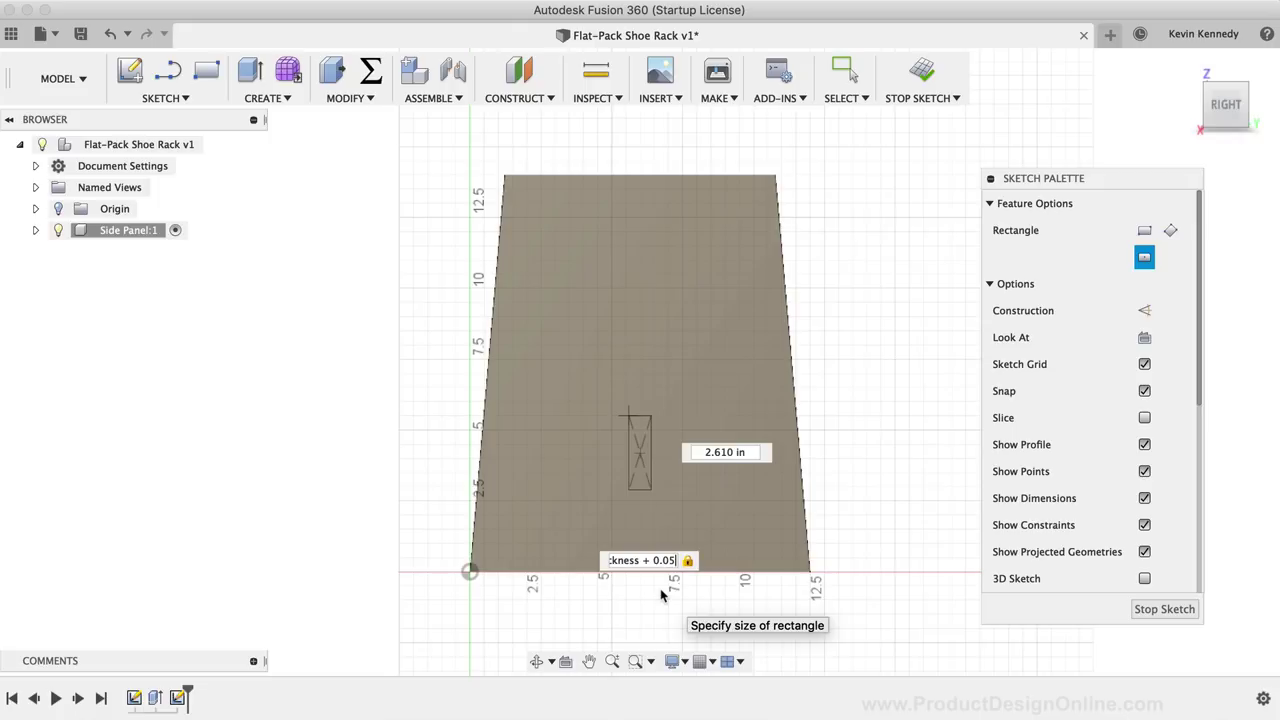
pyautogui.press('Tab')
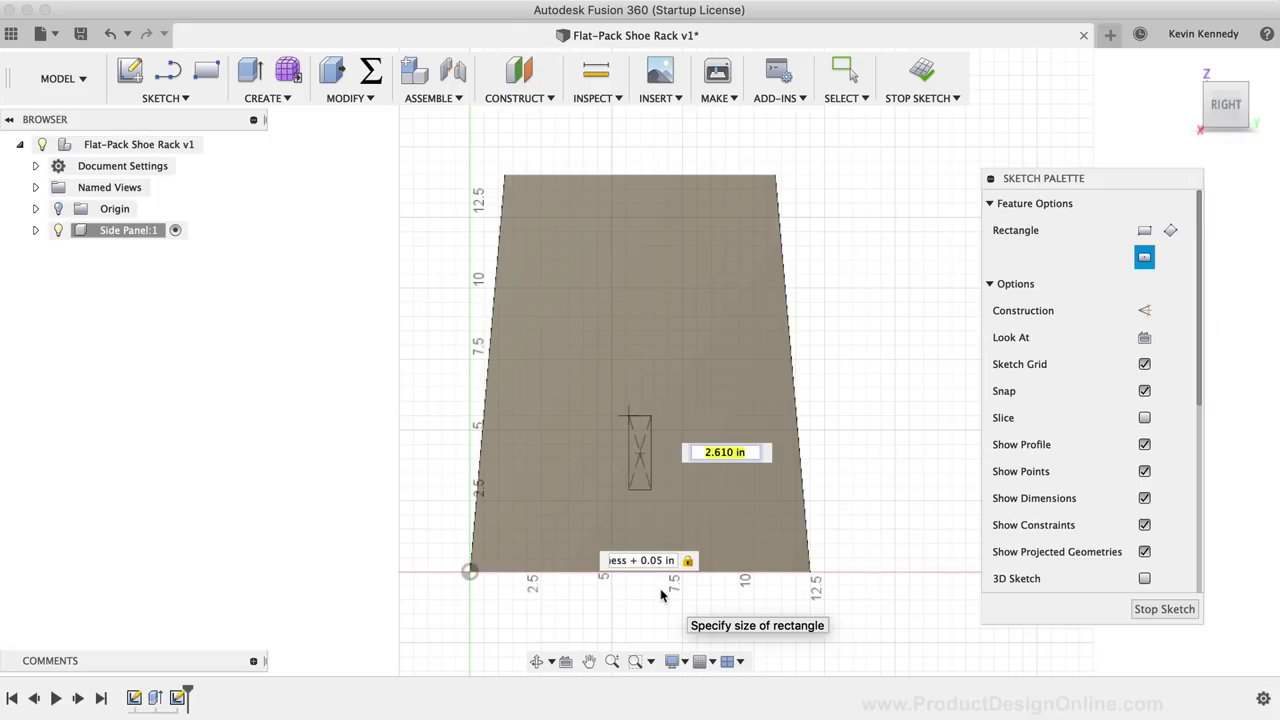
# Set the center rectangle's height to crossBeam + 0.05 and complete the slot rectangle.
pyautogui.write('cros')
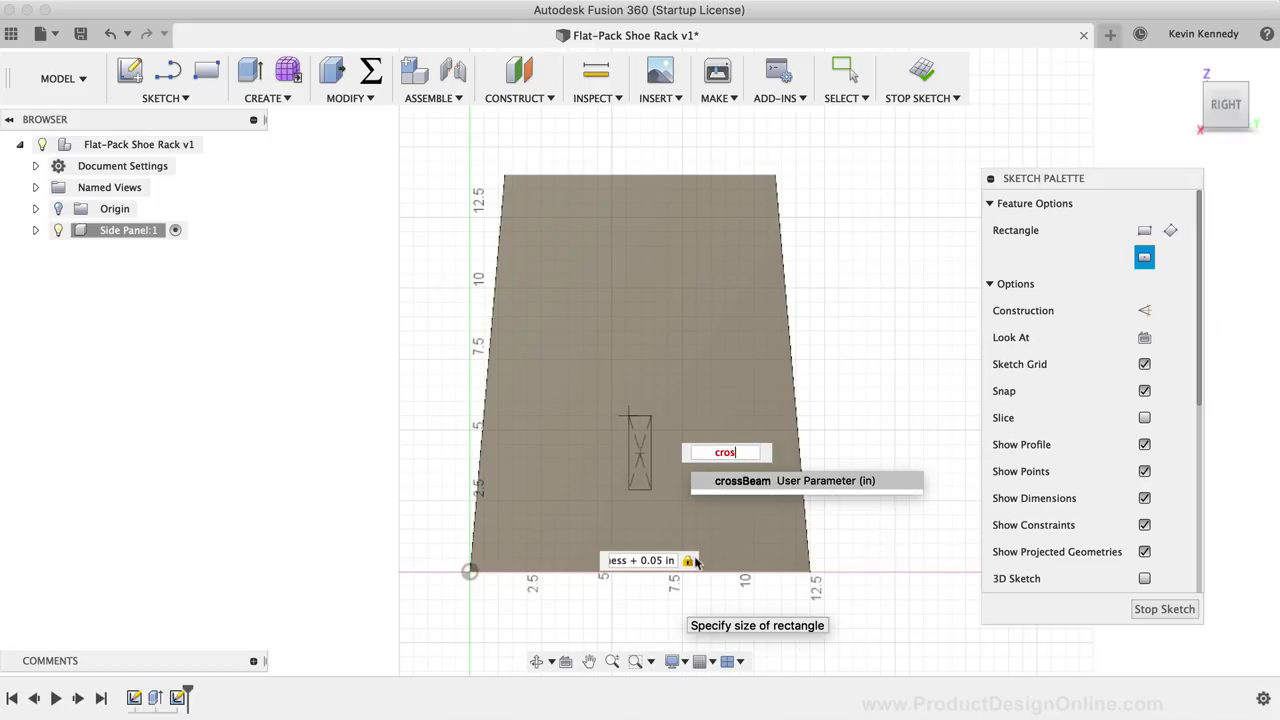
pyautogui.click(735, 481)
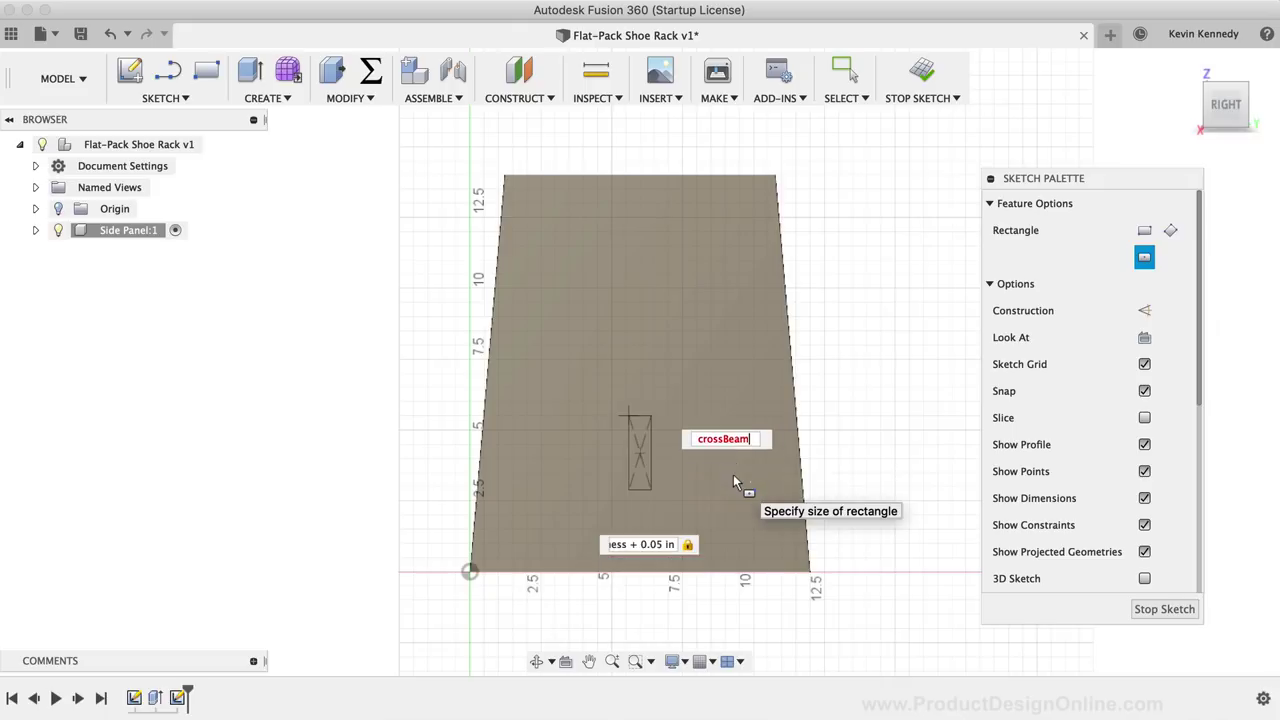
pyautogui.press('Tab')
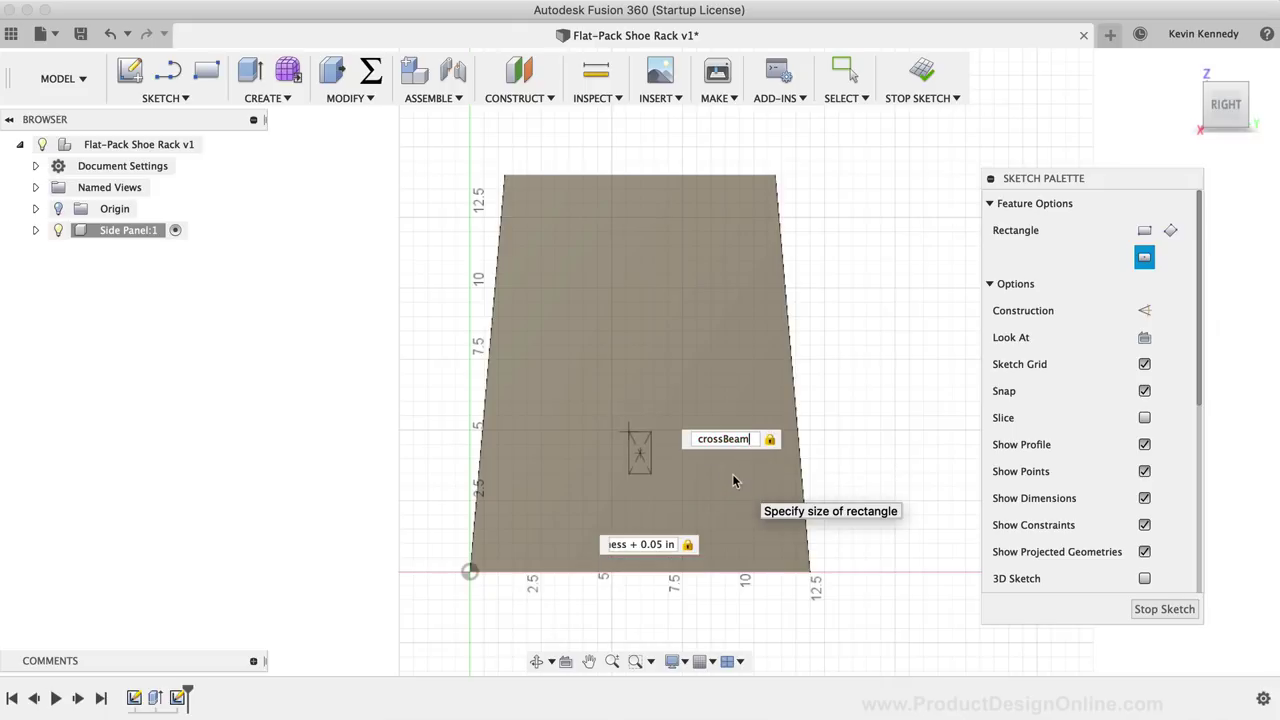
pyautogui.write('+')
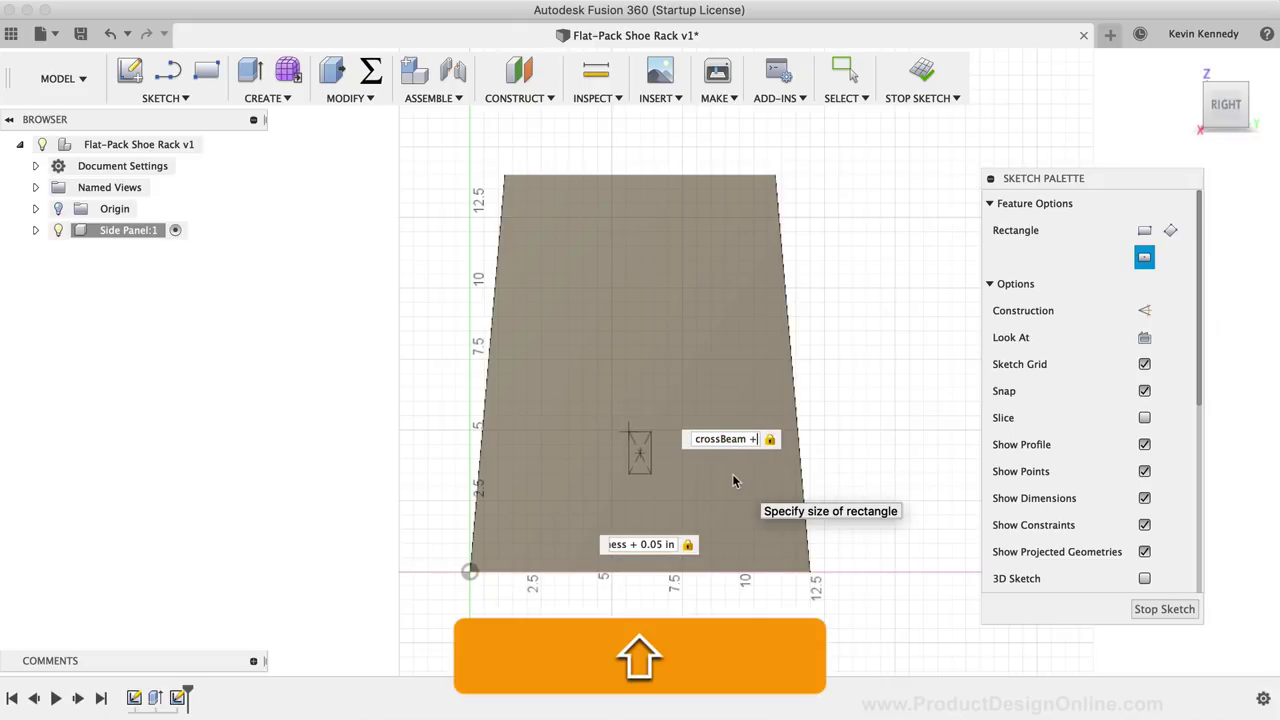
pyautogui.write(' 0.')
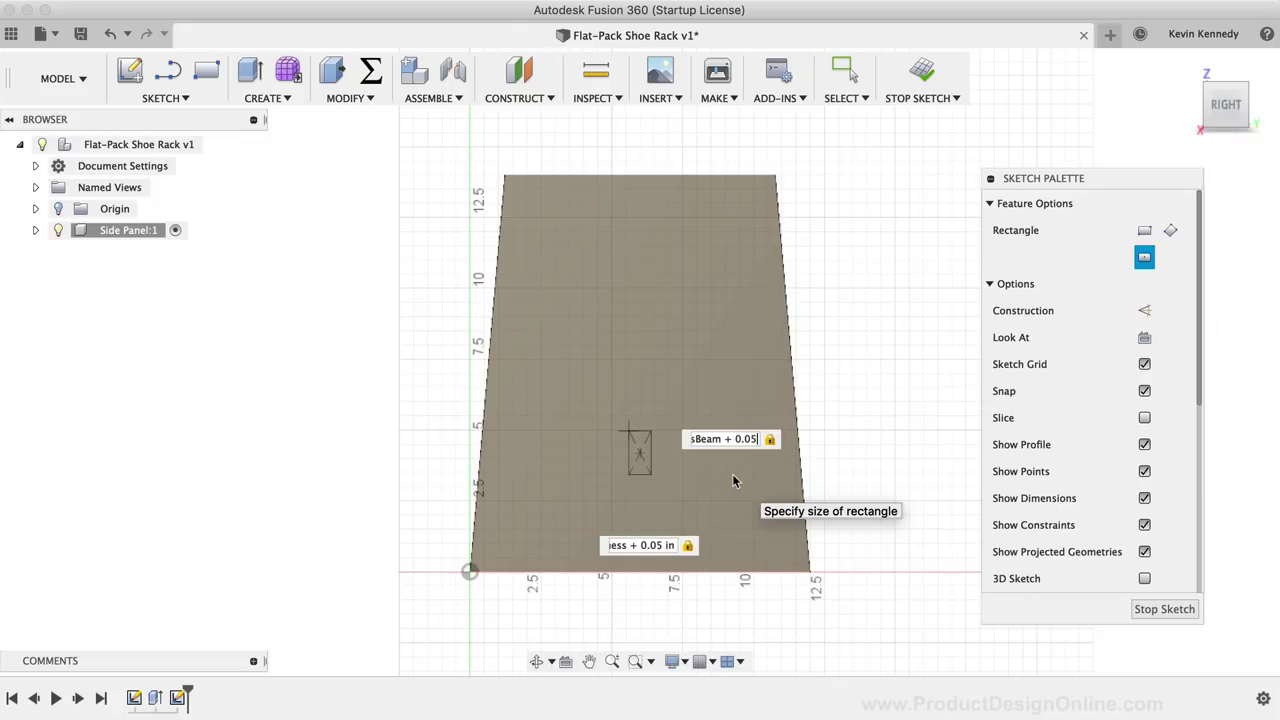
pyautogui.write('05')
pyautogui.press('Tab')
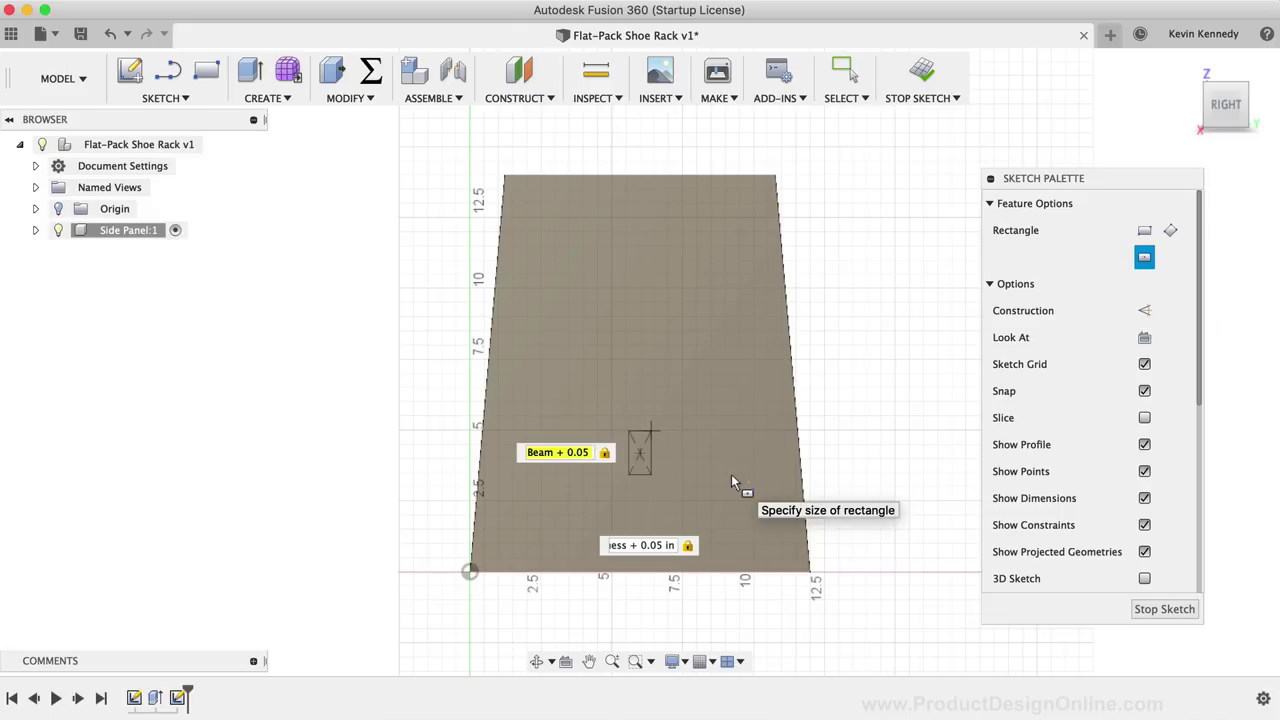
pyautogui.press('Return')
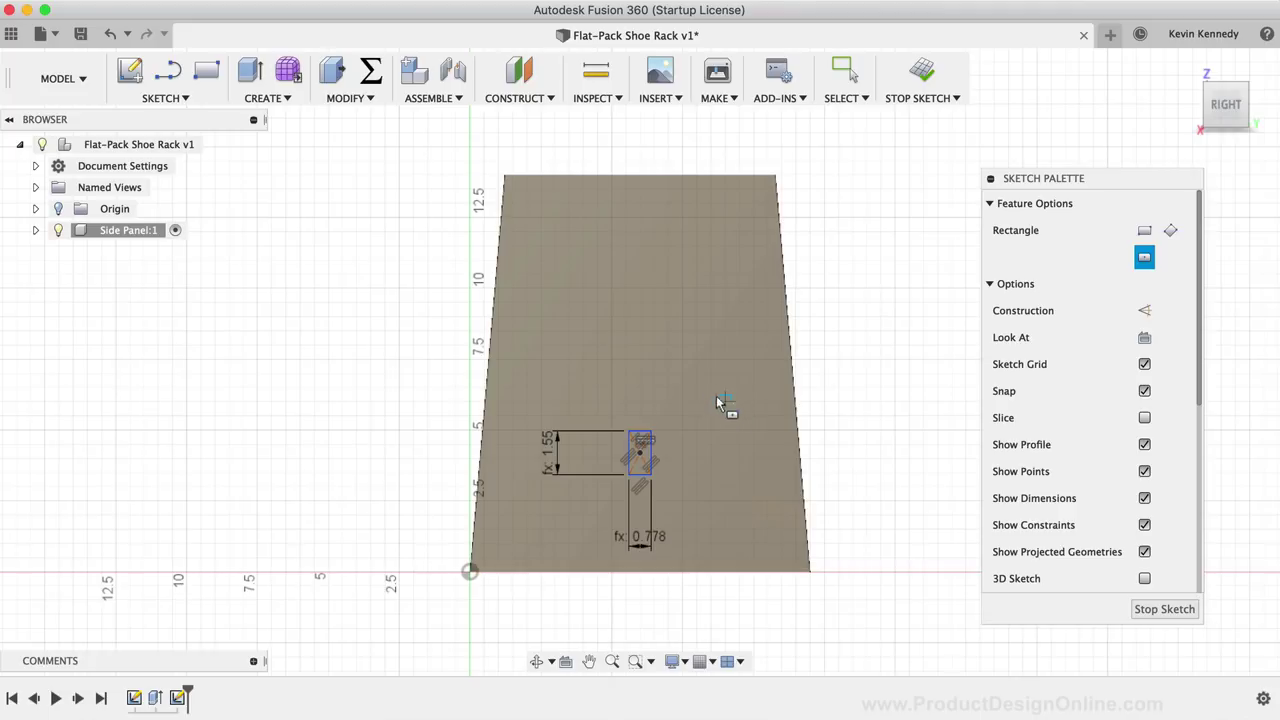
pyautogui.press('Escape')
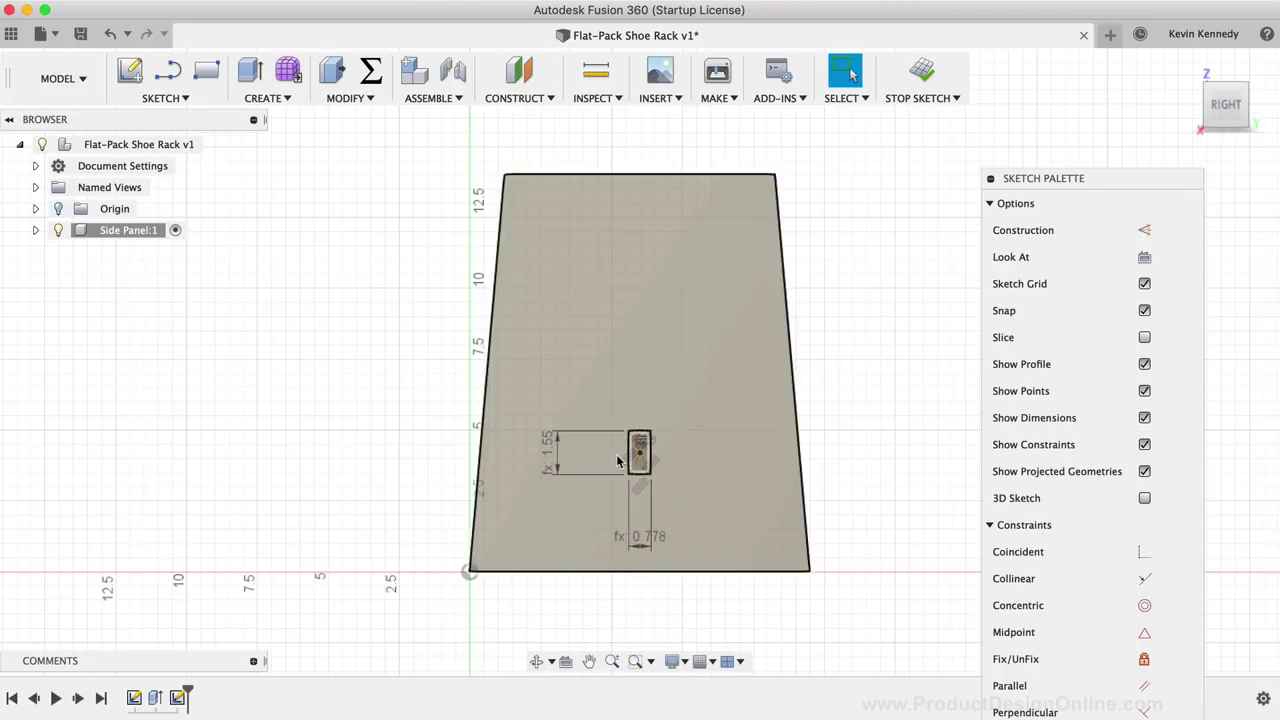
# Try moving the slot rectangle by its center point toward the panel's sloped edge, and undo the move.
pyautogui.moveTo(638, 454)
pyautogui.mouseDown()
pyautogui.moveTo(594, 425)
pyautogui.moveTo(737, 400)
pyautogui.mouseUp()
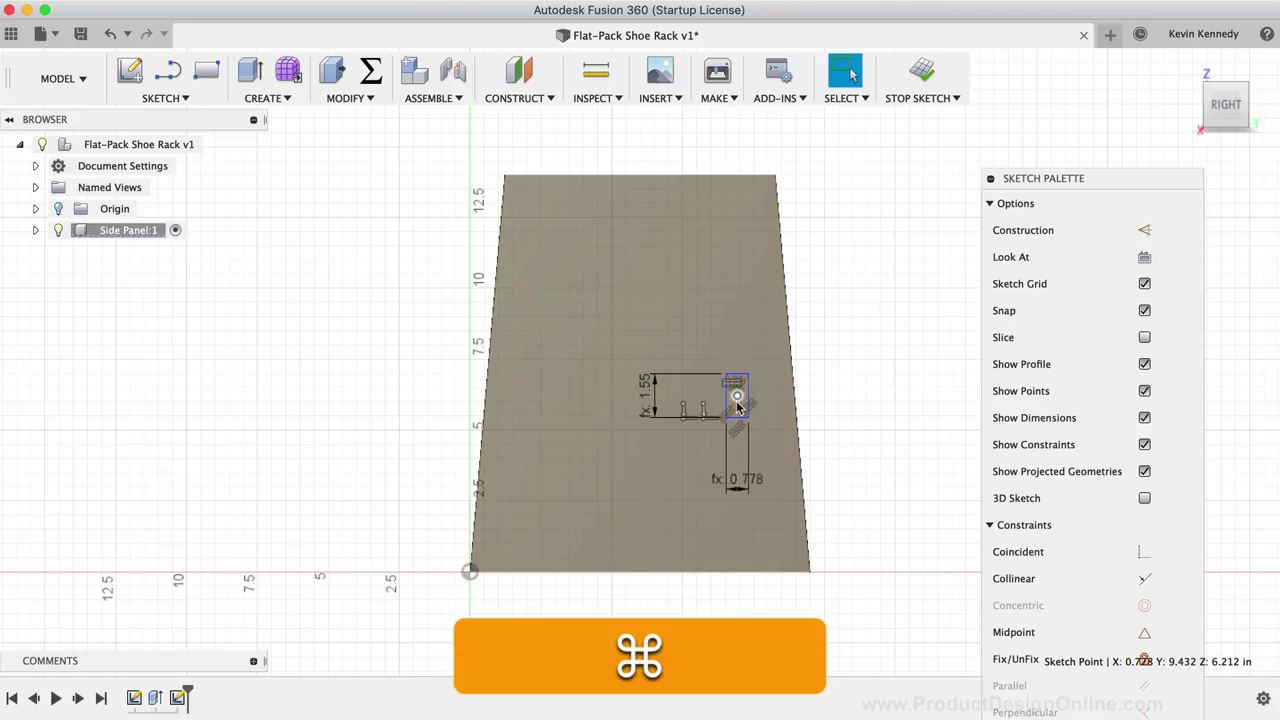
pyautogui.press('super+z')
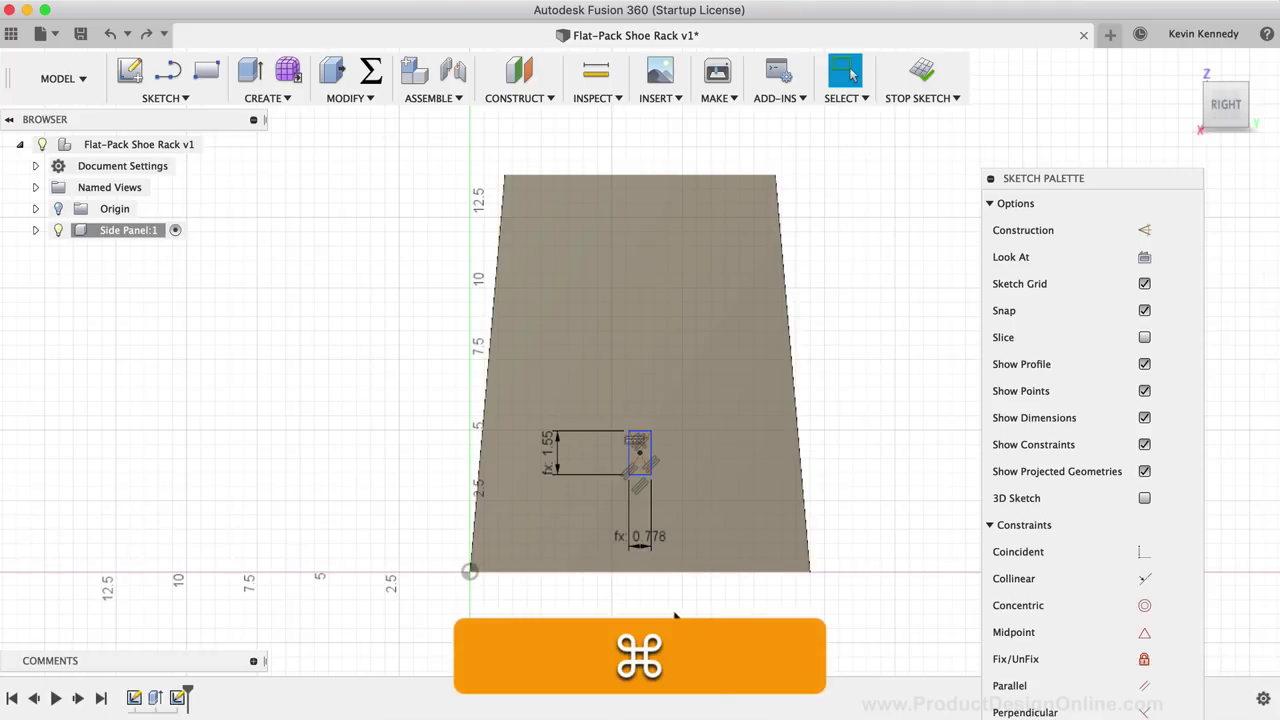
# Dimension the distance from the slot rectangle's center point to the panel's base edge, setting it to crossBeam + thickness.
pyautogui.scroll(2, 650, 607)
pyautogui.scroll(3, 650, 607)
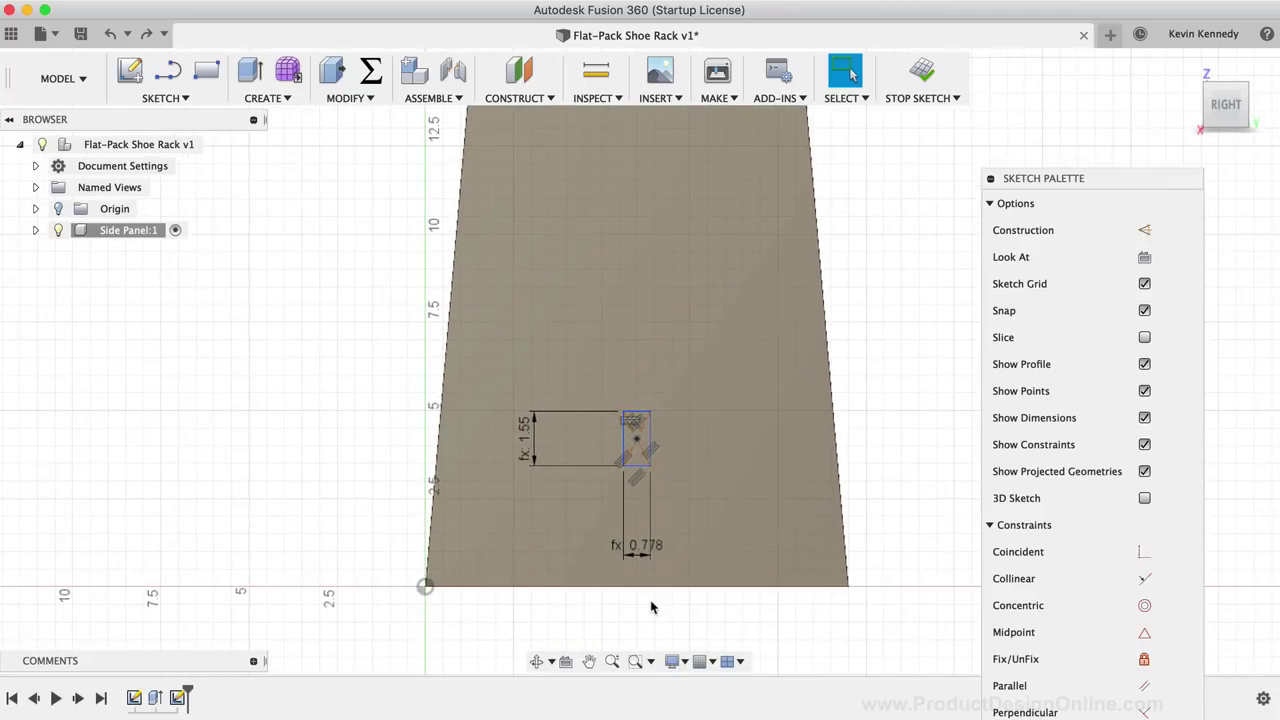
pyautogui.scroll(3, 585, 596)
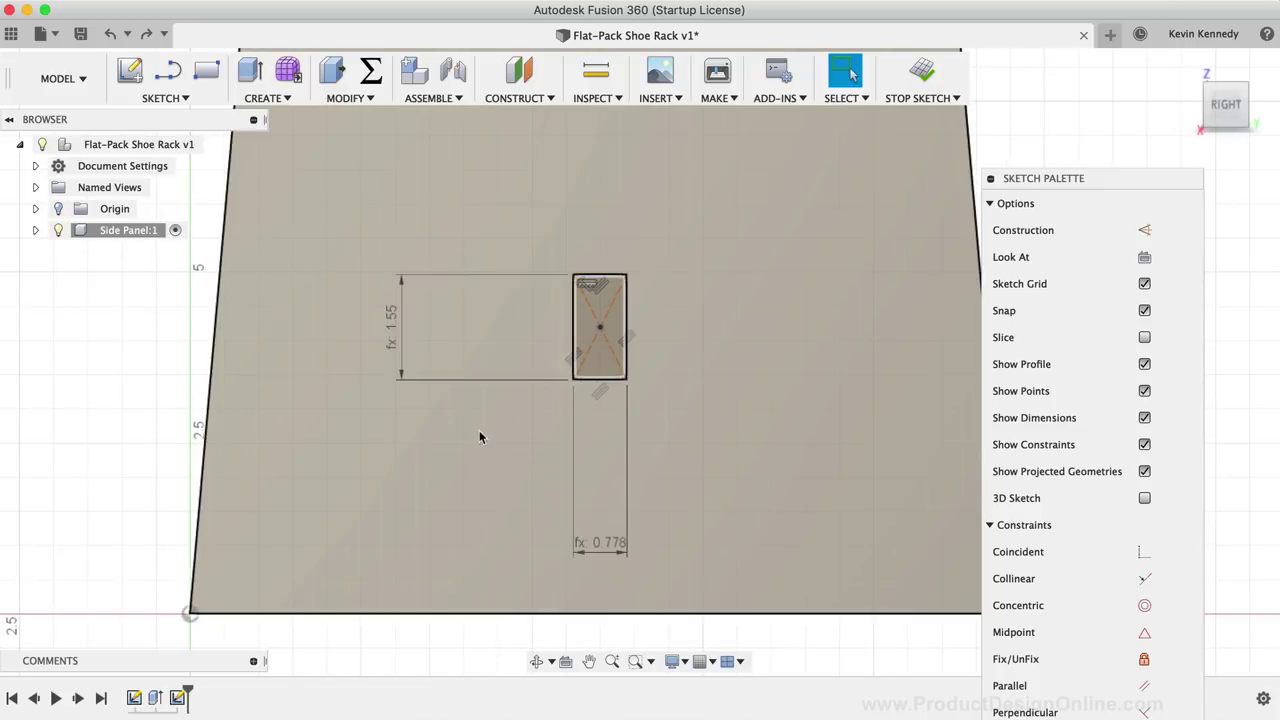
pyautogui.click(479, 430)
pyautogui.click(144, 420)
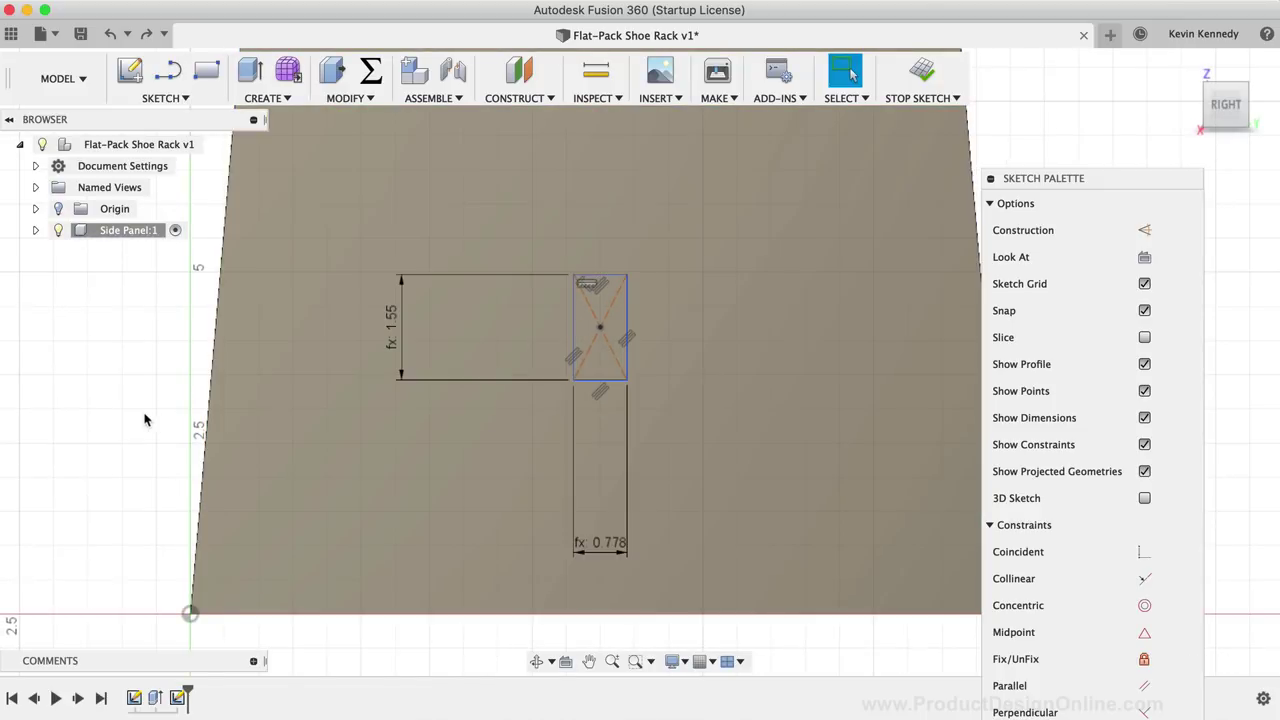
pyautogui.rightClick(145, 418)
pyautogui.click(148, 468)
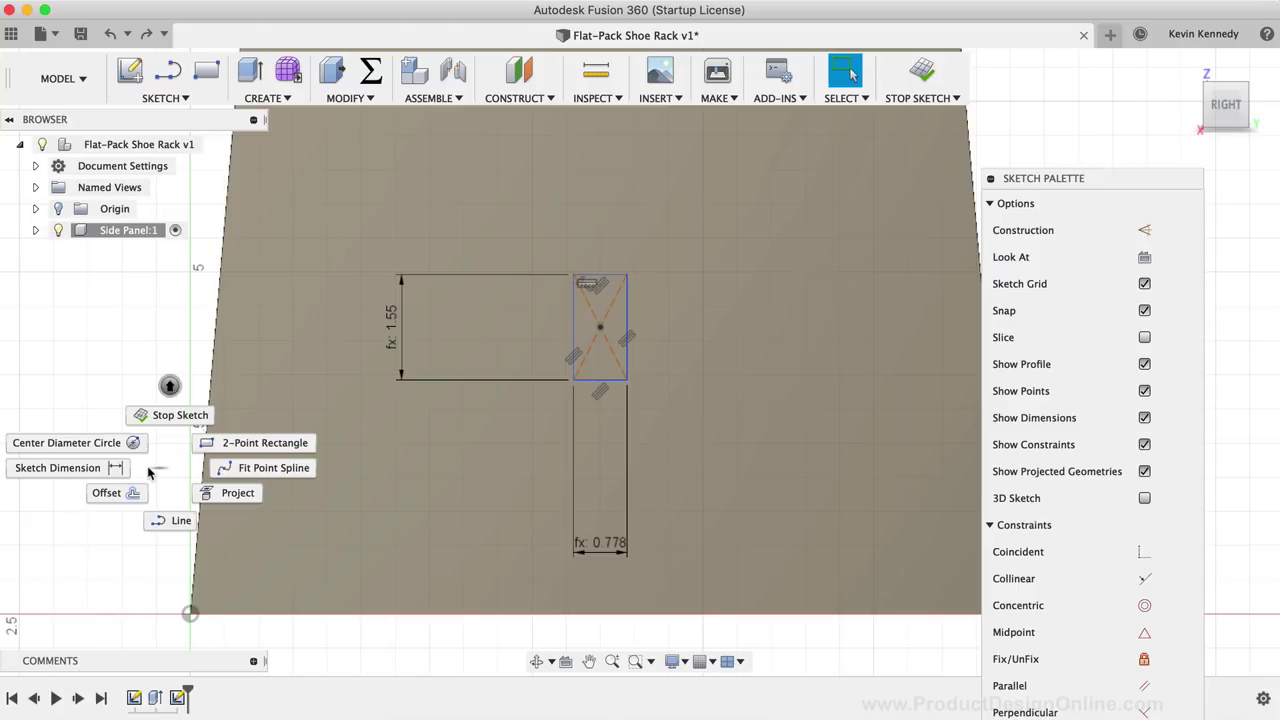
pyautogui.click(17, 472)
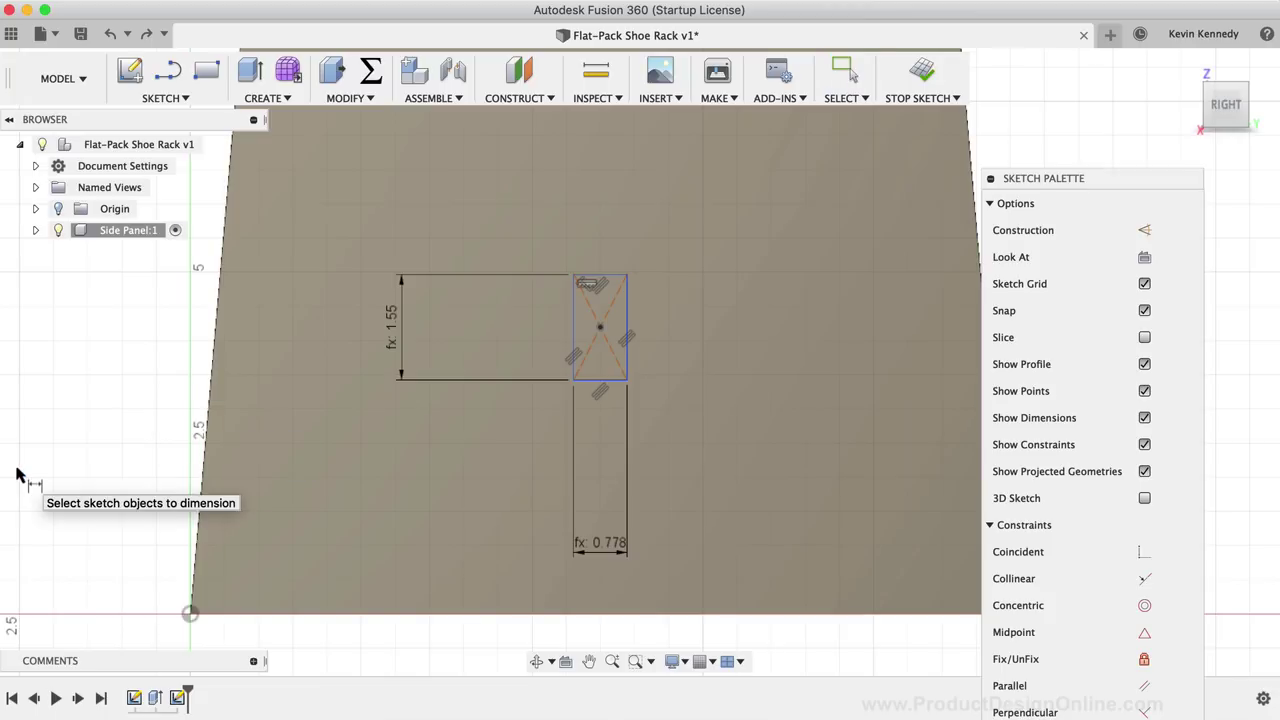
pyautogui.click(600, 328)
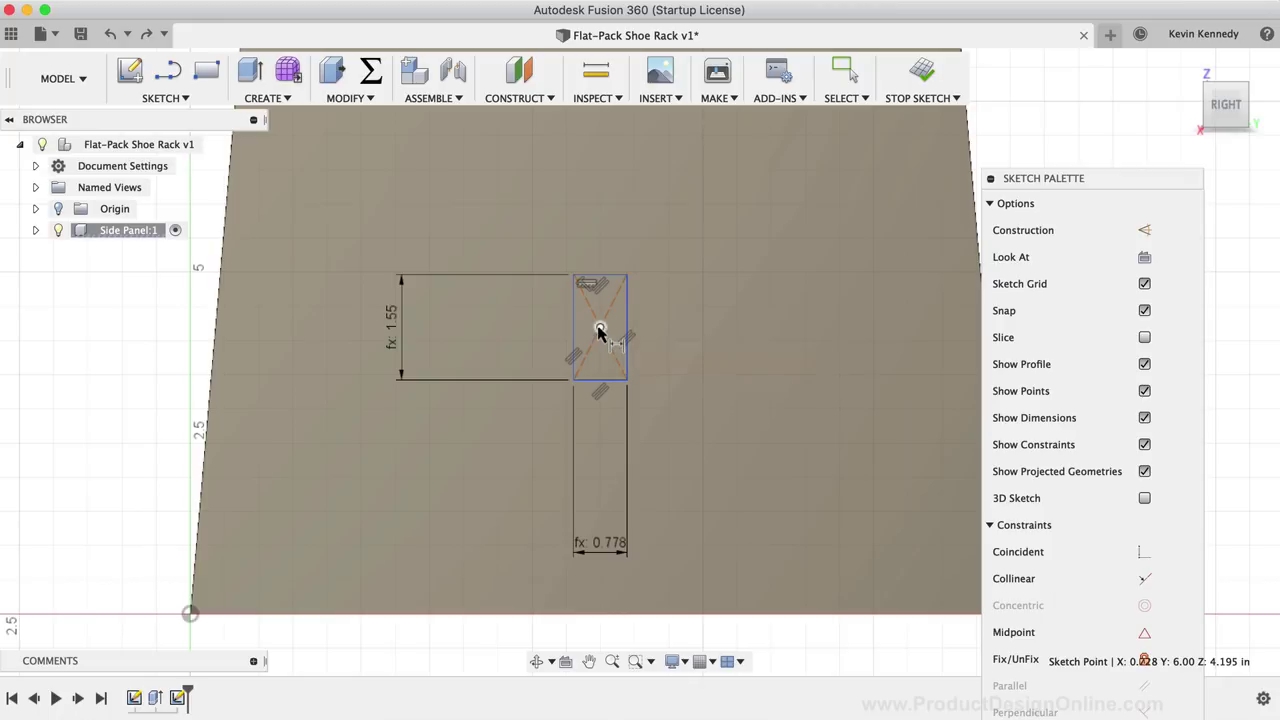
pyautogui.click(615, 620)
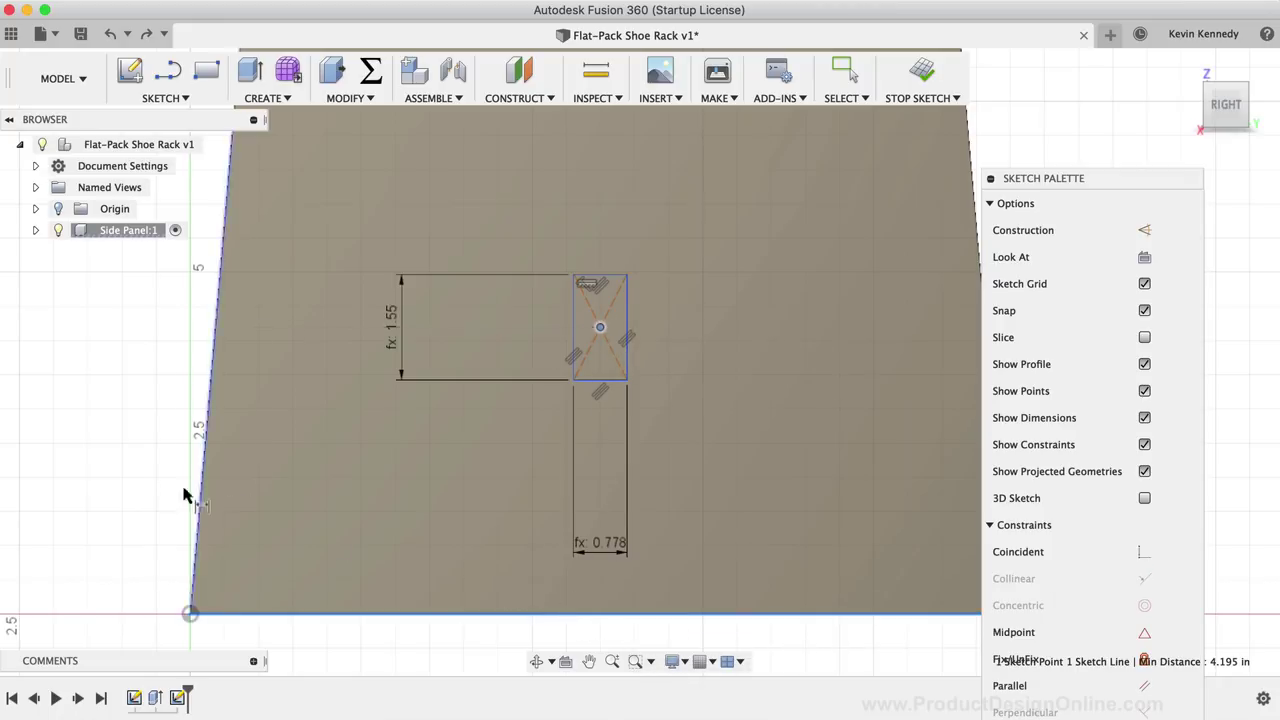
pyautogui.click(118, 448)
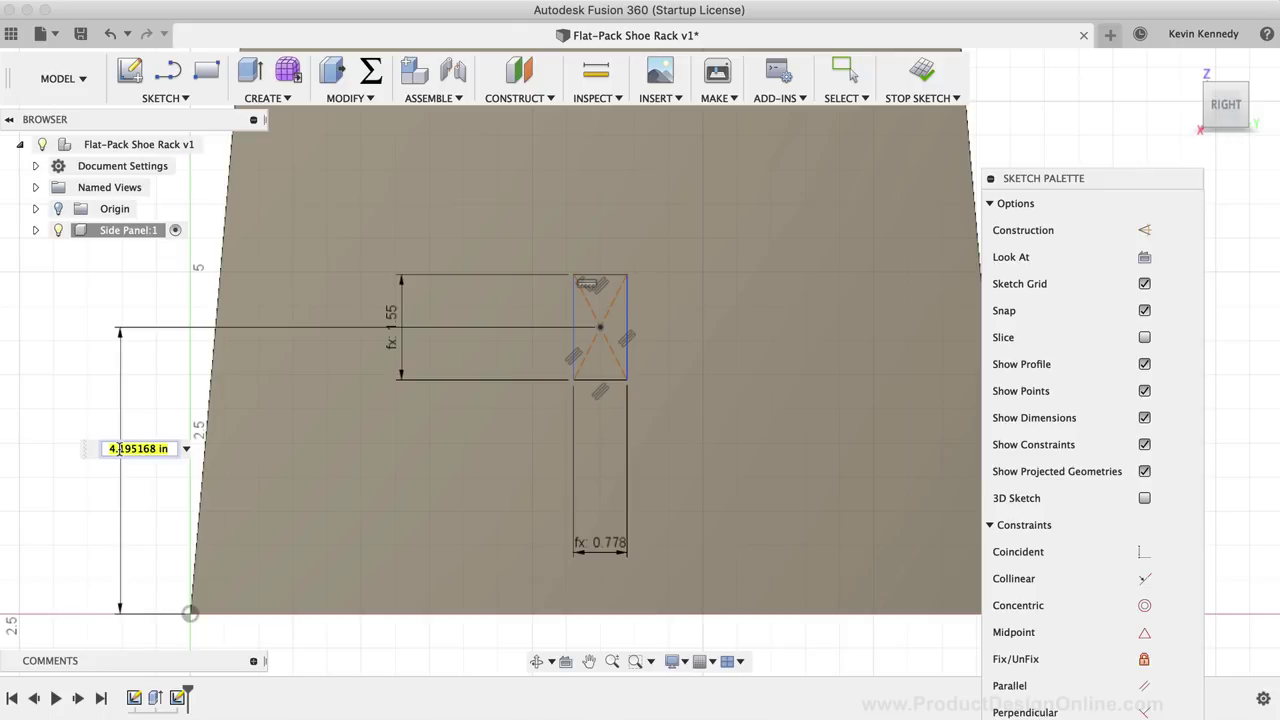
pyautogui.write('crossBeam')
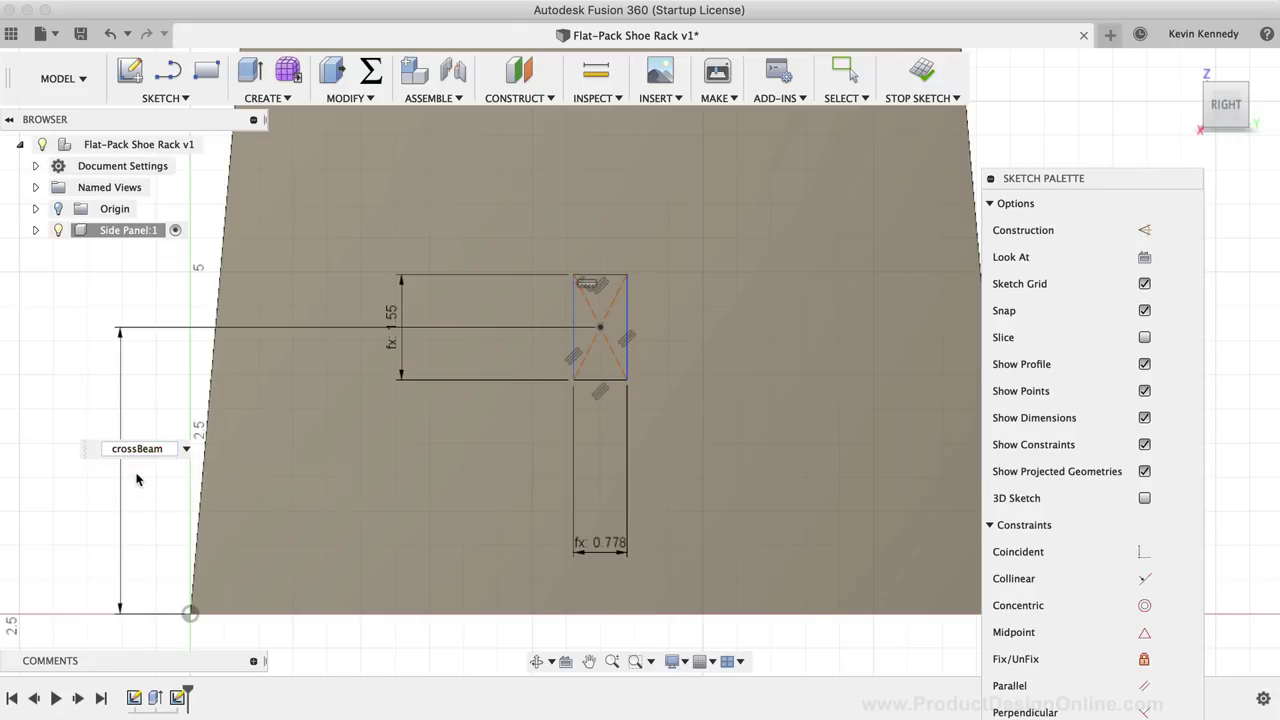
pyautogui.write(' + thick')
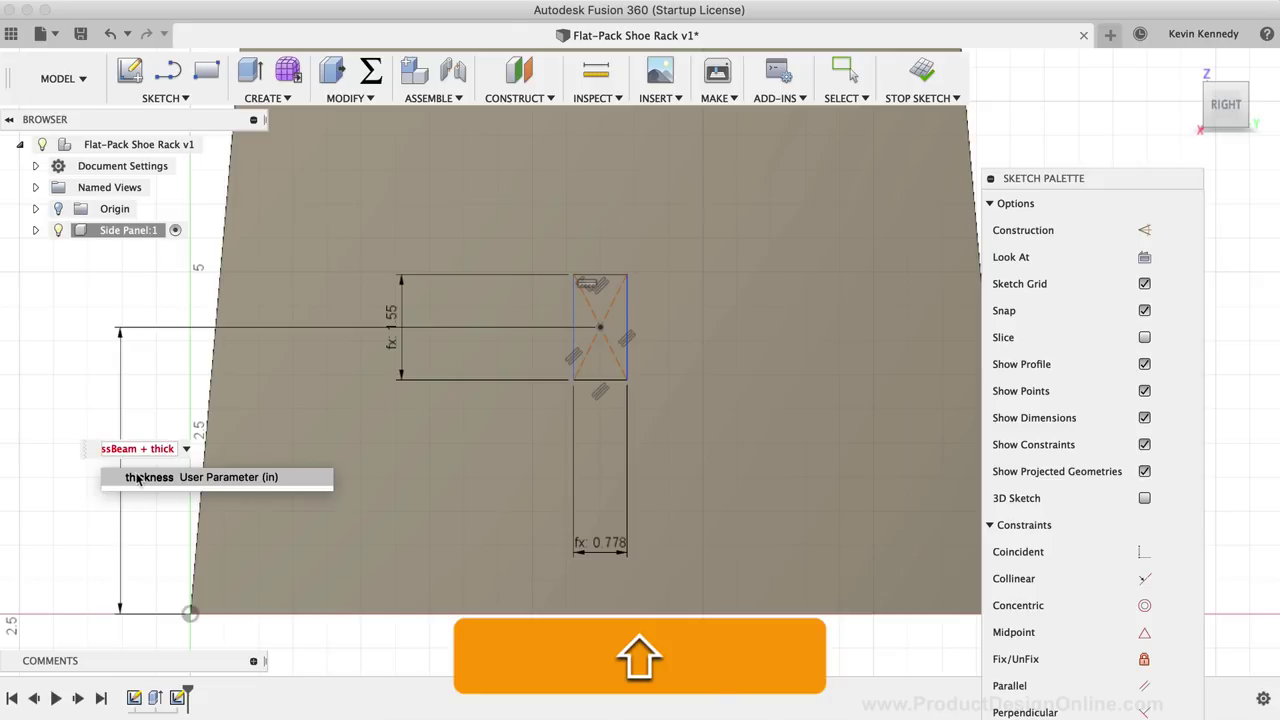
pyautogui.click(138, 477)
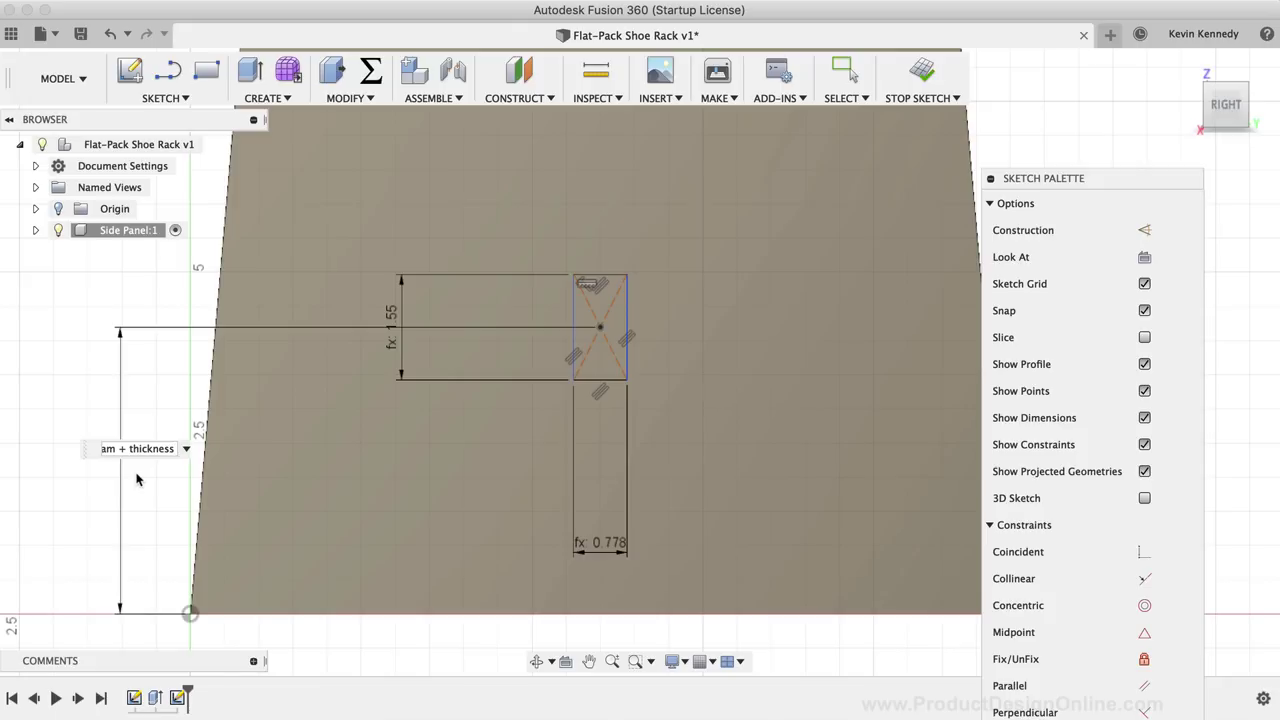
pyautogui.press('Return')
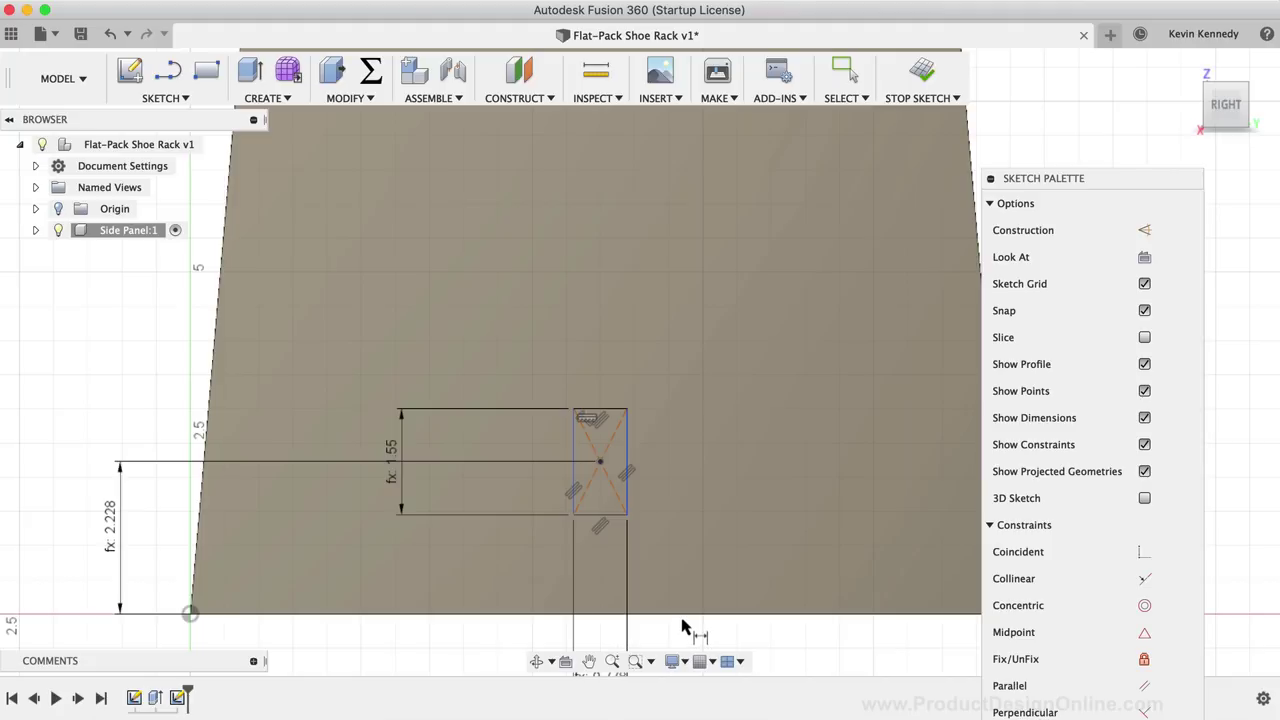
# Draw a vertical construction line from the slot rectangle's center point to the midpoint of the panel's base edge.
pyautogui.click(181, 74)
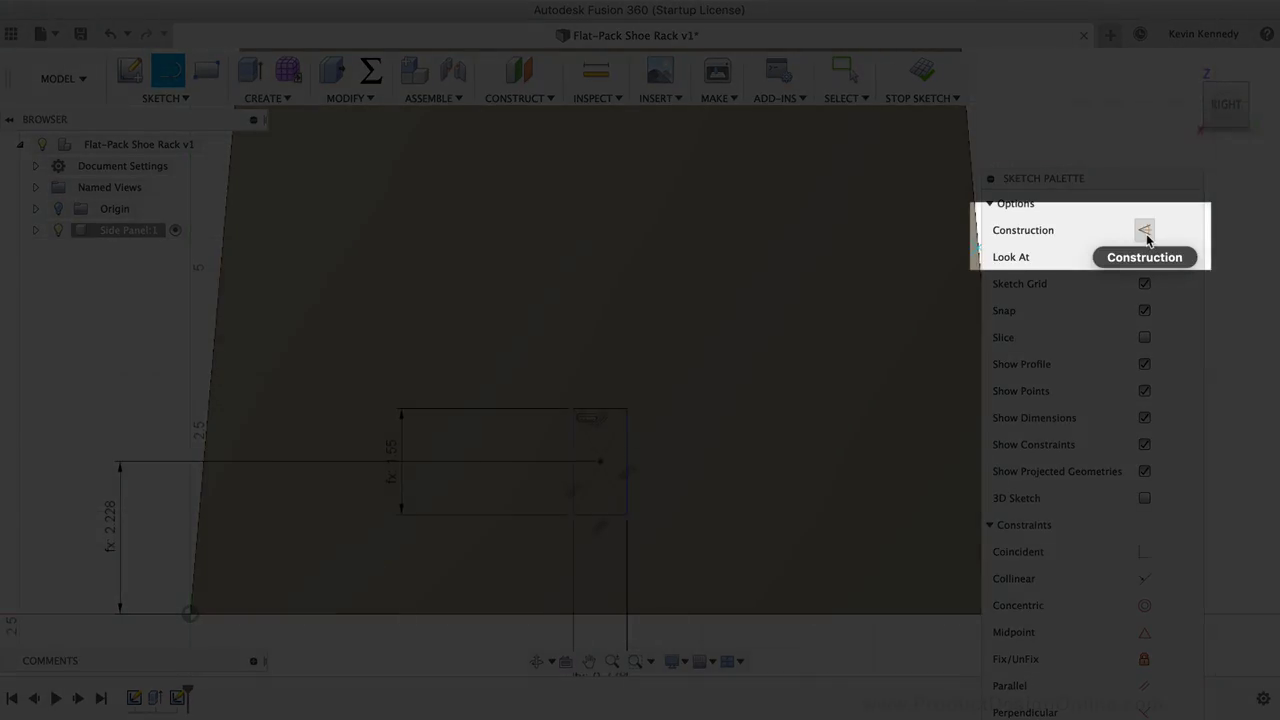
pyautogui.click(1146, 232)
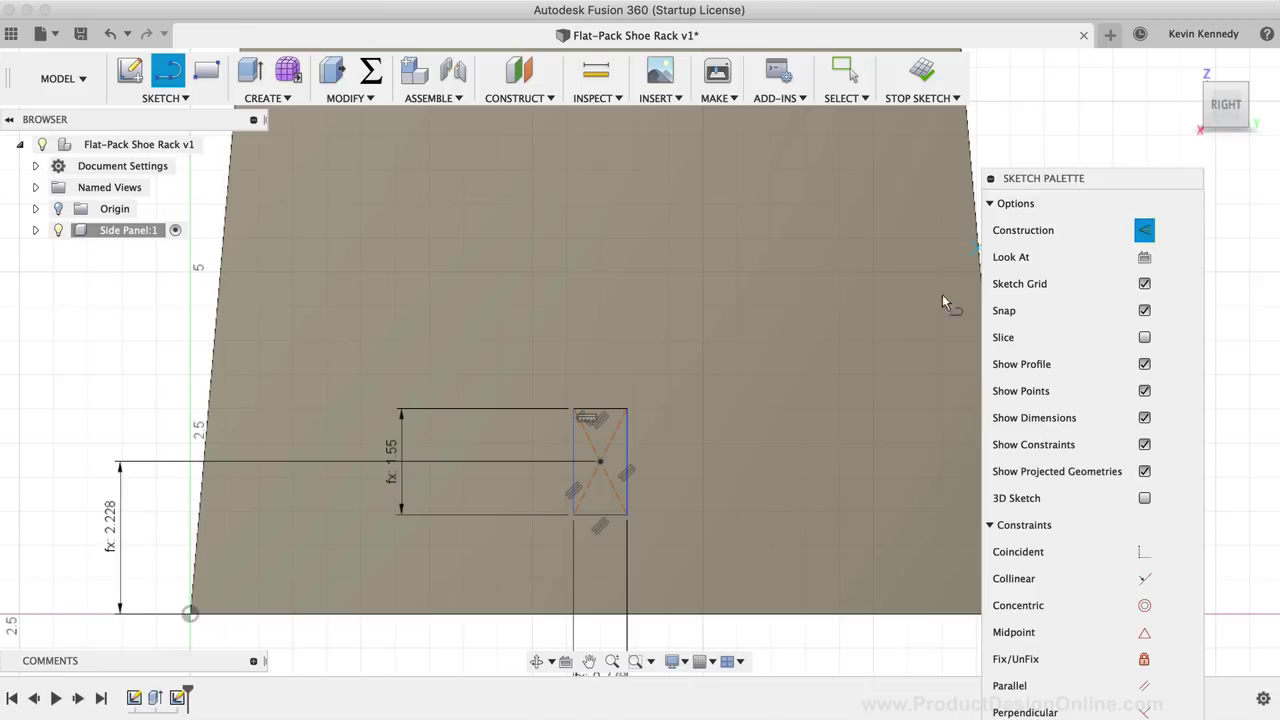
pyautogui.click(597, 465)
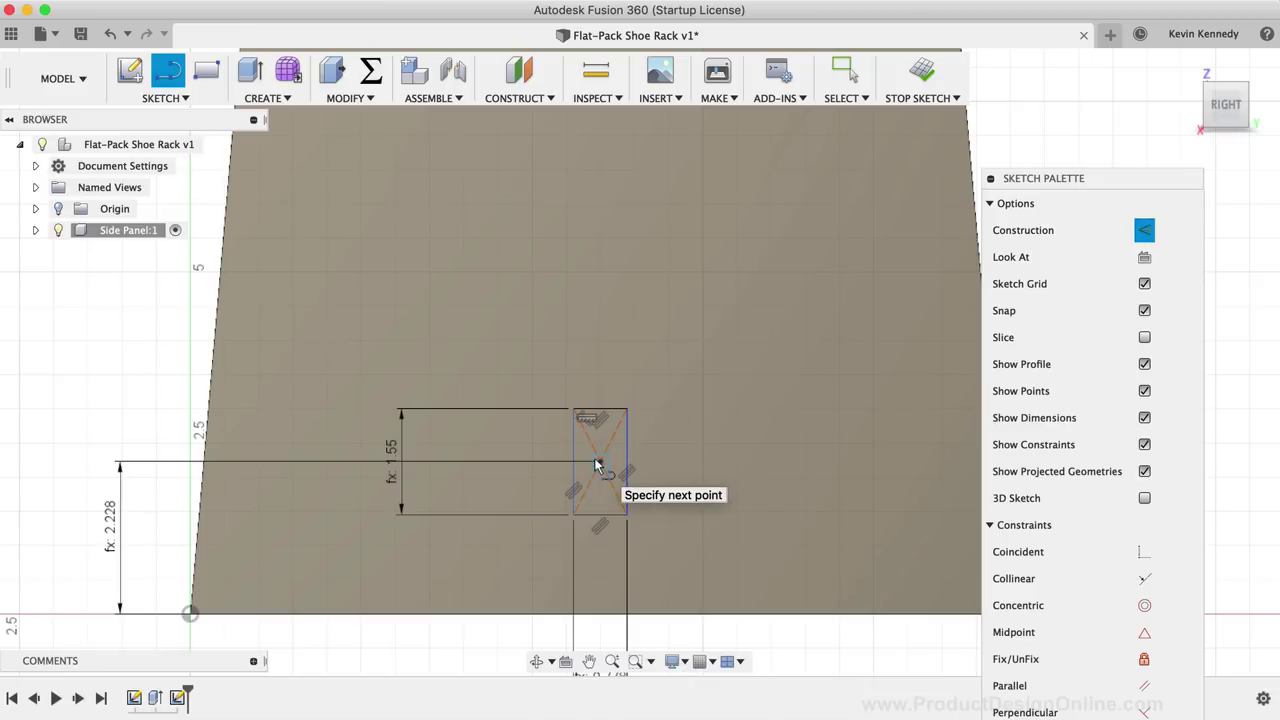
pyautogui.doubleClick(597, 614)
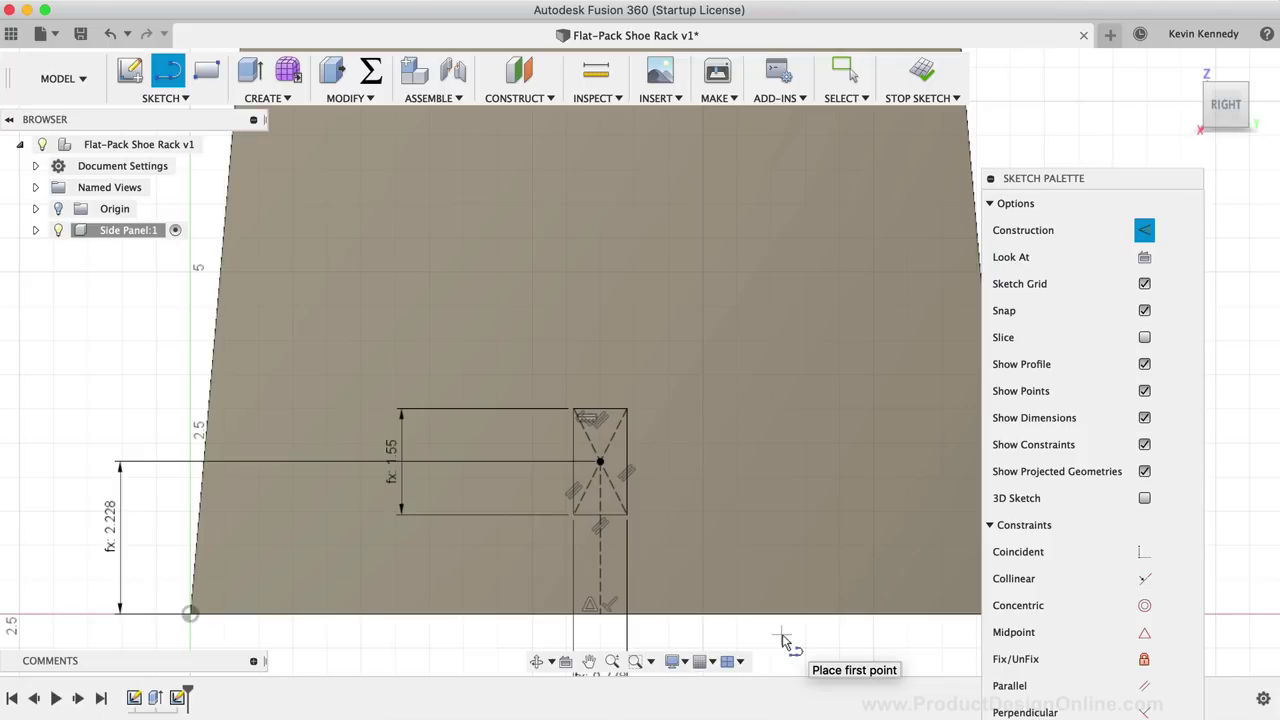
# Extrude the slot rectangle's profile on the Side Panel using the Cut operation.
pyautogui.click(989, 526)
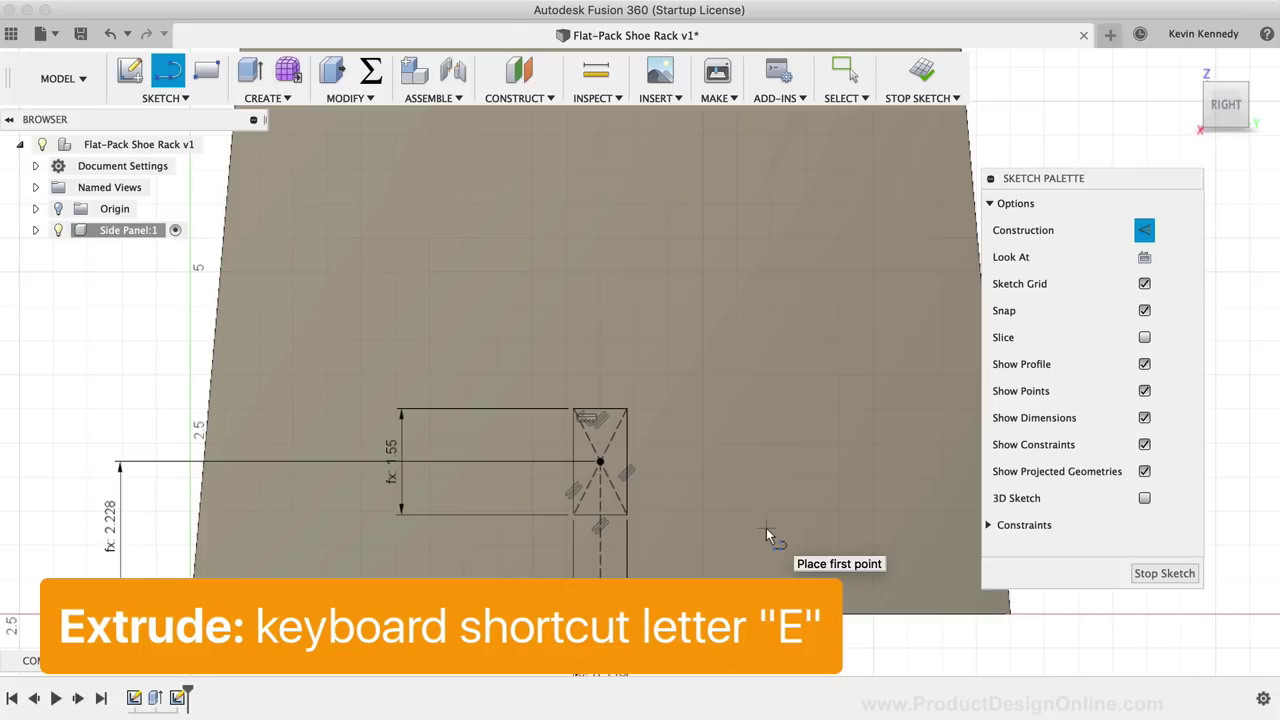
pyautogui.press('e')
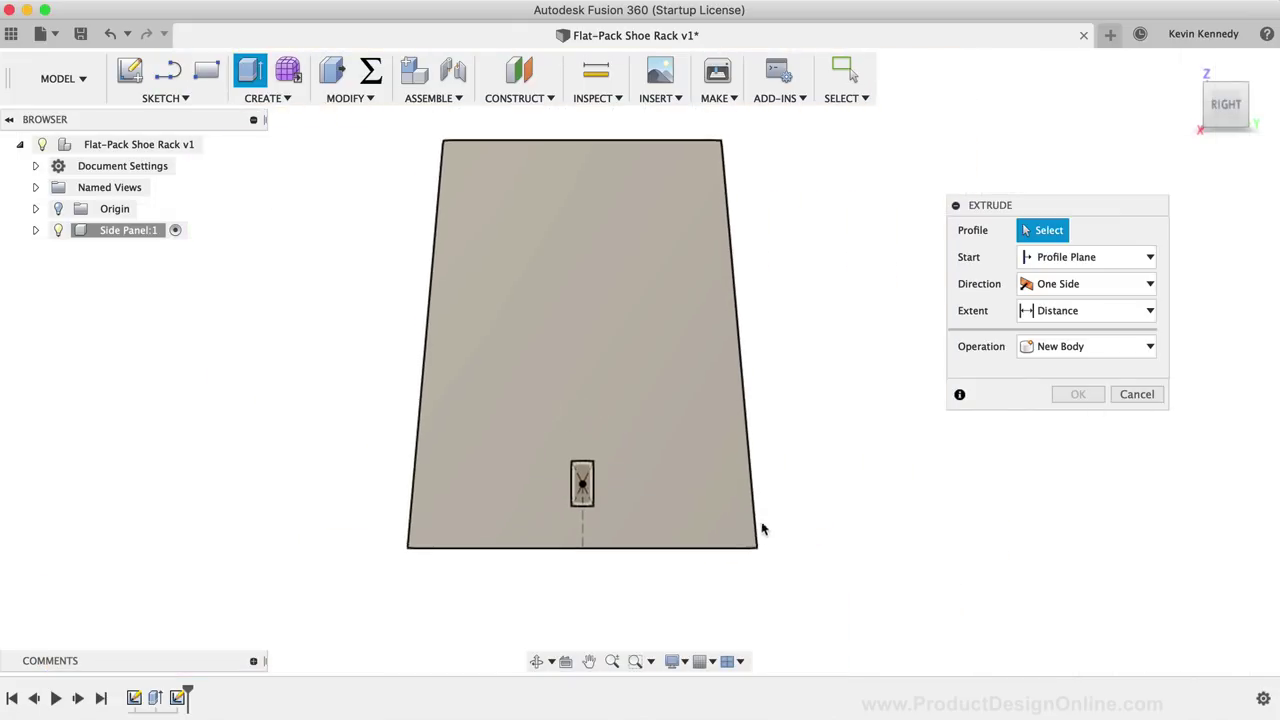
pyautogui.scroll(3, 508, 200)
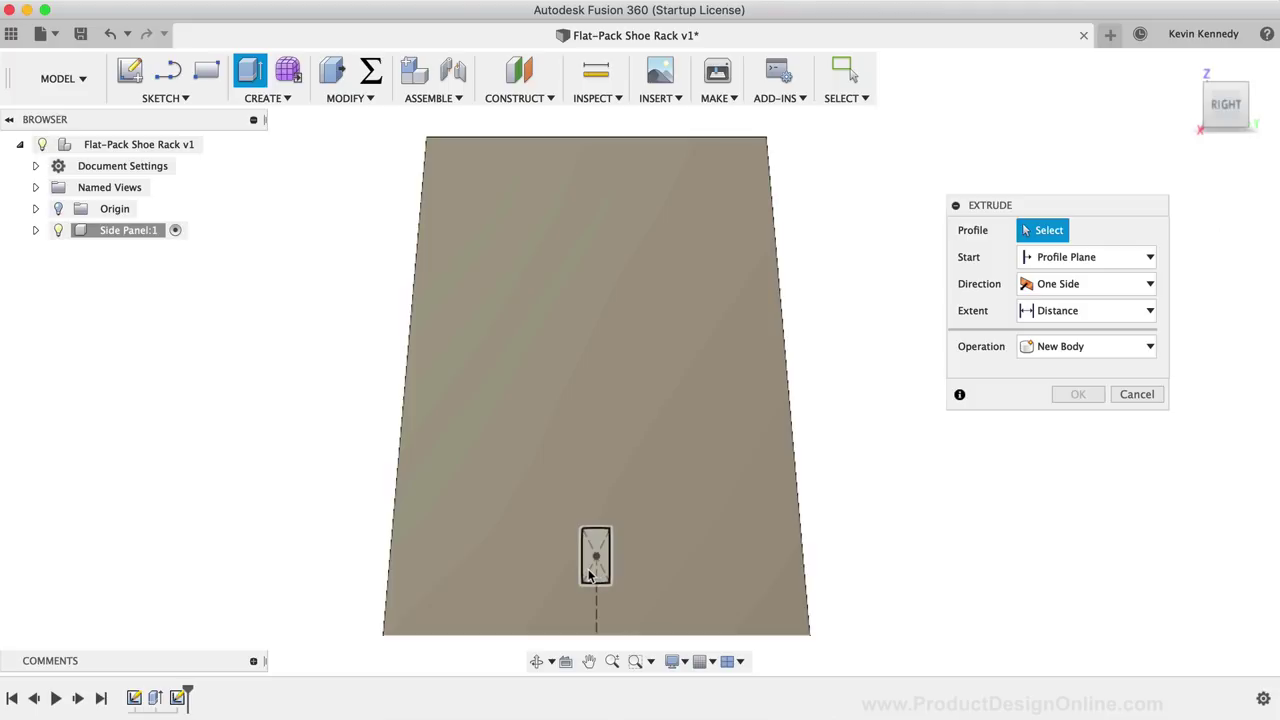
pyautogui.click(590, 576)
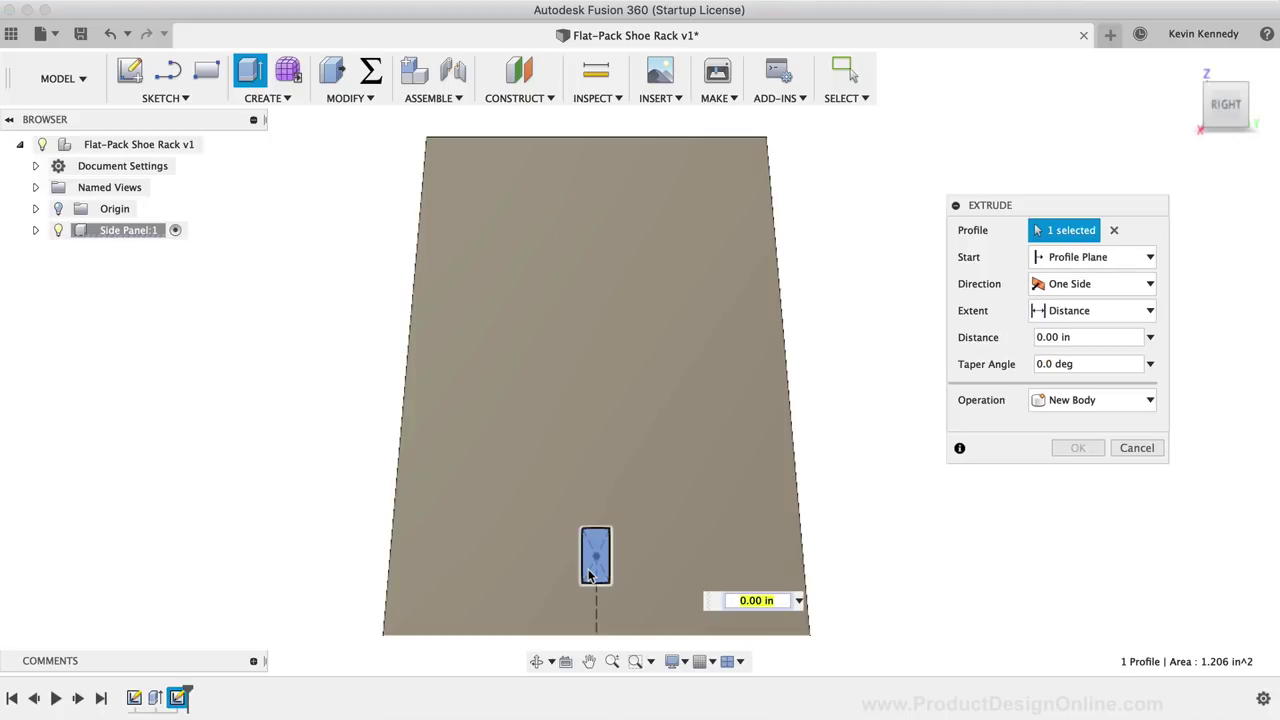
pyautogui.click(1053, 401)
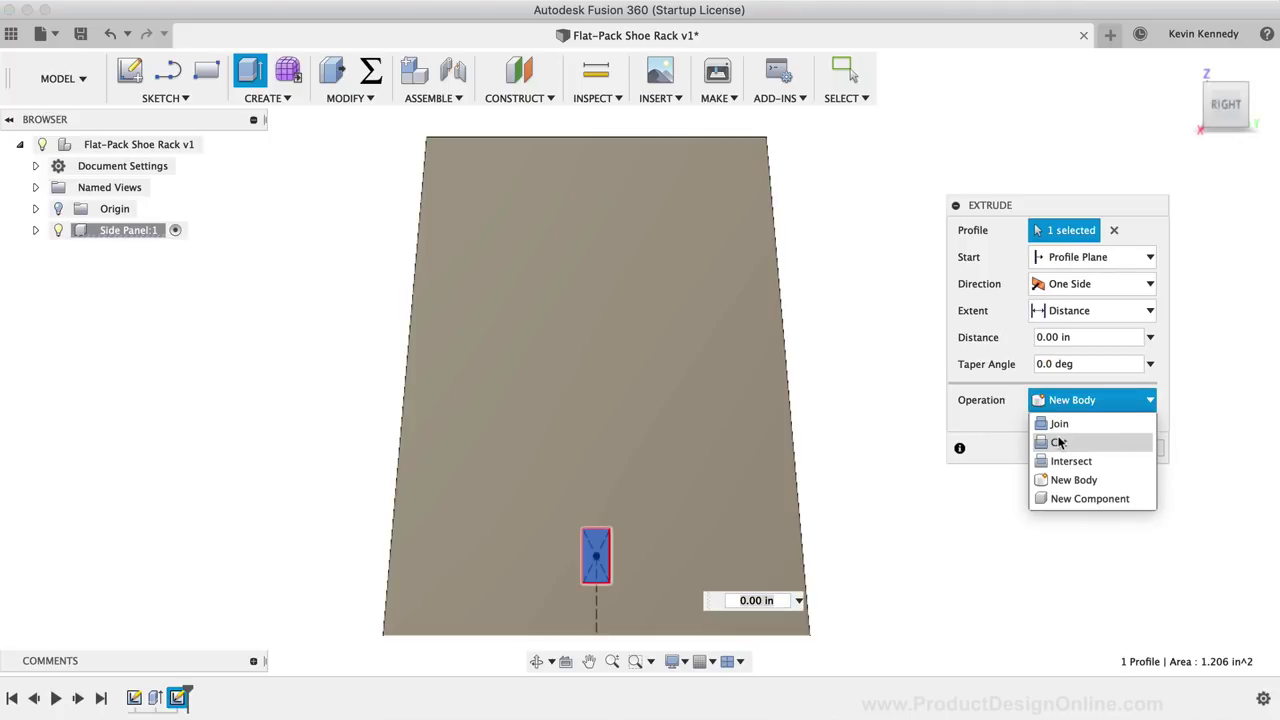
pyautogui.click(1059, 442)
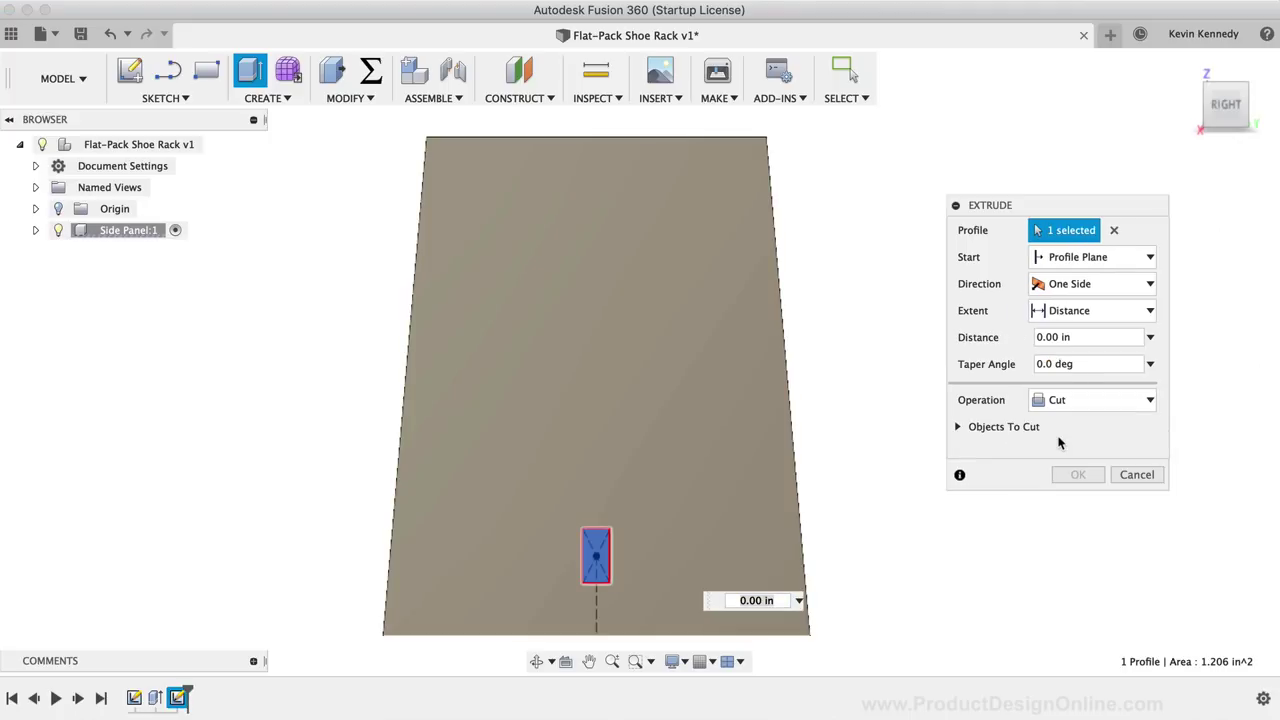
# Set the slot cut's distance to -thickness and complete the cut through the Side Panel.
pyautogui.click(1243, 93)
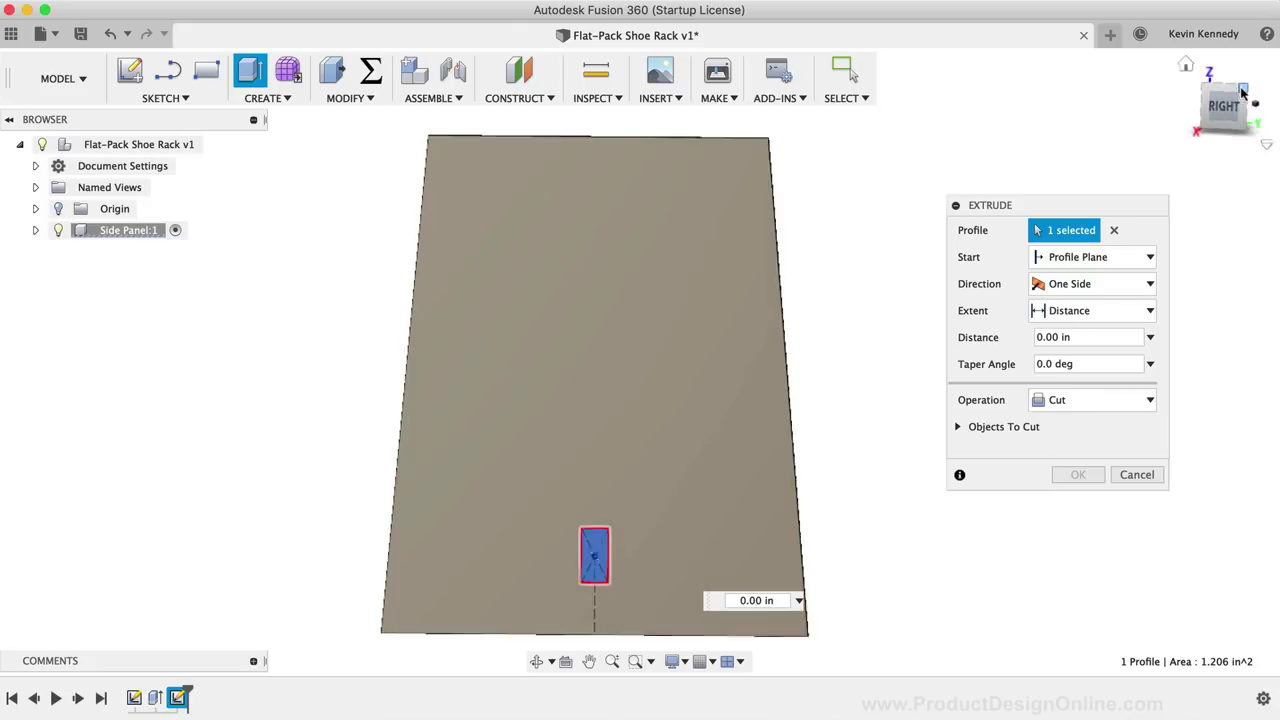
pyautogui.click(1076, 337)
pyautogui.moveTo(1076, 337); pyautogui.dragTo(1030, 340)
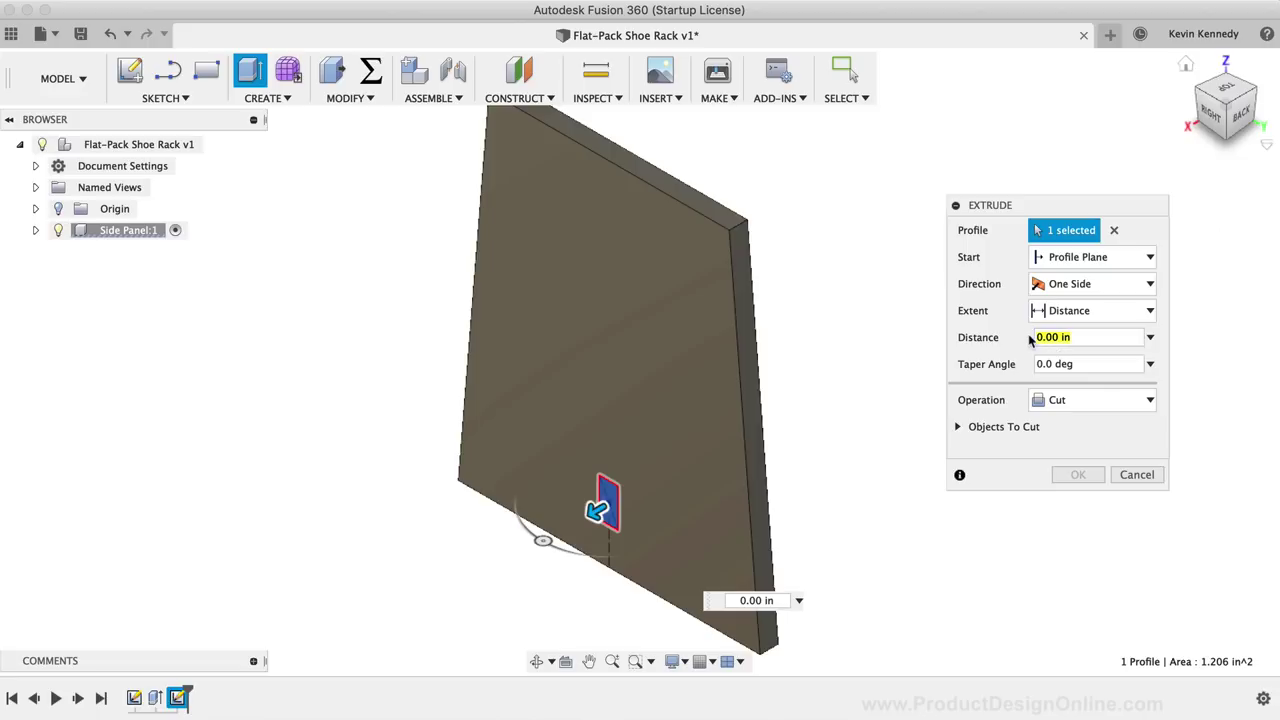
pyautogui.write('thick')
pyautogui.click(1060, 363)
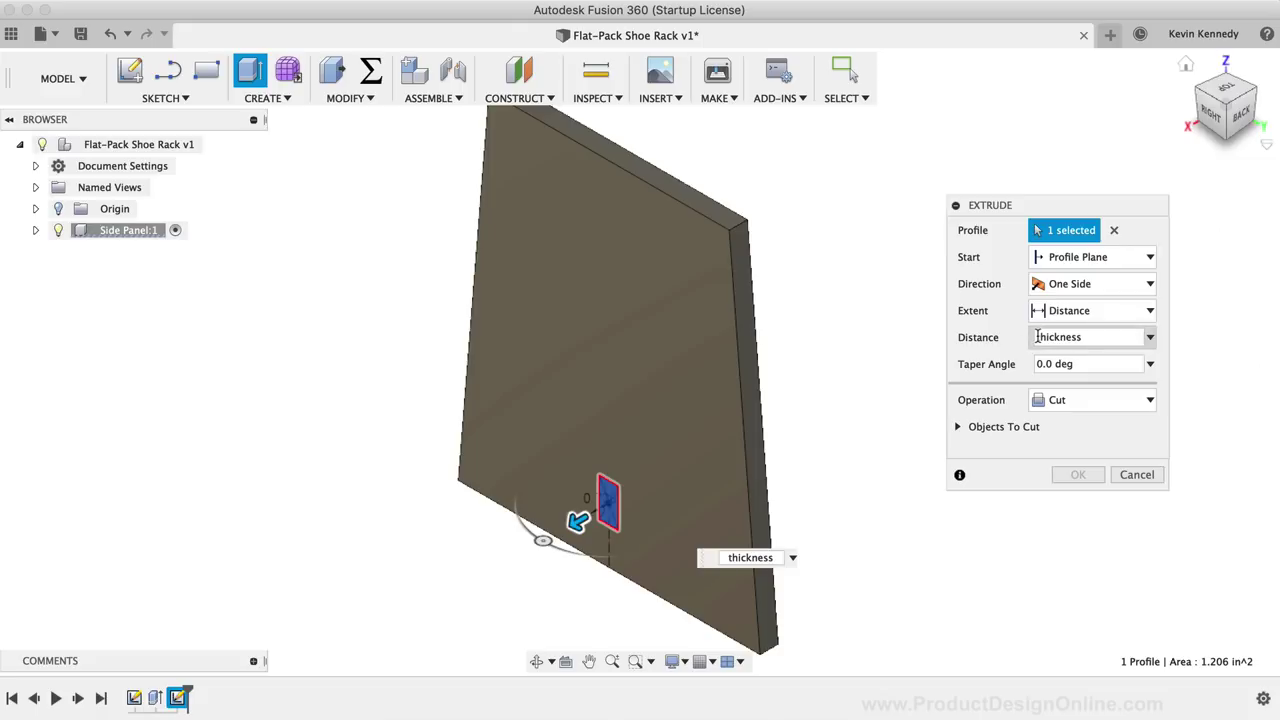
pyautogui.click(1038, 337)
pyautogui.write('-')
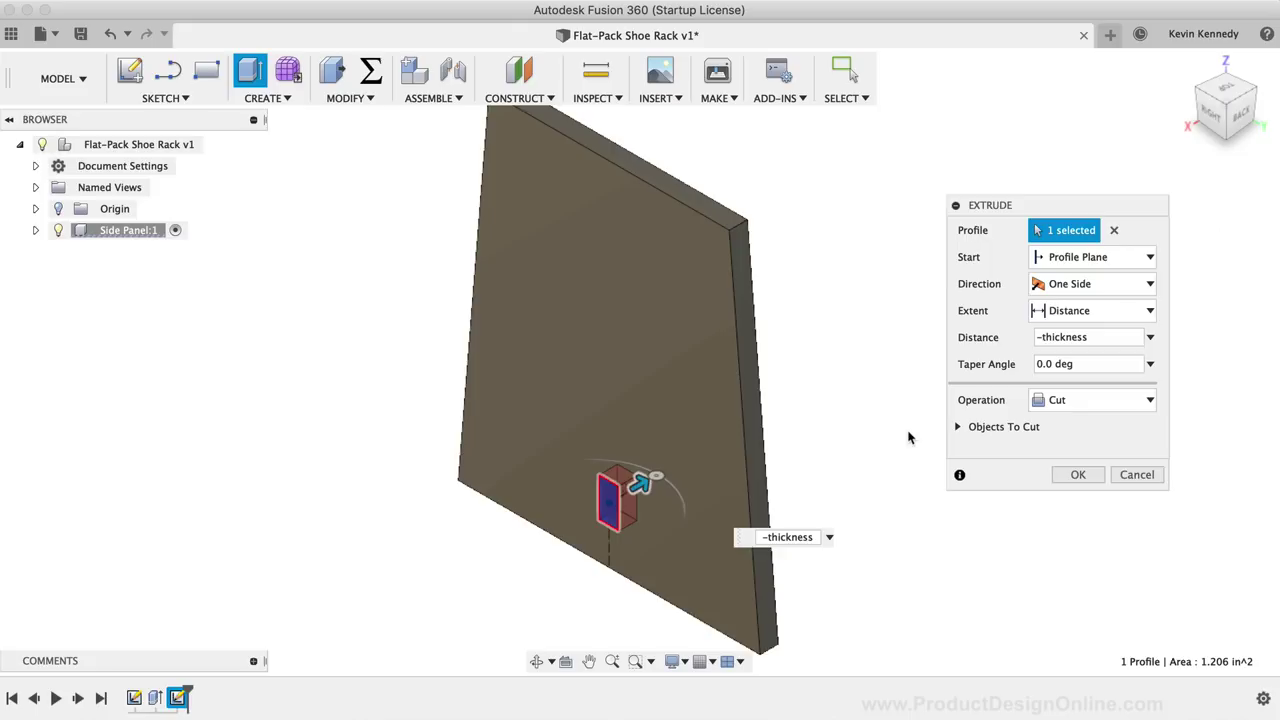
pyautogui.click(1092, 476)
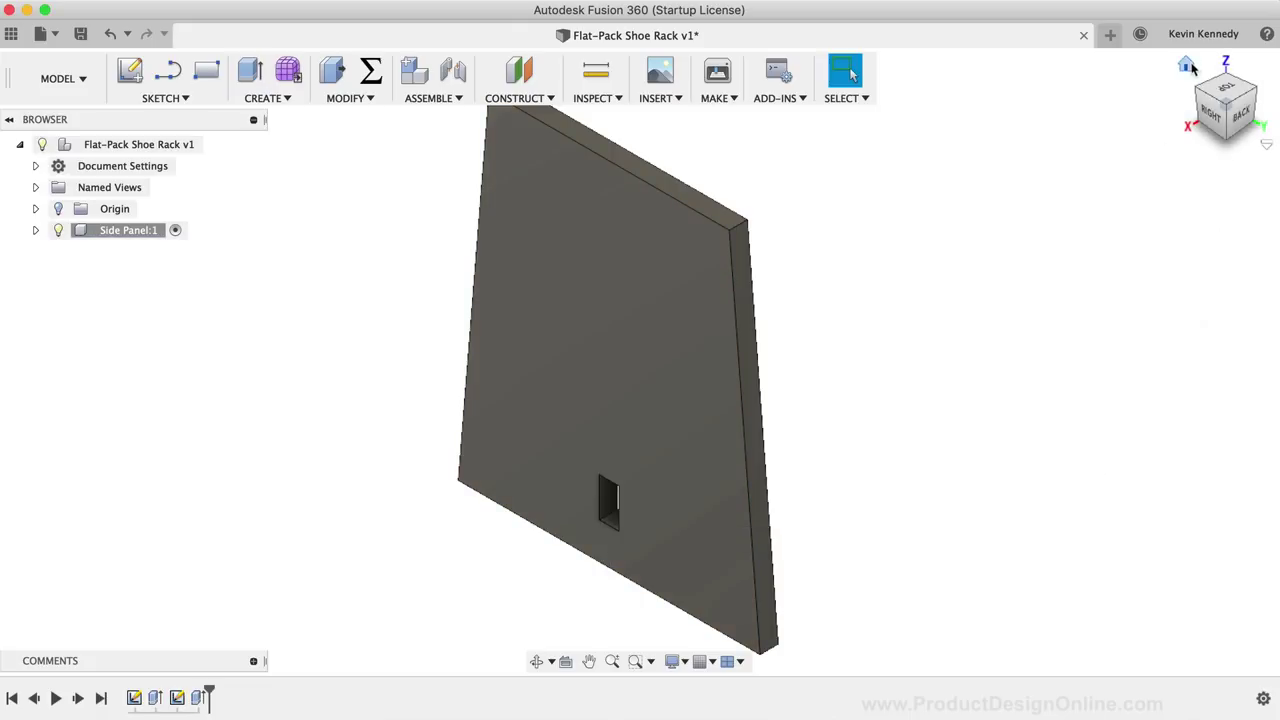
# Start a fillet and select the two lower corner edges inside the slot.
pyautogui.click(1191, 66)
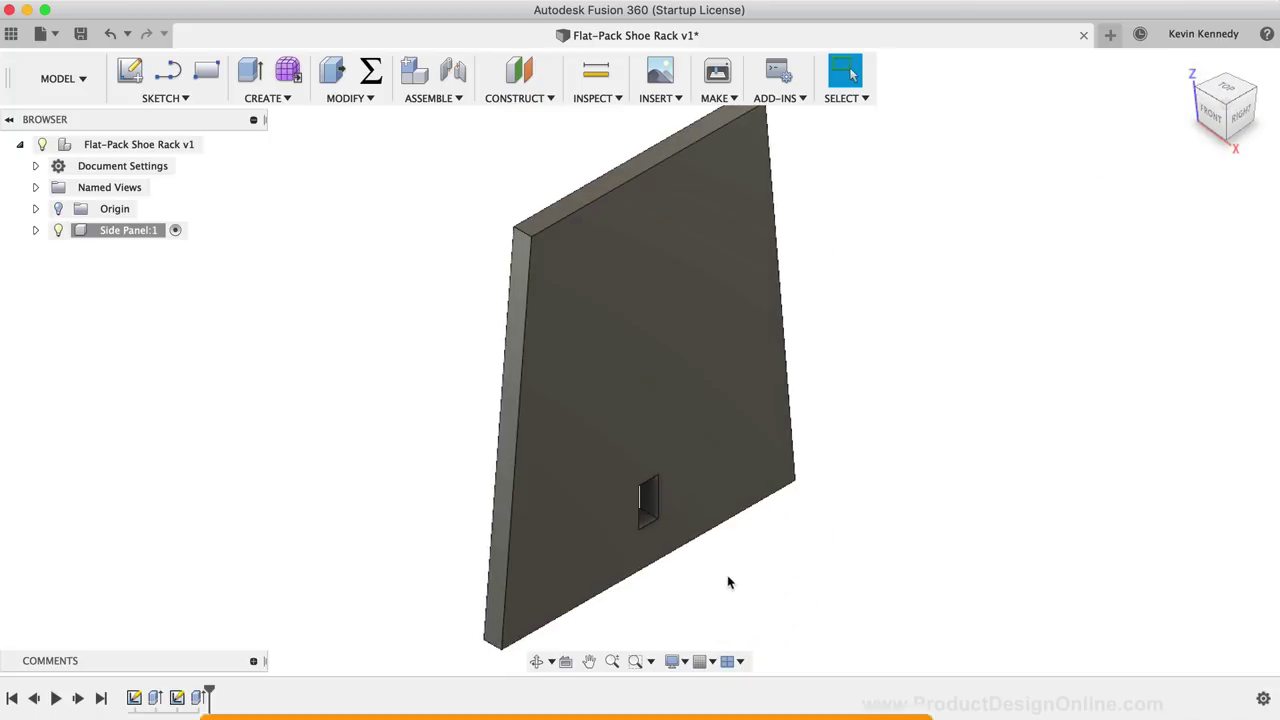
pyautogui.press('f')
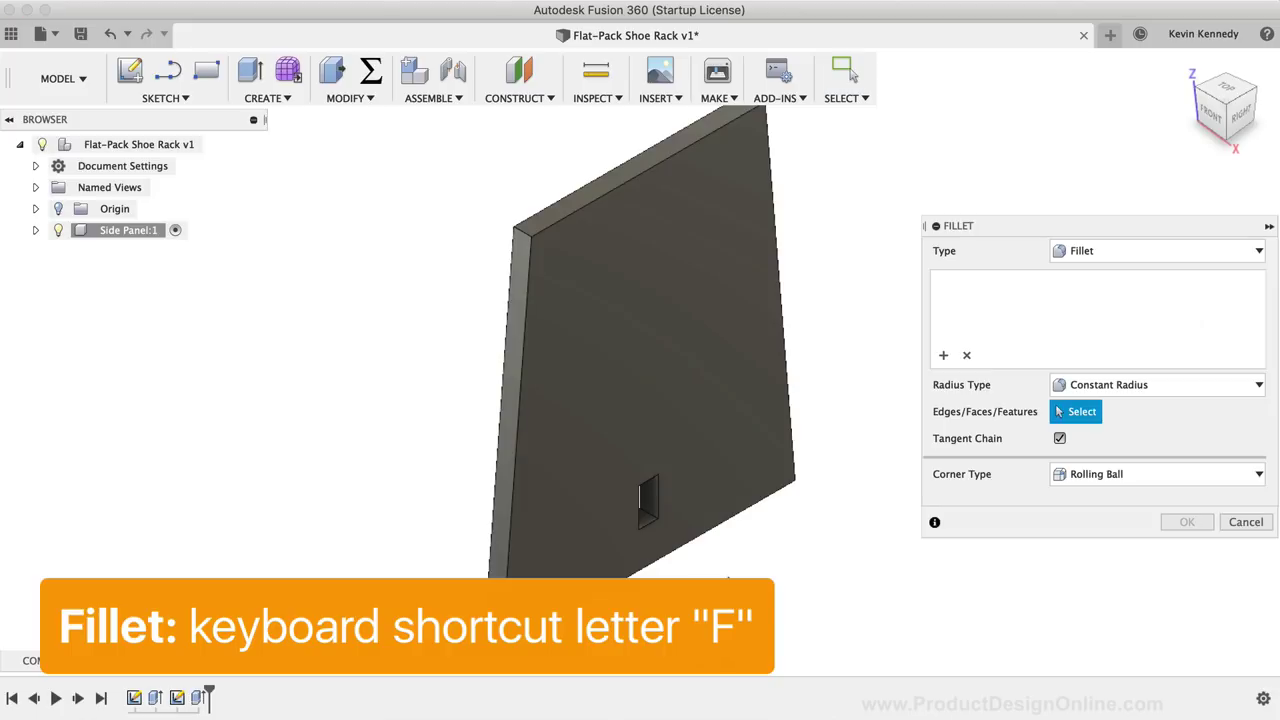
pyautogui.scroll(2, 619, 568)
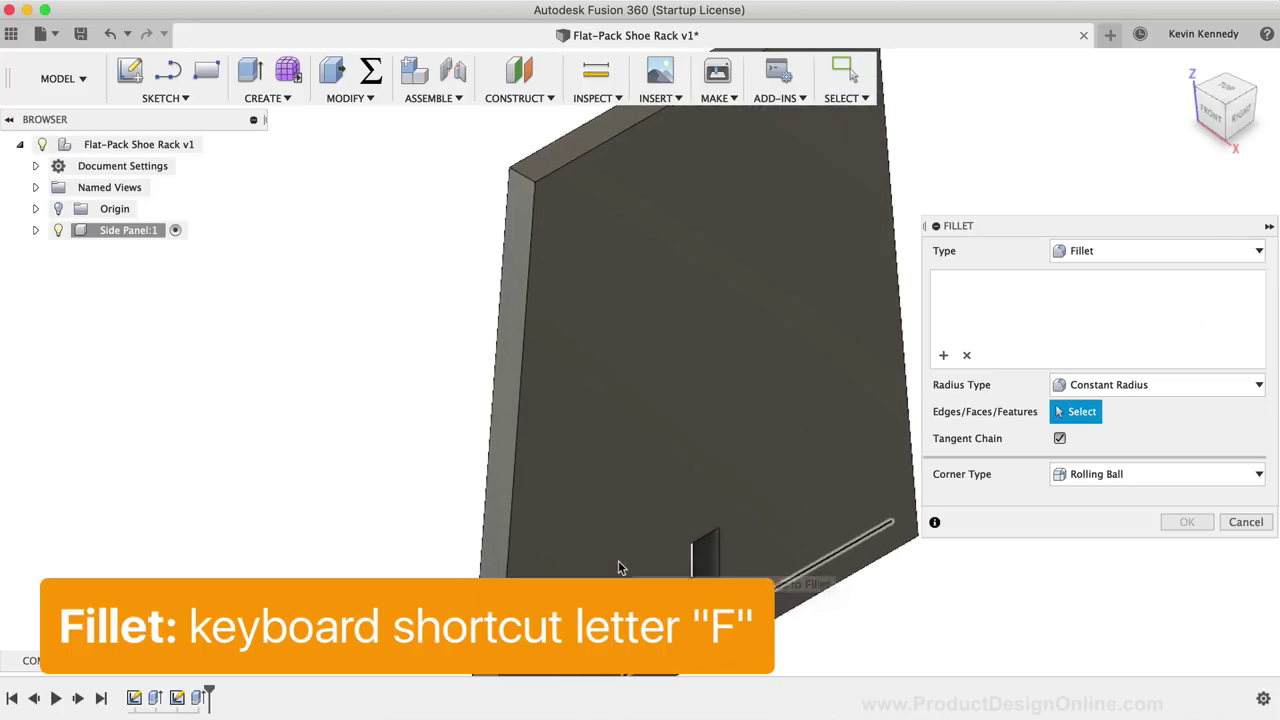
pyautogui.scroll(3, 619, 568)
pyautogui.scroll(4, 619, 568)
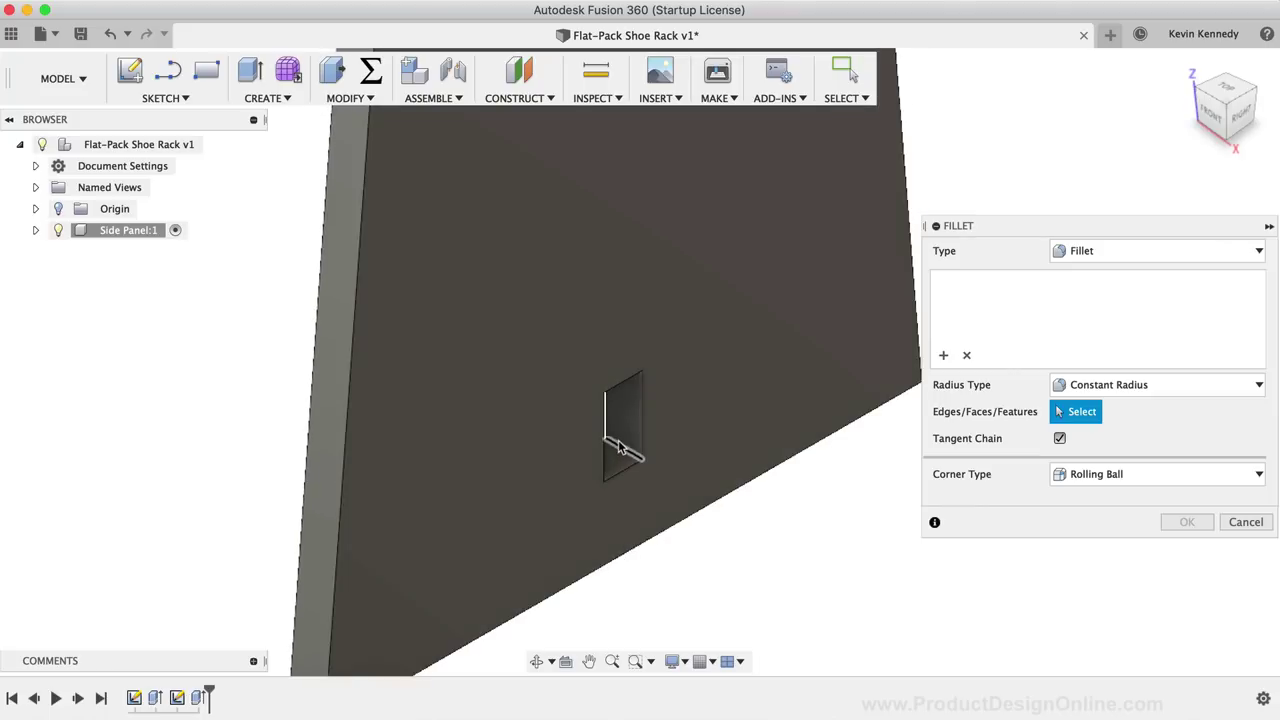
pyautogui.click(610, 442)
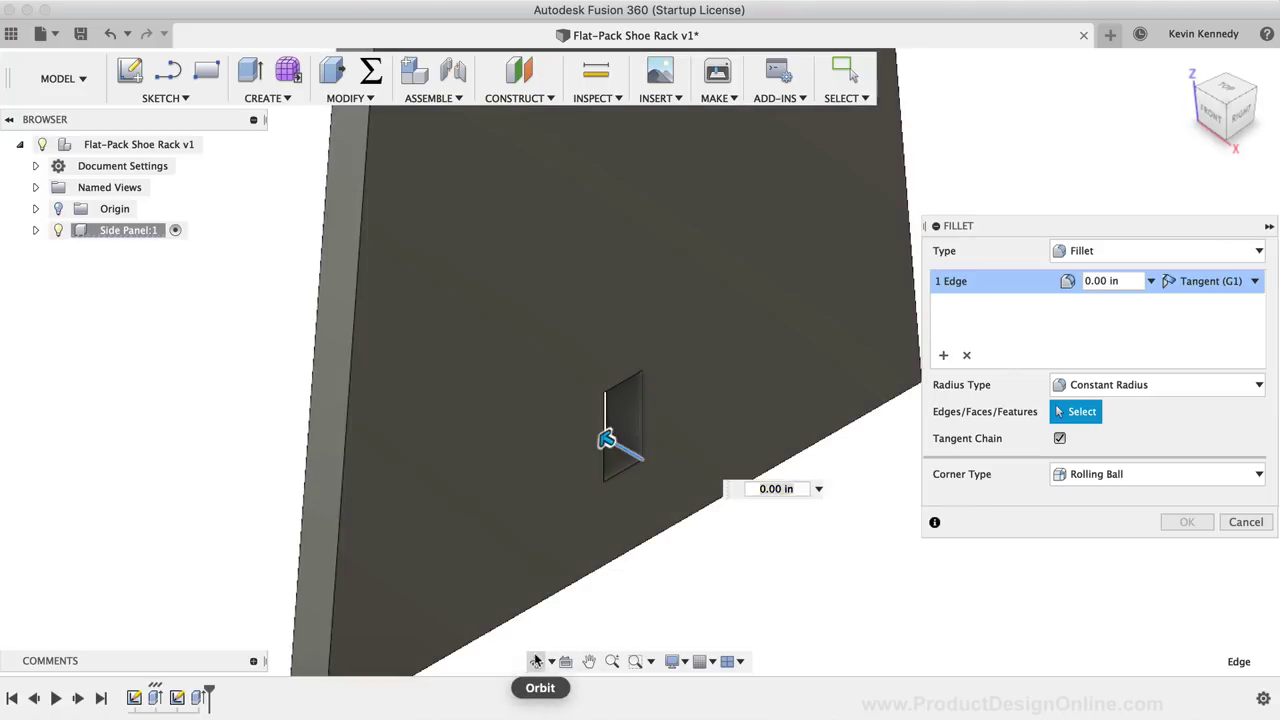
pyautogui.click(537, 661)
pyautogui.moveTo(560, 600); pyautogui.dragTo(449, 517)
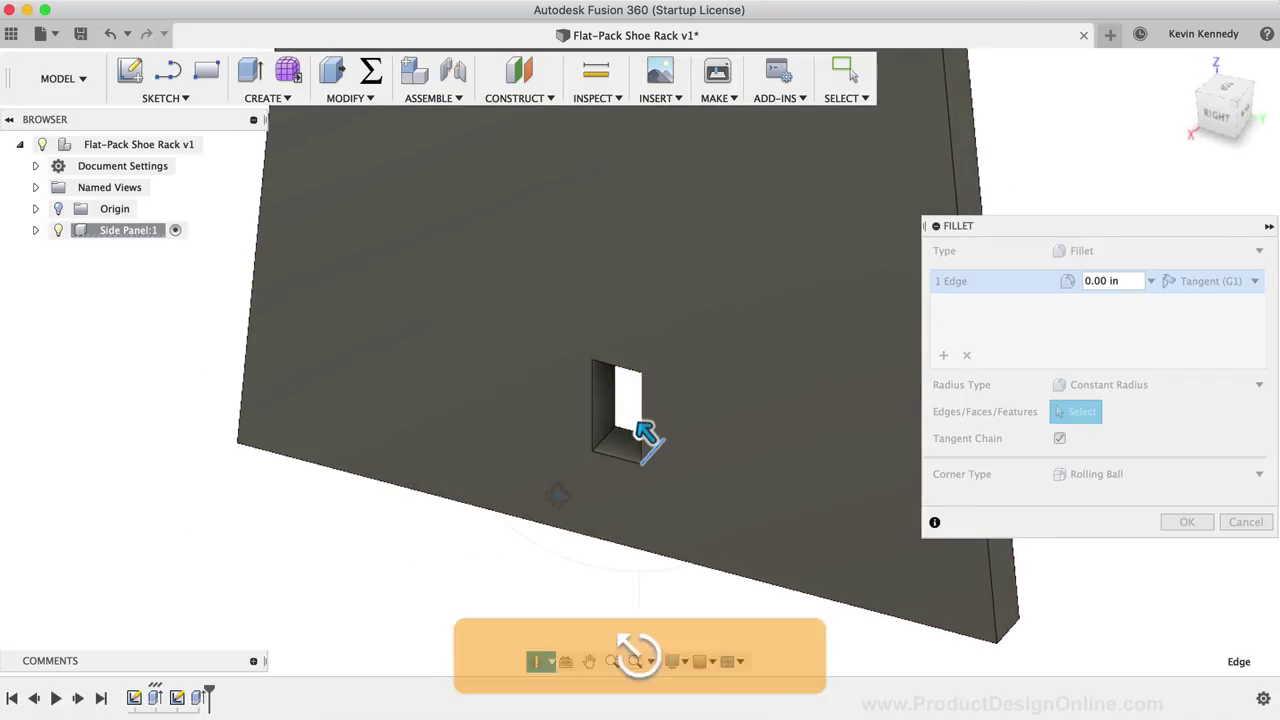
pyautogui.press('Escape')
pyautogui.click(603, 446)
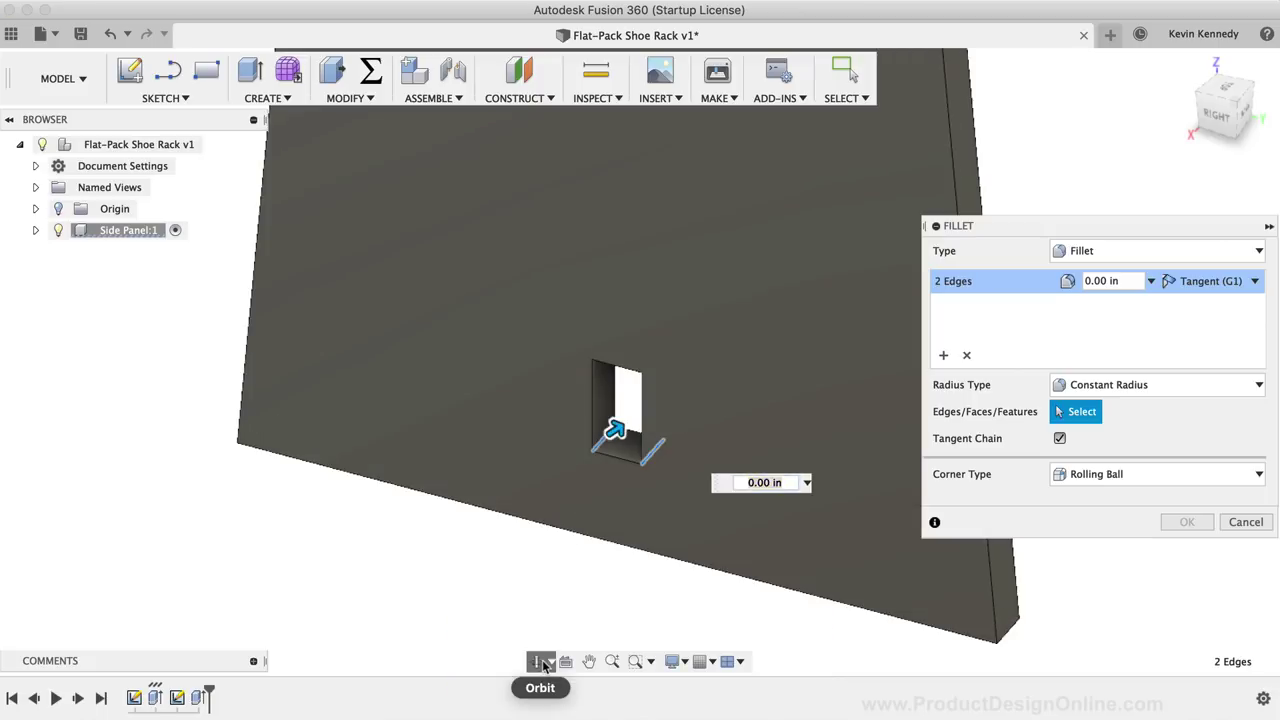
# Add the slot's two upper inner corner edges to the fillet selection.
pyautogui.click(537, 661)
pyautogui.moveTo(590, 470); pyautogui.dragTo(620, 471)
pyautogui.press('Escape')
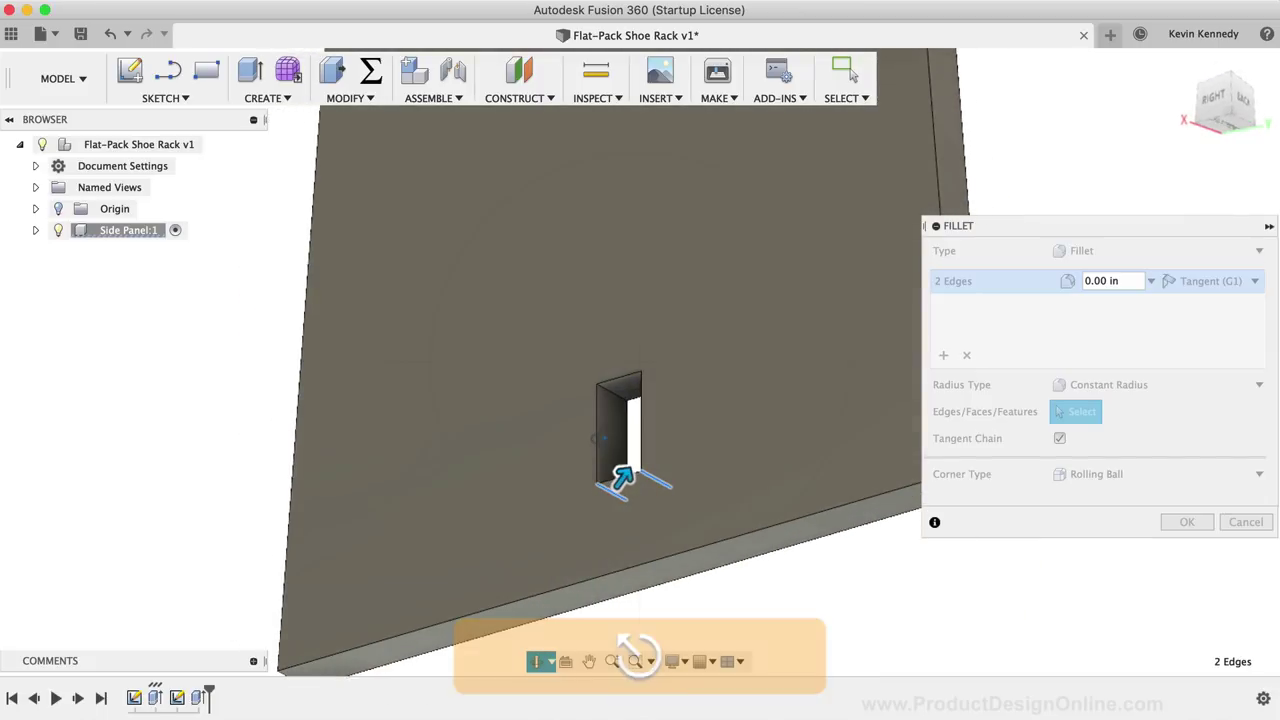
pyautogui.click(590, 452)
pyautogui.click(537, 661)
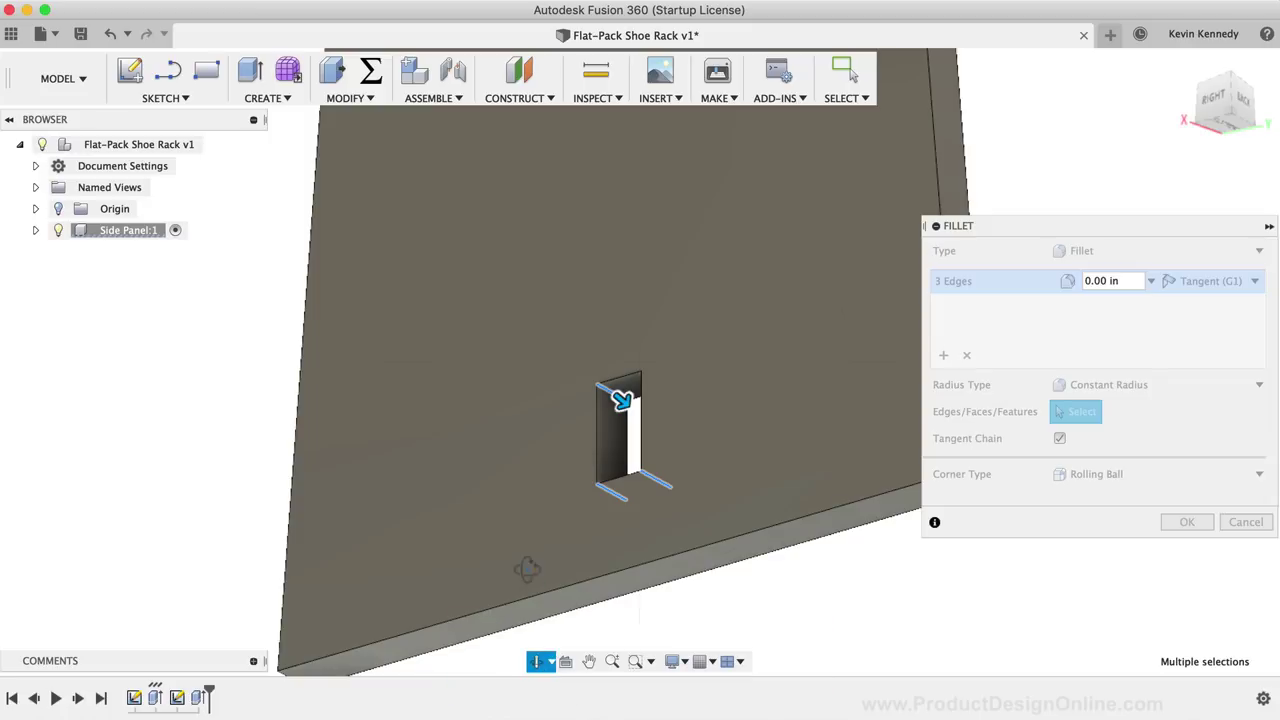
pyautogui.moveTo(523, 563); pyautogui.dragTo(632, 400)
pyautogui.press('Escape')
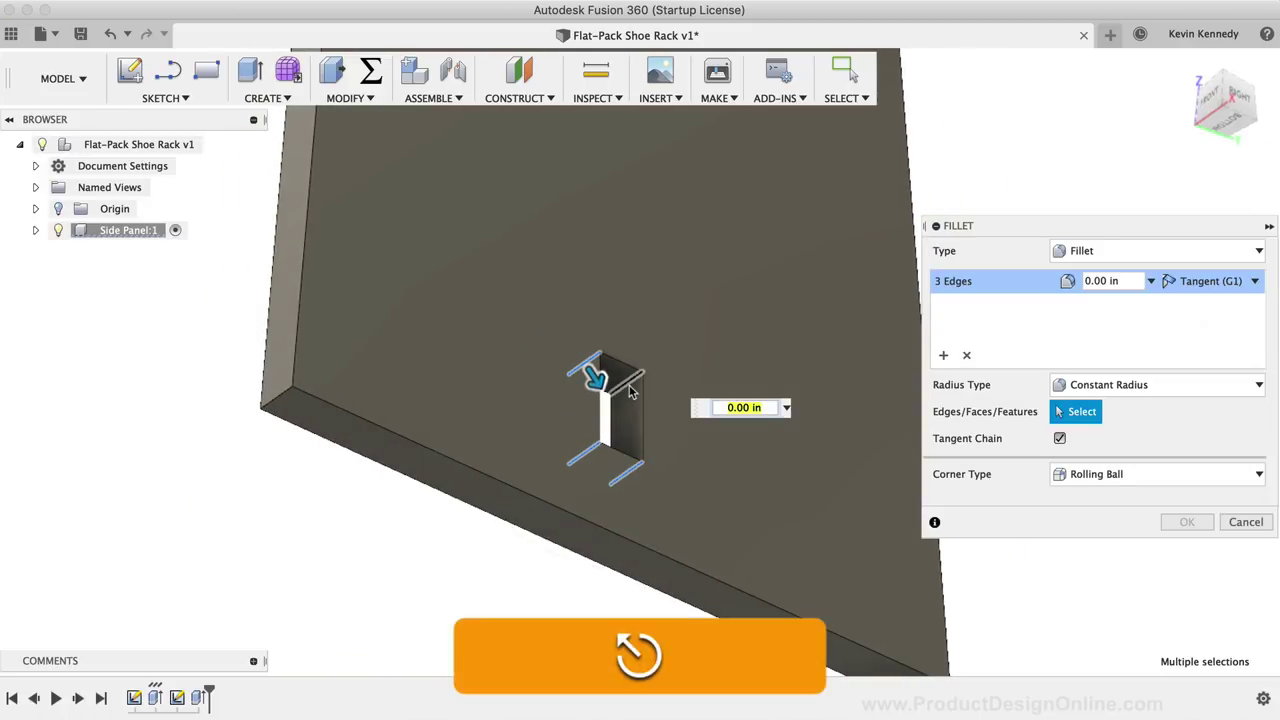
pyautogui.click(632, 388)
# Set the fillet radius of the slot's four corner edges to bitSize125 and complete the fillet.
pyautogui.click(537, 661)
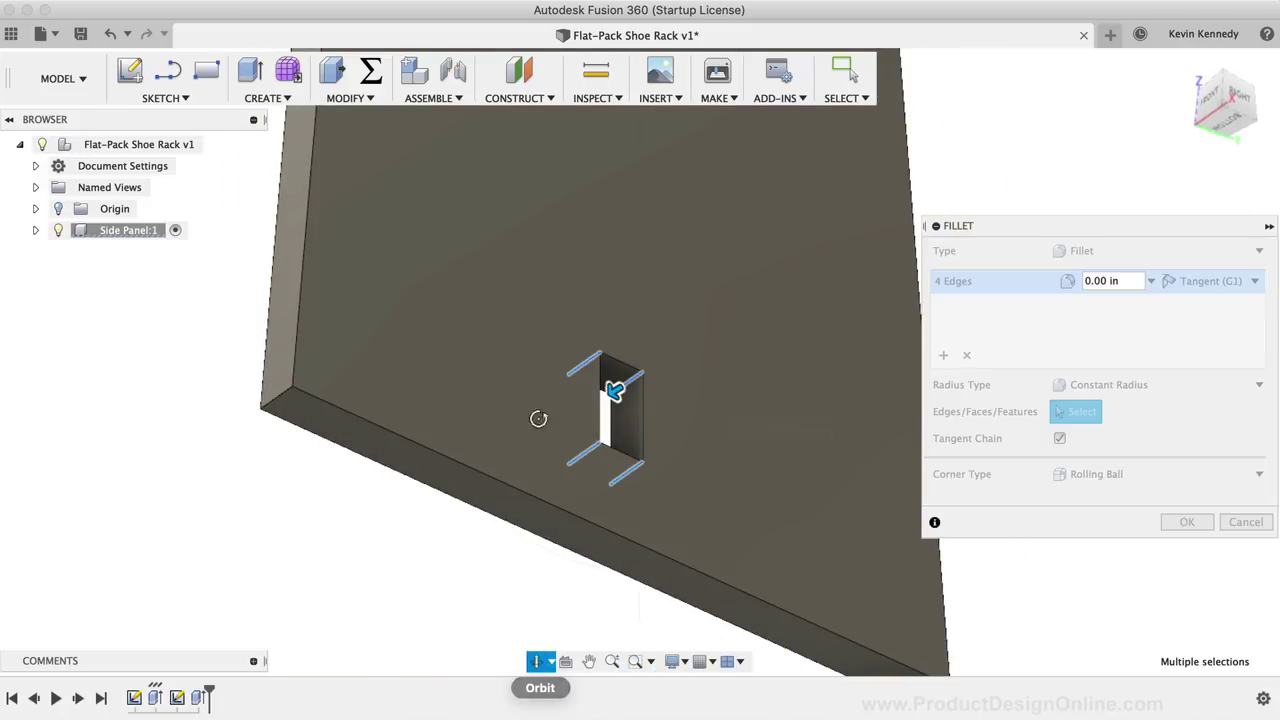
pyautogui.moveTo(508, 306); pyautogui.dragTo(509, 394)
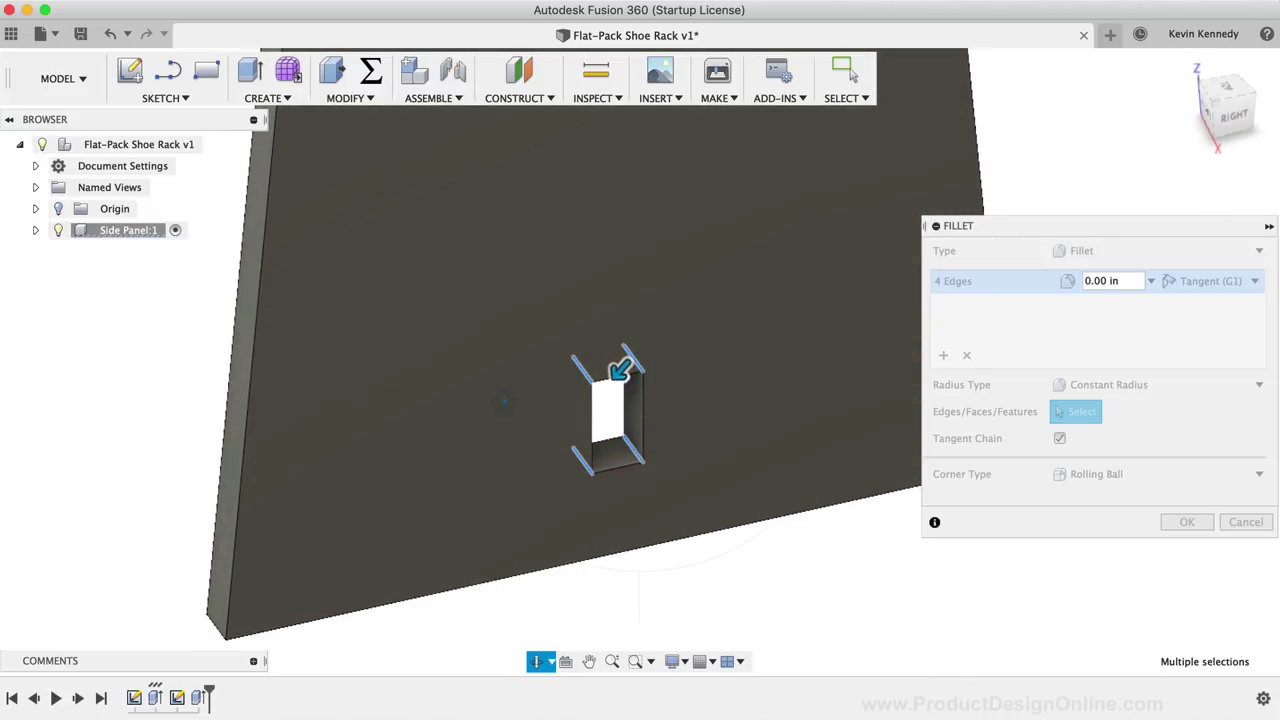
pyautogui.click(1098, 283)
pyautogui.click(1098, 283)
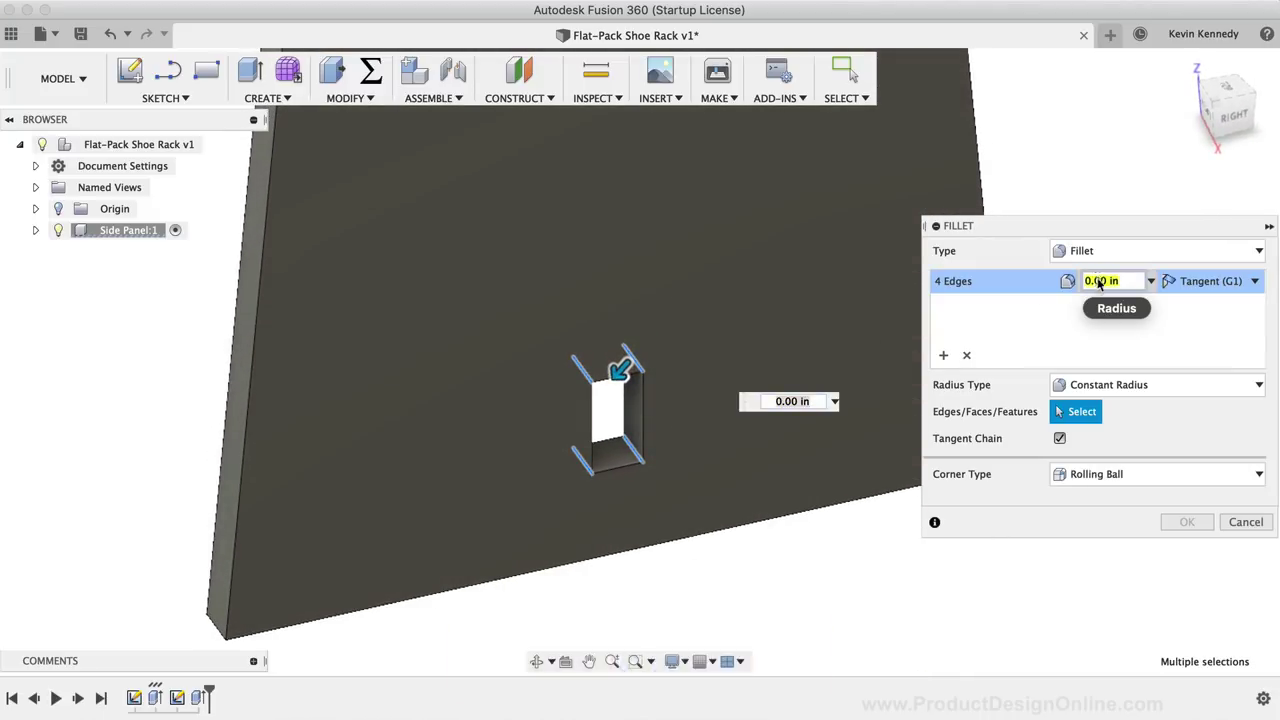
pyautogui.write('bit')
pyautogui.click(1105, 310)
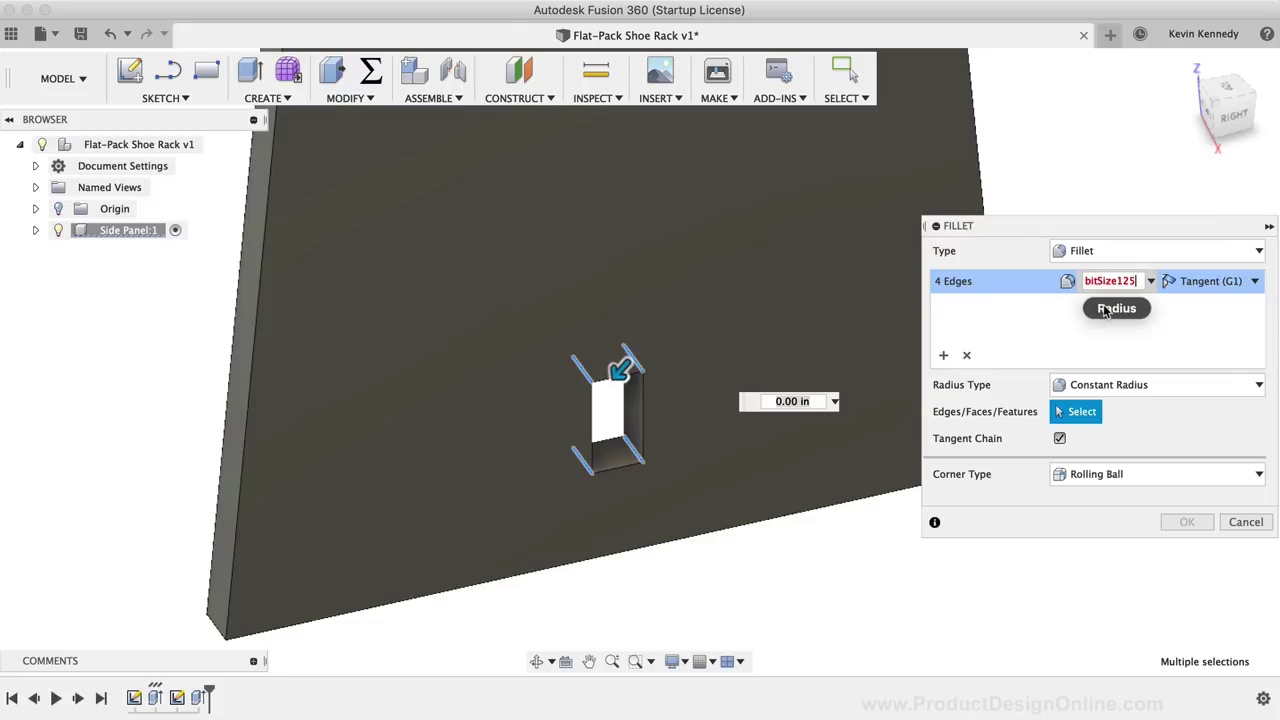
pyautogui.press('Return')
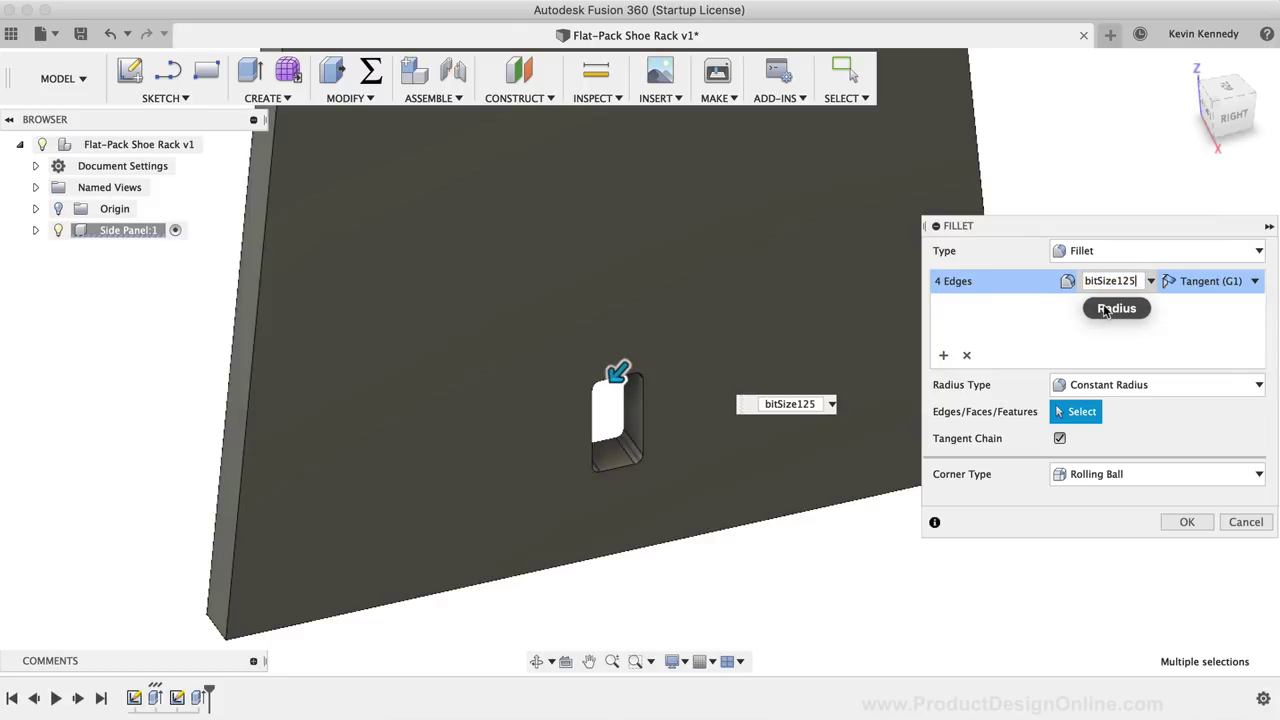
pyautogui.click(1183, 523)
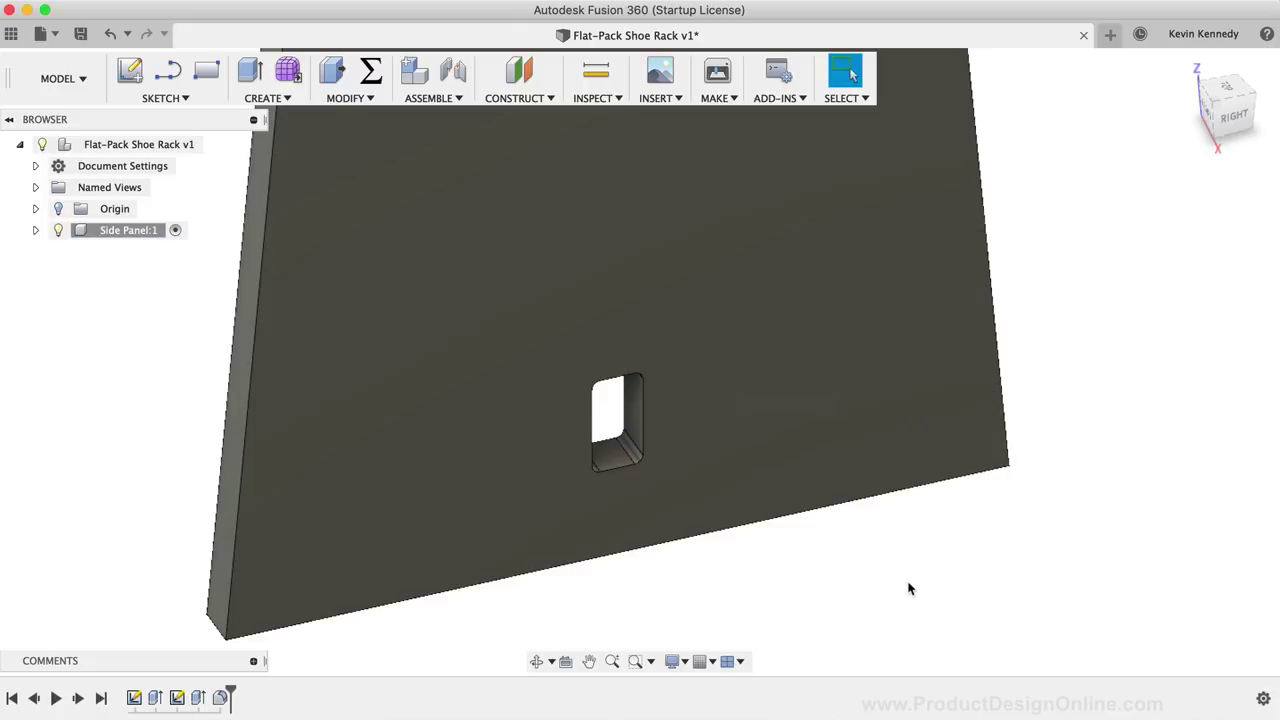
# Start a rectangular pattern of type Features and select the slot's cut extrusion and its corner fillet as the objects.
pyautogui.scroll(-5, 909, 588)
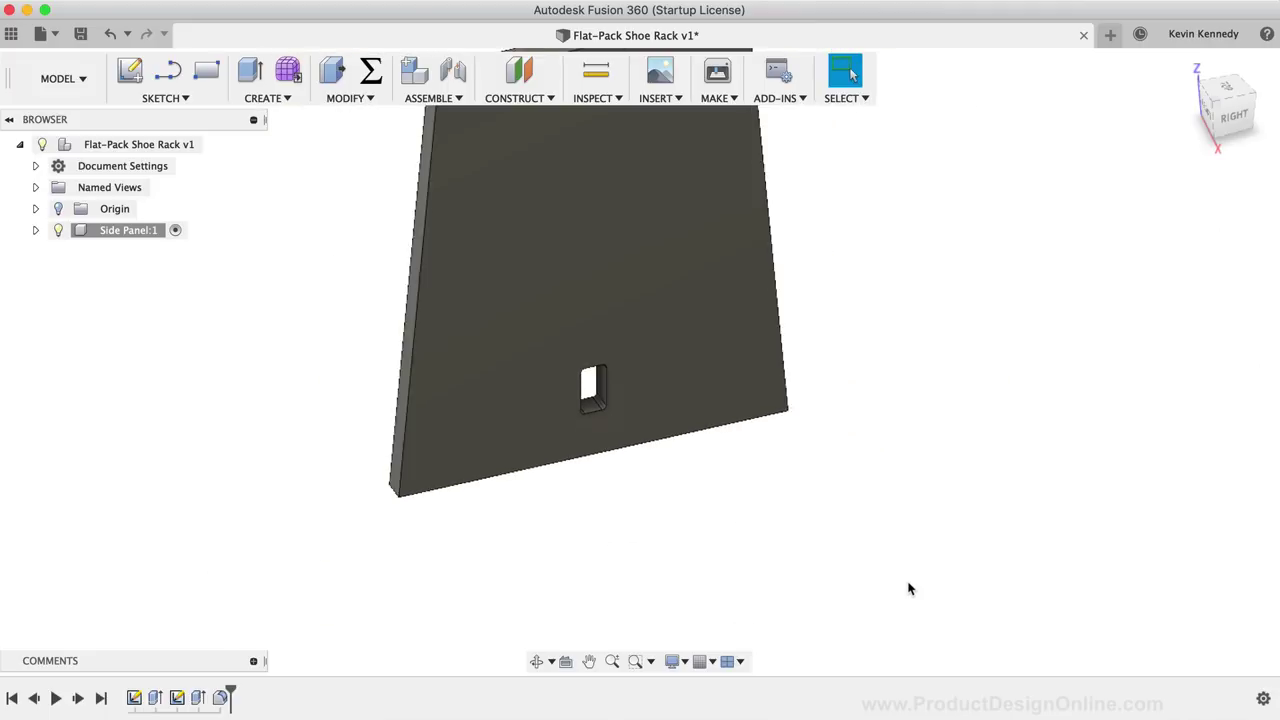
pyautogui.scroll(2, 669, 491)
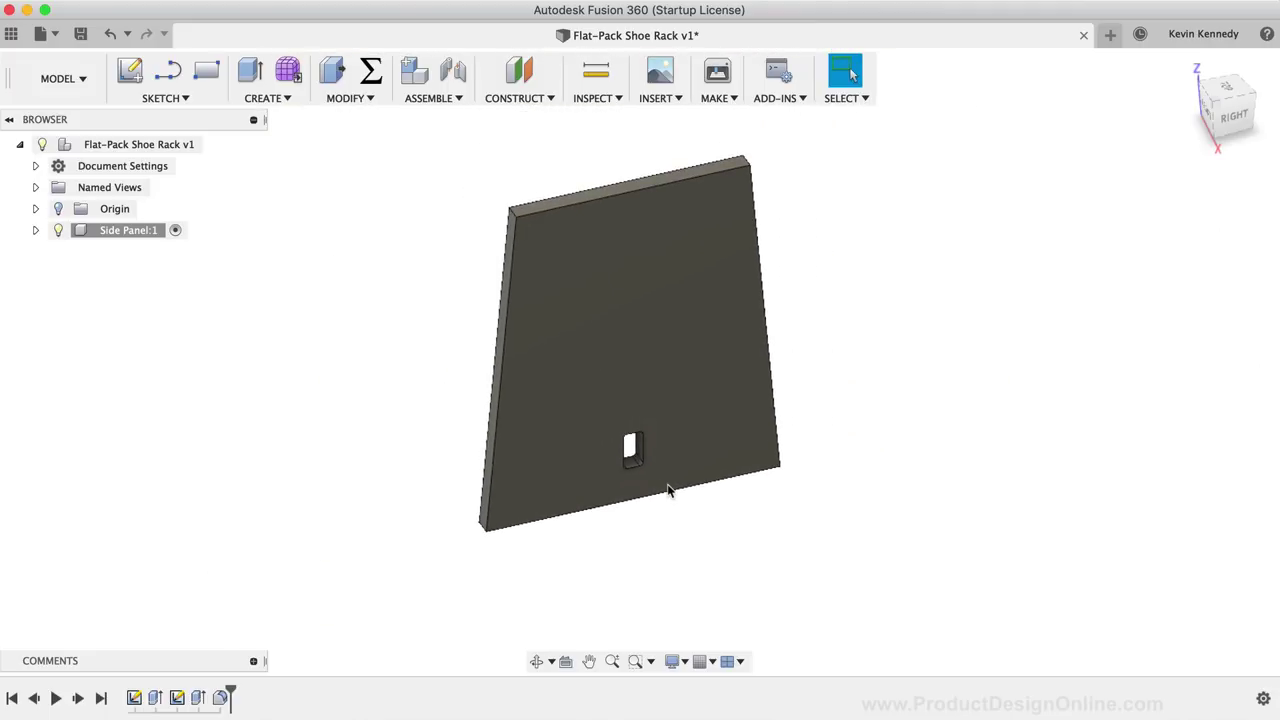
pyautogui.scroll(2, 600, 180)
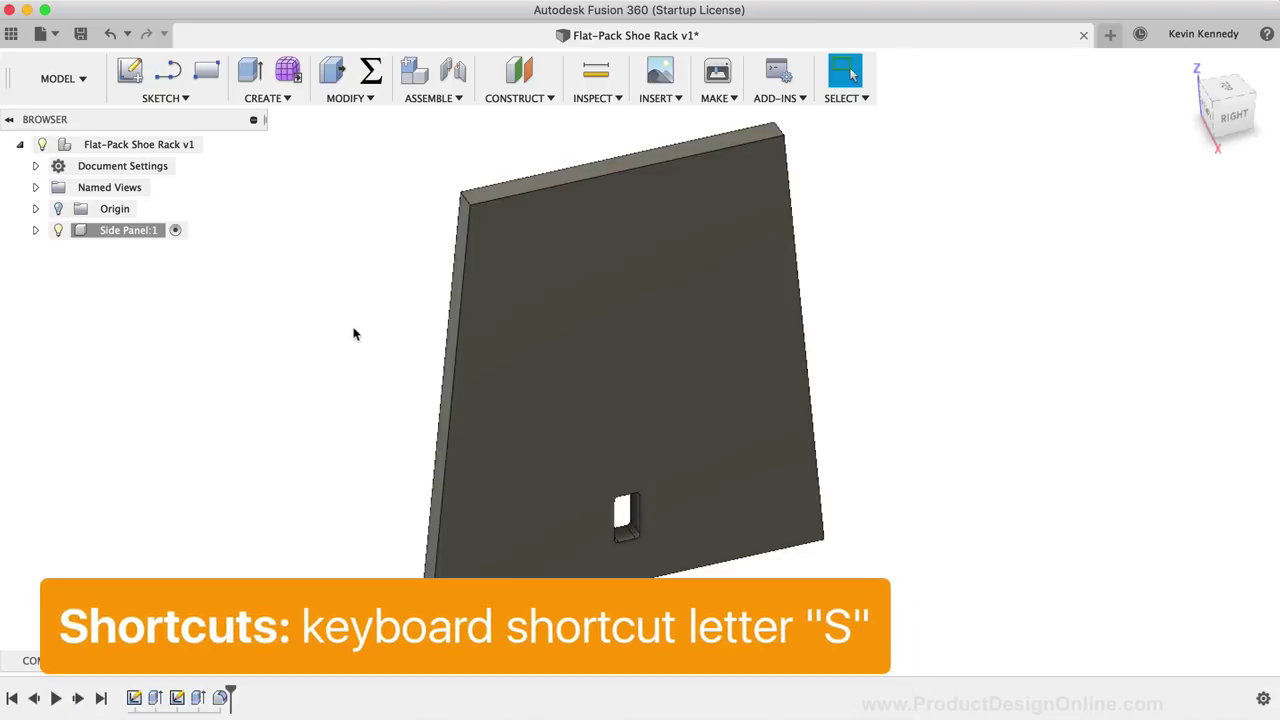
pyautogui.press('s')
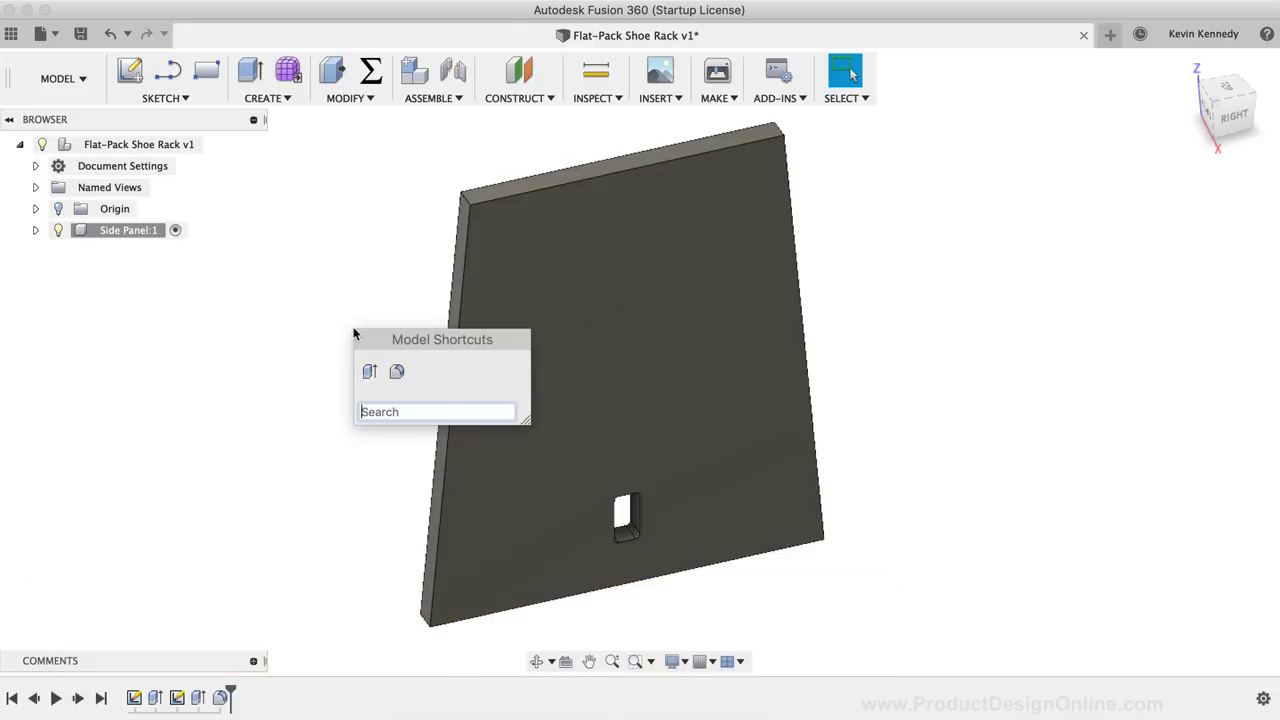
pyautogui.write('rectan')
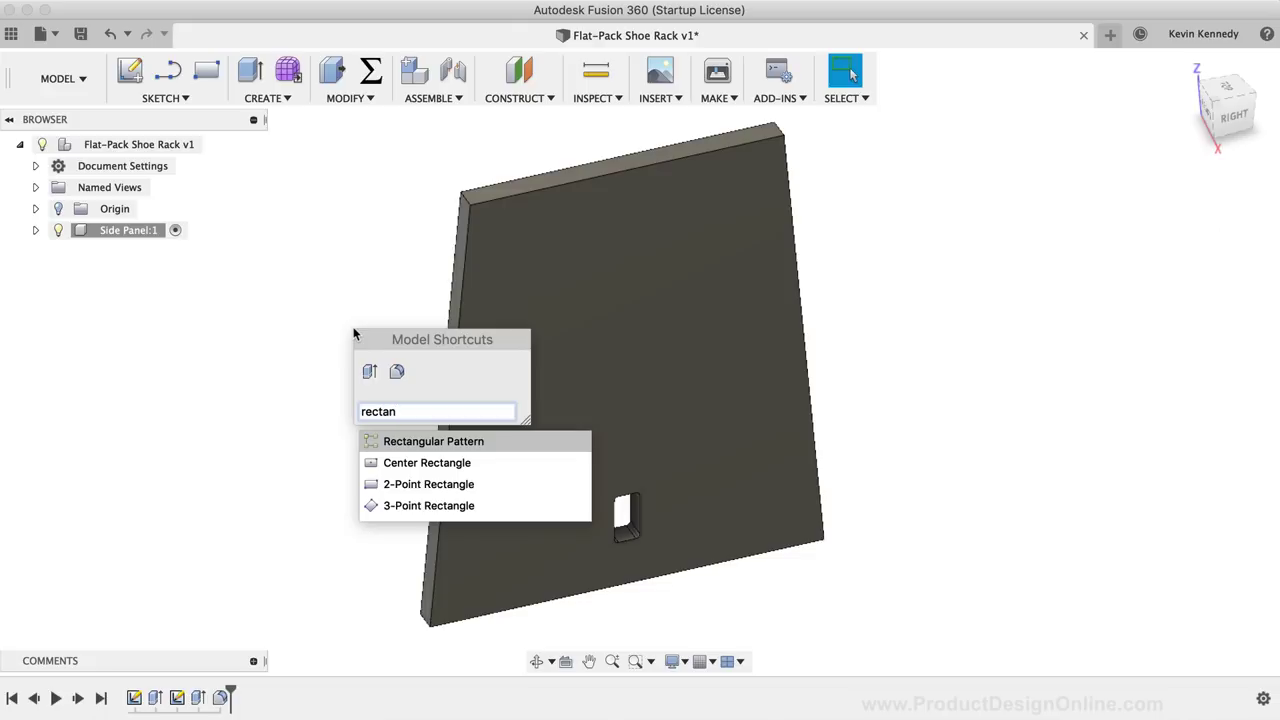
pyautogui.click(495, 441)
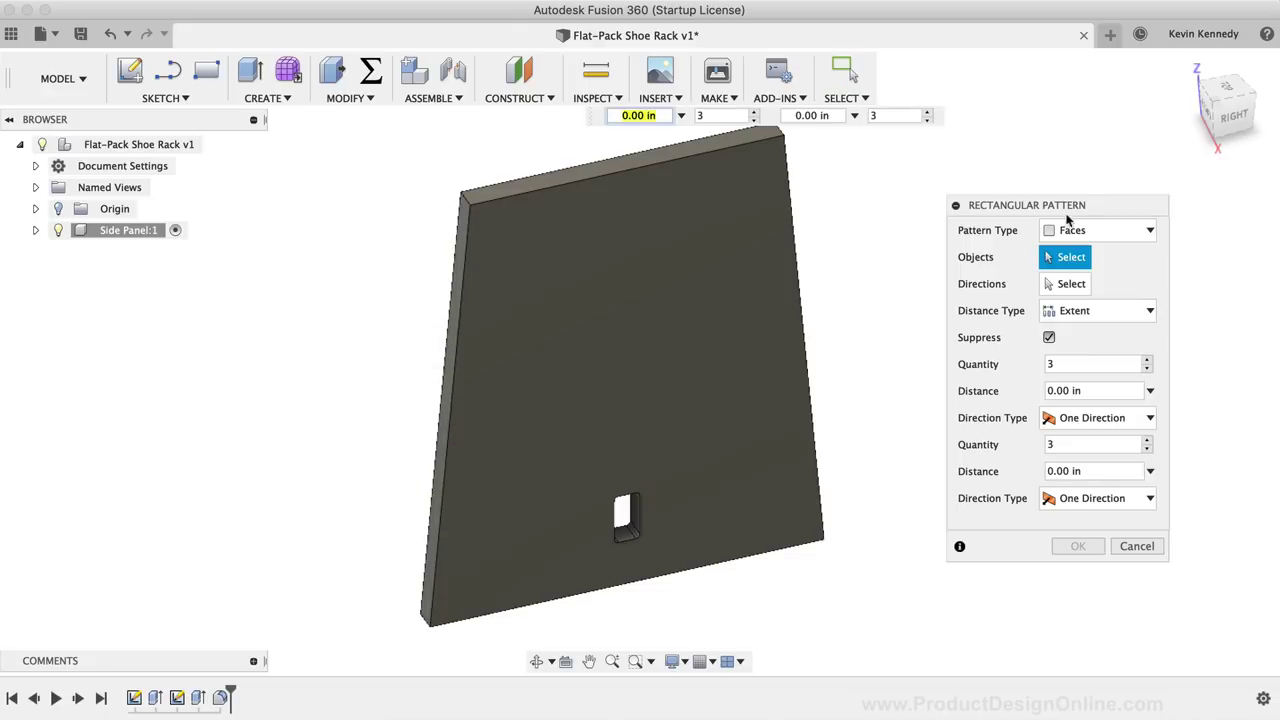
pyautogui.click(1100, 230)
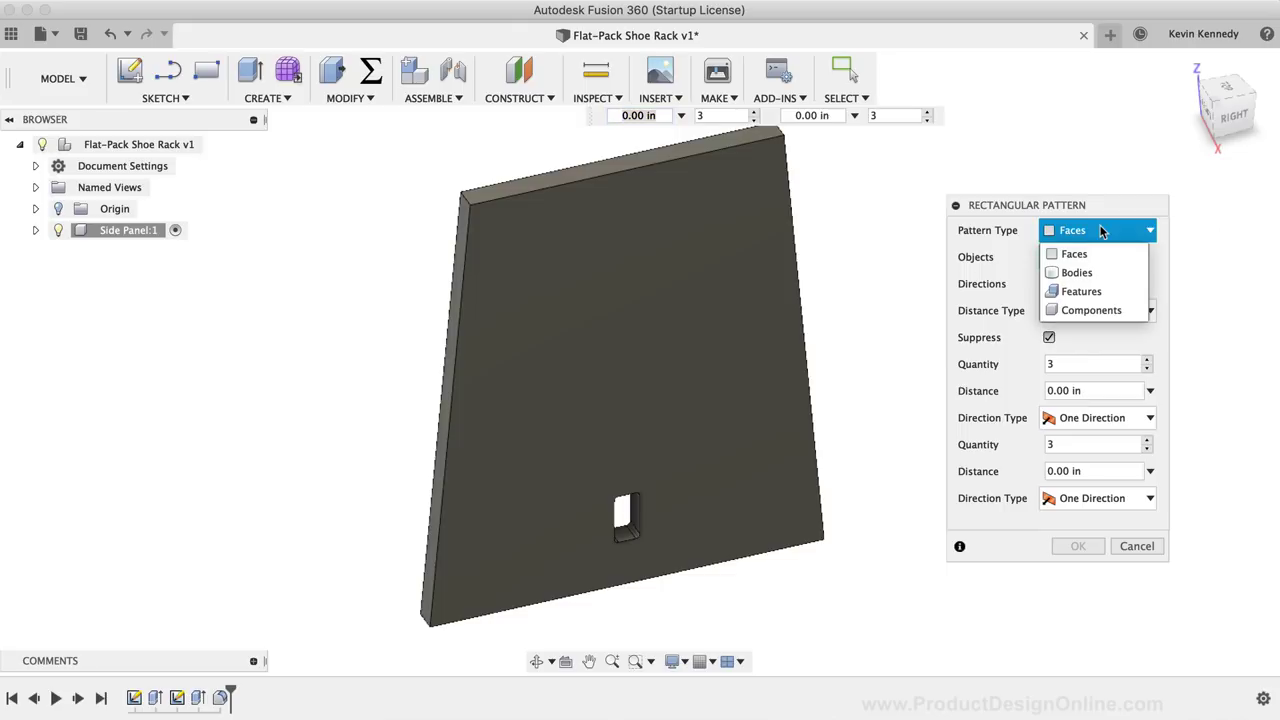
pyautogui.click(1085, 291)
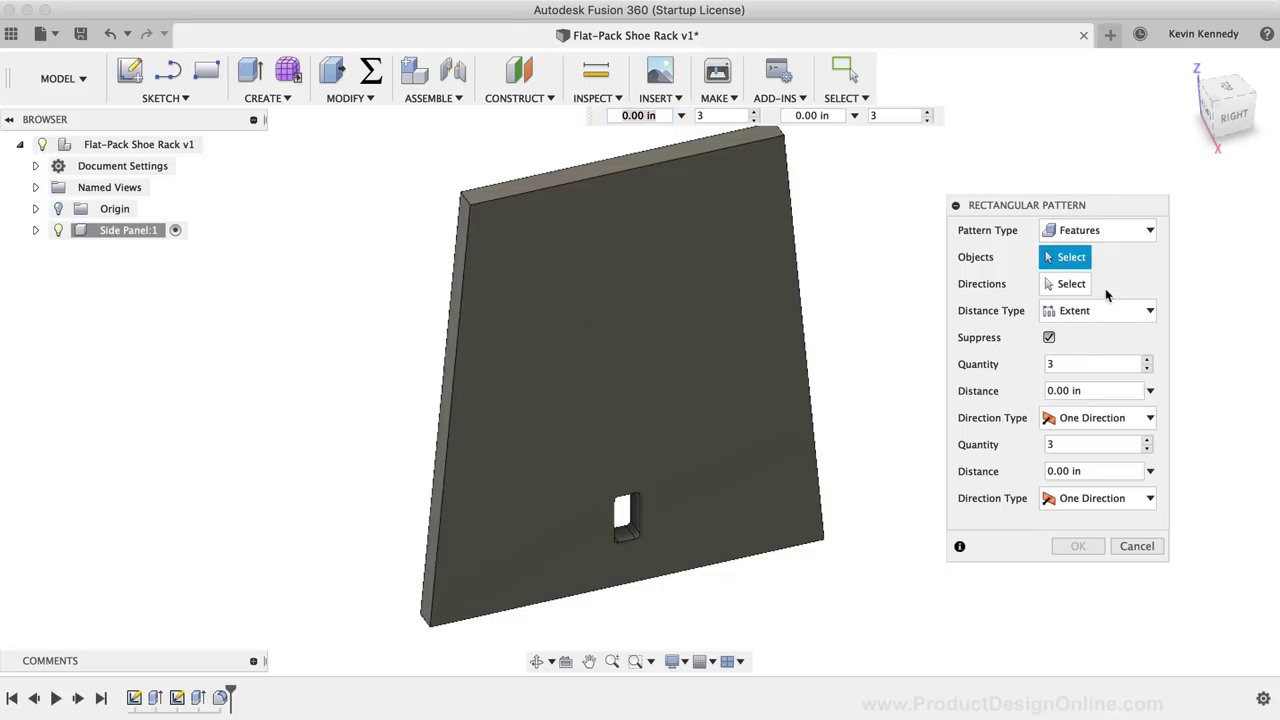
pyautogui.click(198, 700)
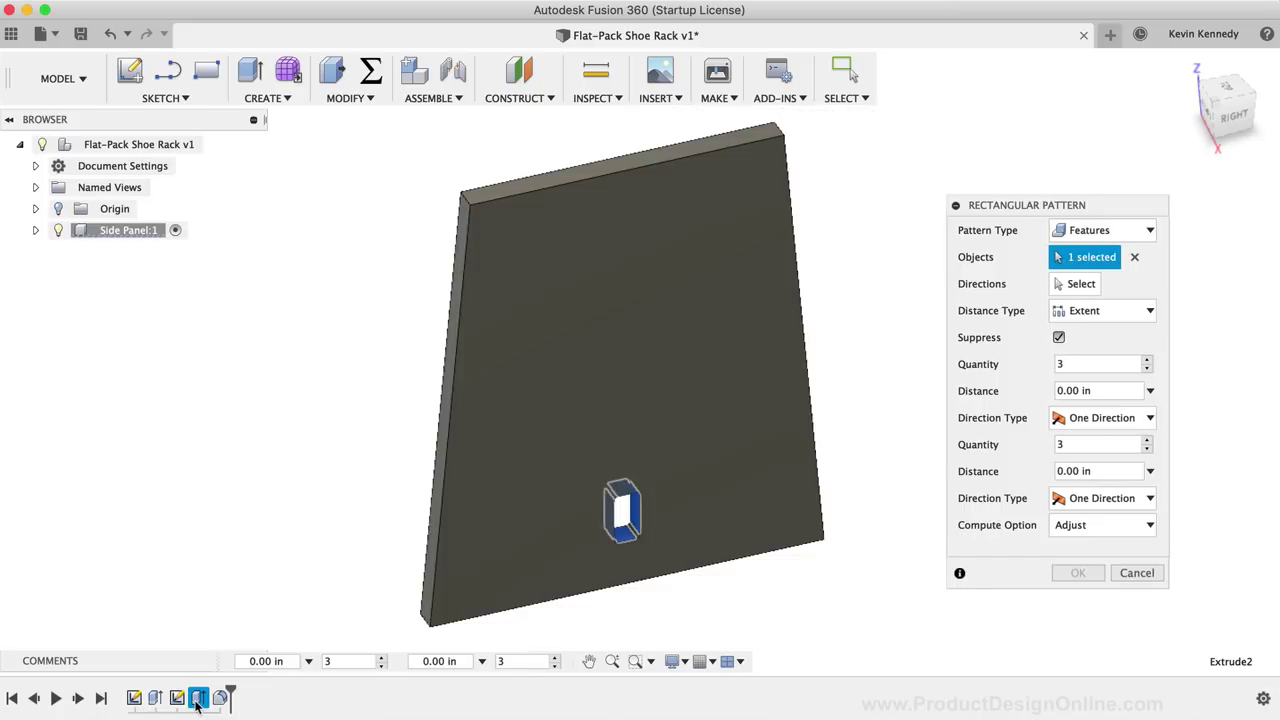
pyautogui.click(220, 698)
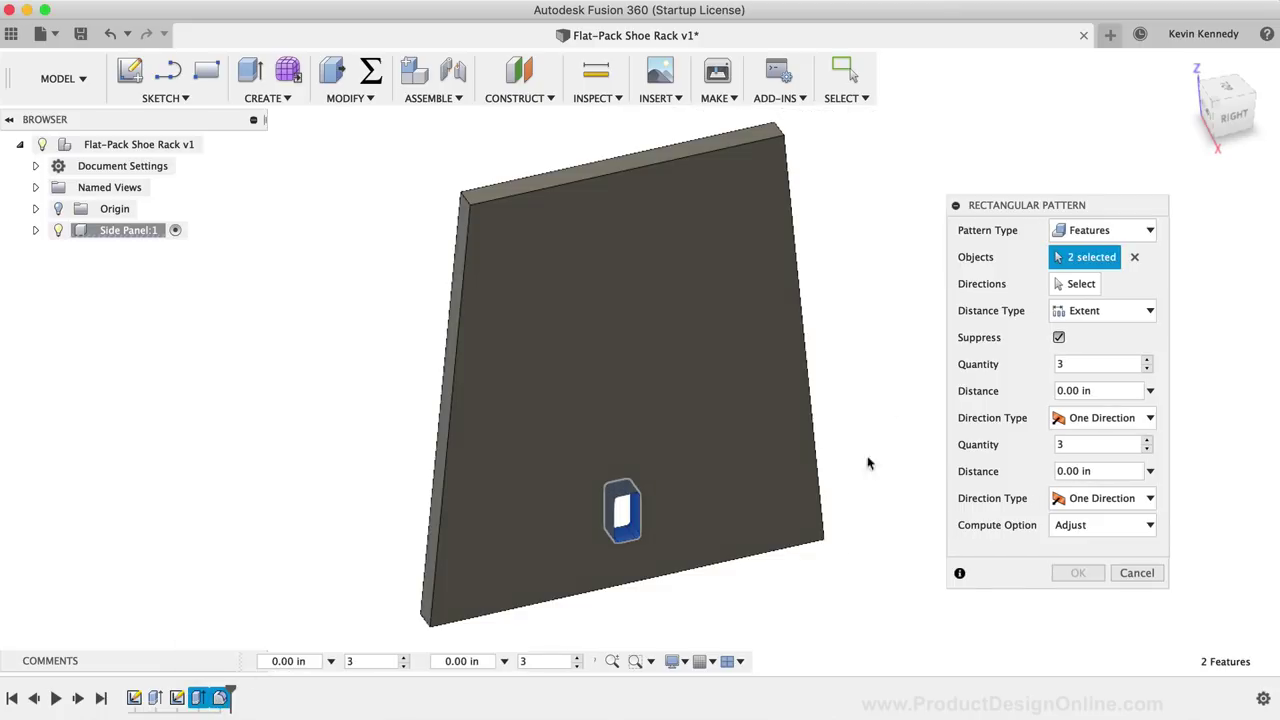
# Choose the panel's bottom edge and the vertical Z axis as pattern directions, with the distance type set to Spacing.
pyautogui.click(1079, 287)
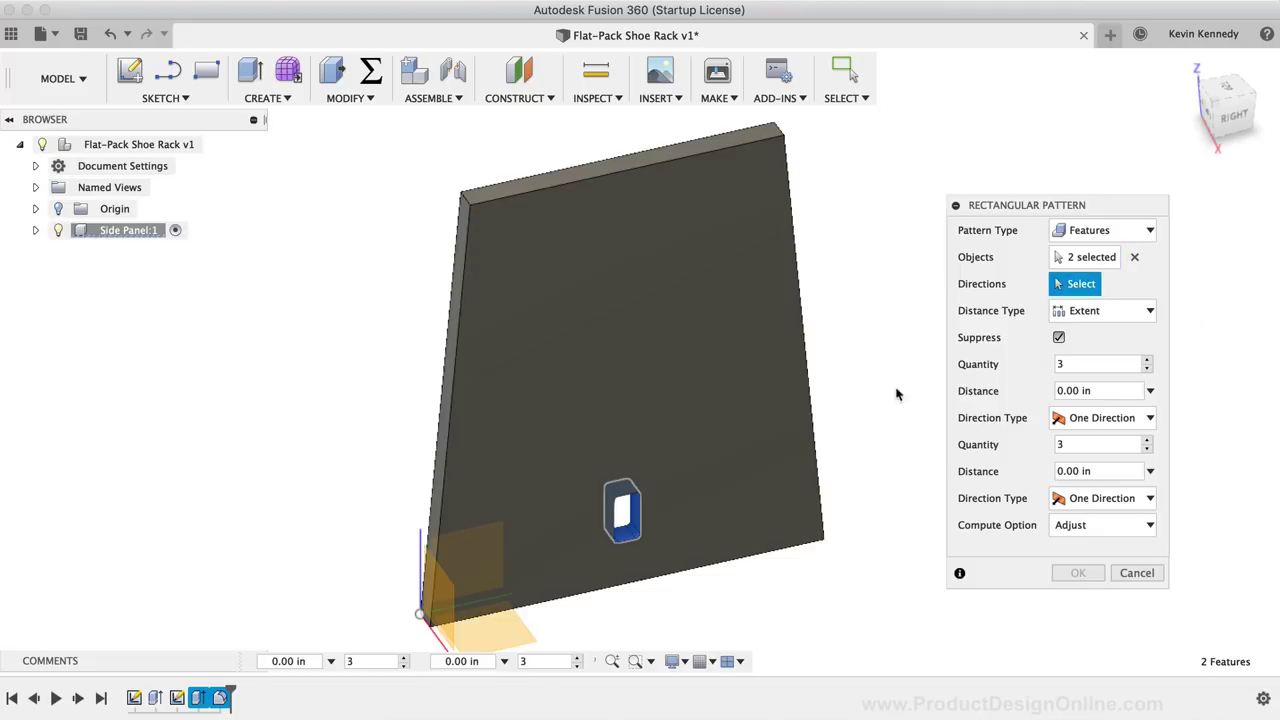
pyautogui.click(641, 580)
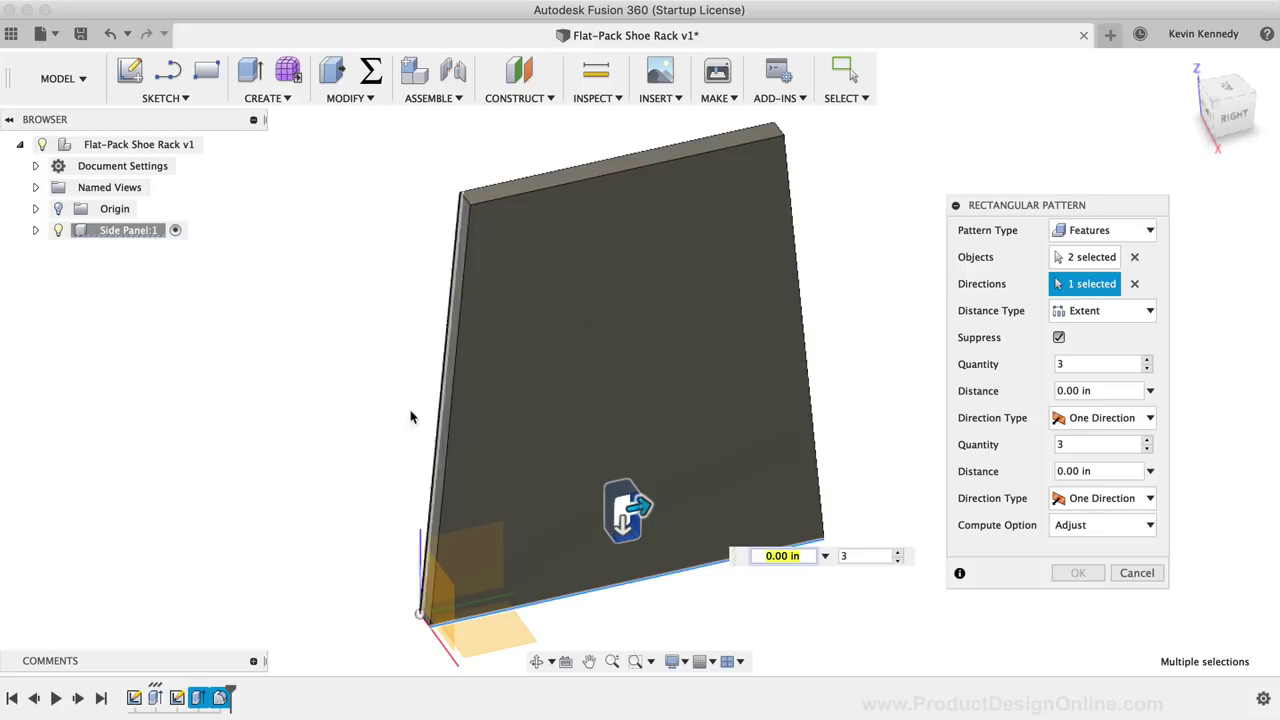
pyautogui.click(419, 543)
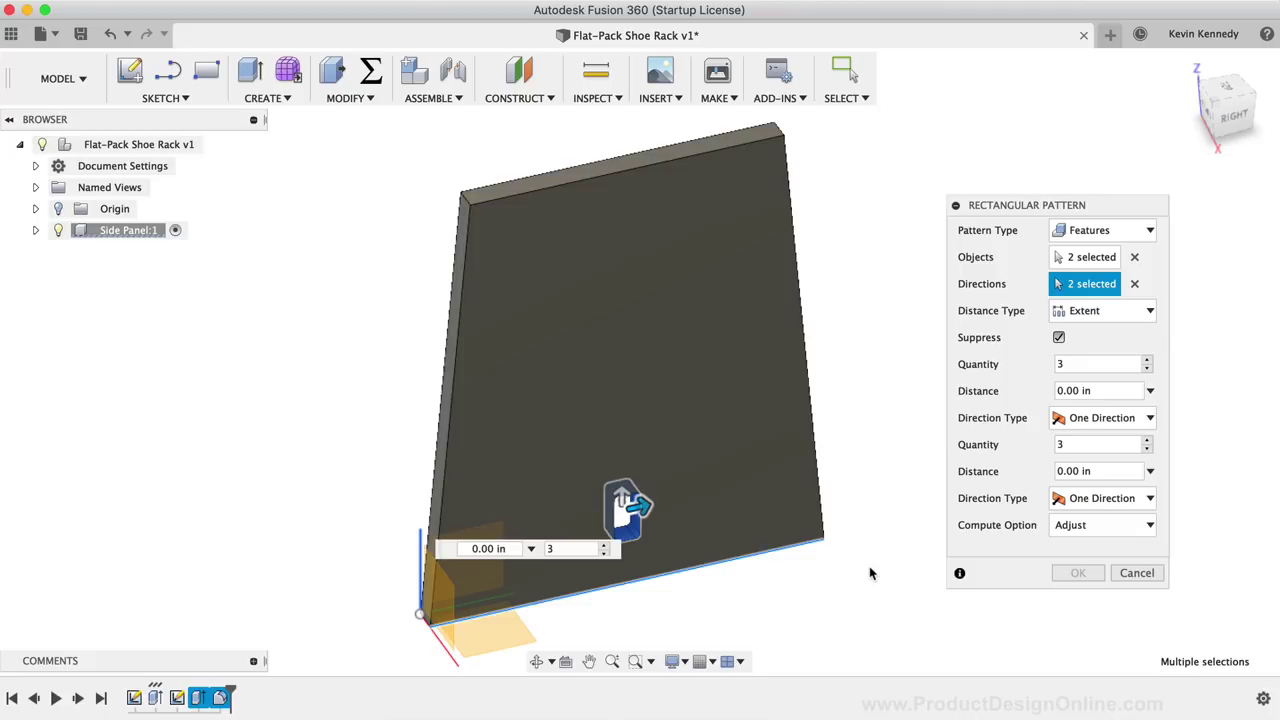
pyautogui.click(1118, 315)
pyautogui.click(1104, 354)
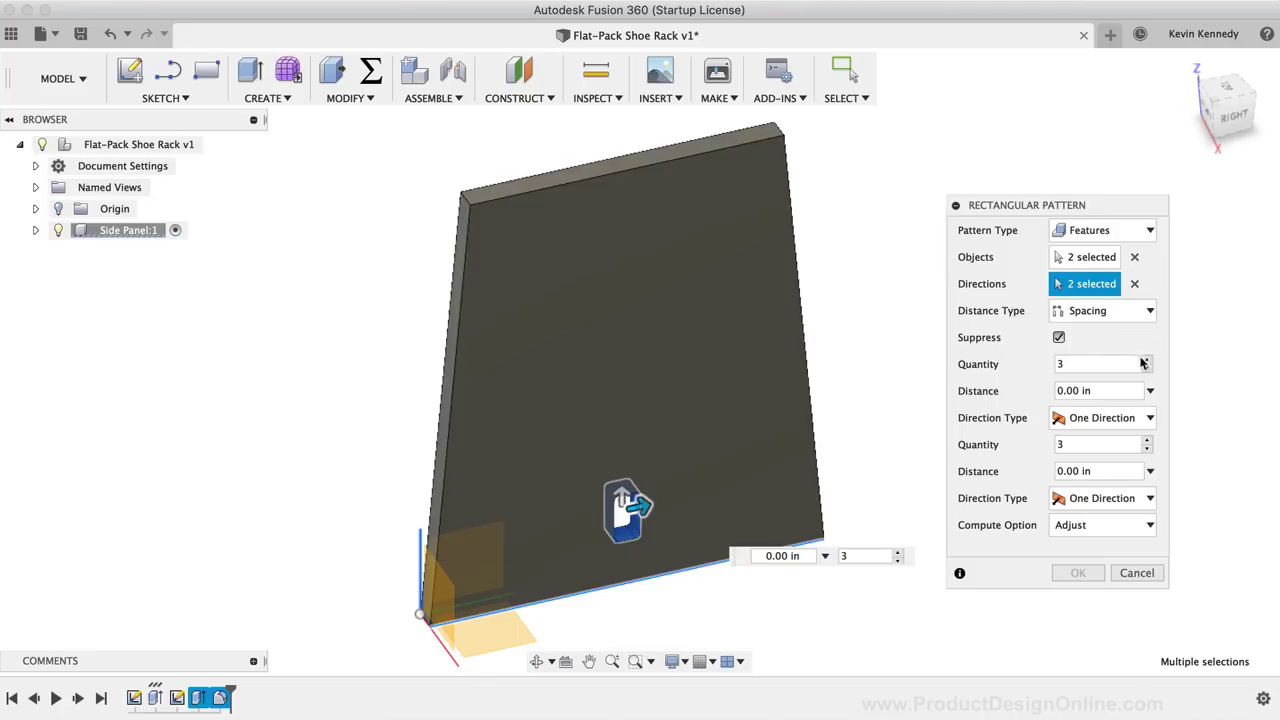
# Pattern the slot along the bottom edge with quantity 5, a spacing of thickness * 2.5 and the Symmetric direction type.
pyautogui.click(1147, 359)
pyautogui.click(1147, 360)
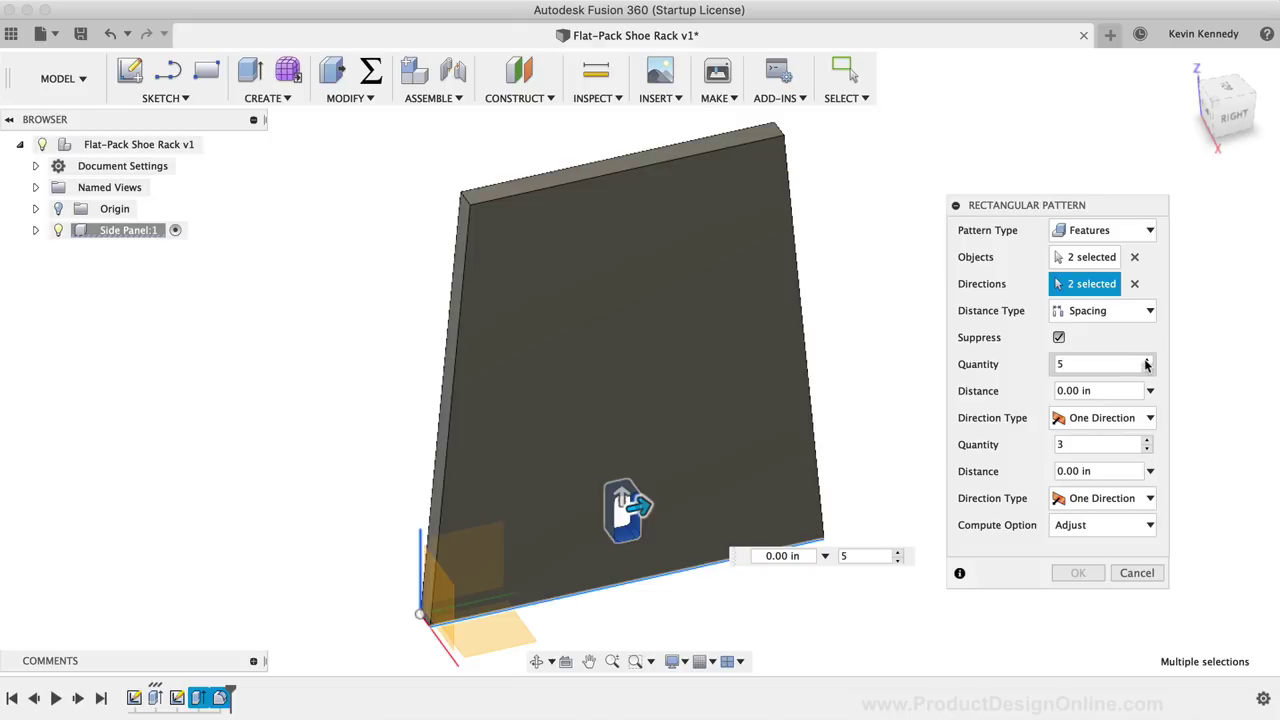
pyautogui.click(1075, 393)
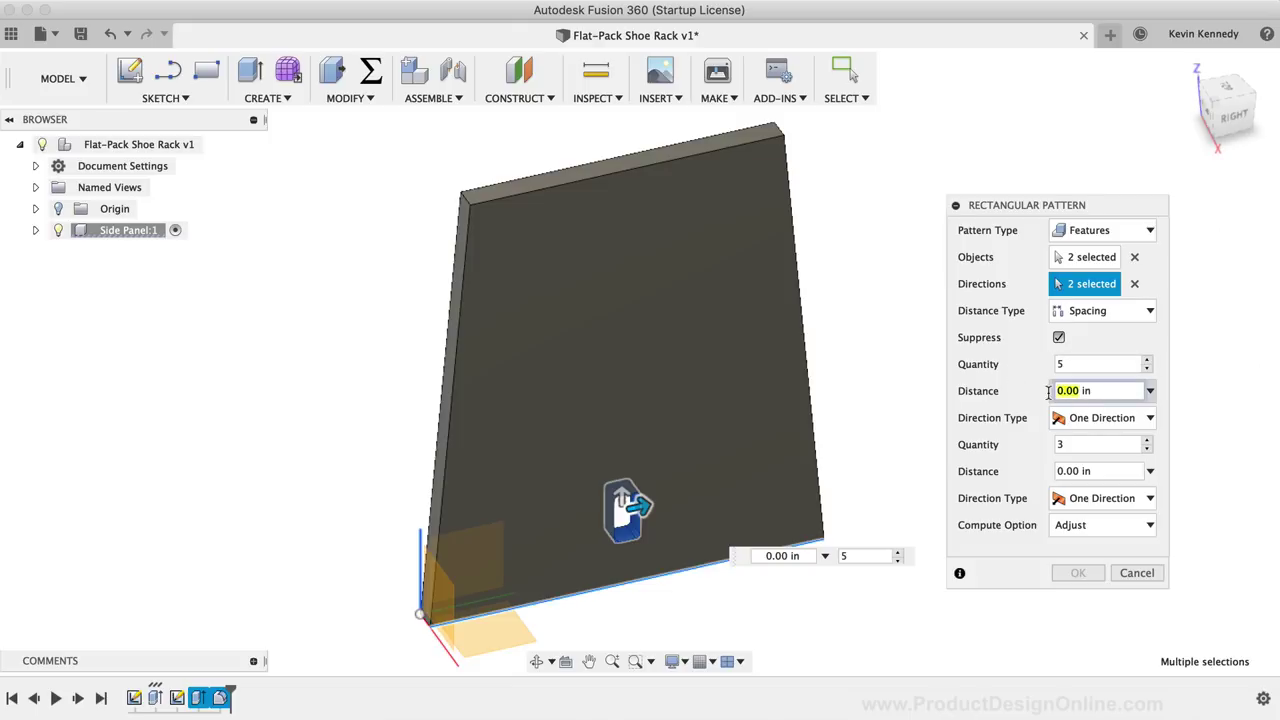
pyautogui.write('thick')
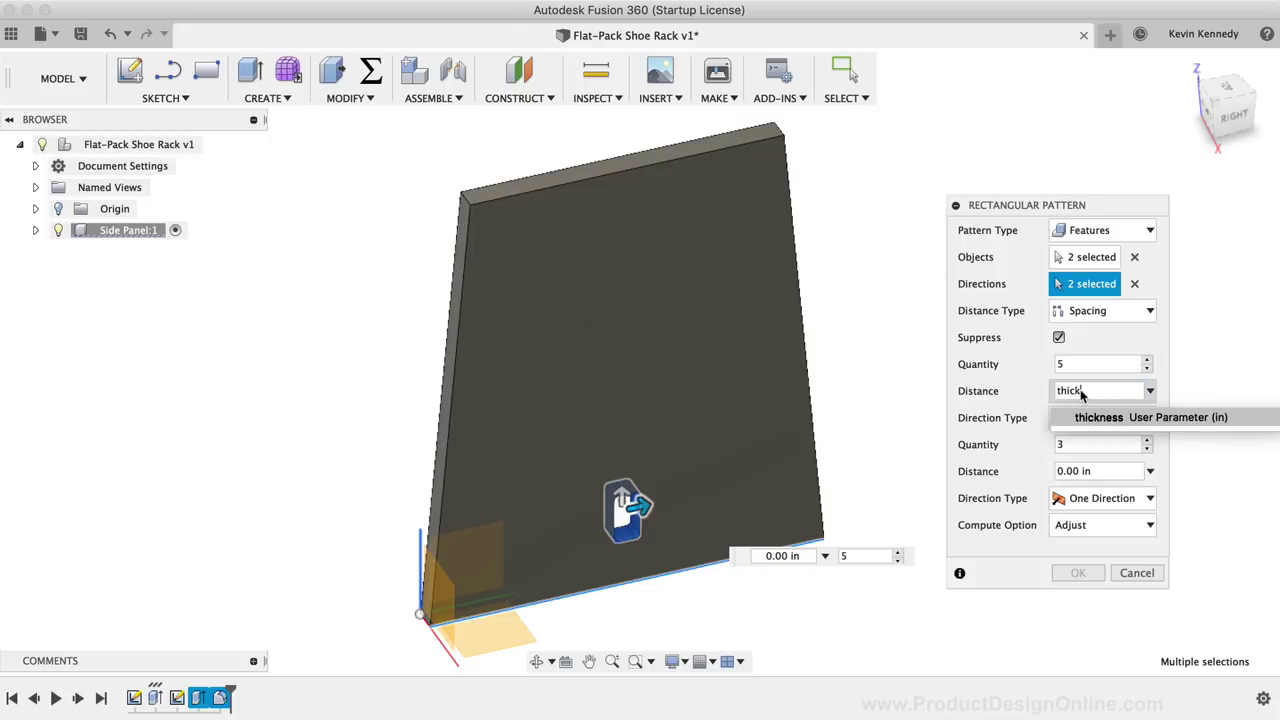
pyautogui.press('Return')
pyautogui.write('*')
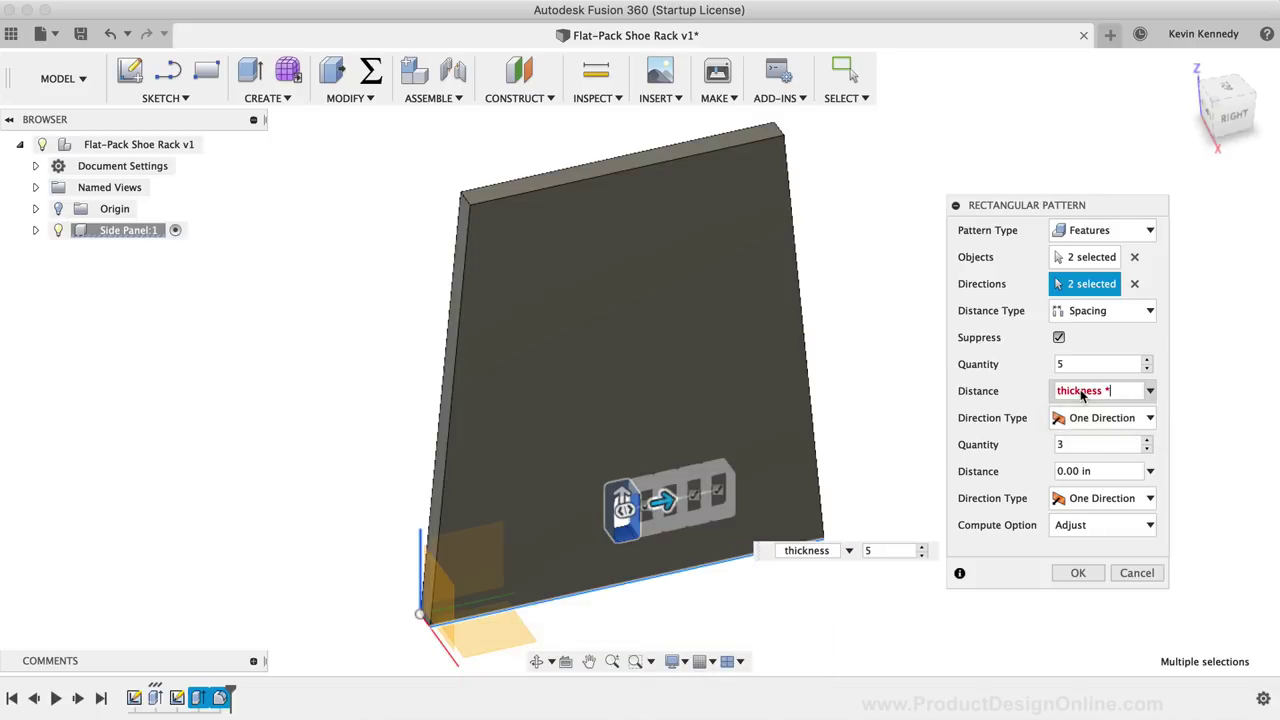
pyautogui.write(' 2.5')
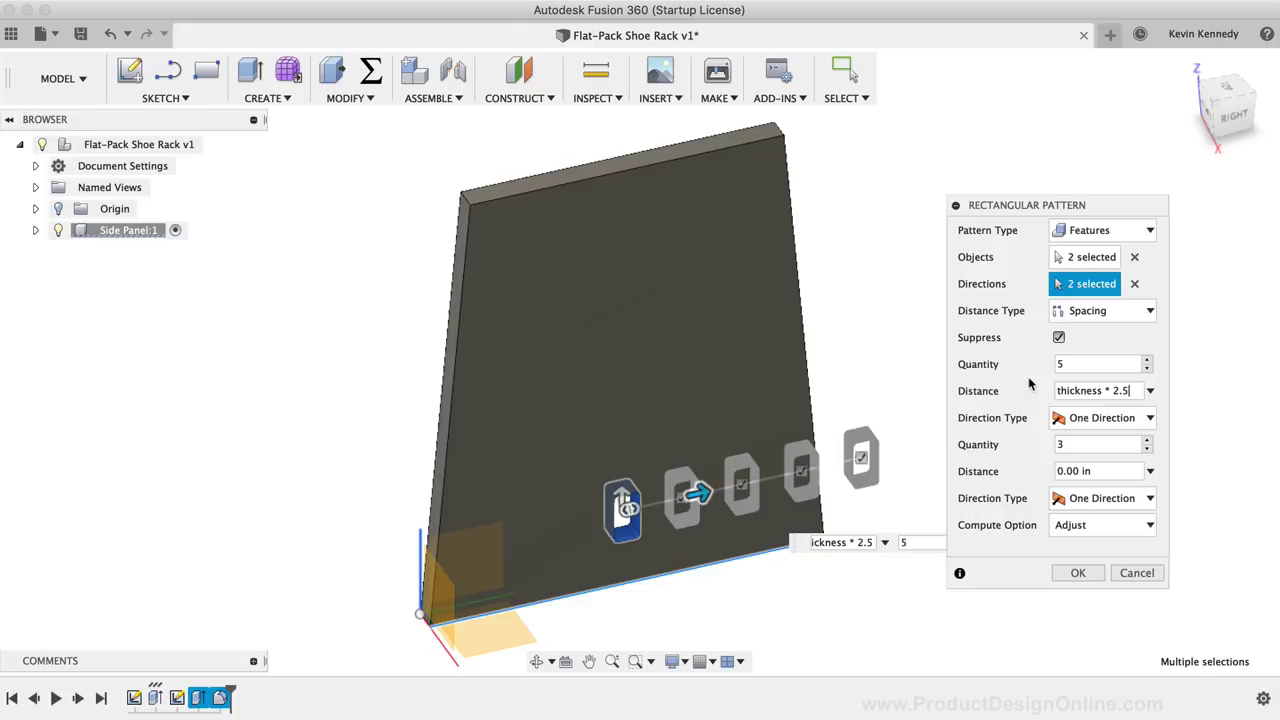
pyautogui.click(1071, 421)
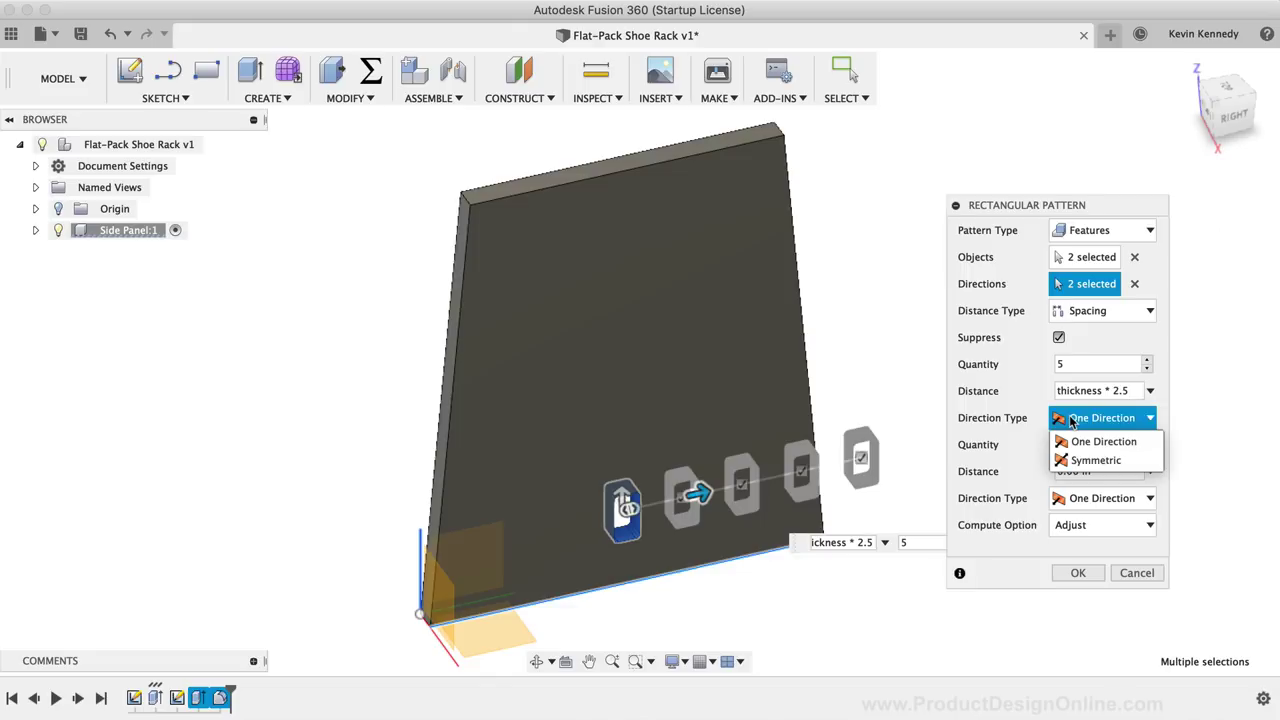
pyautogui.click(1135, 465)
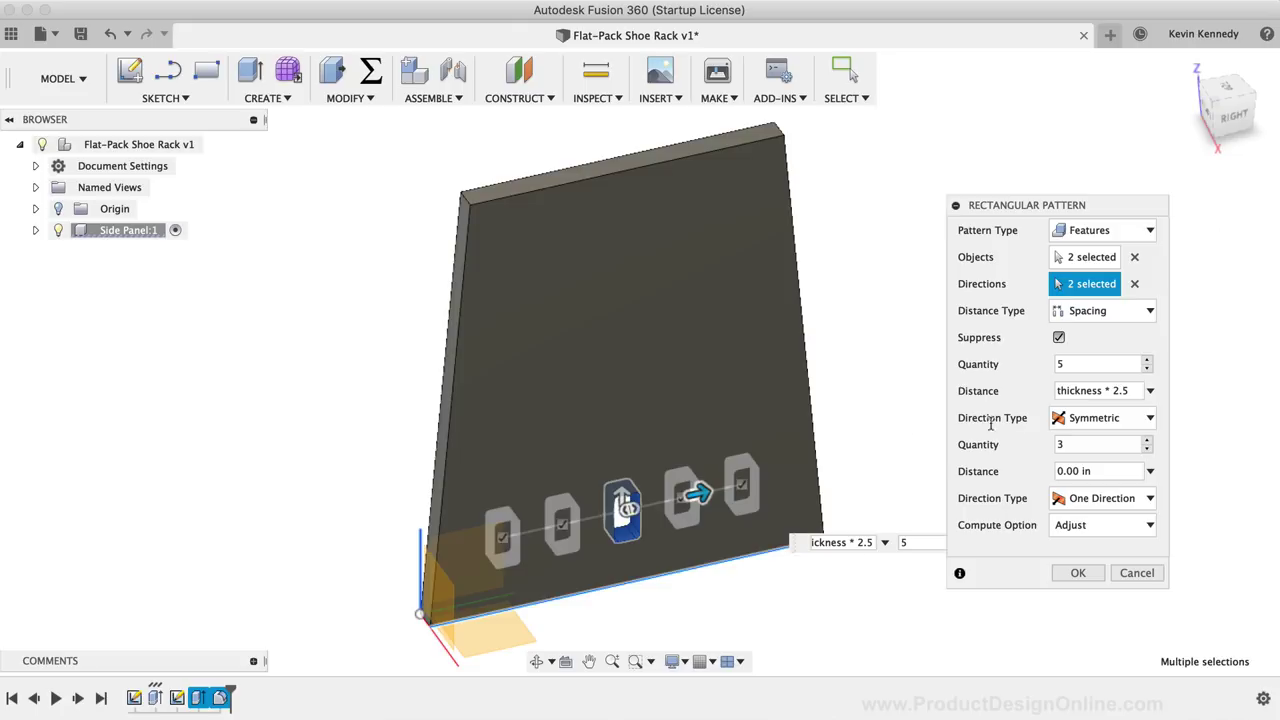
# Set the vertical direction of the slot pattern to a distance of 8 in and a quantity of 2.
pyautogui.click(621, 494)
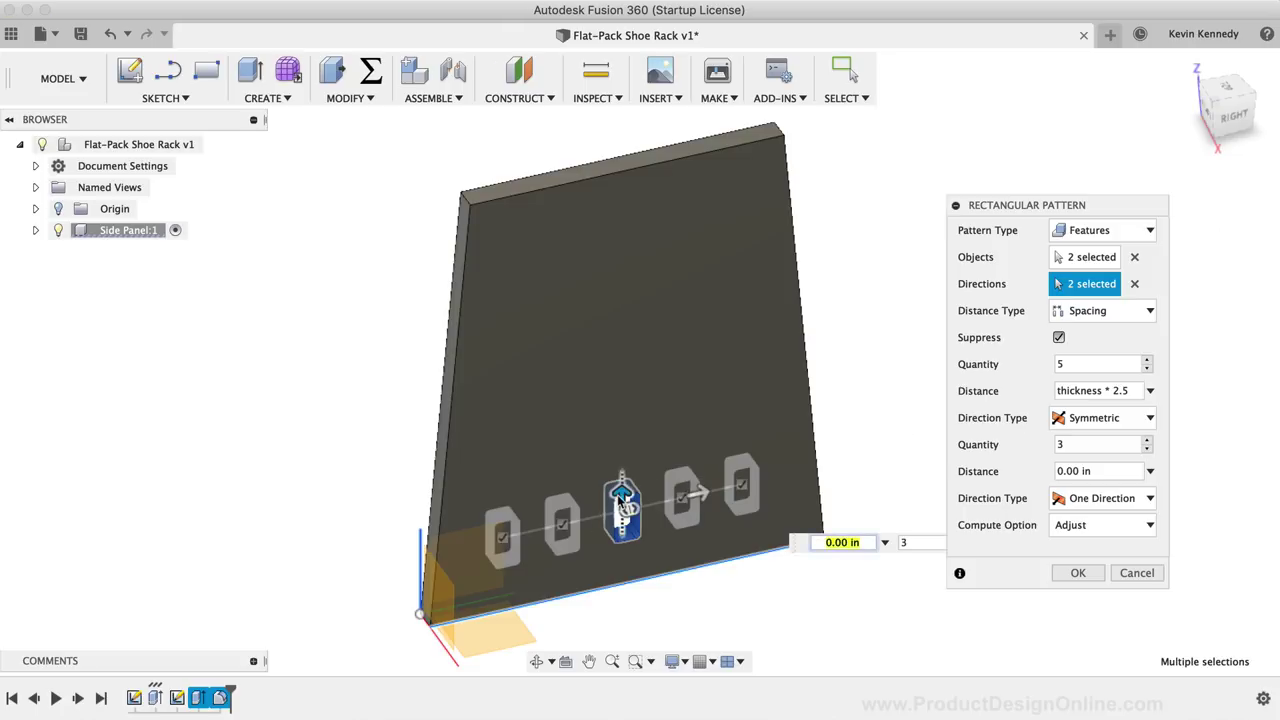
pyautogui.press('Tab')
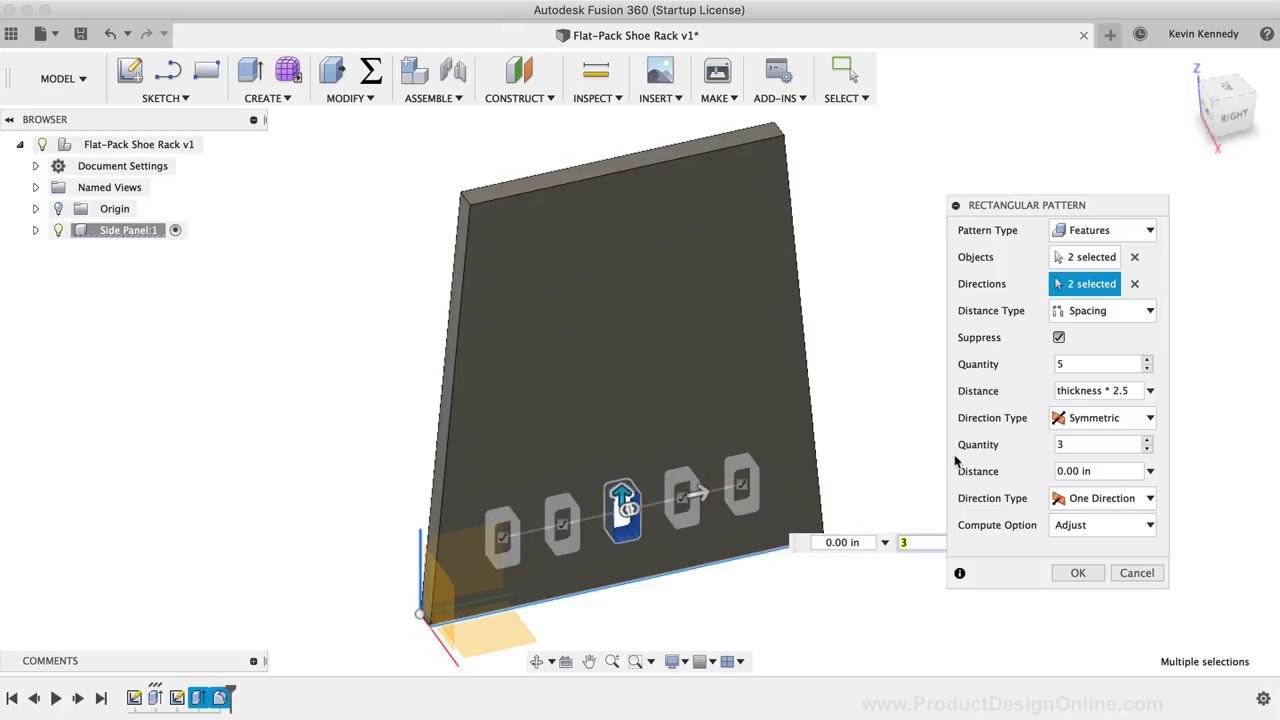
pyautogui.click(1052, 472)
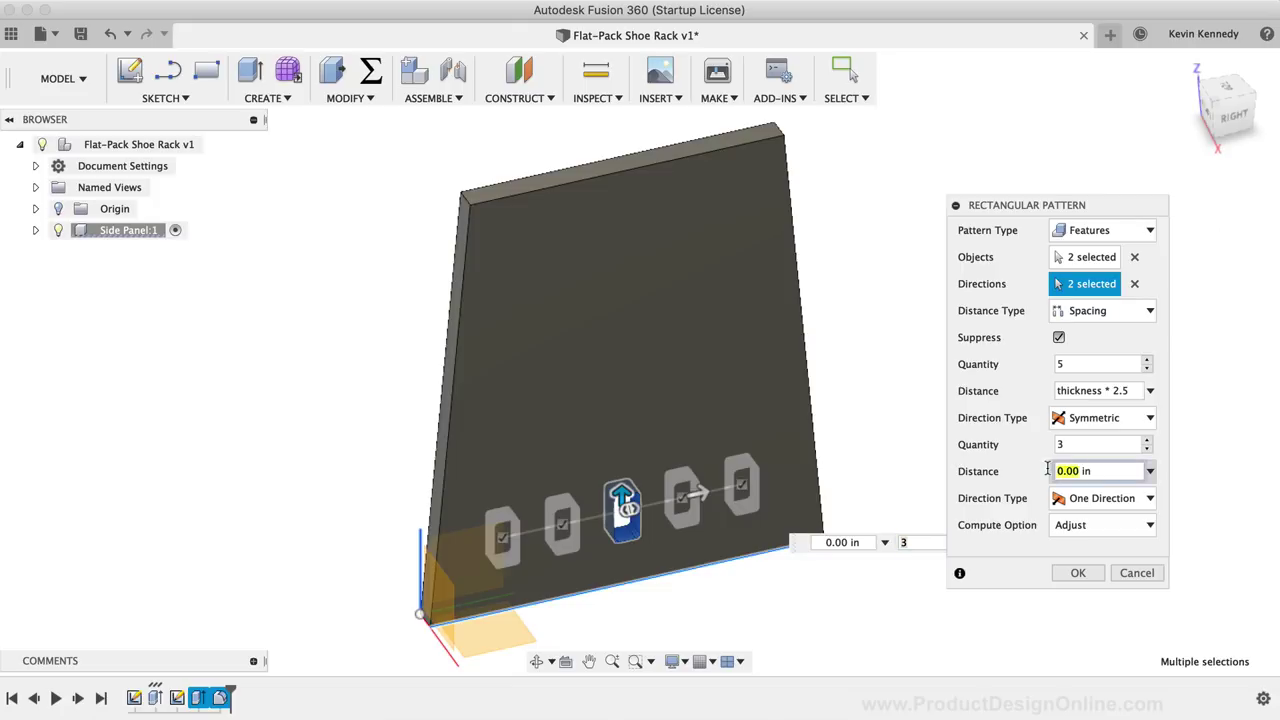
pyautogui.write('8')
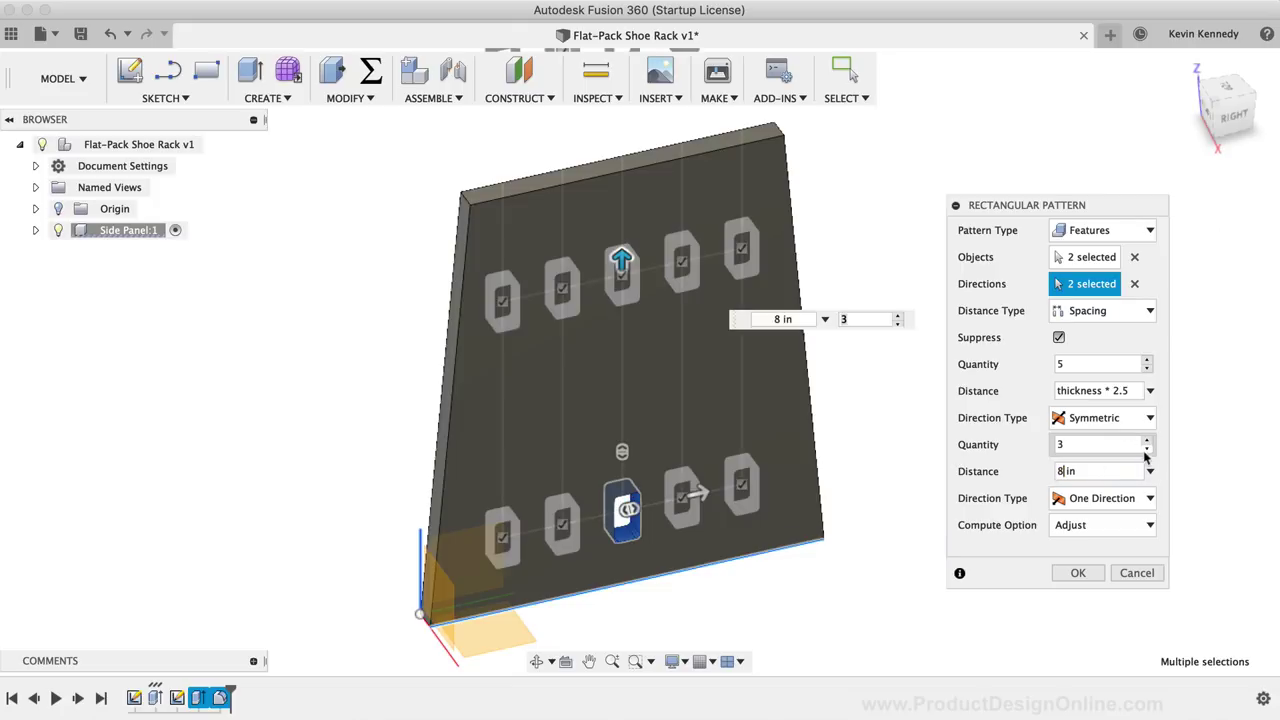
pyautogui.click(1148, 452)
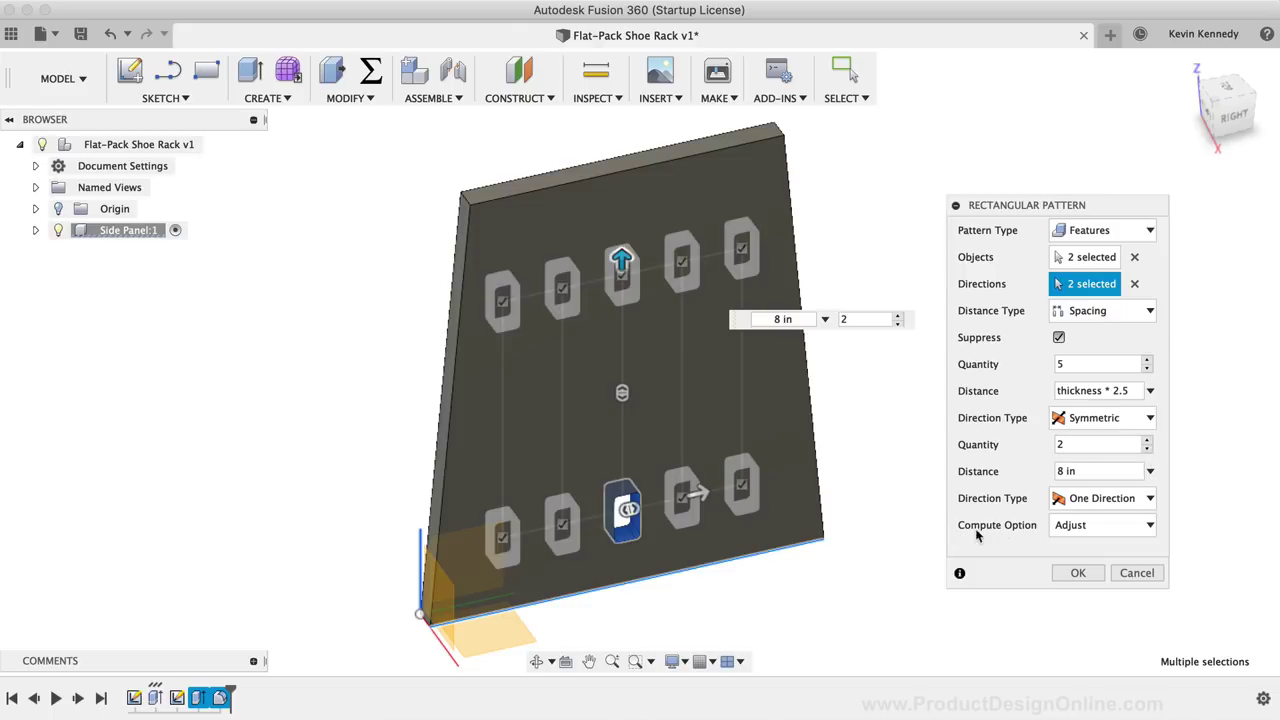
# Set the pattern's compute option to Optimized and complete the rectangular pattern.
pyautogui.click(1100, 525)
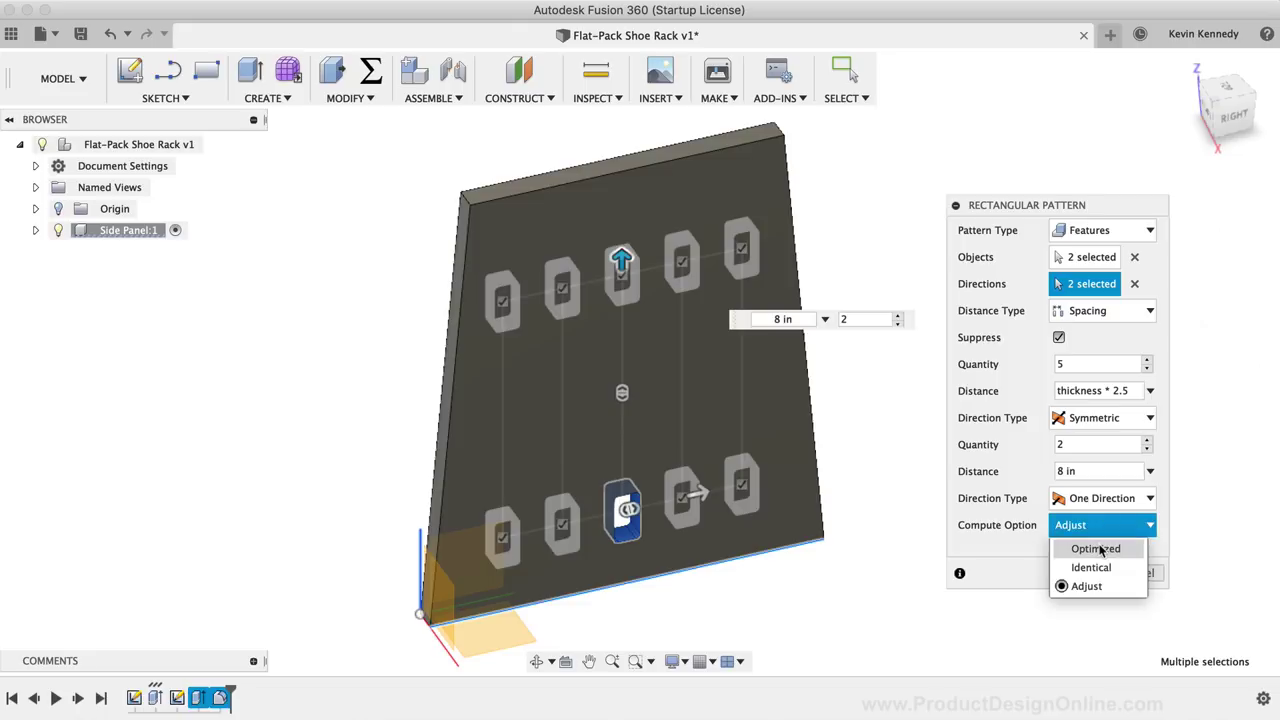
pyautogui.click(1100, 550)
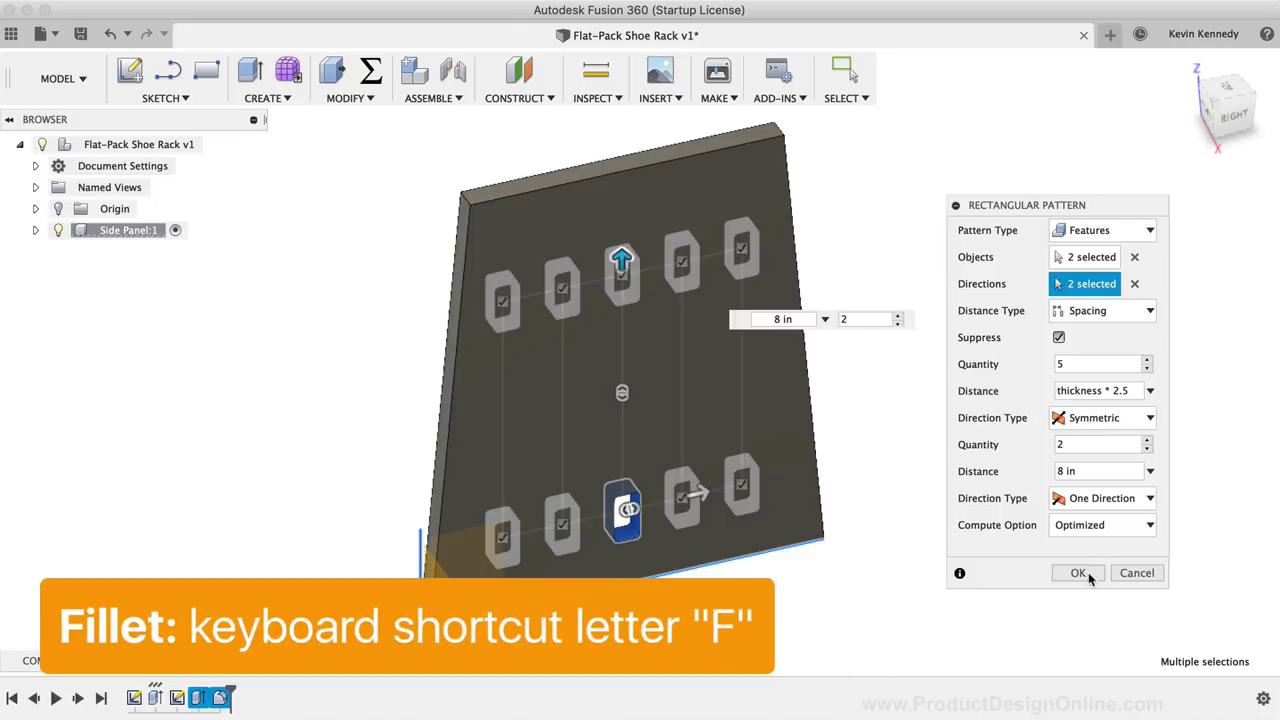
pyautogui.click(1078, 572)
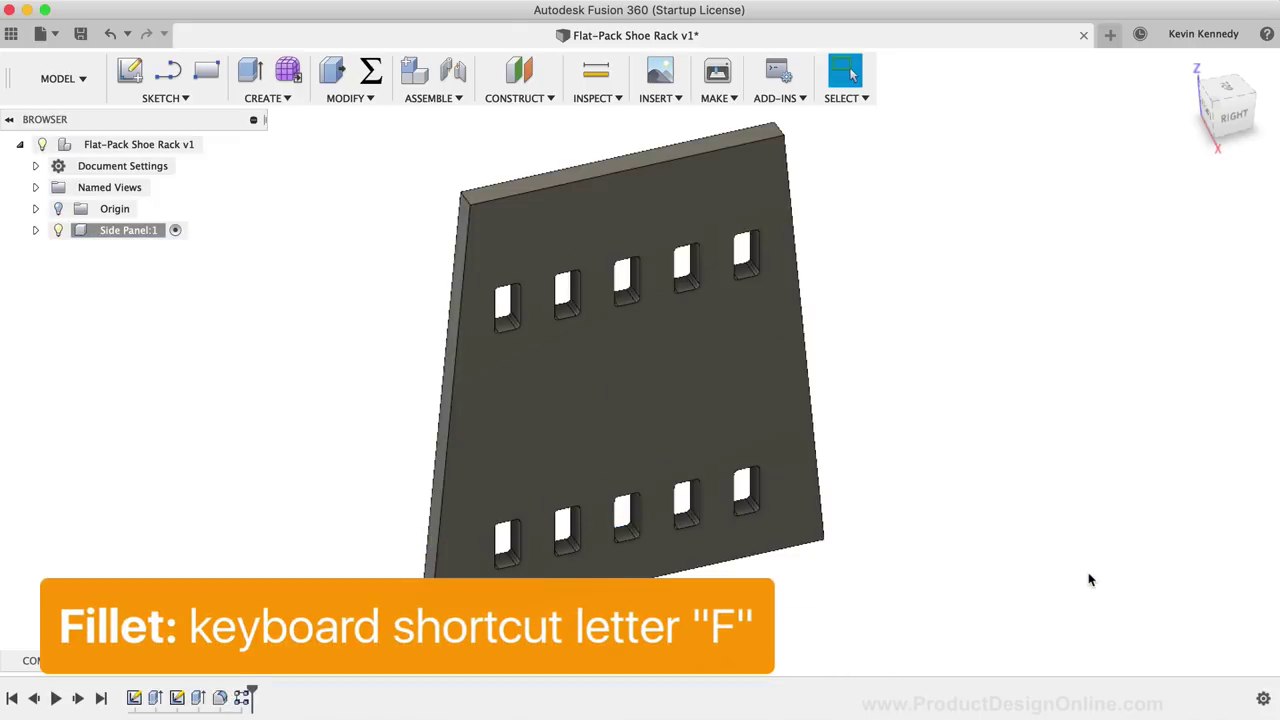
# Start a fillet on the Side Panel's two bottom outer corner edges and set their radius to 1 in.
pyautogui.press('f')
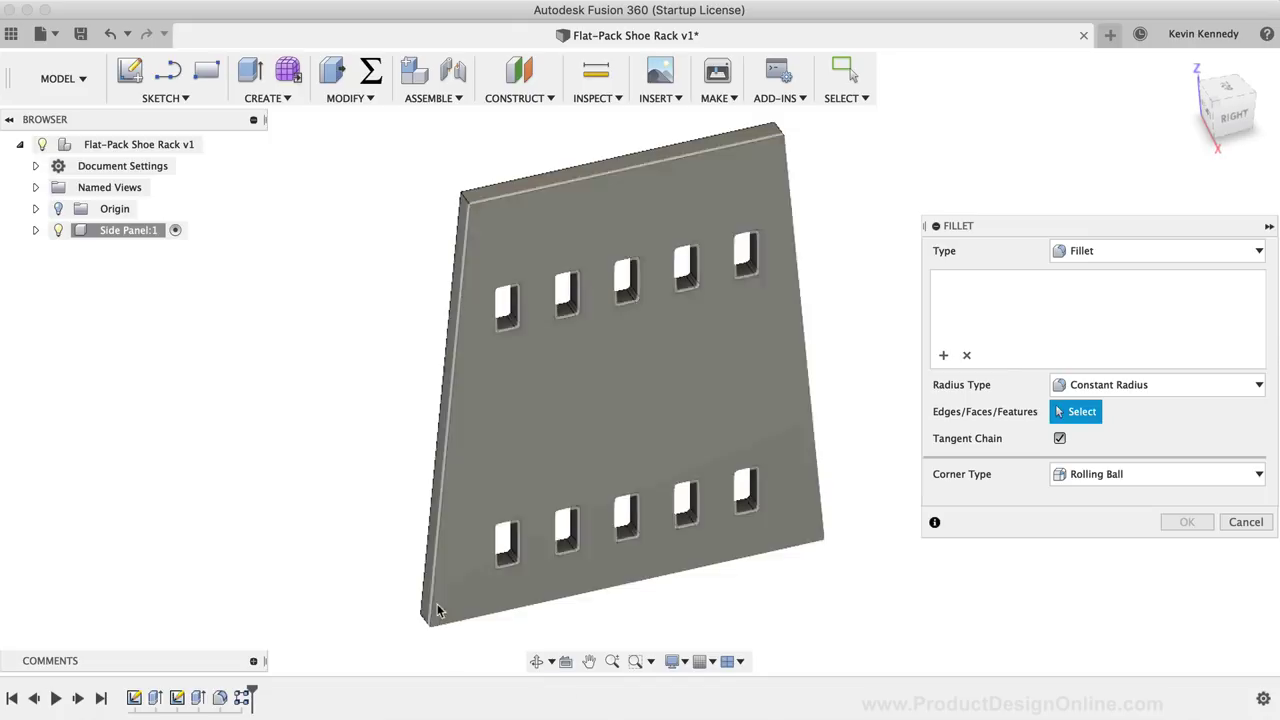
pyautogui.click(426, 618)
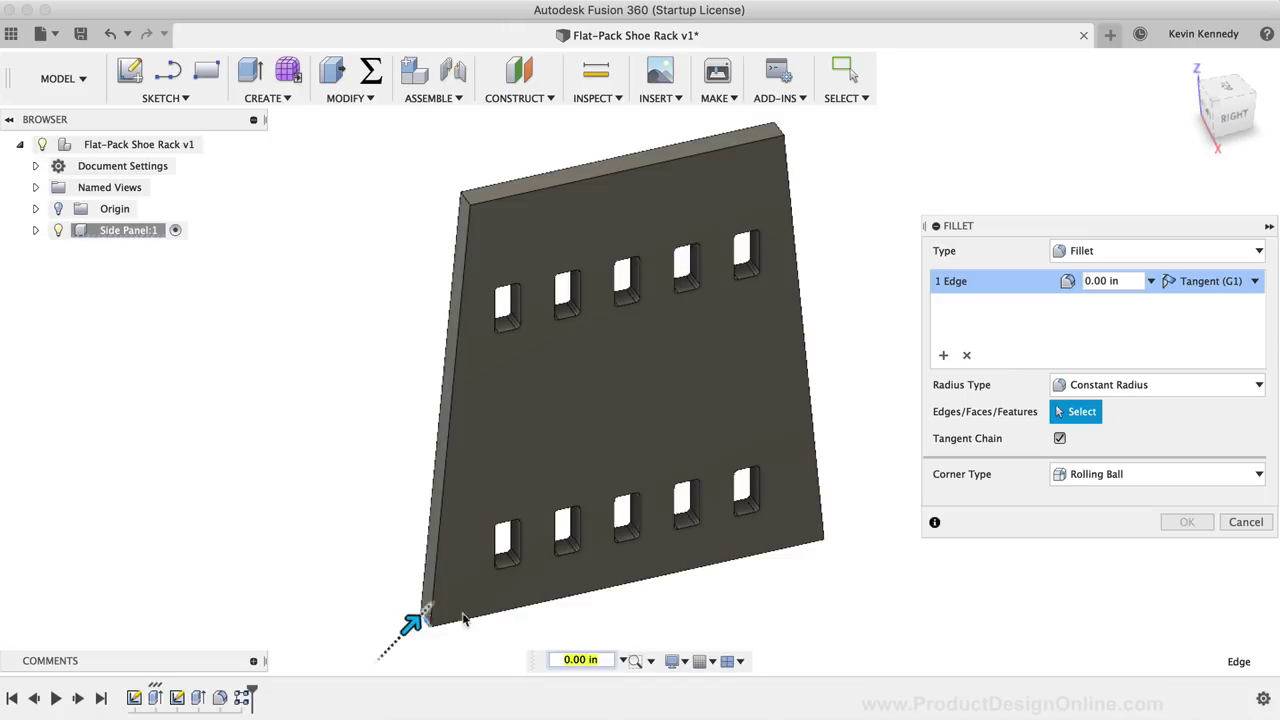
pyautogui.click(818, 531)
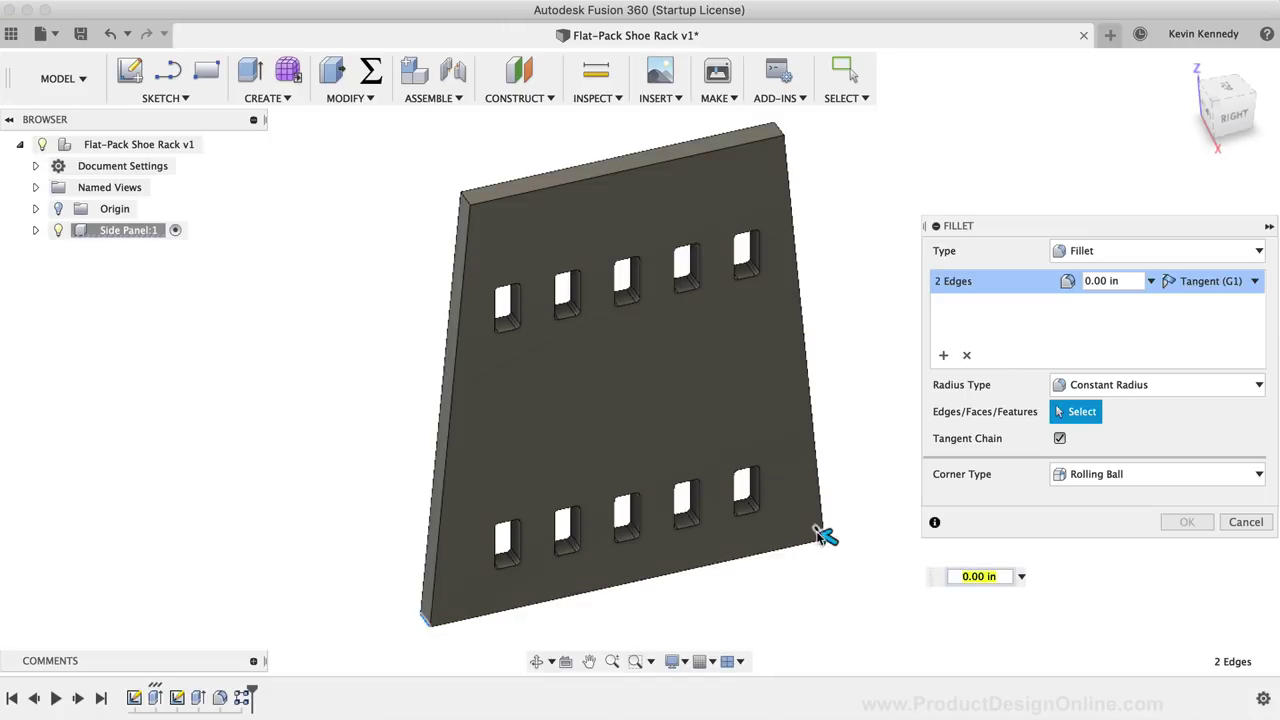
pyautogui.write('1')
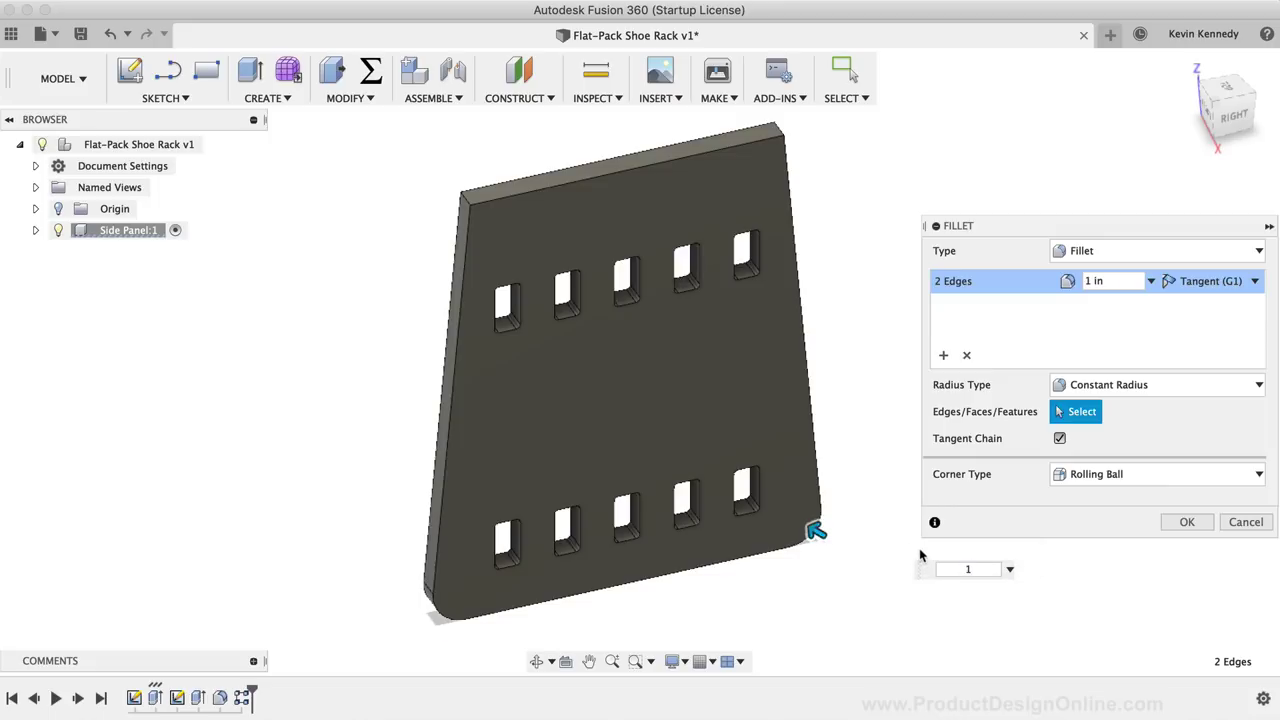
# Add a second fillet edge set with the Side Panel's two top outer corner edges and a 3 in radius.
pyautogui.click(943, 357)
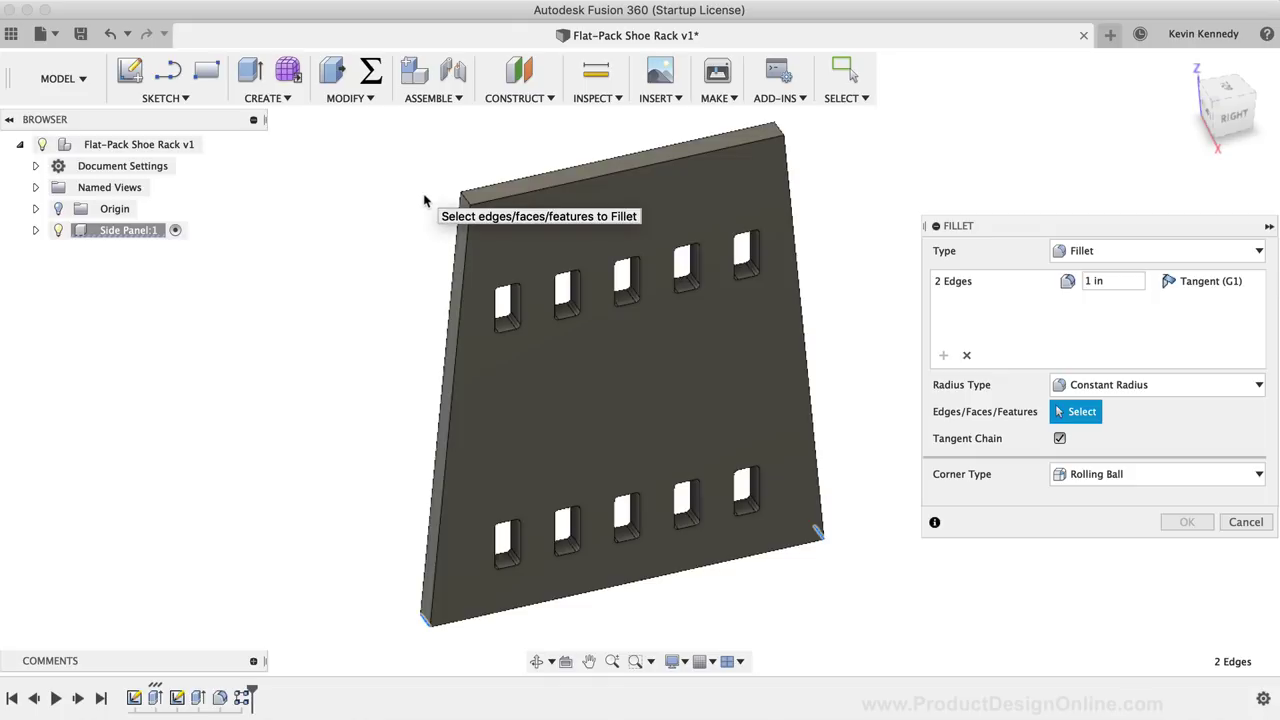
pyautogui.click(463, 198)
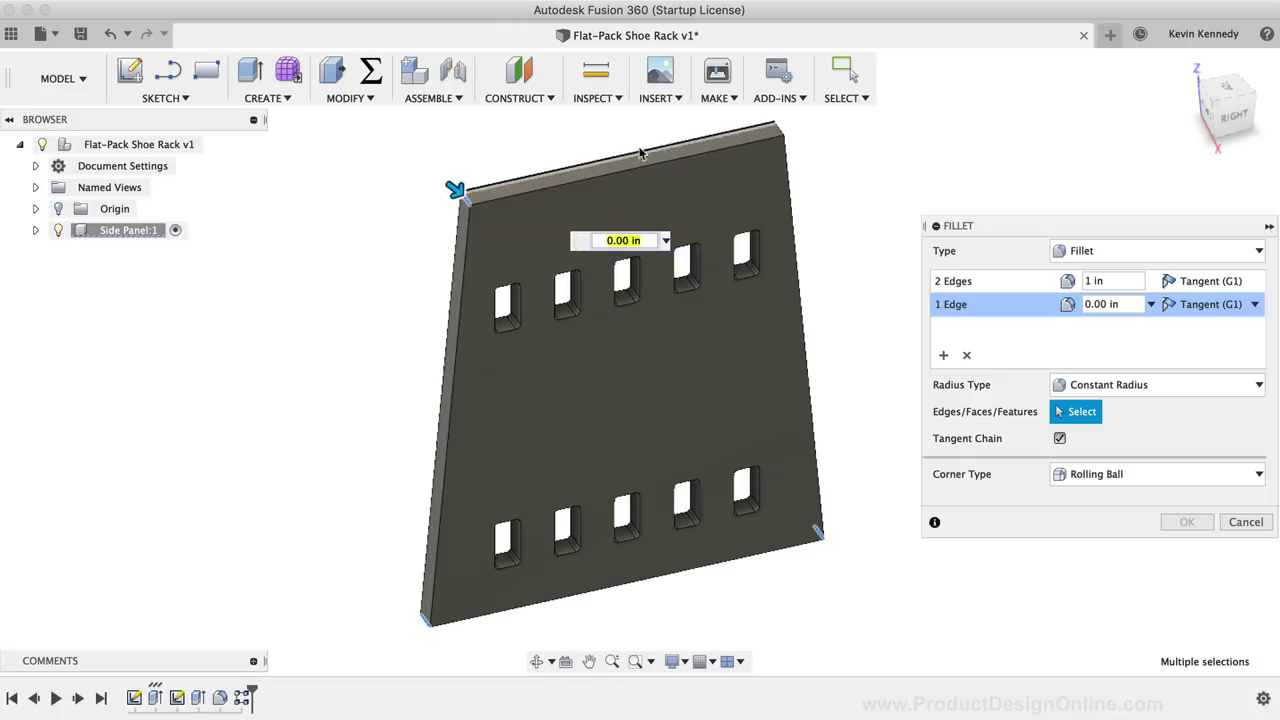
pyautogui.click(776, 132)
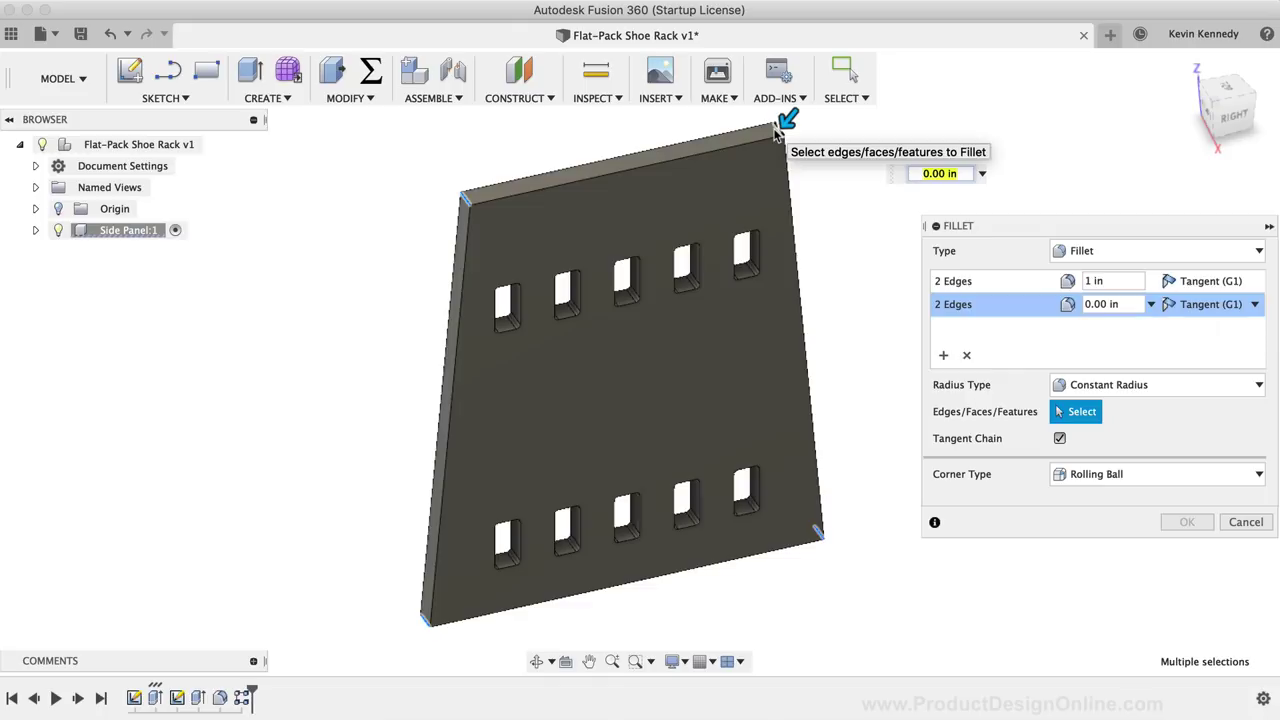
pyautogui.write('3')
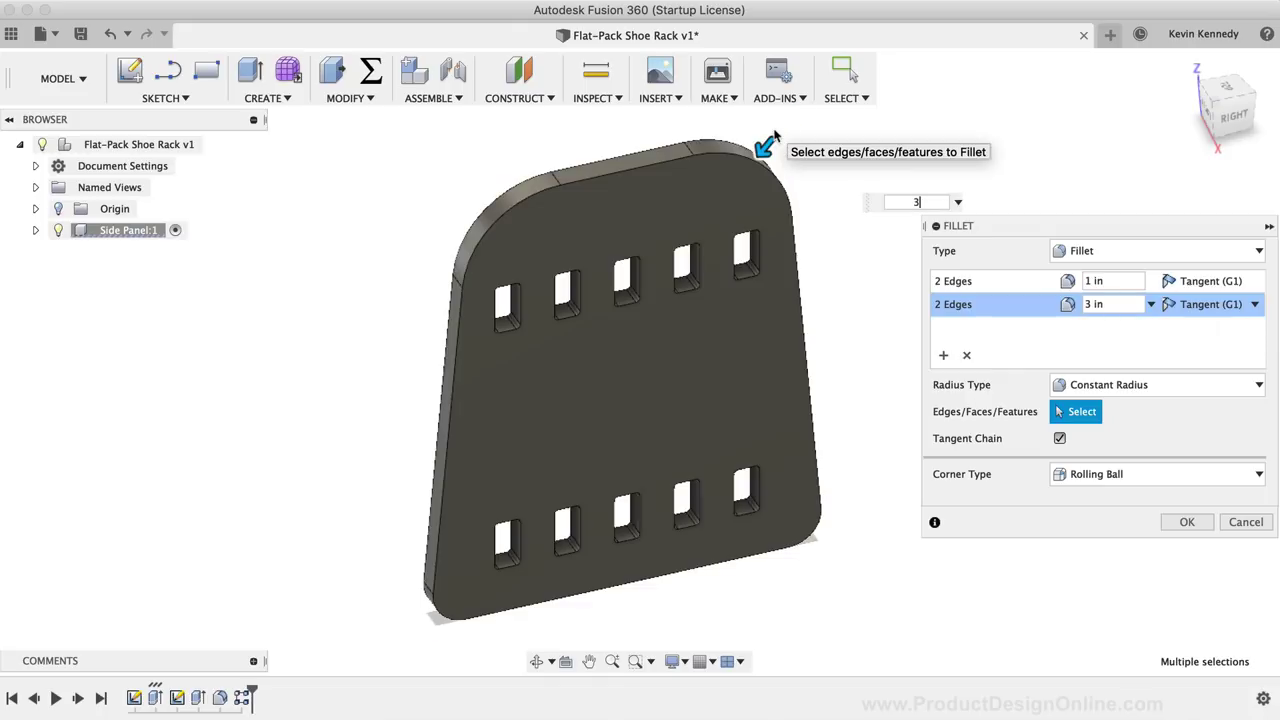
# Add both large faces of the Side Panel as a third fillet set with radius bitSize125 and complete the fillet.
pyautogui.click(943, 357)
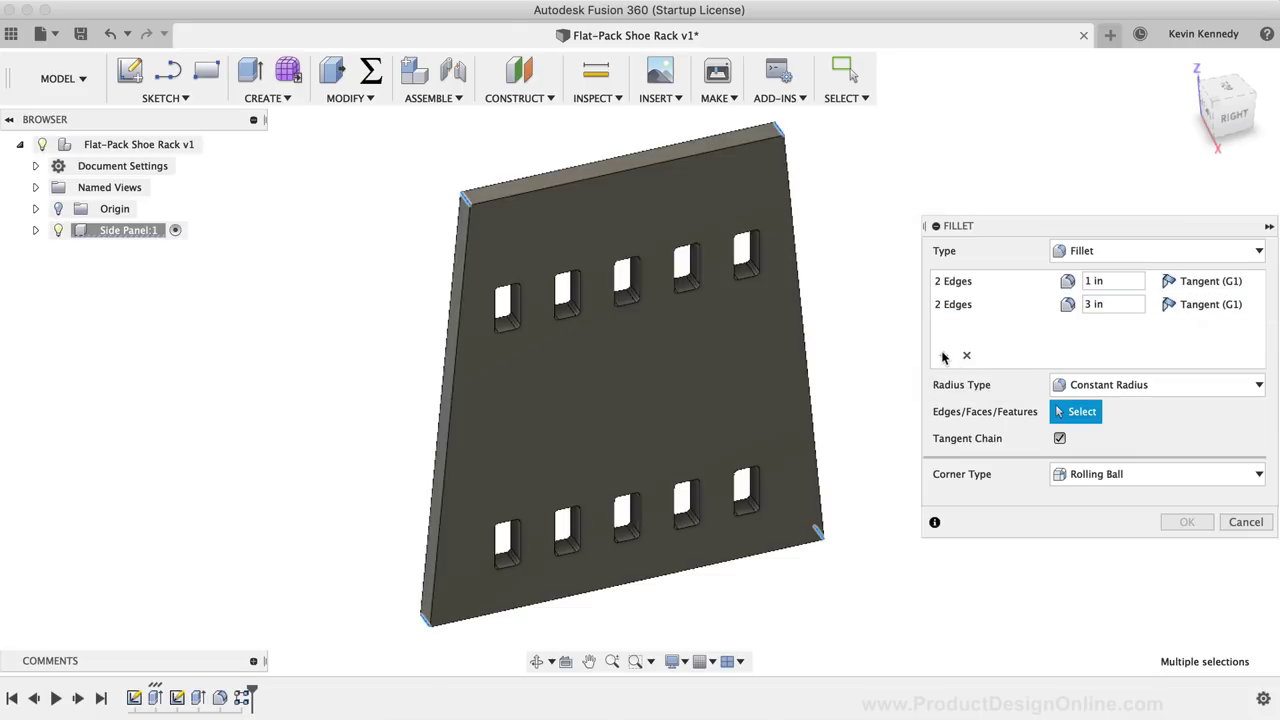
pyautogui.click(637, 393)
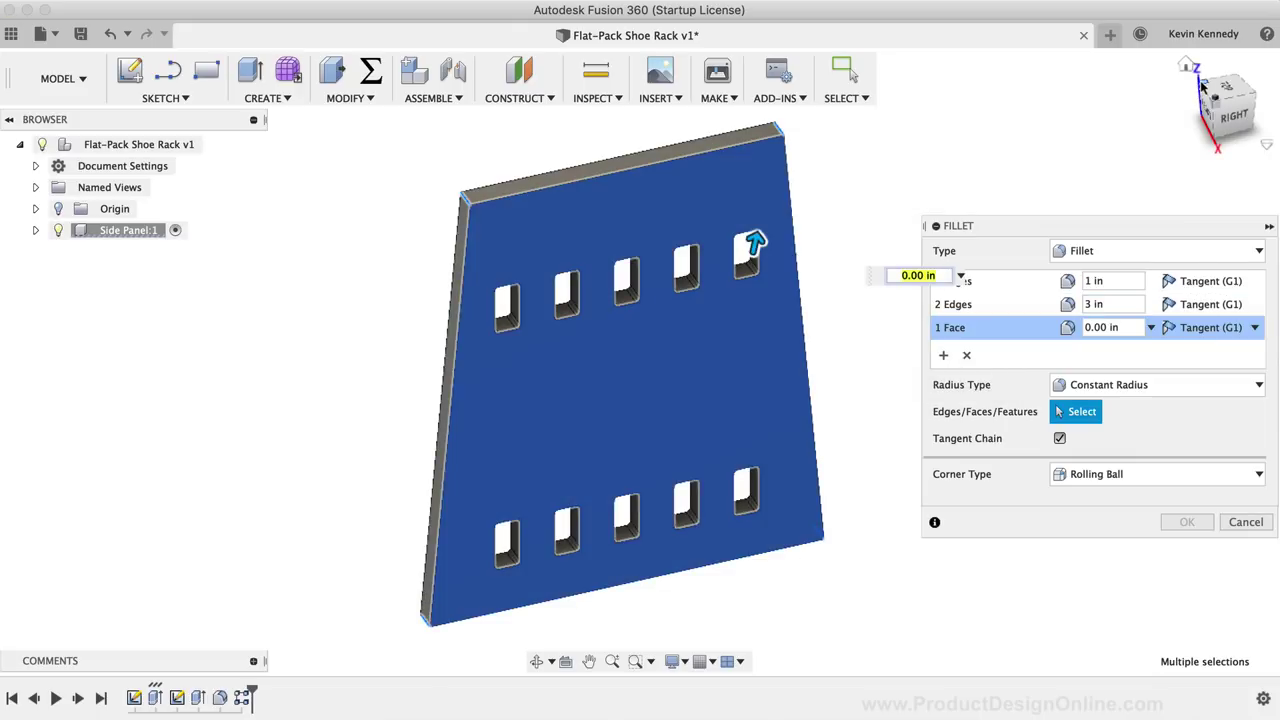
pyautogui.click(1200, 80)
pyautogui.click(706, 334)
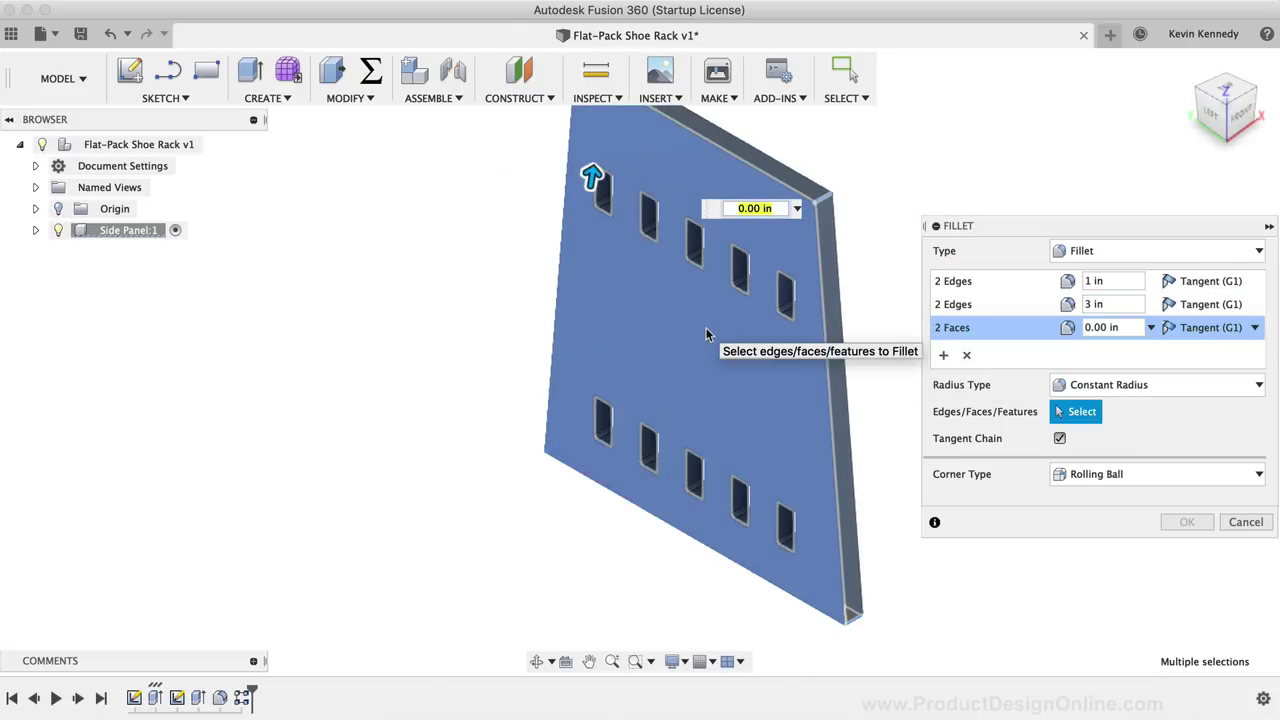
pyautogui.click(1250, 92)
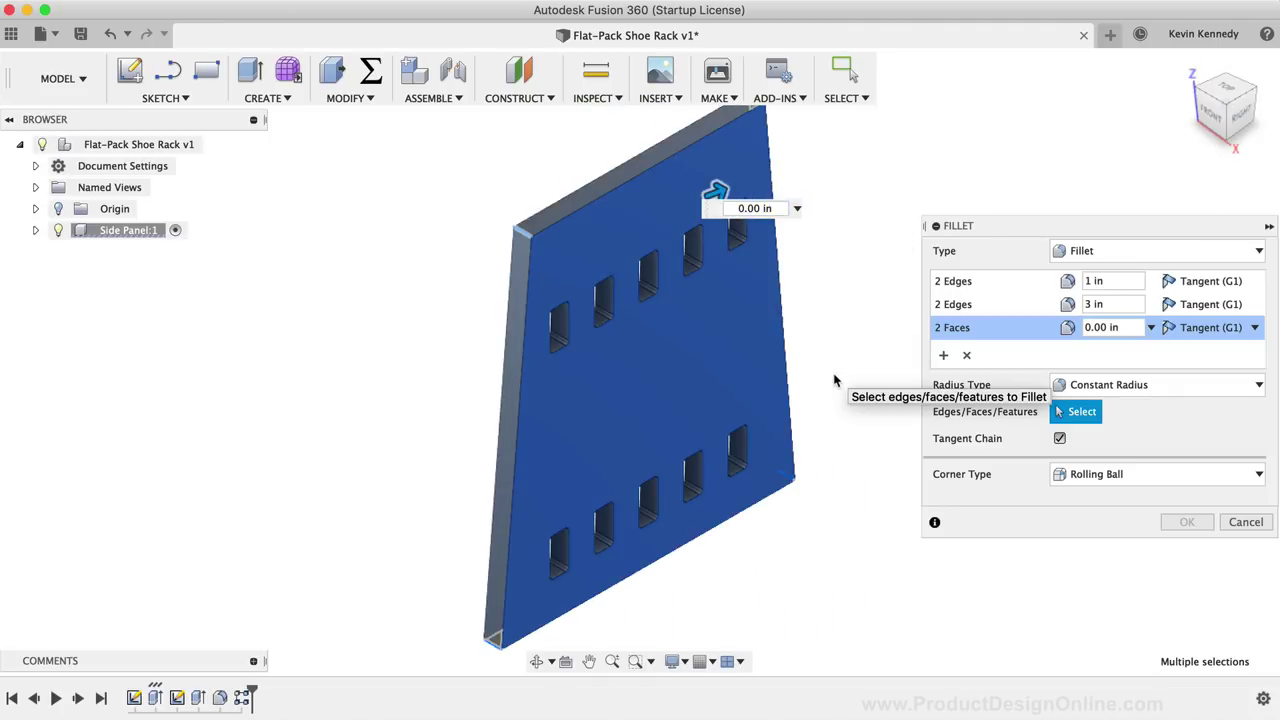
pyautogui.click(1101, 328)
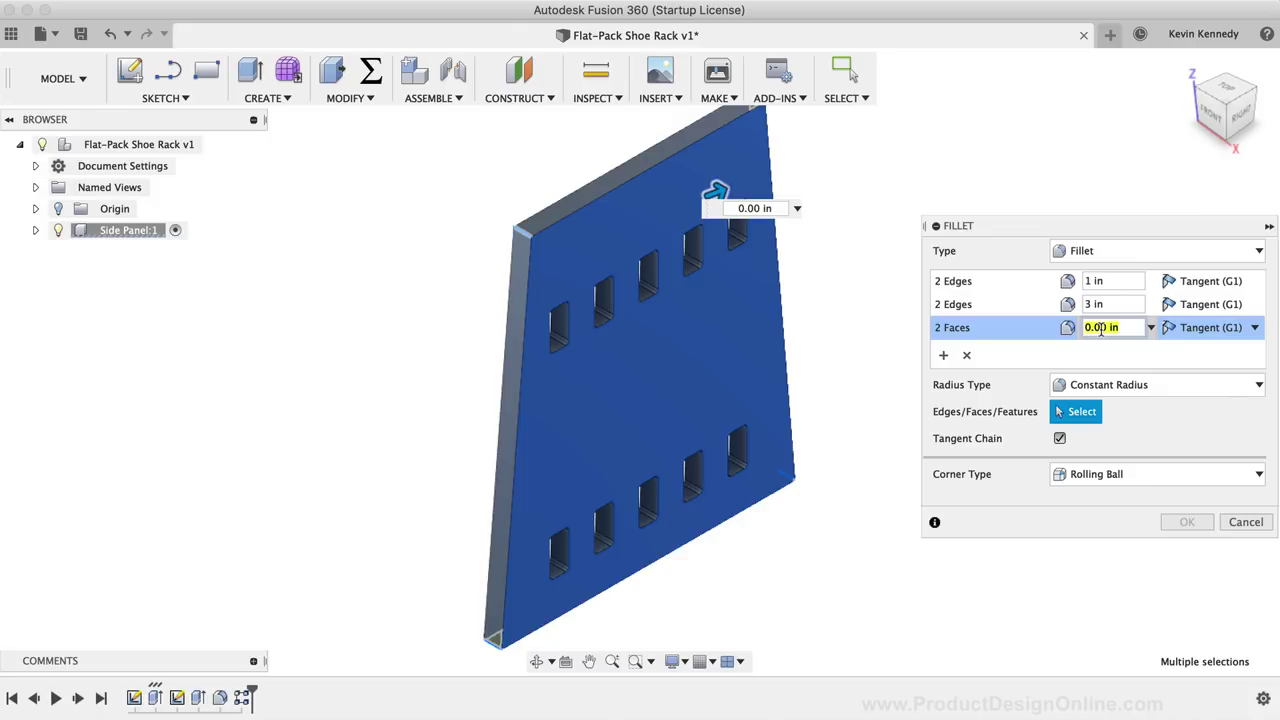
pyautogui.write('bit')
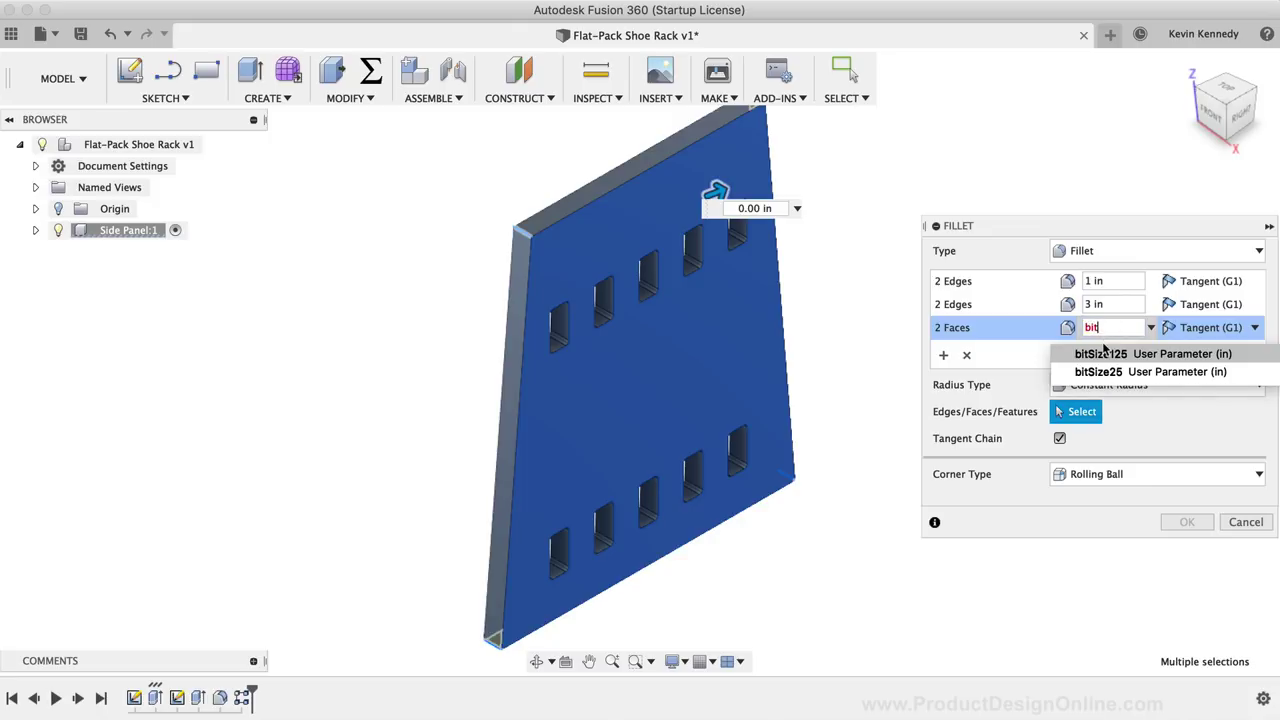
pyautogui.click(1102, 353)
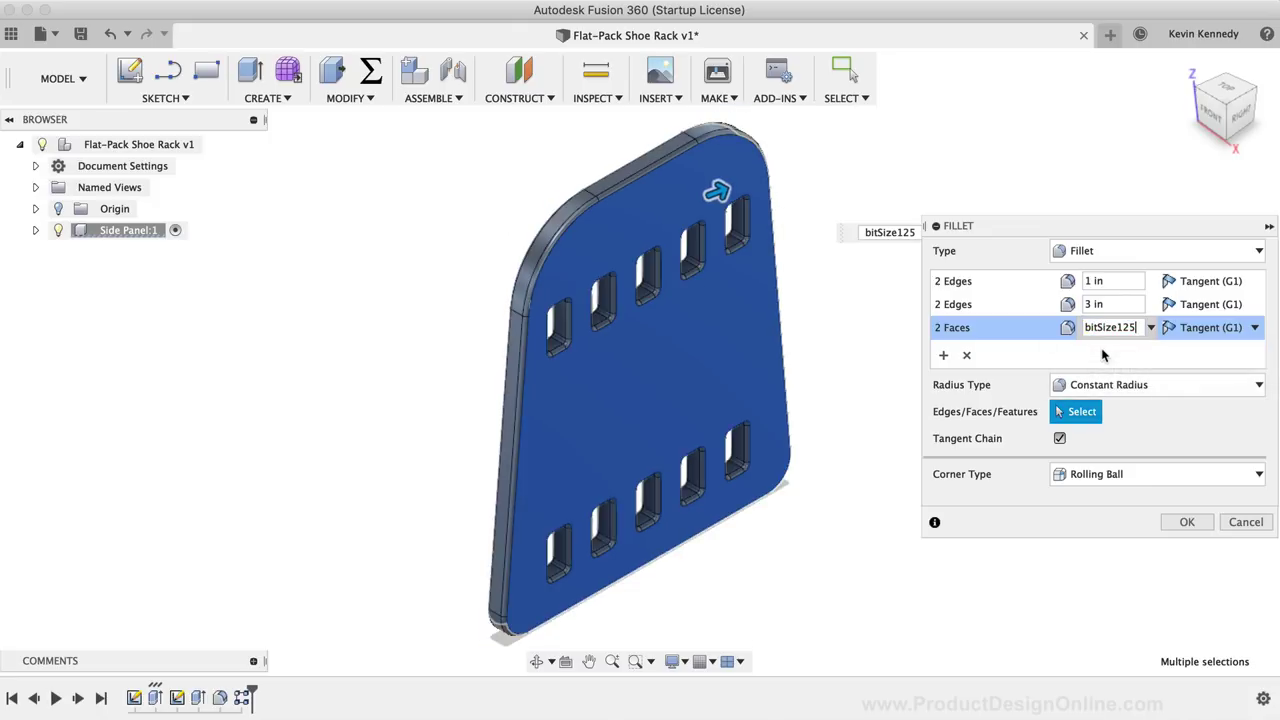
pyautogui.click(1187, 522)
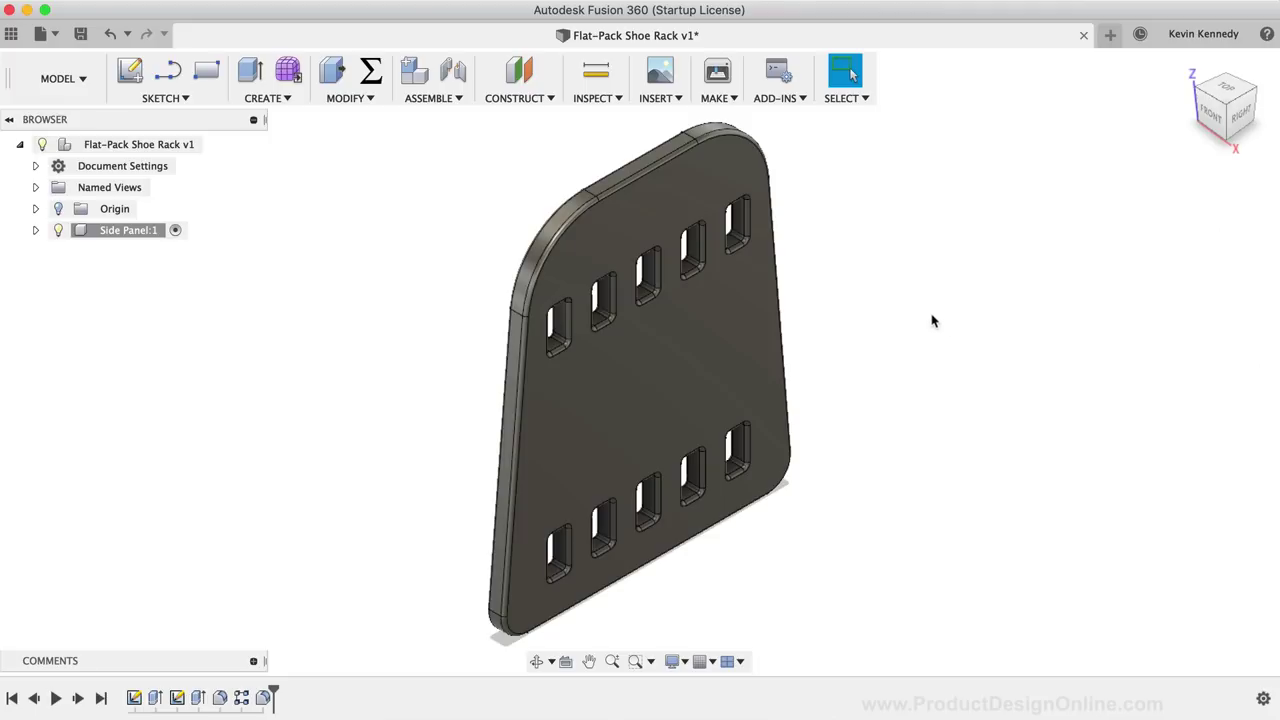
# Create an empty, activated component named Cross Beam with the top-level Flat-Pack Shoe Rack assembly as its parent.
pyautogui.click(444, 104)
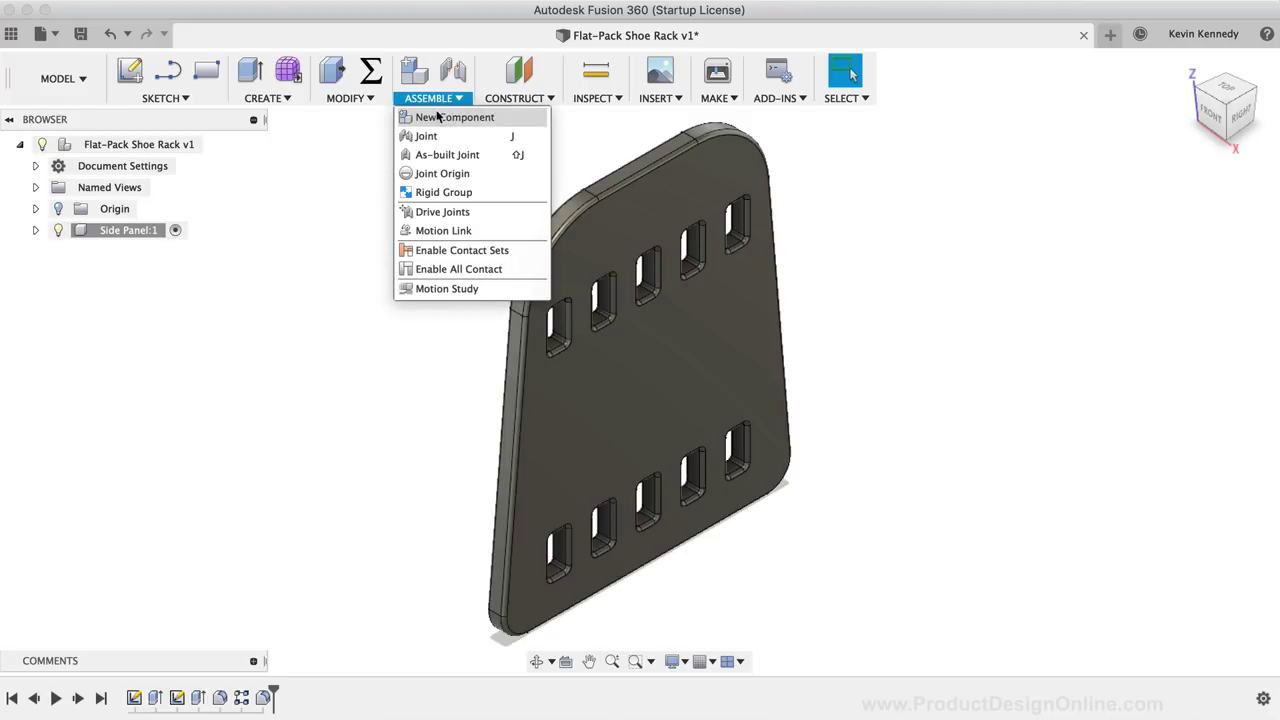
pyautogui.click(502, 120)
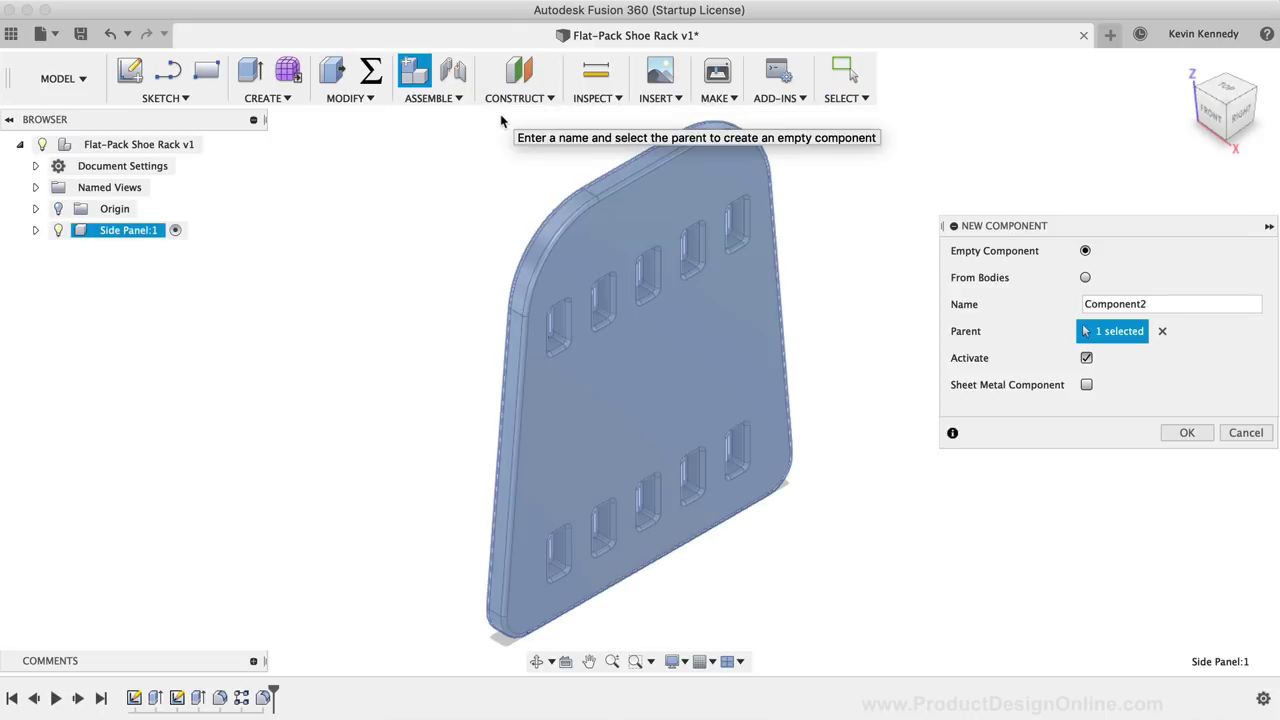
pyautogui.doubleClick(1131, 303)
pyautogui.write('Cross Beam')
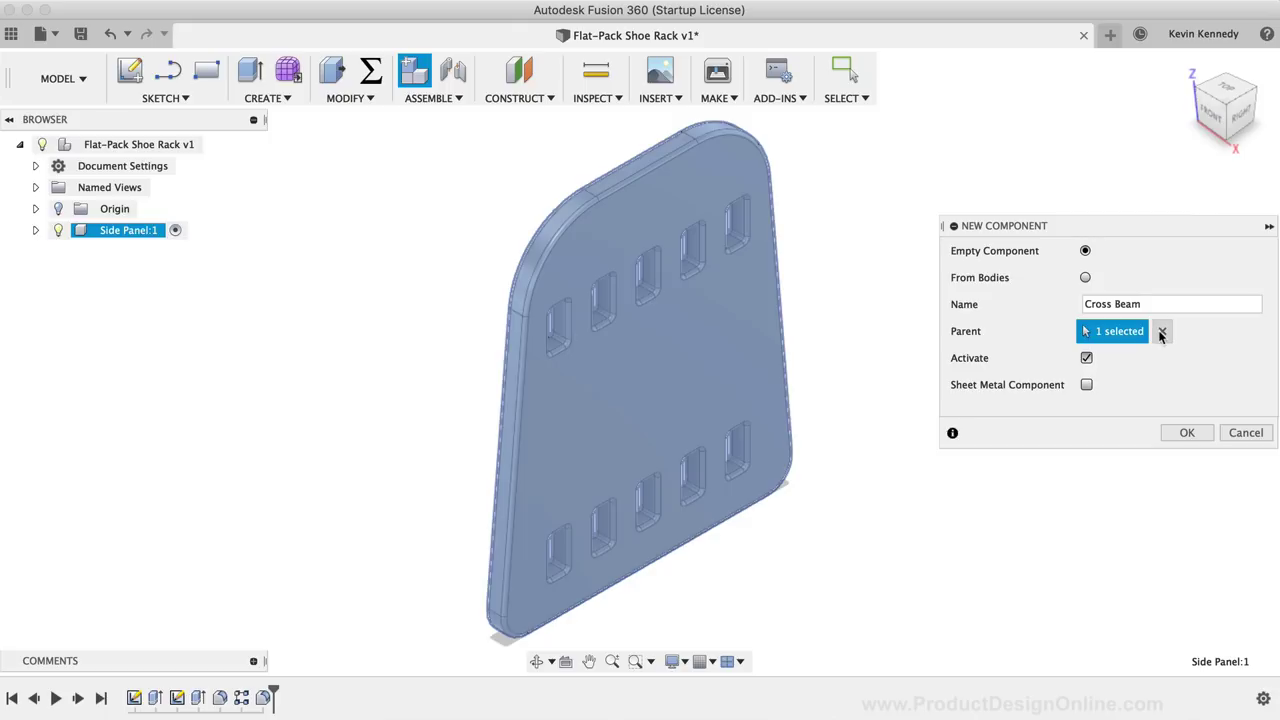
pyautogui.click(1161, 332)
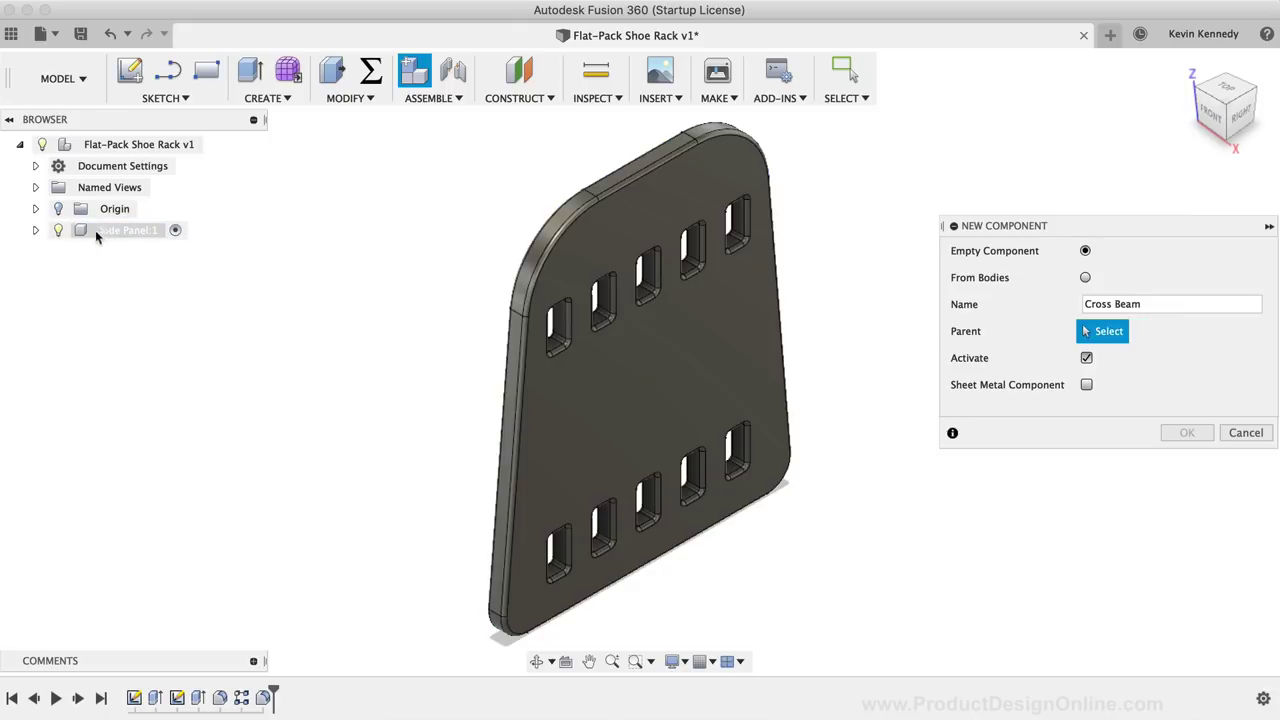
pyautogui.click(143, 229)
pyautogui.click(155, 146)
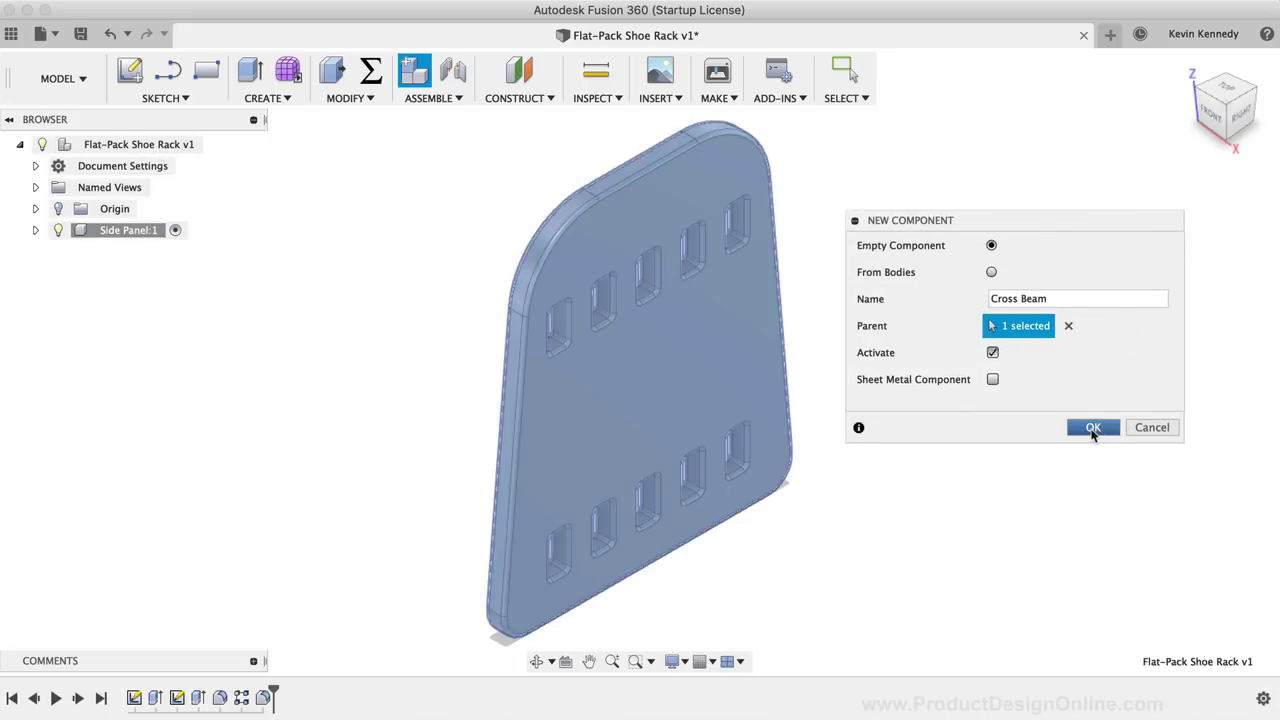
pyautogui.click(1093, 428)
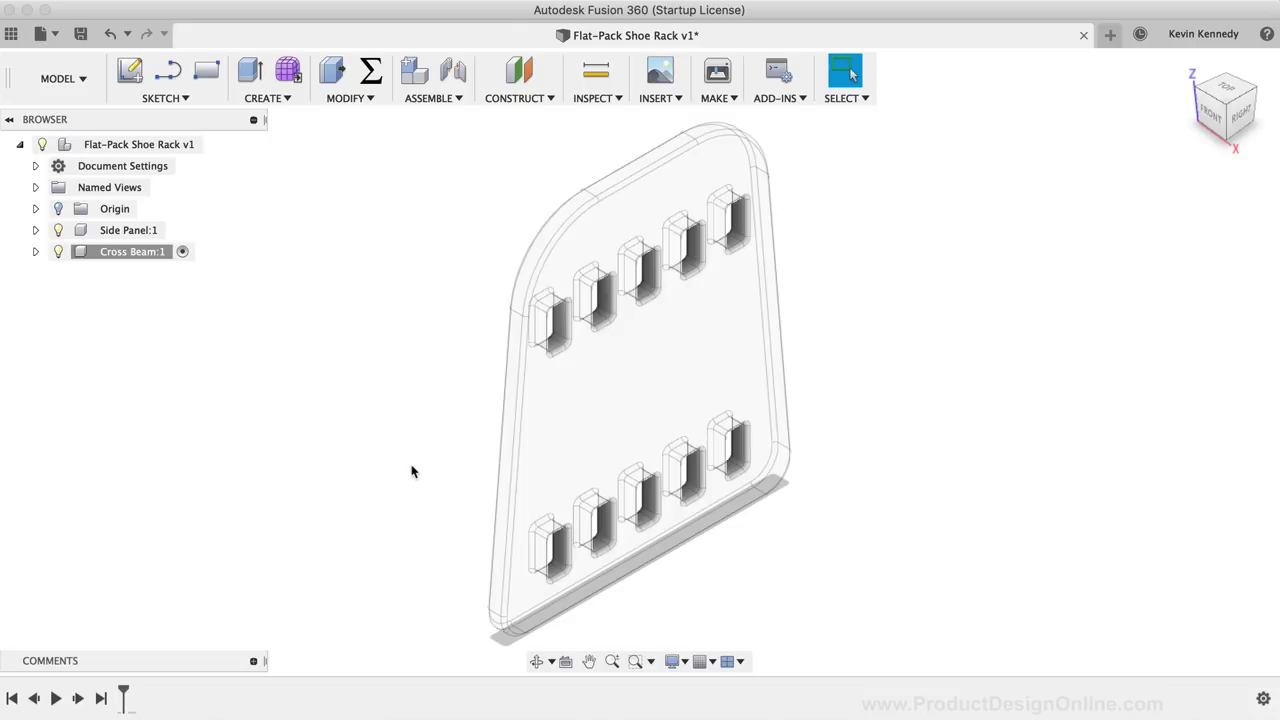
# Start a sketch on the front plane and draw a vertical line of length crossBeam beside the Side Panel.
pyautogui.click(130, 72)
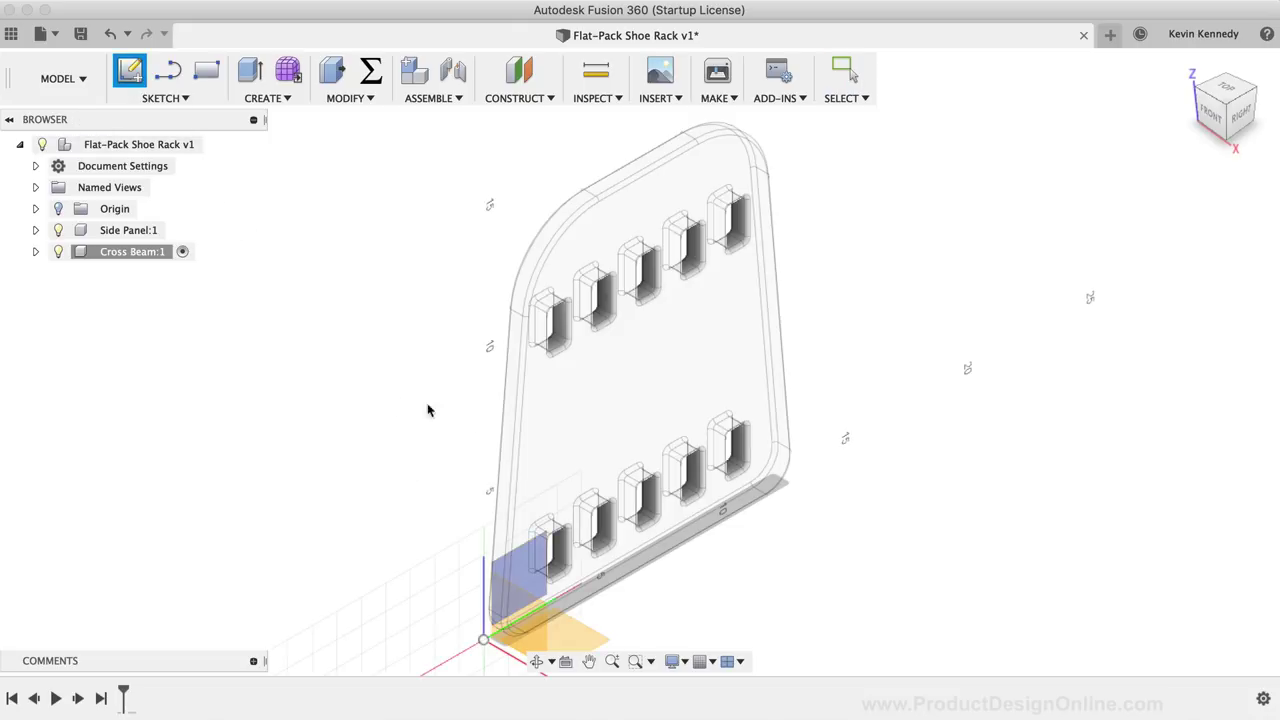
pyautogui.click(651, 497)
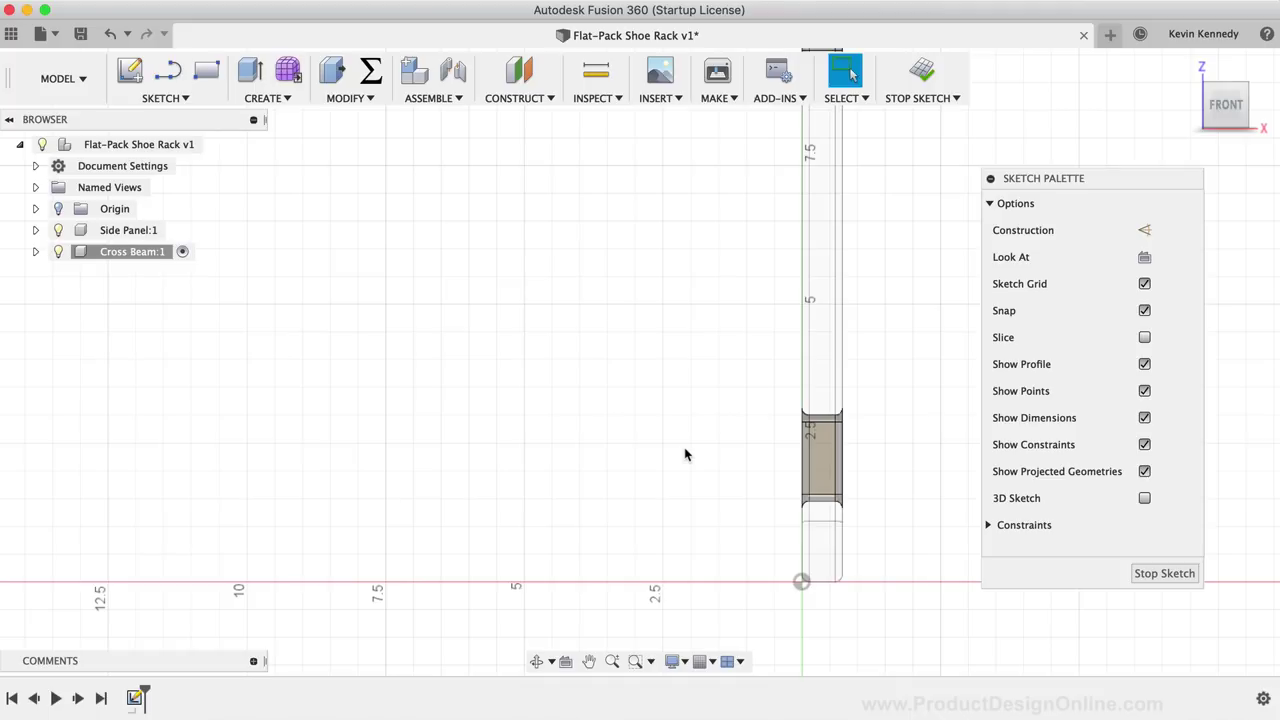
pyautogui.click(168, 70)
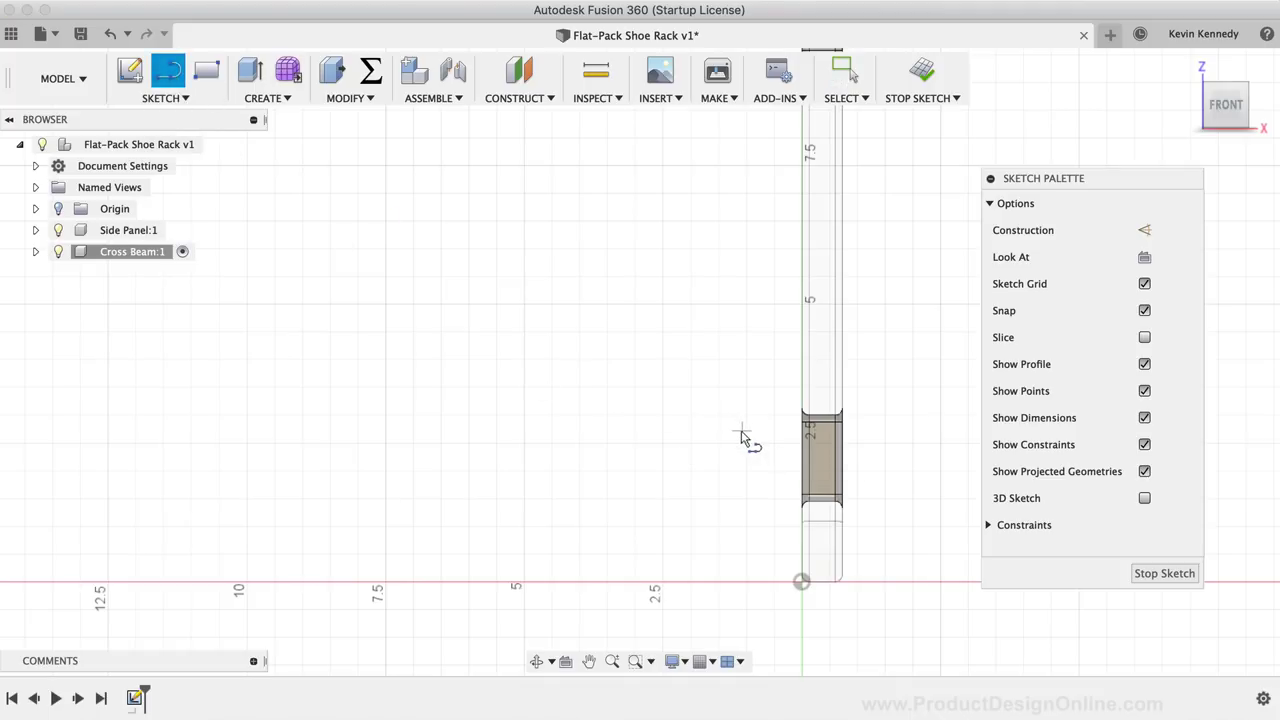
pyautogui.click(692, 446)
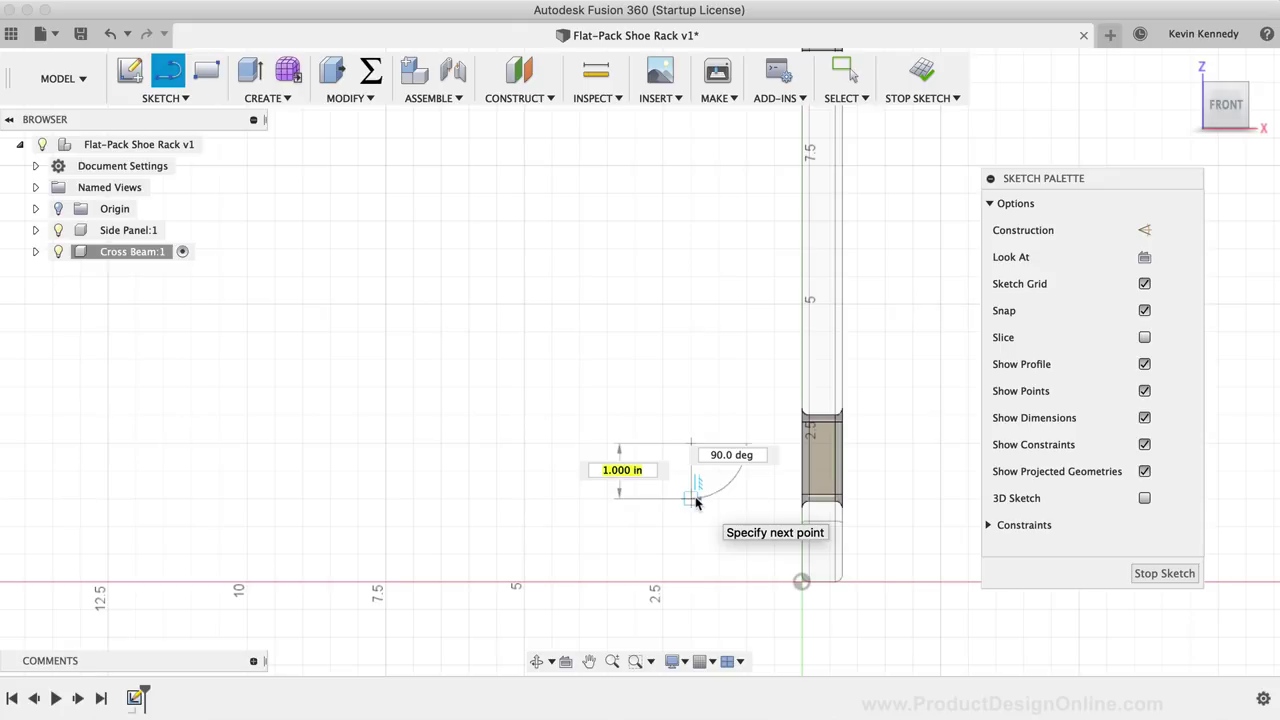
pyautogui.write('cros')
pyautogui.click(697, 498)
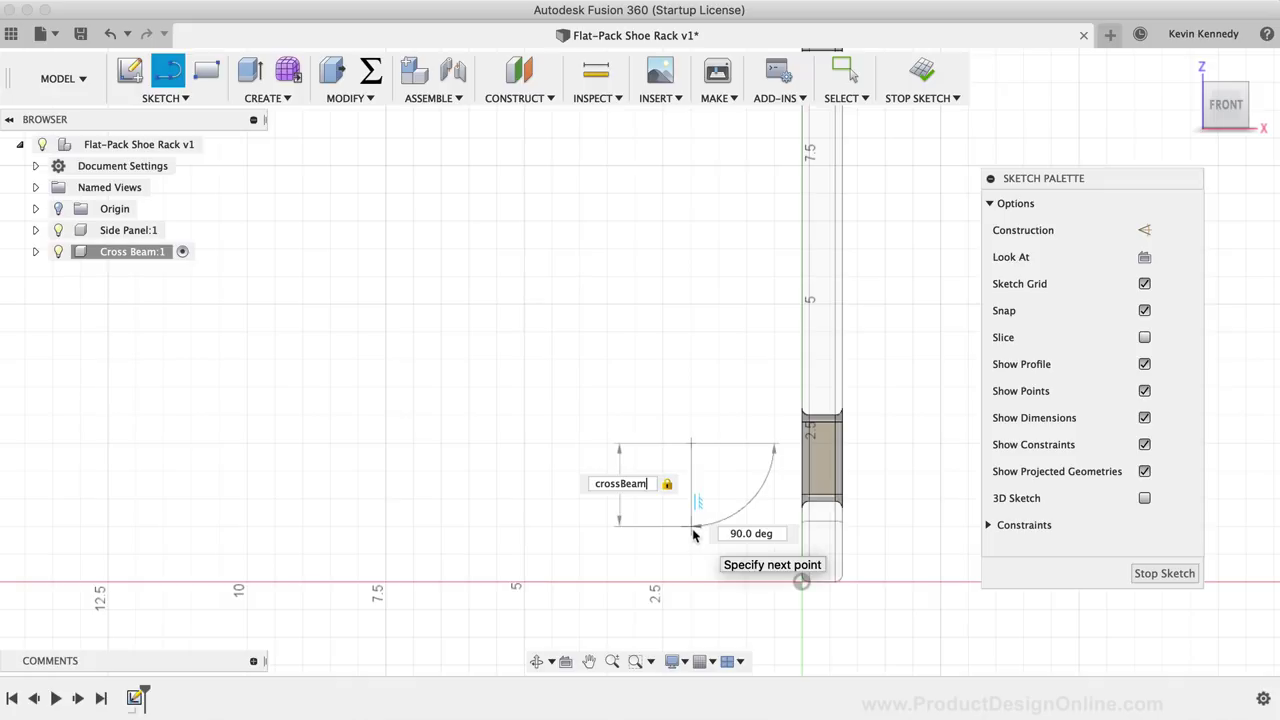
pyautogui.click(695, 535)
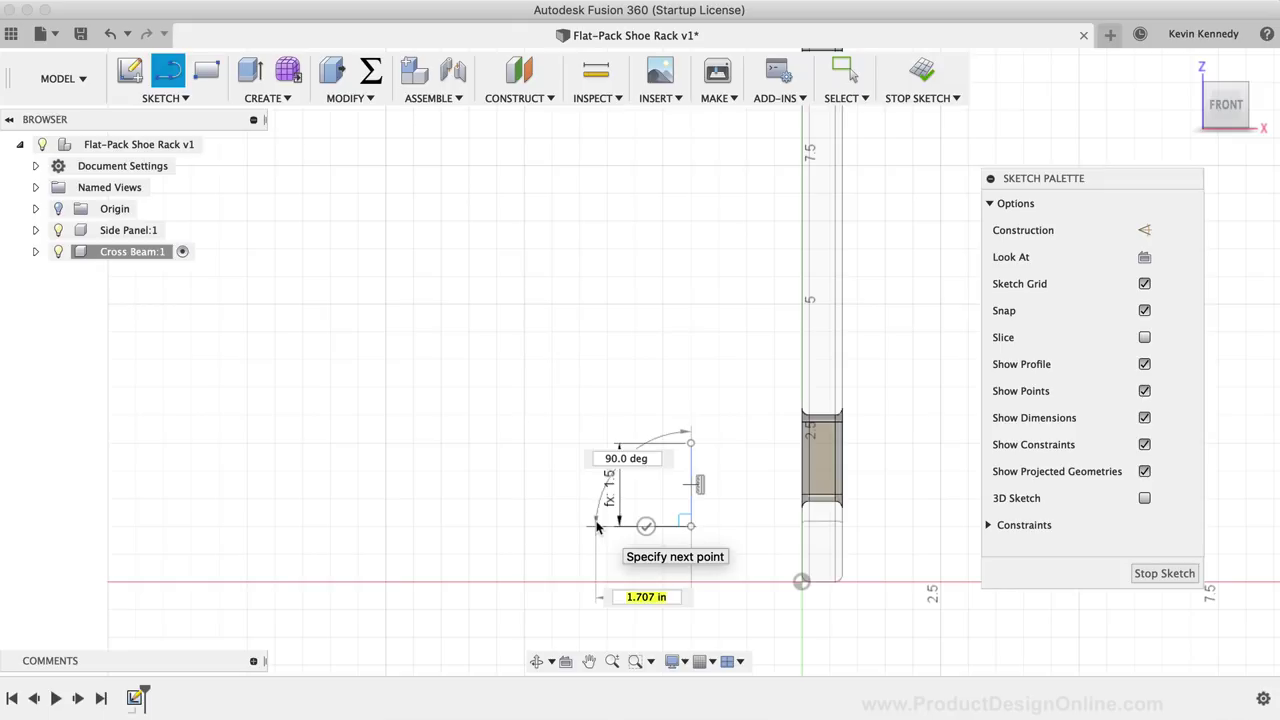
# Continue the profile with a 1 in horizontal line running left from the vertical line's lower end.
pyautogui.write('1')
pyautogui.press('Tab')
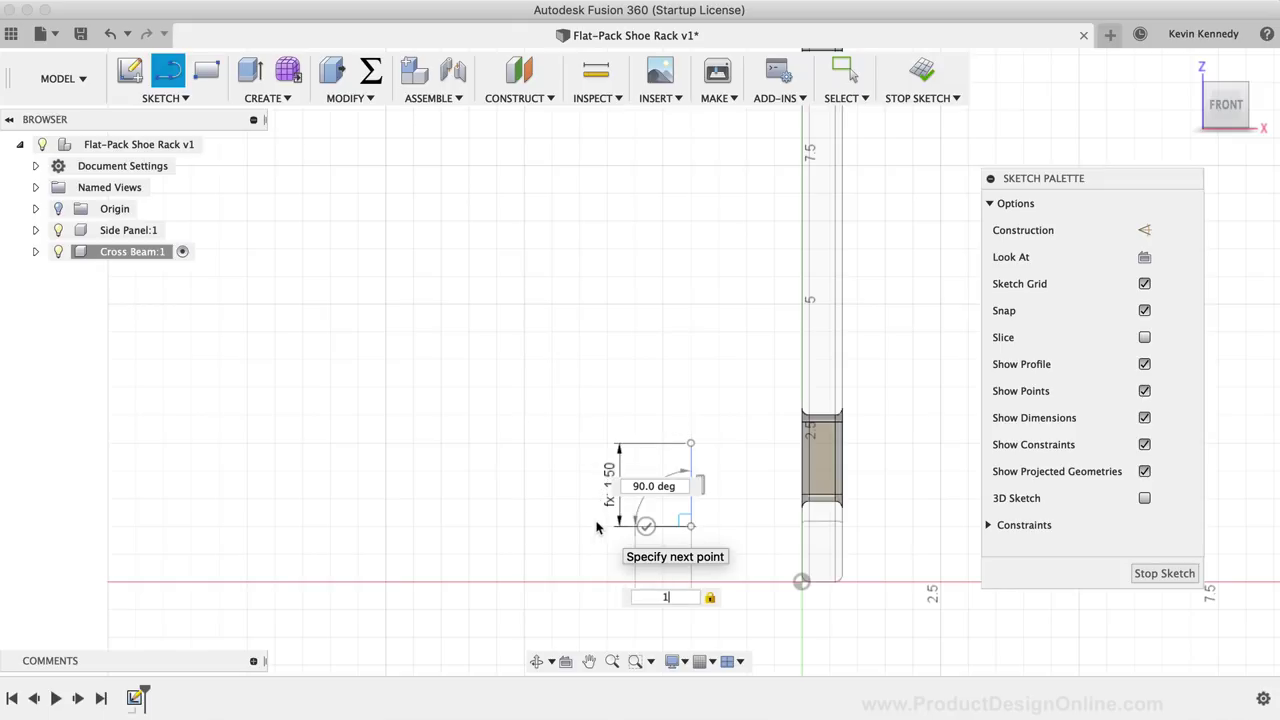
pyautogui.press('Tab')
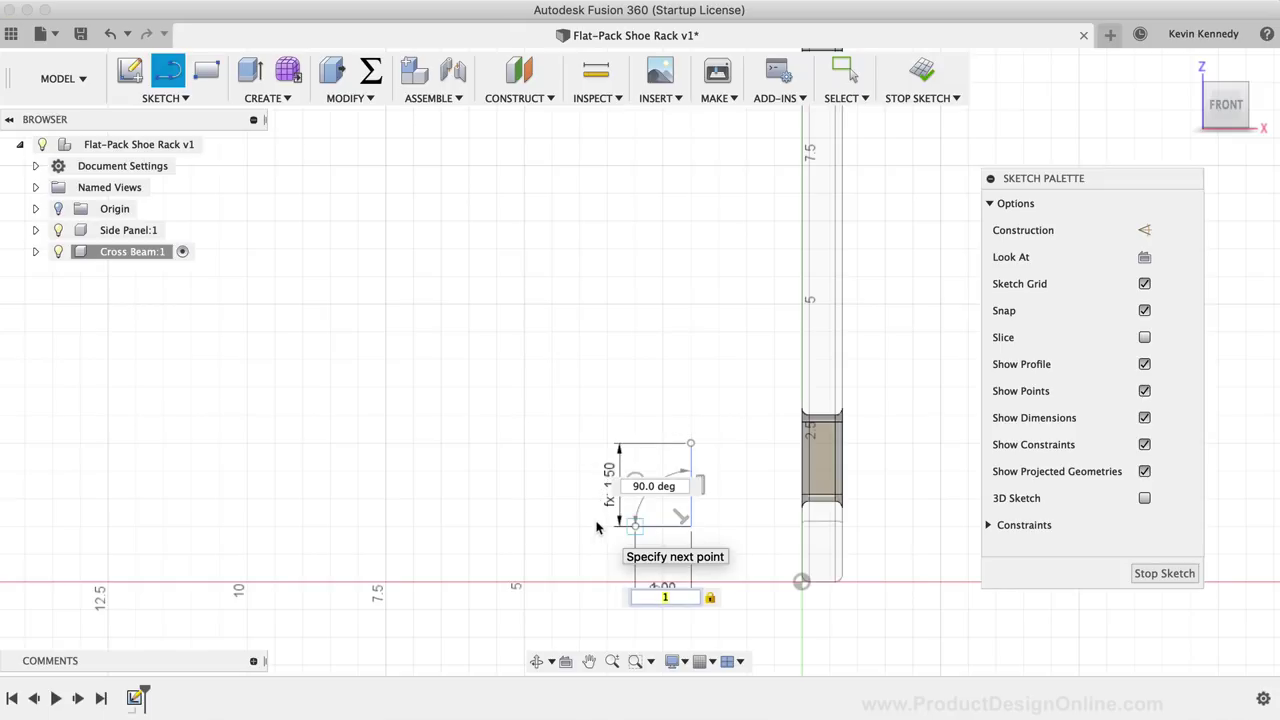
pyautogui.press('Return')
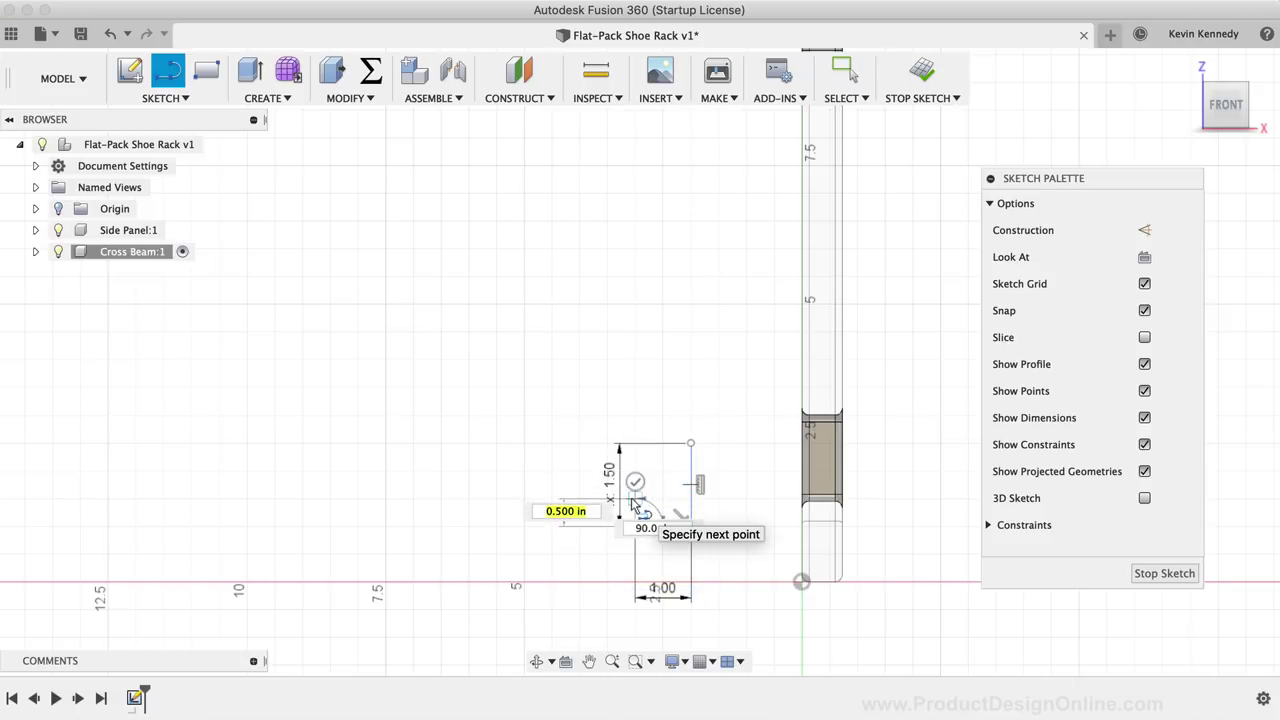
# Draw a vertical line of length crossBeam/2 upward from the left end of the 1 in line.
pyautogui.write('corr')
pyautogui.press('BackSpace')
pyautogui.press('BackSpace')
pyautogui.press('BackSpace')
pyautogui.write('rossBeam')
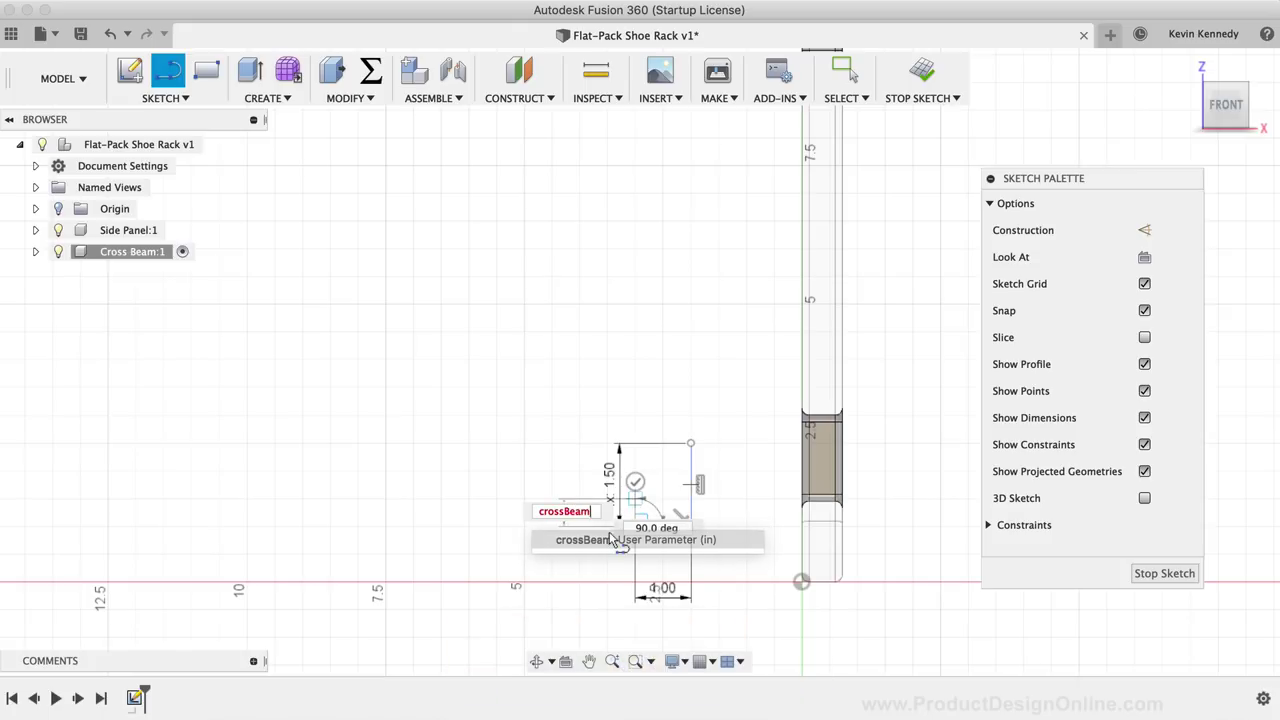
pyautogui.press('Return')
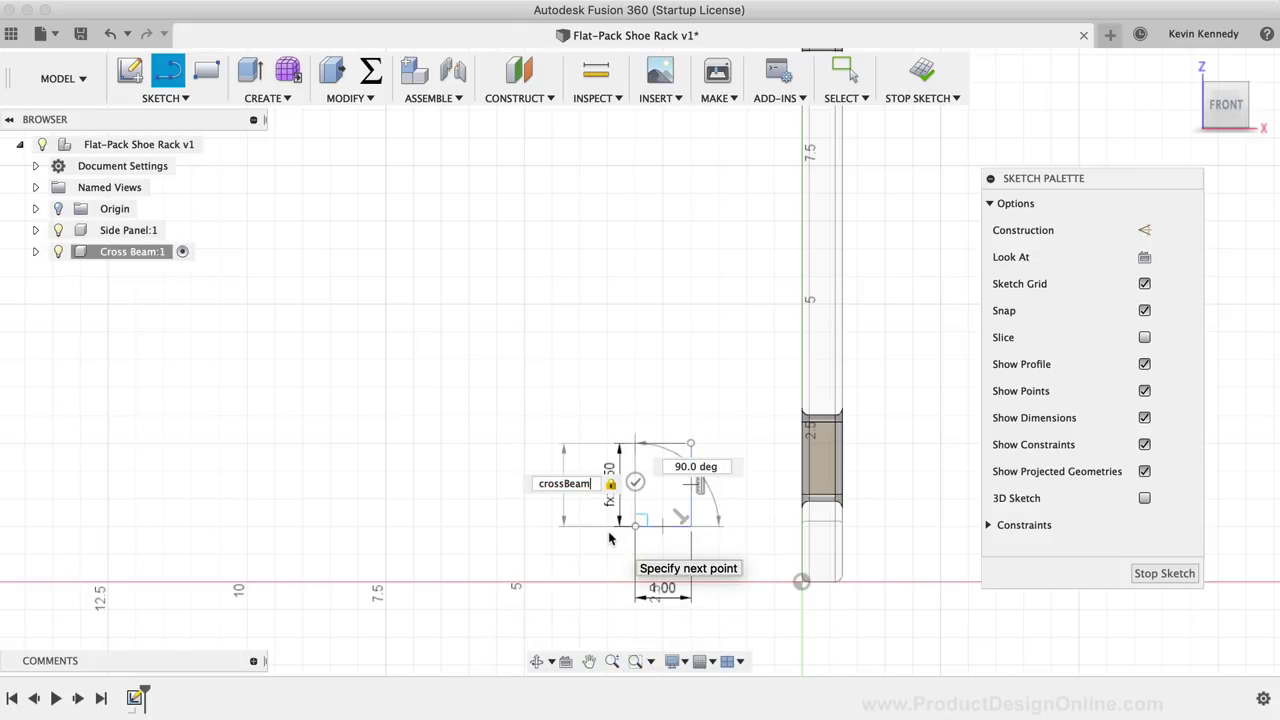
pyautogui.write('/2')
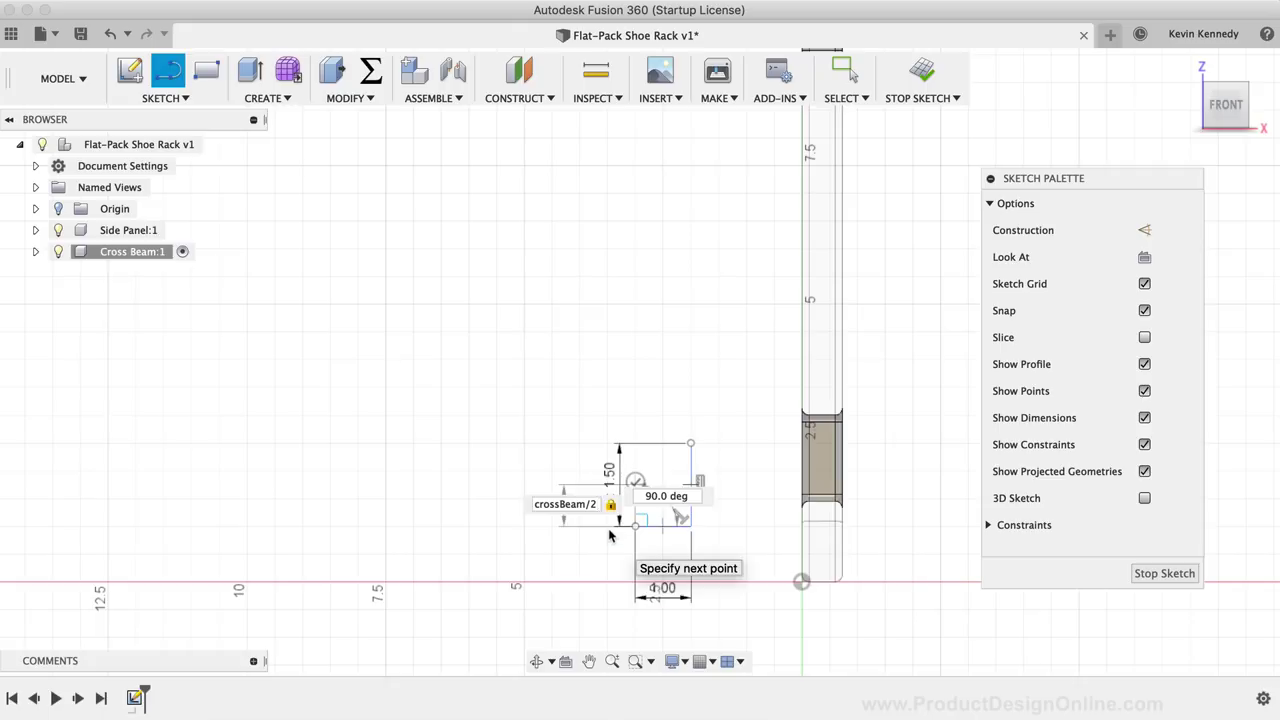
pyautogui.click(638, 460)
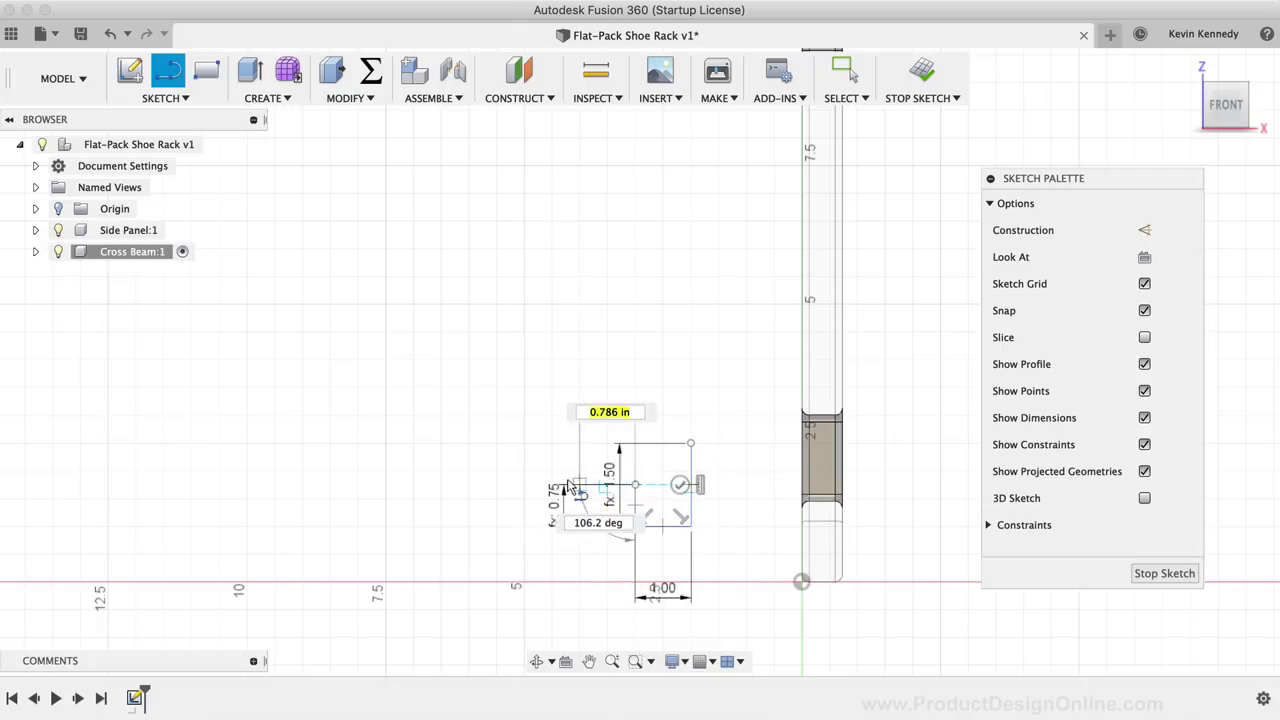
# Extend the profile with a horizontal line of length thickness running left from the half-height line's upper end.
pyautogui.write('thick')
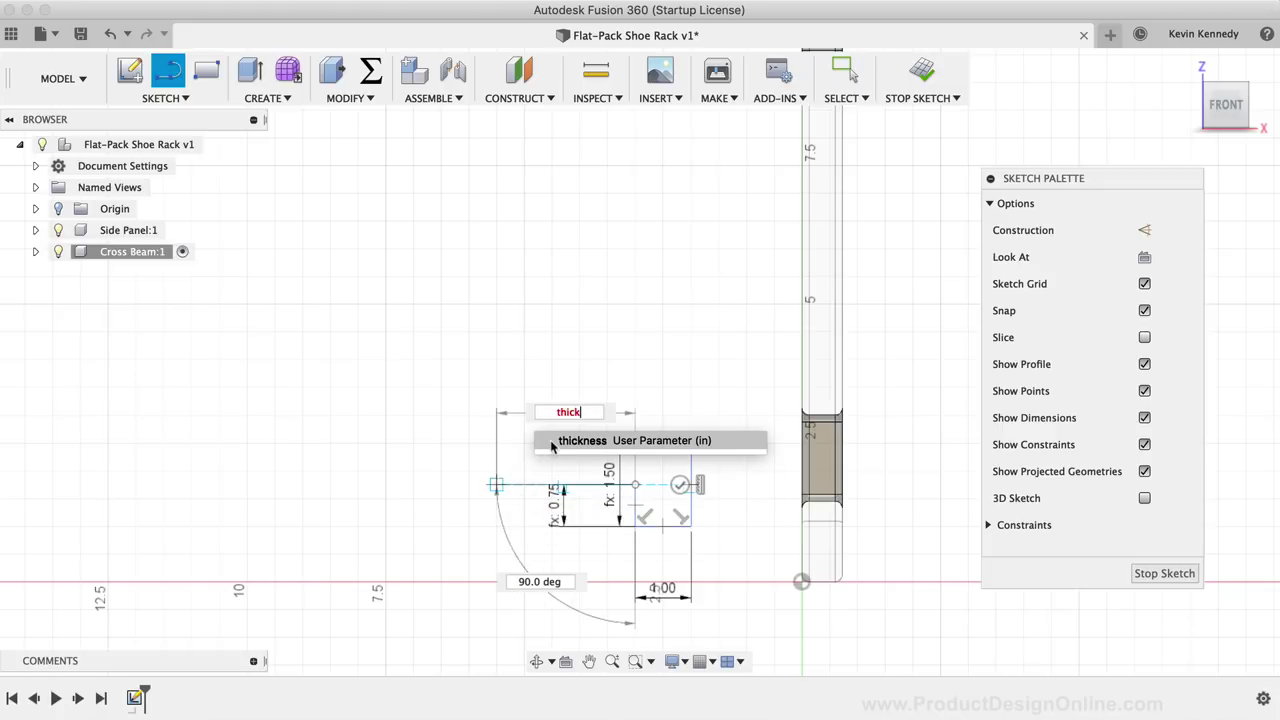
pyautogui.press('Tab')
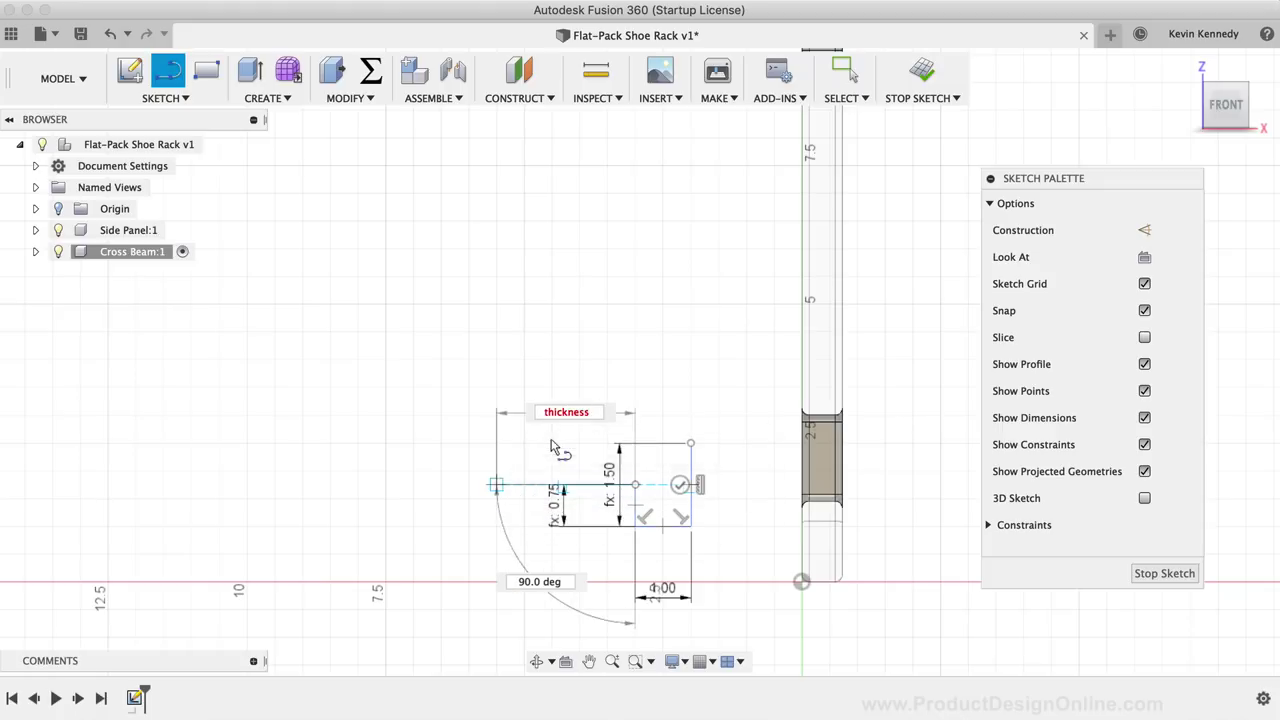
pyautogui.press('Tab')
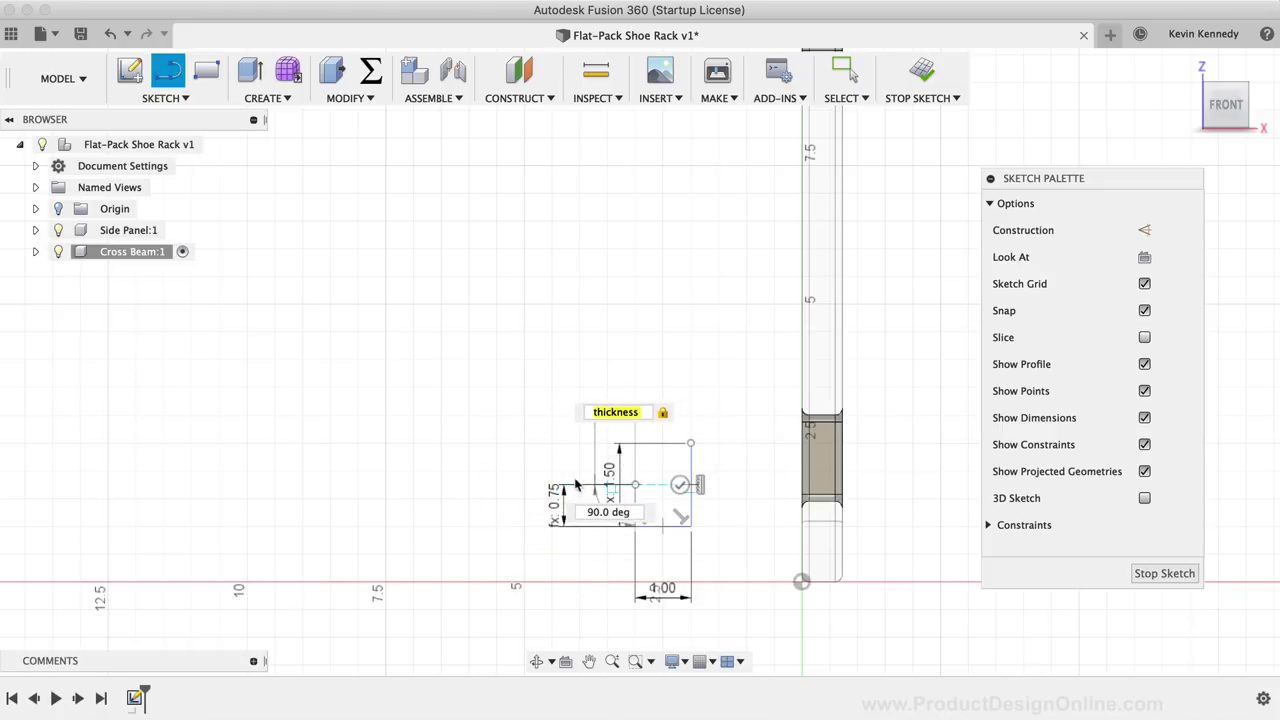
pyautogui.click(576, 488)
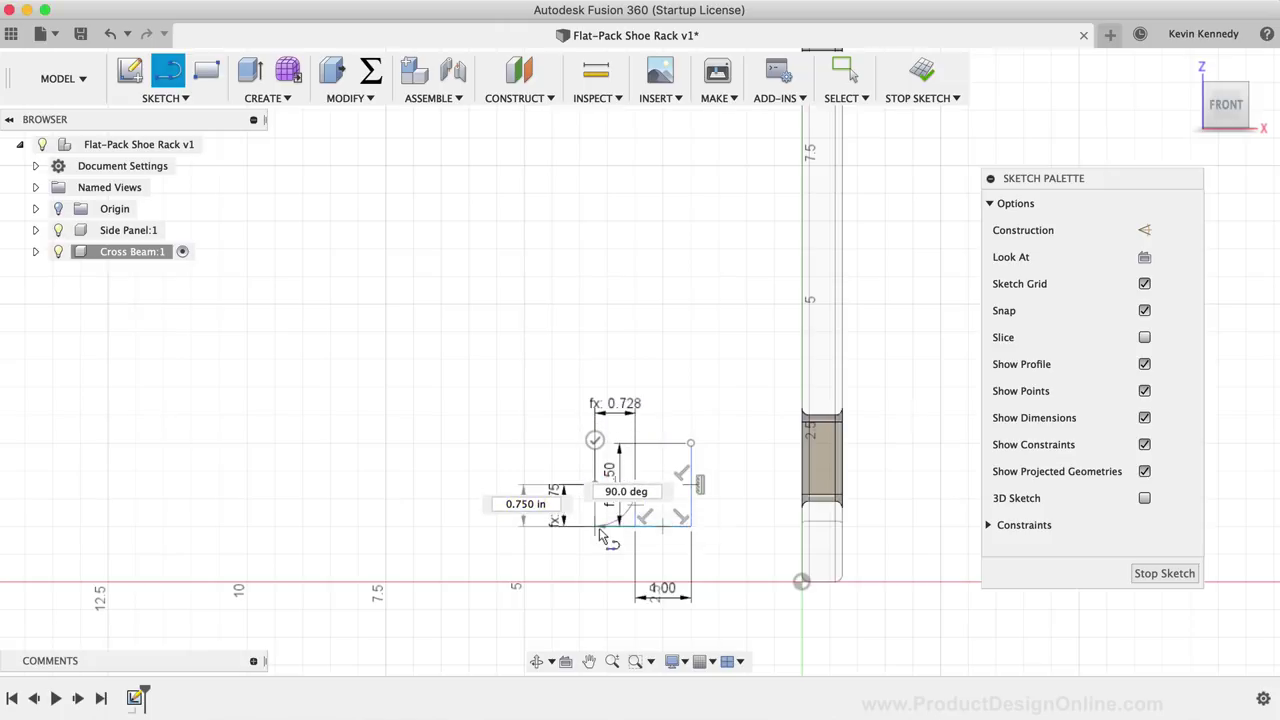
# Draw a vertical line of length crossBeam/2 downward from the left end of the thickness line, then end the line chain.
pyautogui.scroll(3, 585, 510)
pyautogui.scroll(4, 600, 533)
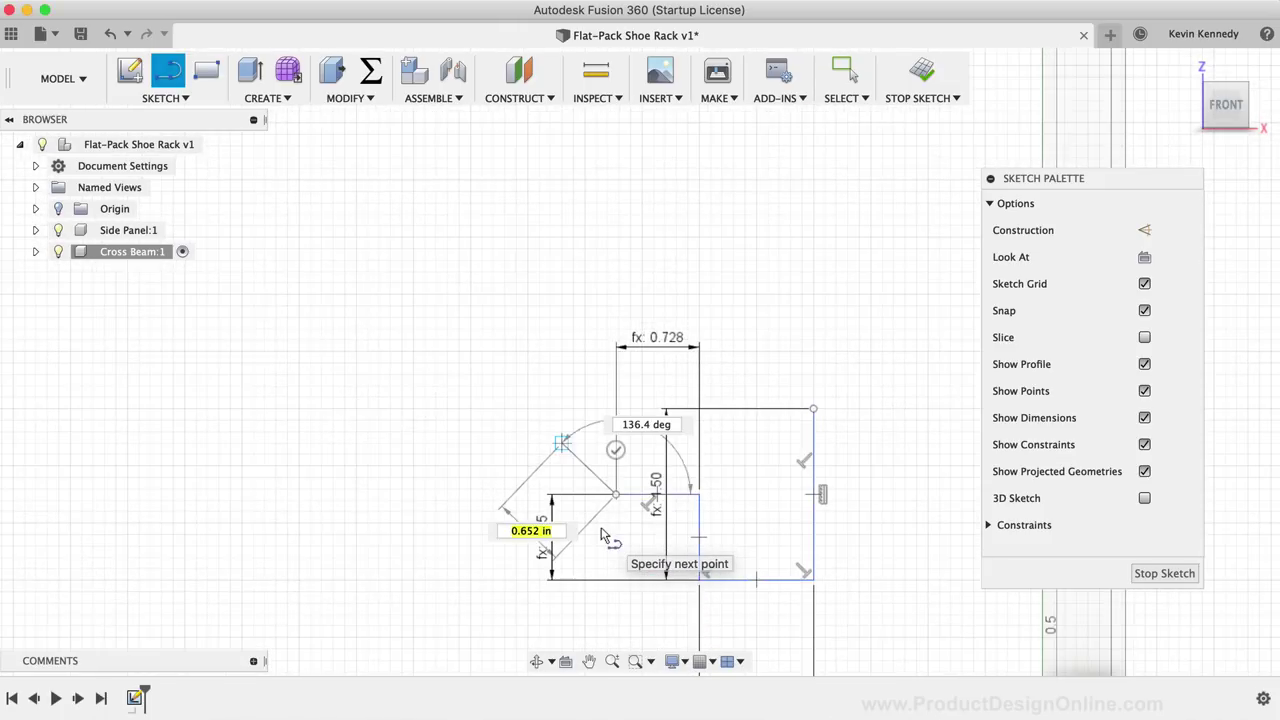
pyautogui.scroll(3, 600, 533)
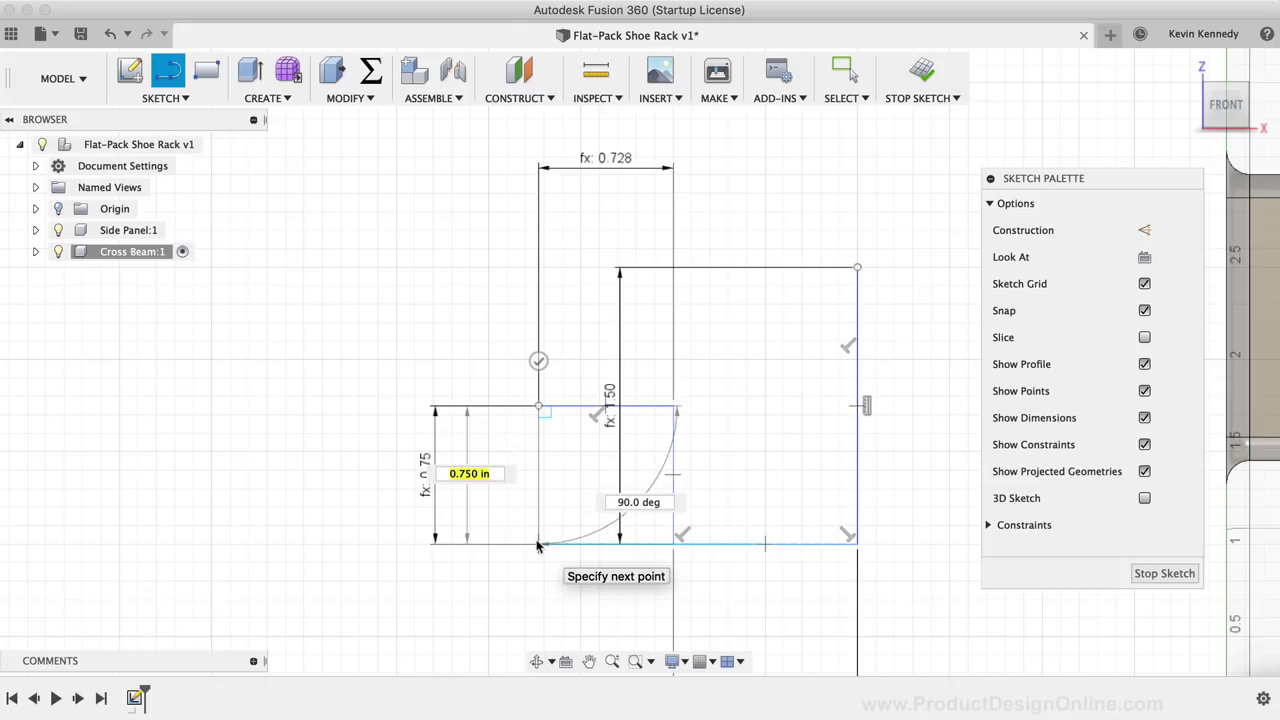
pyautogui.write('cross')
pyautogui.click(528, 503)
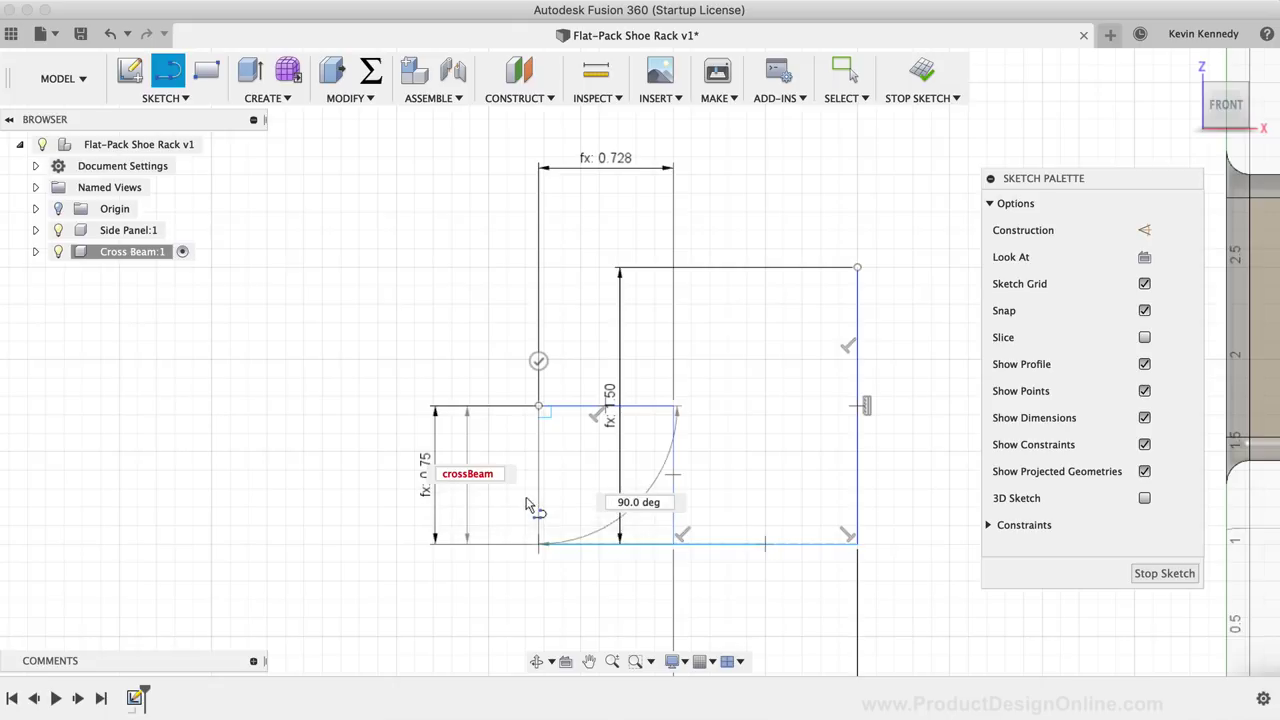
pyautogui.write('/2')
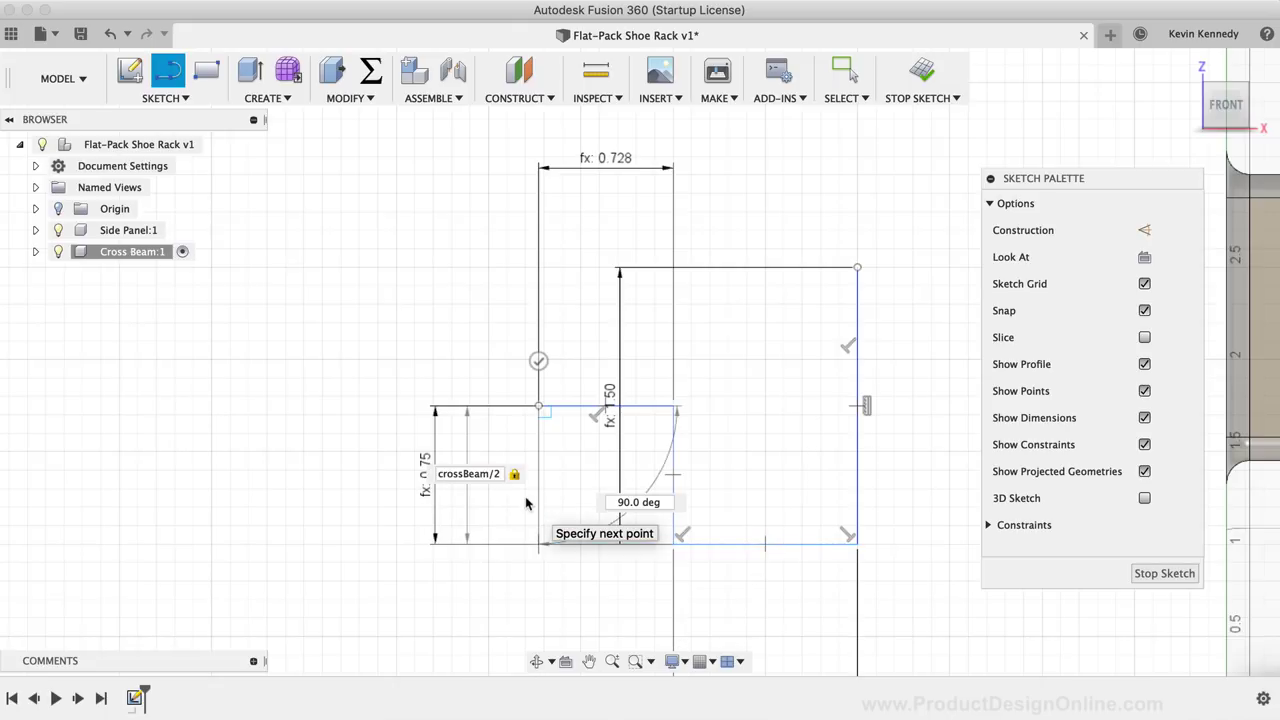
pyautogui.press('Return')
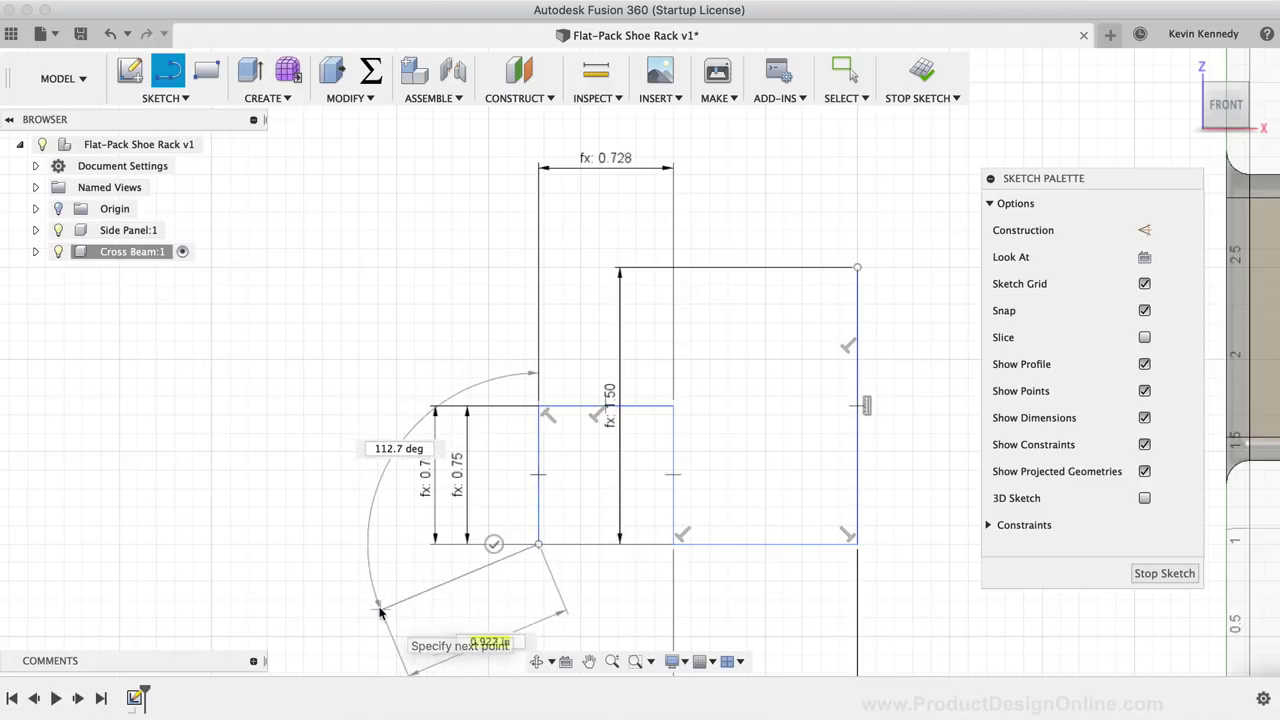
pyautogui.press('Escape')
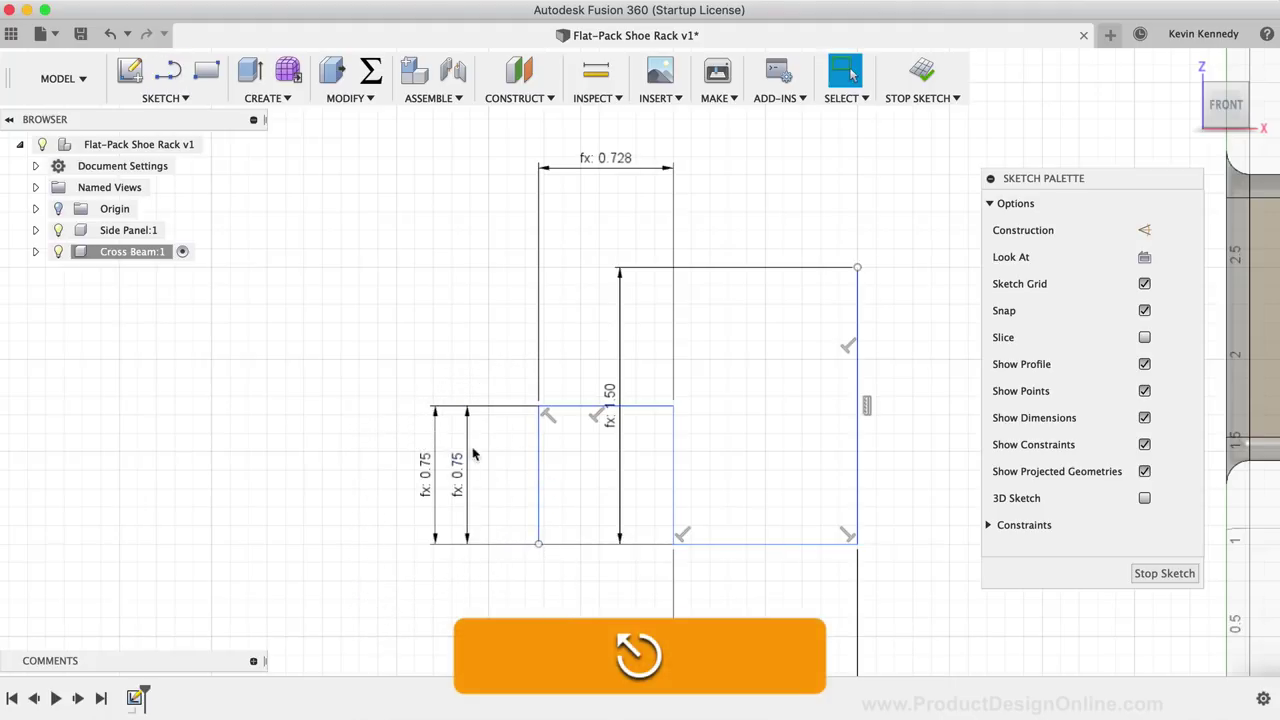
# Reposition the notch's inner height and width dimensions and the outer crossBeam dimension so they sit clear of each other beside their lines.
pyautogui.moveTo(467, 470); pyautogui.dragTo(749, 503)
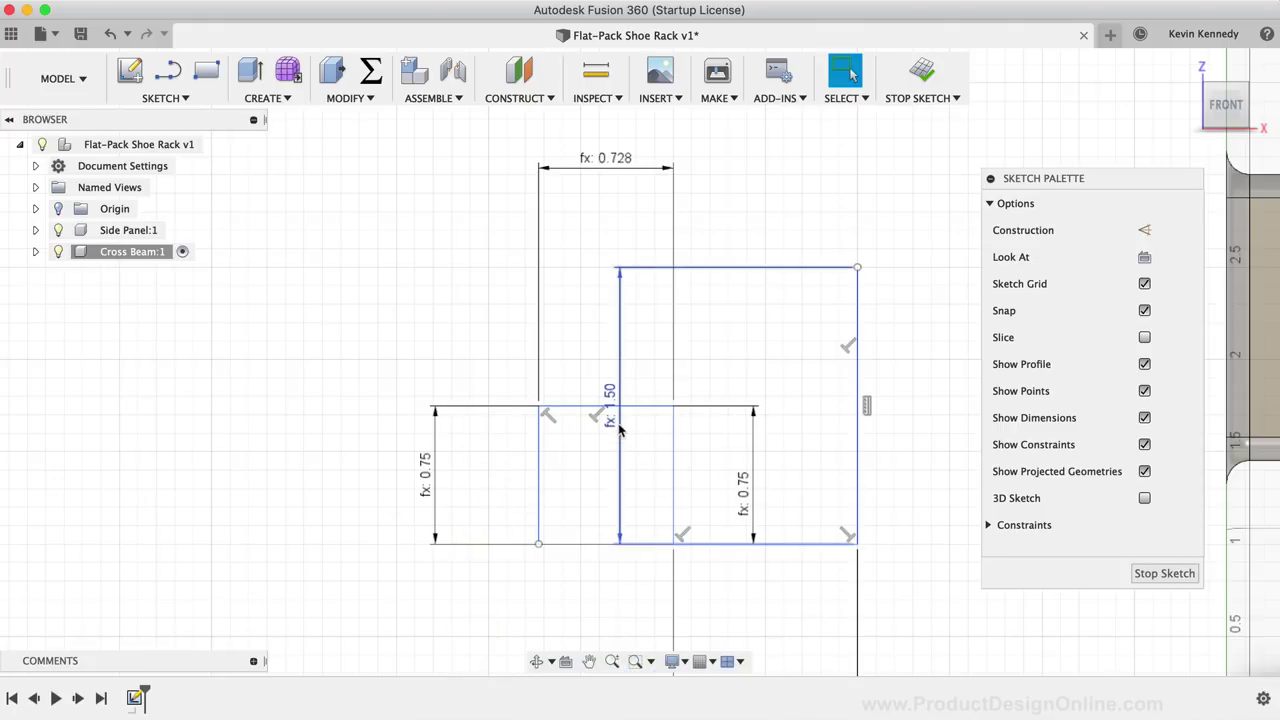
pyautogui.moveTo(610, 424); pyautogui.dragTo(906, 432)
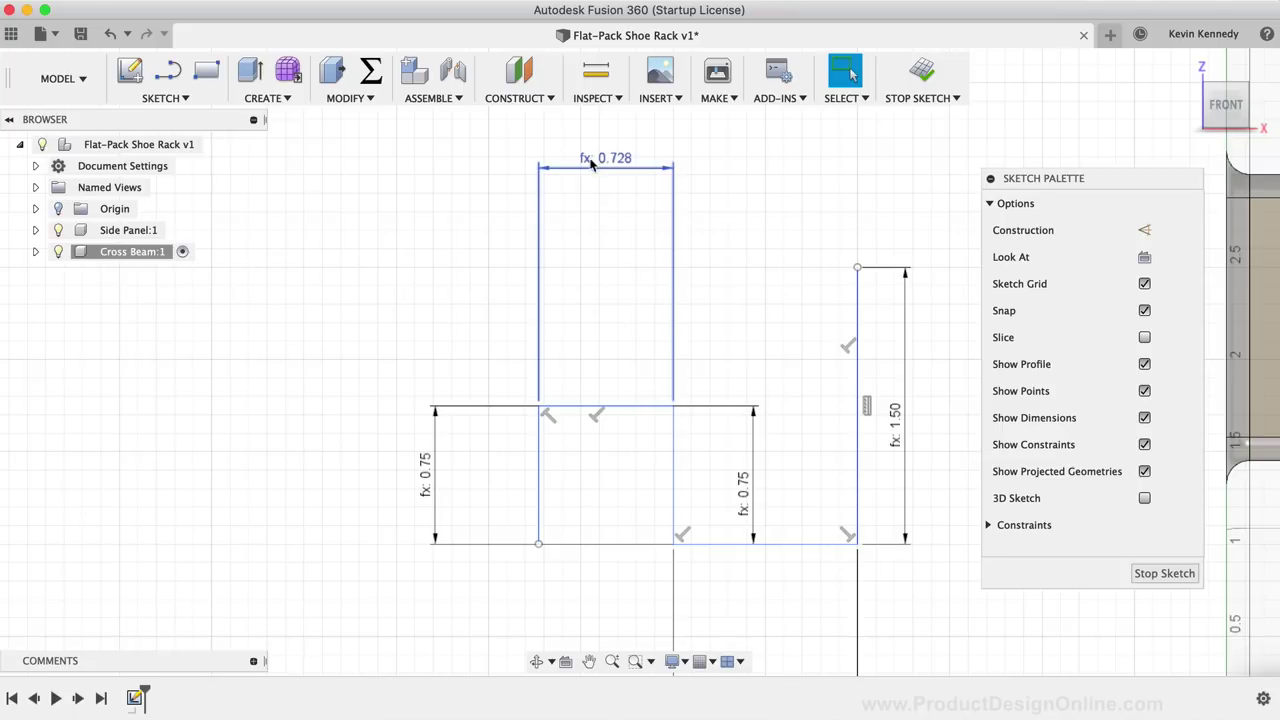
pyautogui.moveTo(595, 165); pyautogui.dragTo(593, 386)
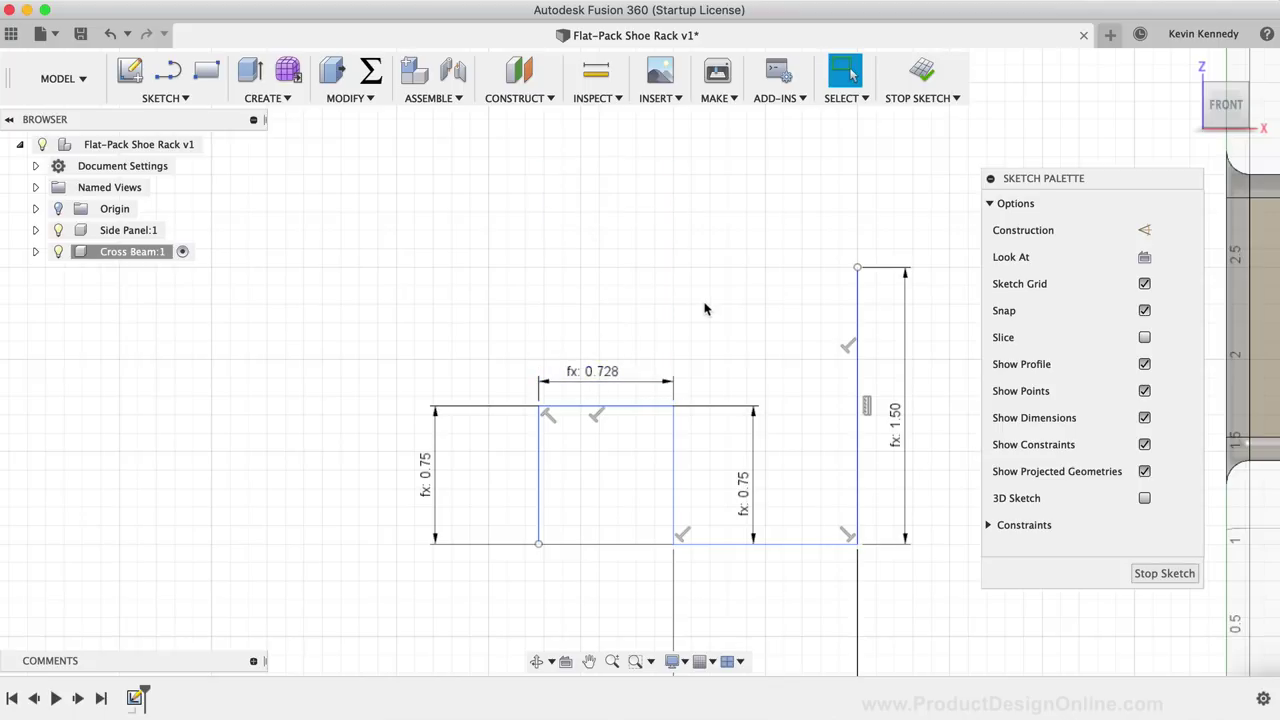
# Draw a horizontal line of length length/2 running left from the upper end of the full-height vertical line.
pyautogui.press('l')
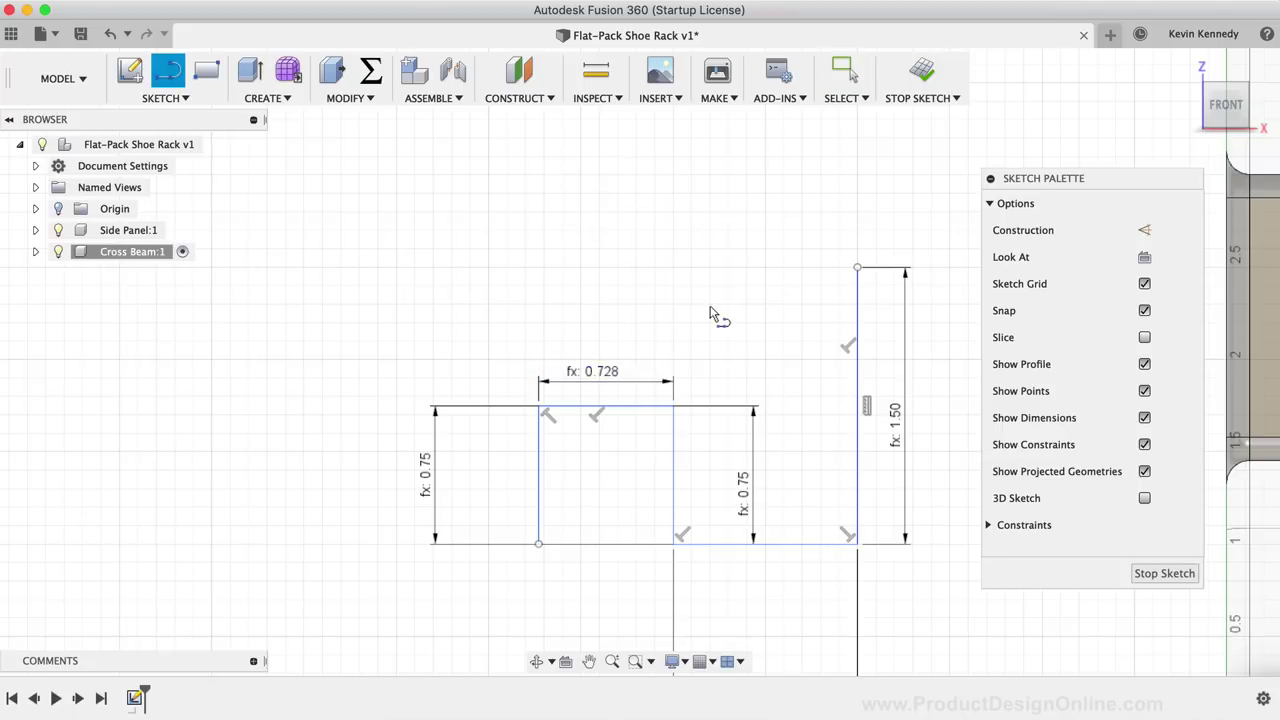
pyautogui.click(857, 270)
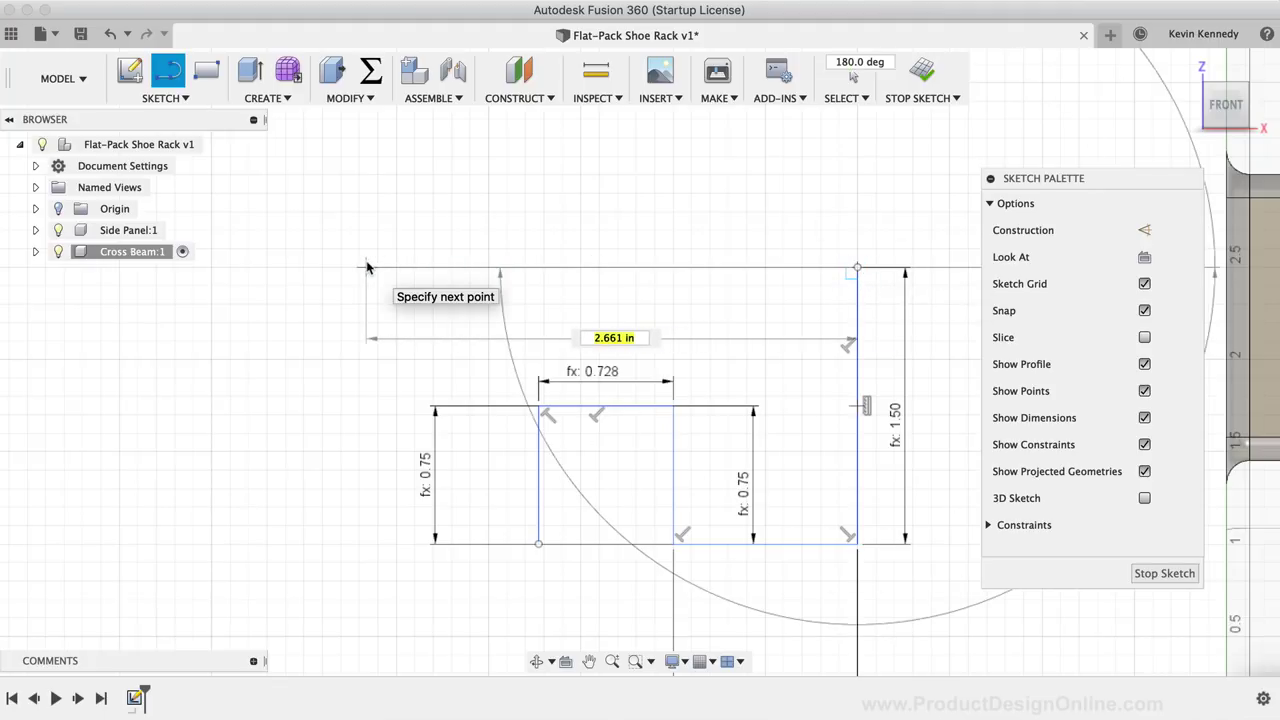
pyautogui.write('len')
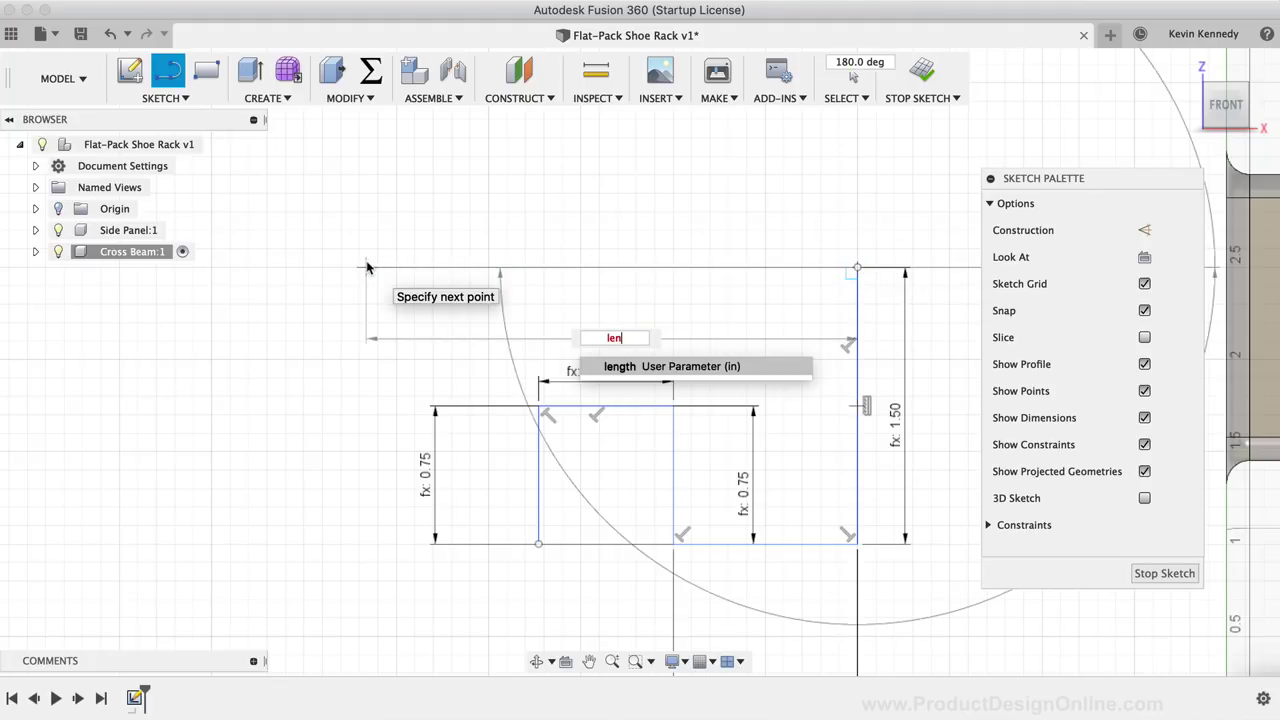
pyautogui.click(625, 368)
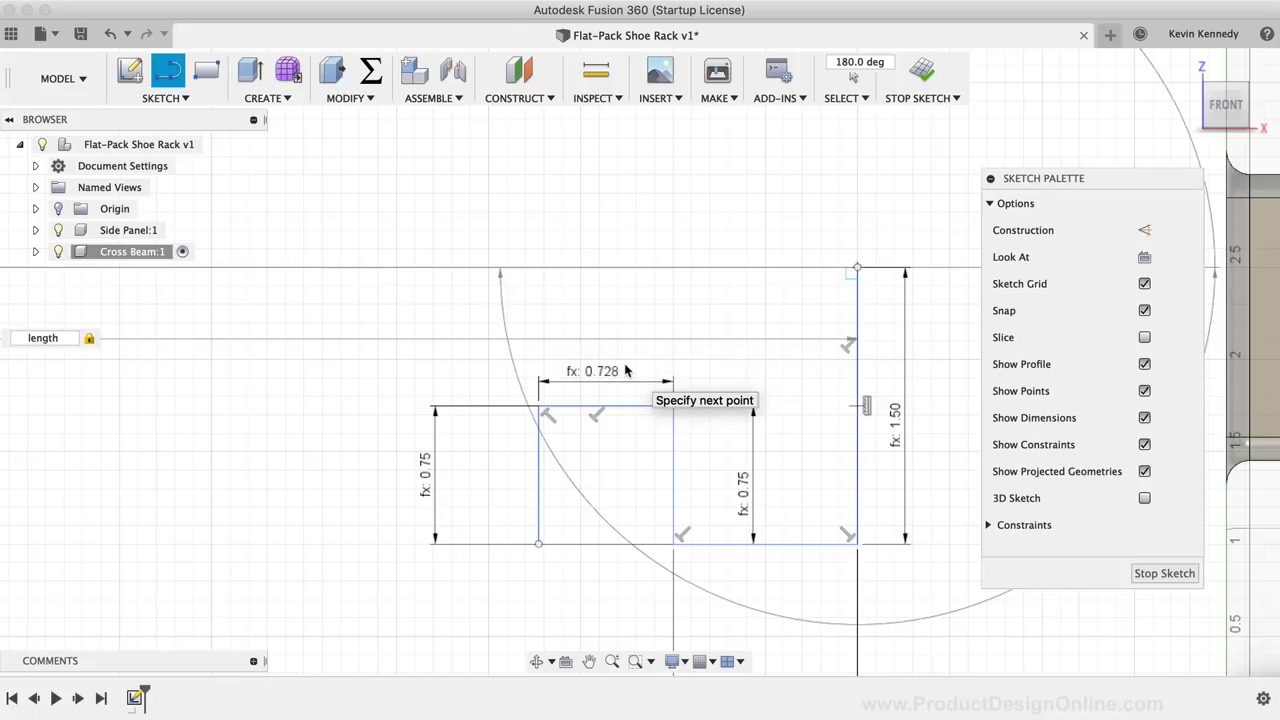
pyautogui.write('/2')
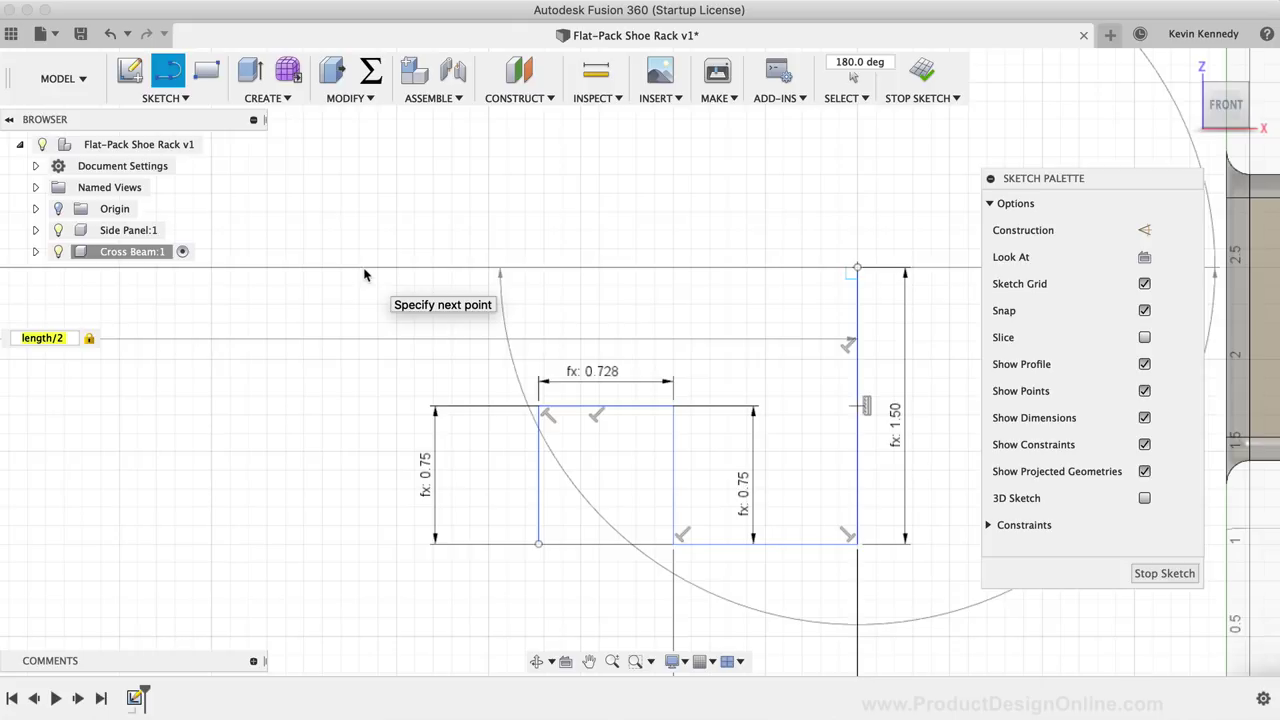
pyautogui.press('Return')
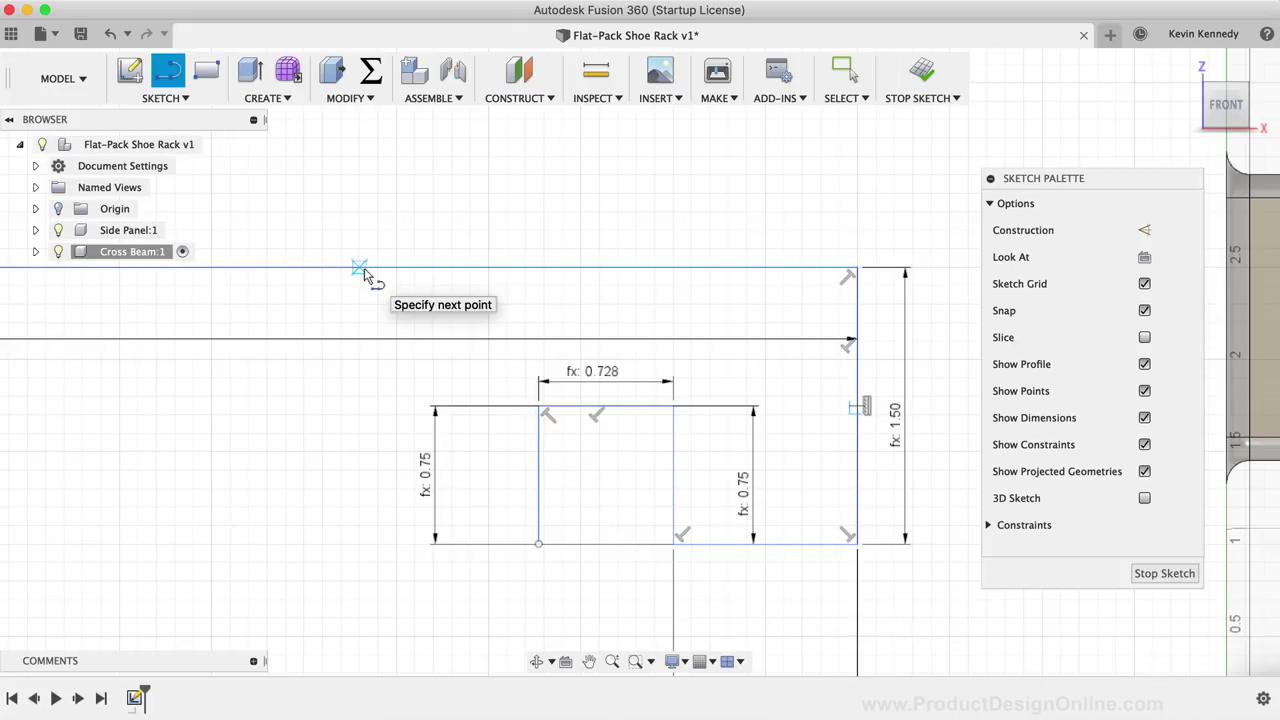
# Draw a vertical construction line of length crossBeam downward from the left end of the length/2 line.
pyautogui.scroll(-5, 365, 275)
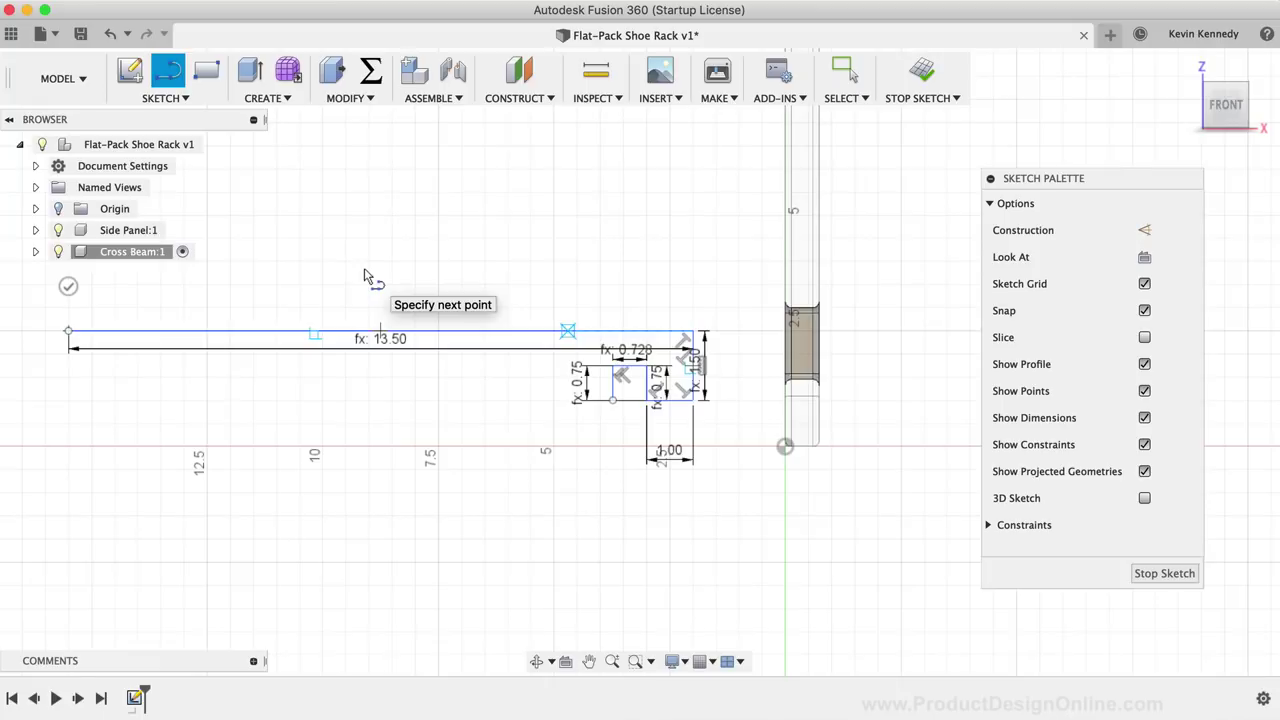
pyautogui.hscroll(-5, 333, 282)
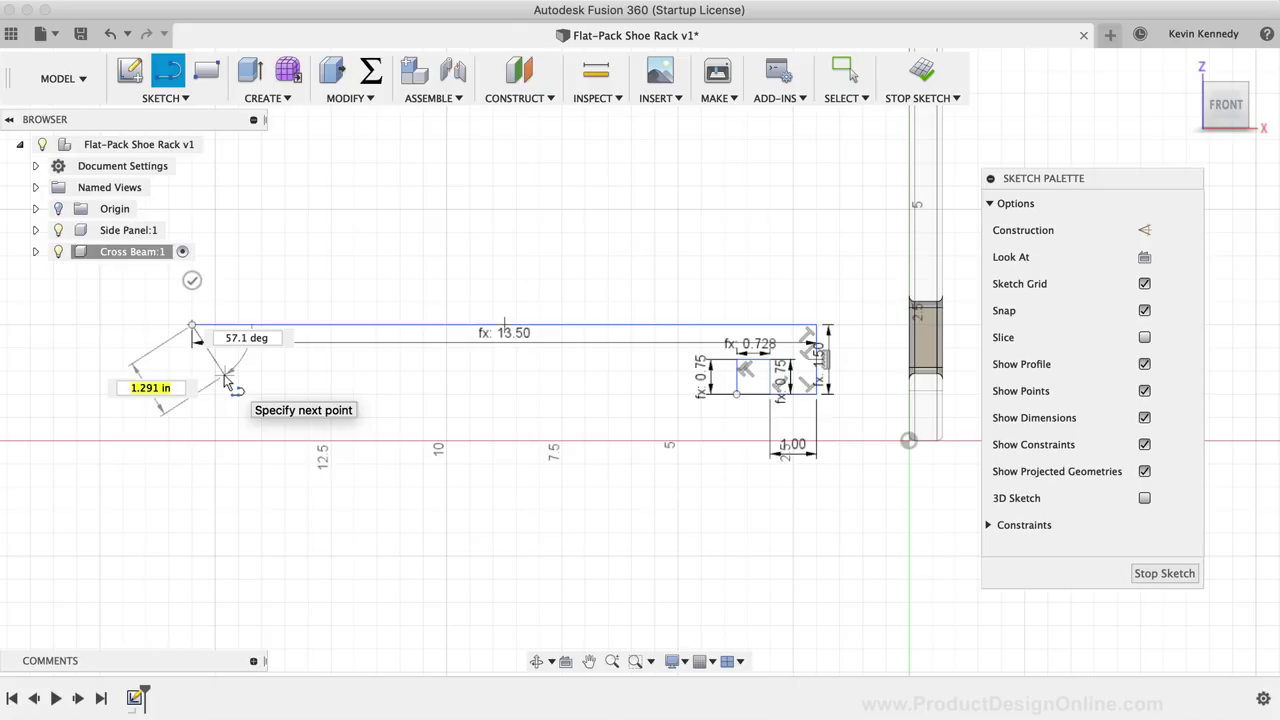
pyautogui.click(1146, 232)
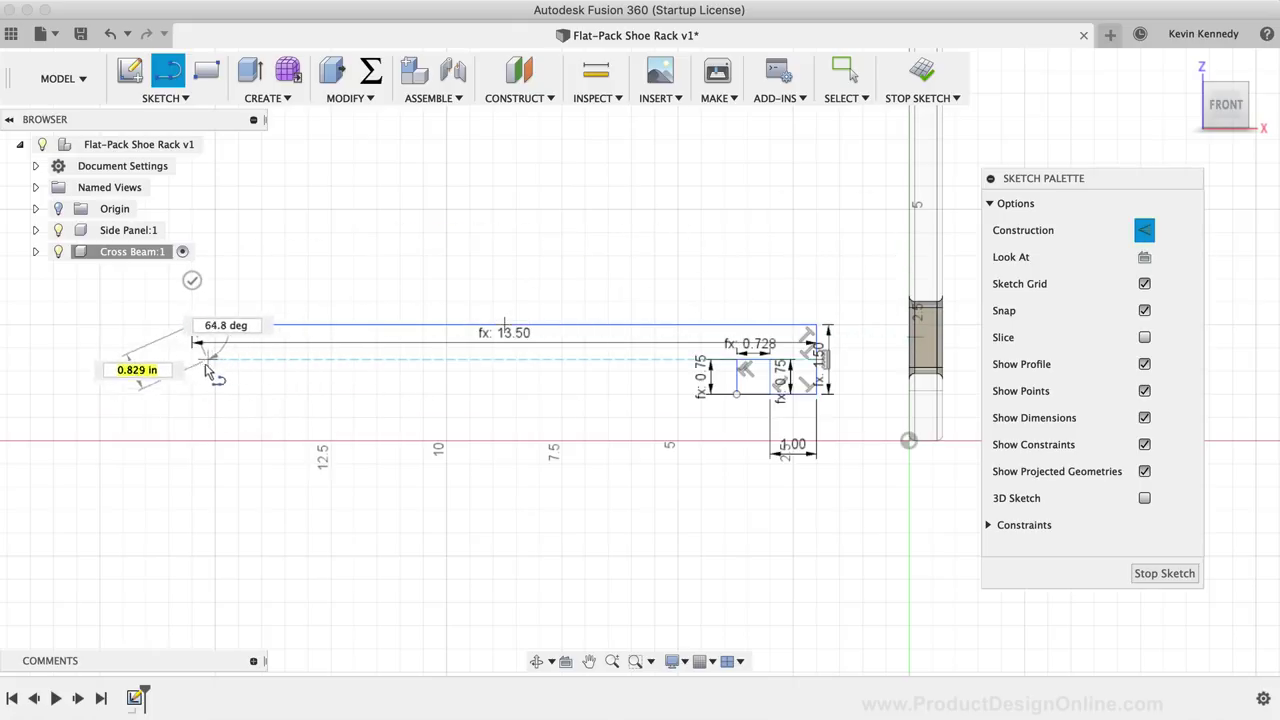
pyautogui.write('cr')
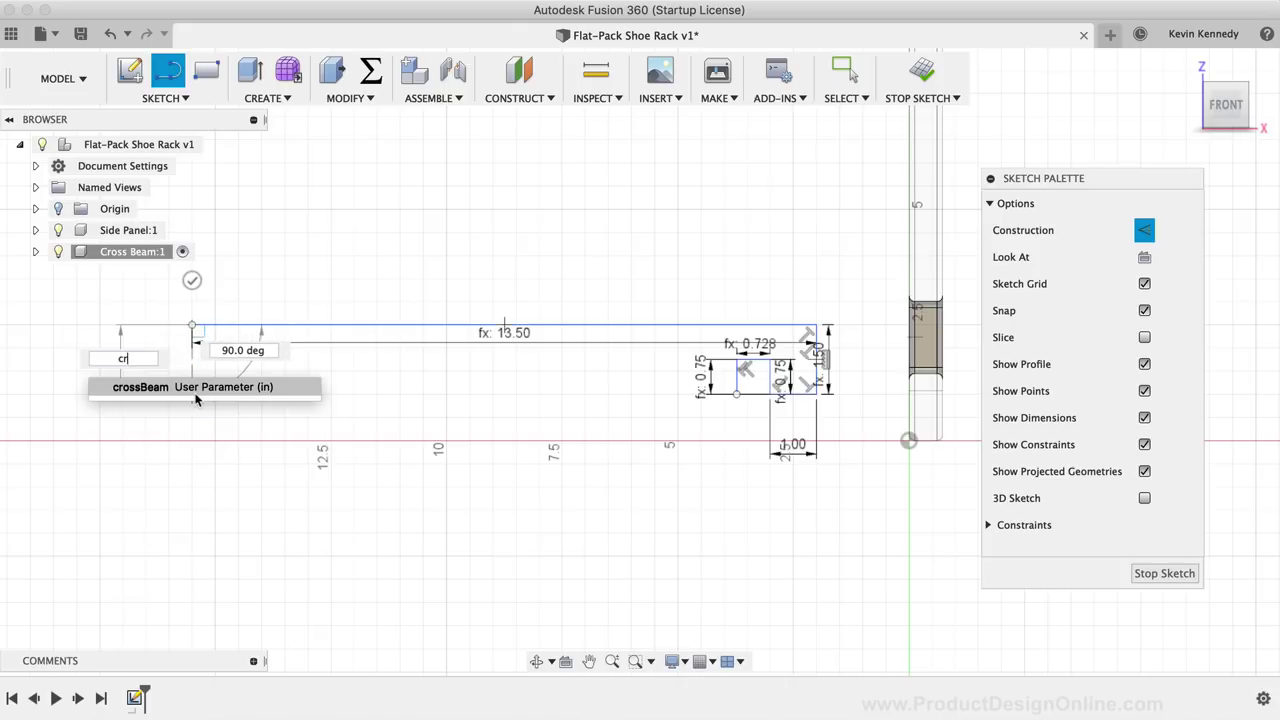
pyautogui.write('o')
pyautogui.press('Tab')
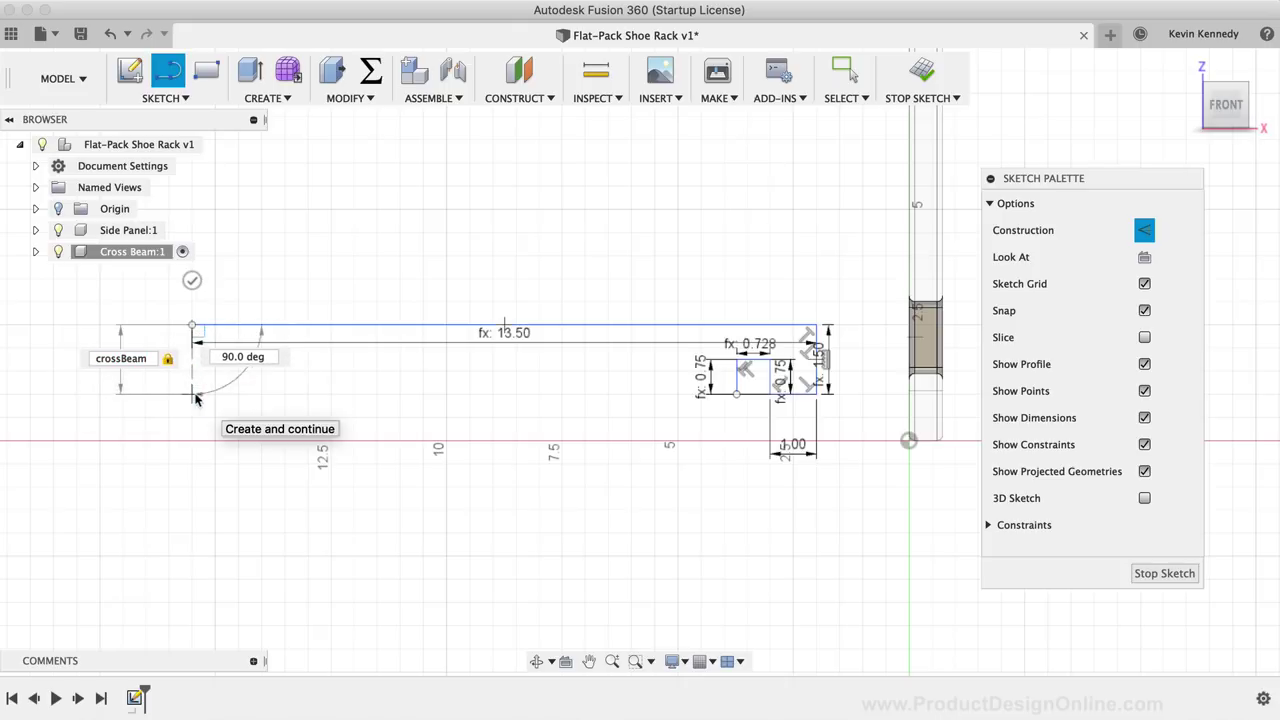
pyautogui.press('Return')
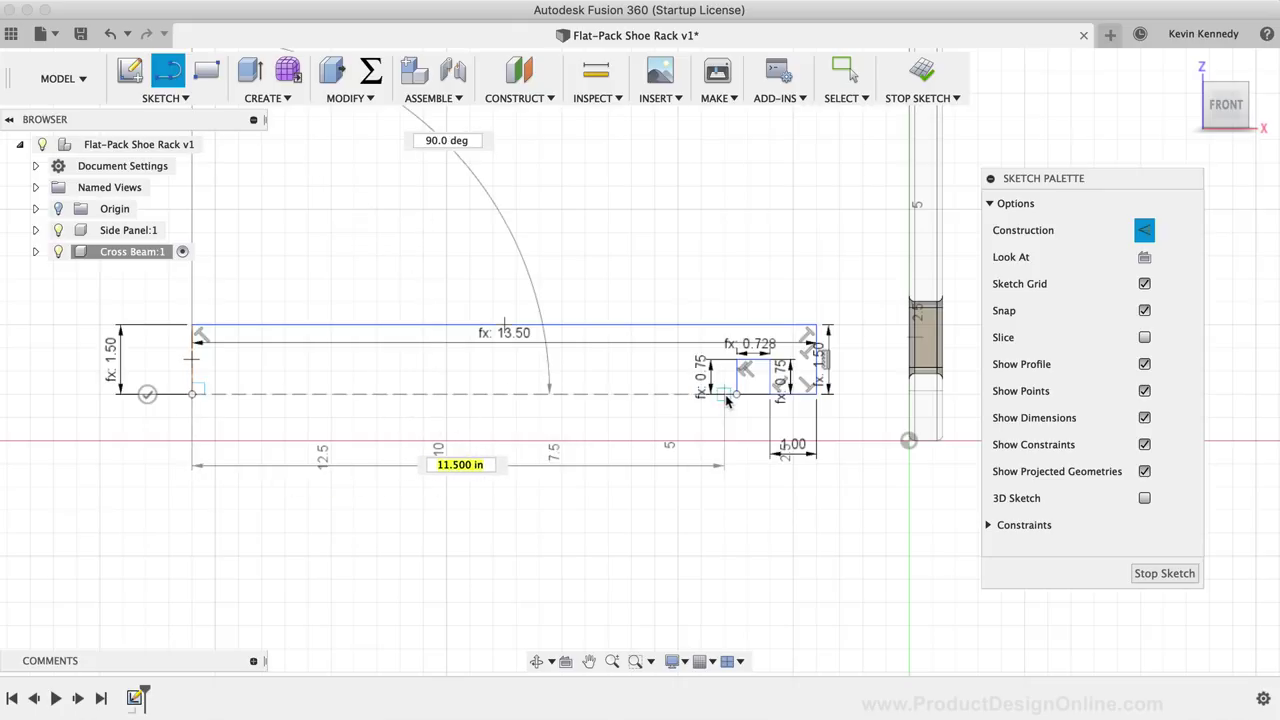
# Close the half profile with a normal line from the construction line's lower end to the notch's lower-left corner.
pyautogui.click(1145, 232)
pyautogui.click(1146, 233)
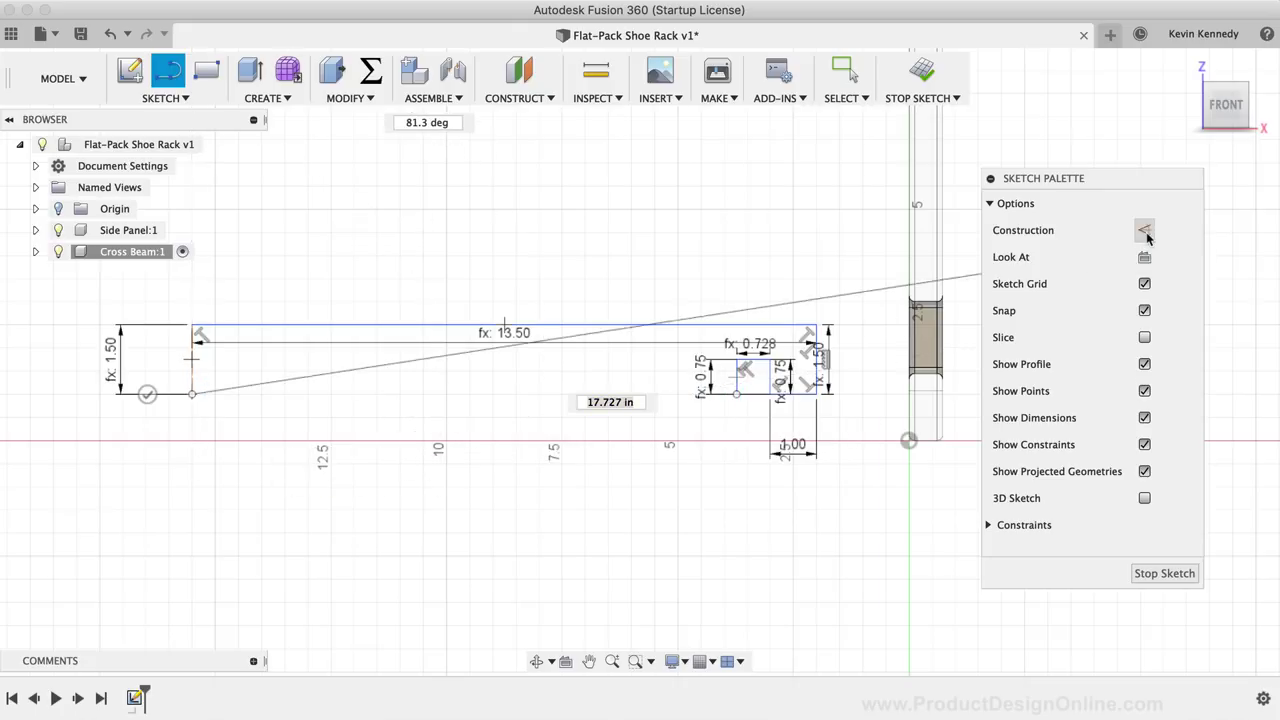
pyautogui.click(736, 397)
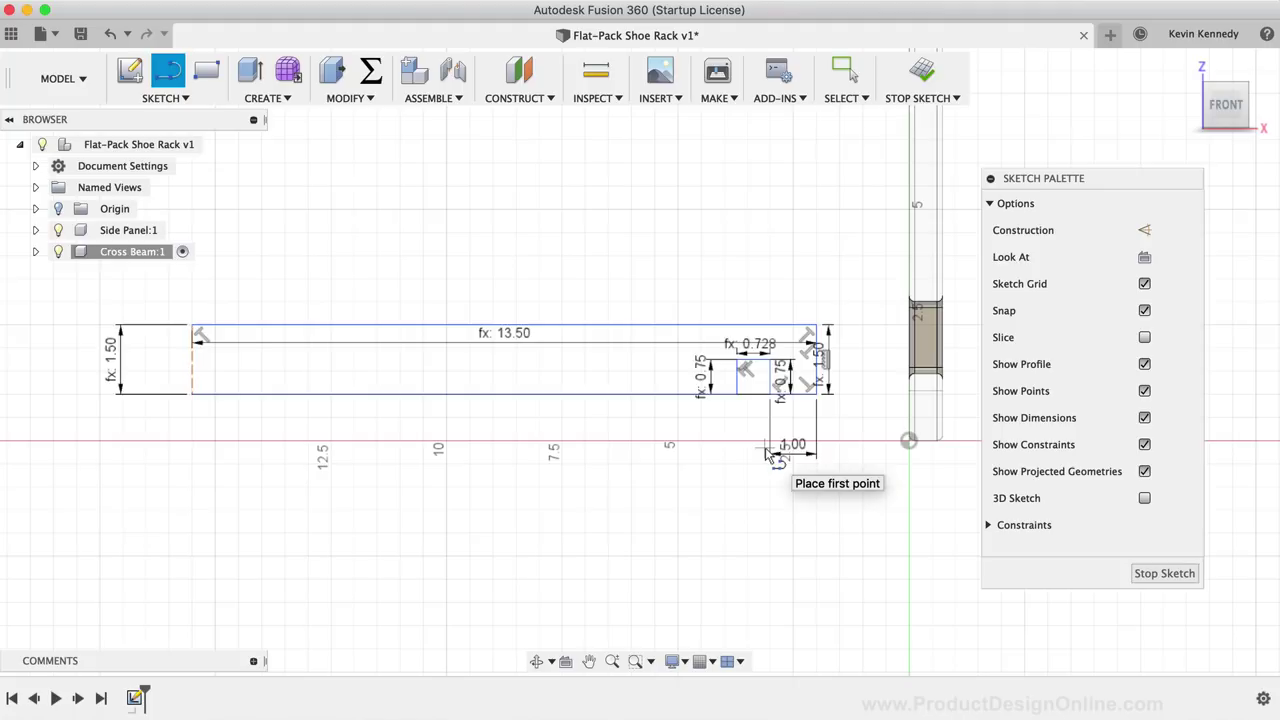
pyautogui.press('Return')
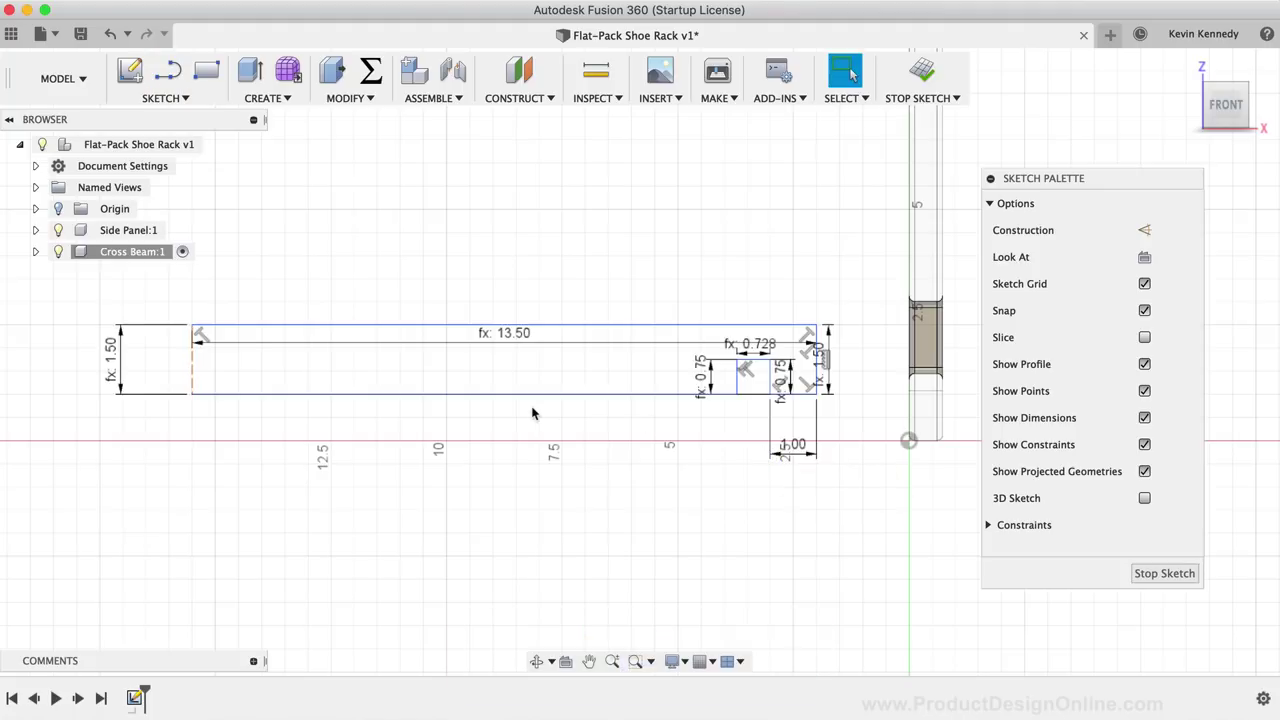
# Mirror the half profile's lines across the vertical construction line, leaving that line out of the mirrored objects.
pyautogui.hscroll(-3, 532, 413)
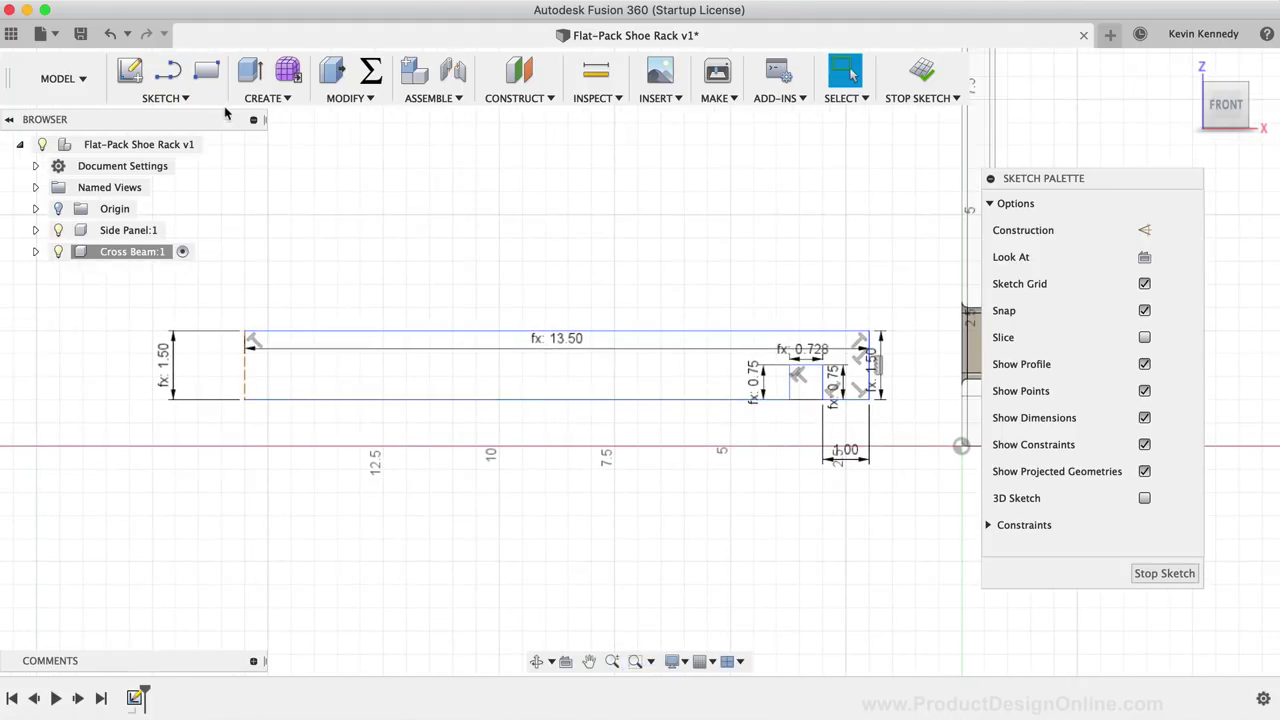
pyautogui.click(165, 98)
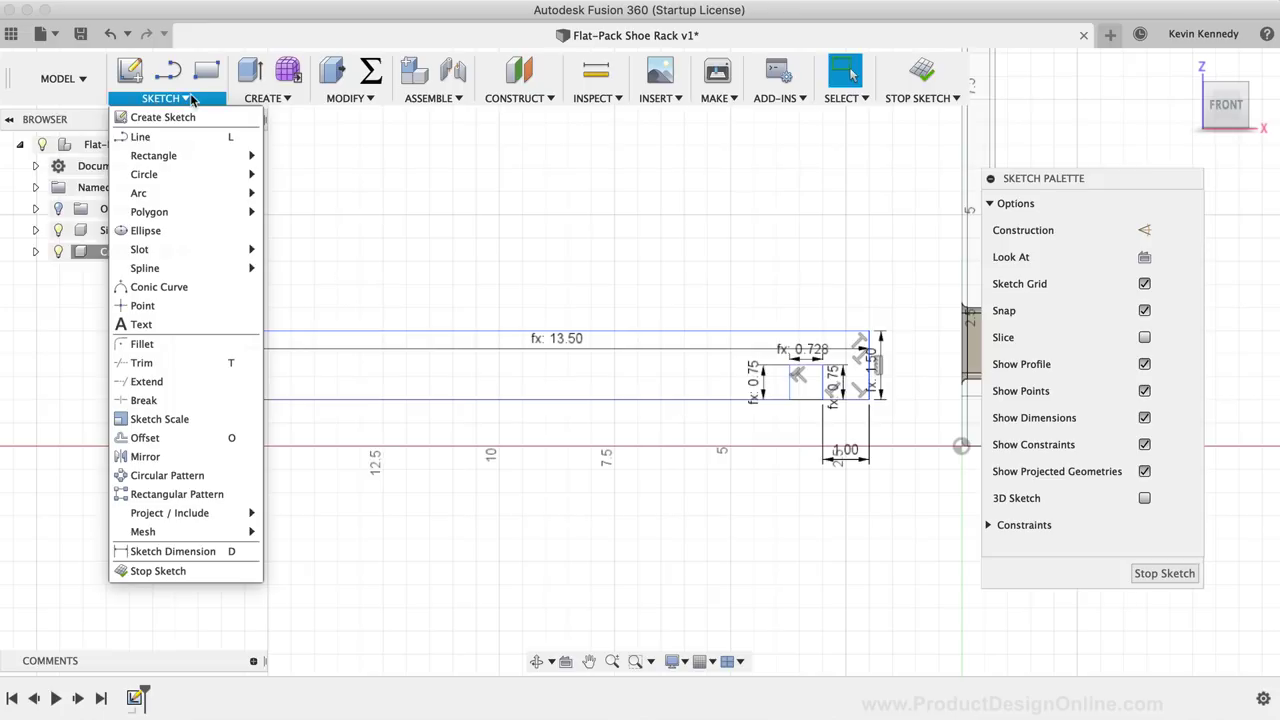
pyautogui.click(146, 456)
pyautogui.moveTo(198, 299)
pyautogui.mouseDown()
pyautogui.moveTo(560, 400)
pyautogui.moveTo(923, 480)
pyautogui.moveTo(905, 438)
pyautogui.mouseUp()
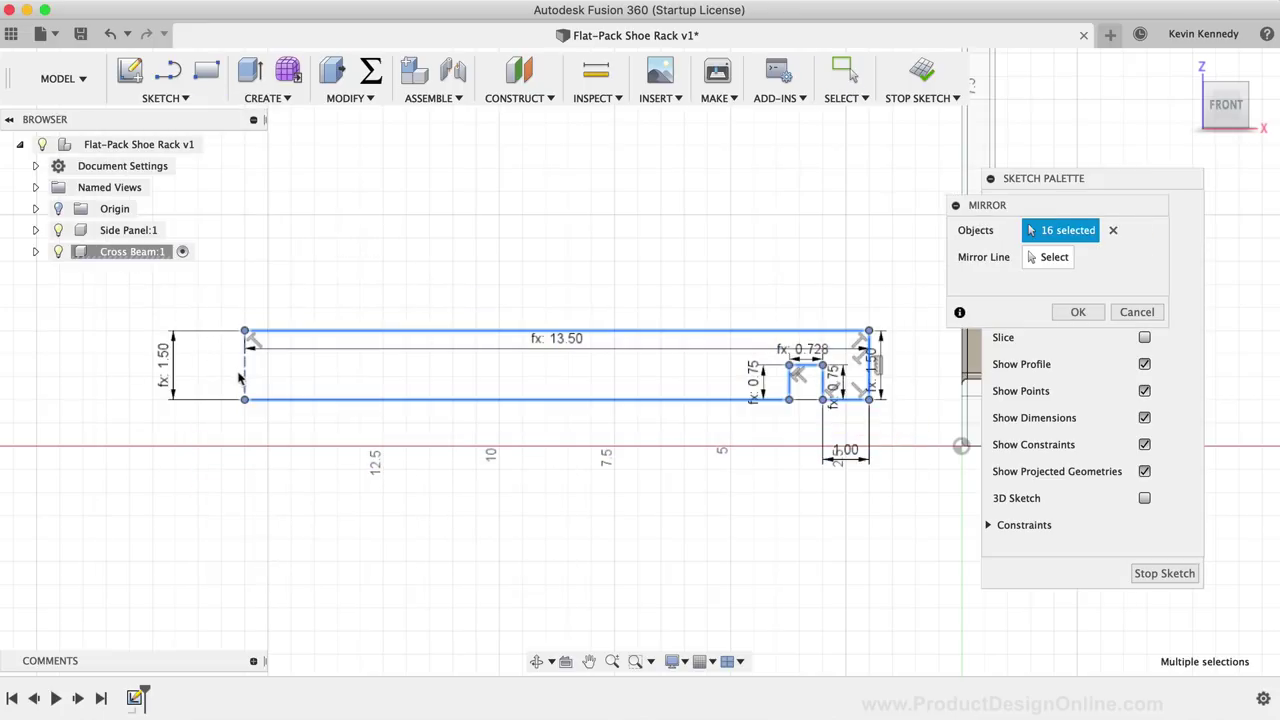
pyautogui.click(246, 377)
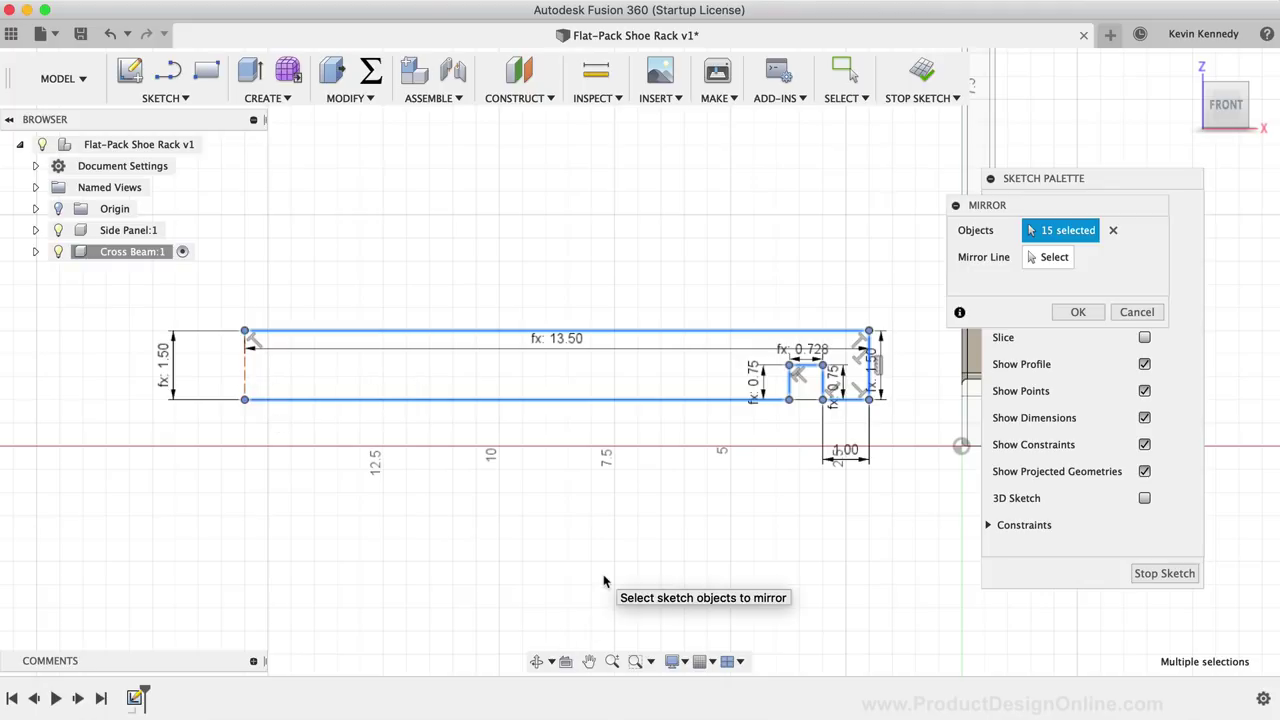
pyautogui.click(1055, 261)
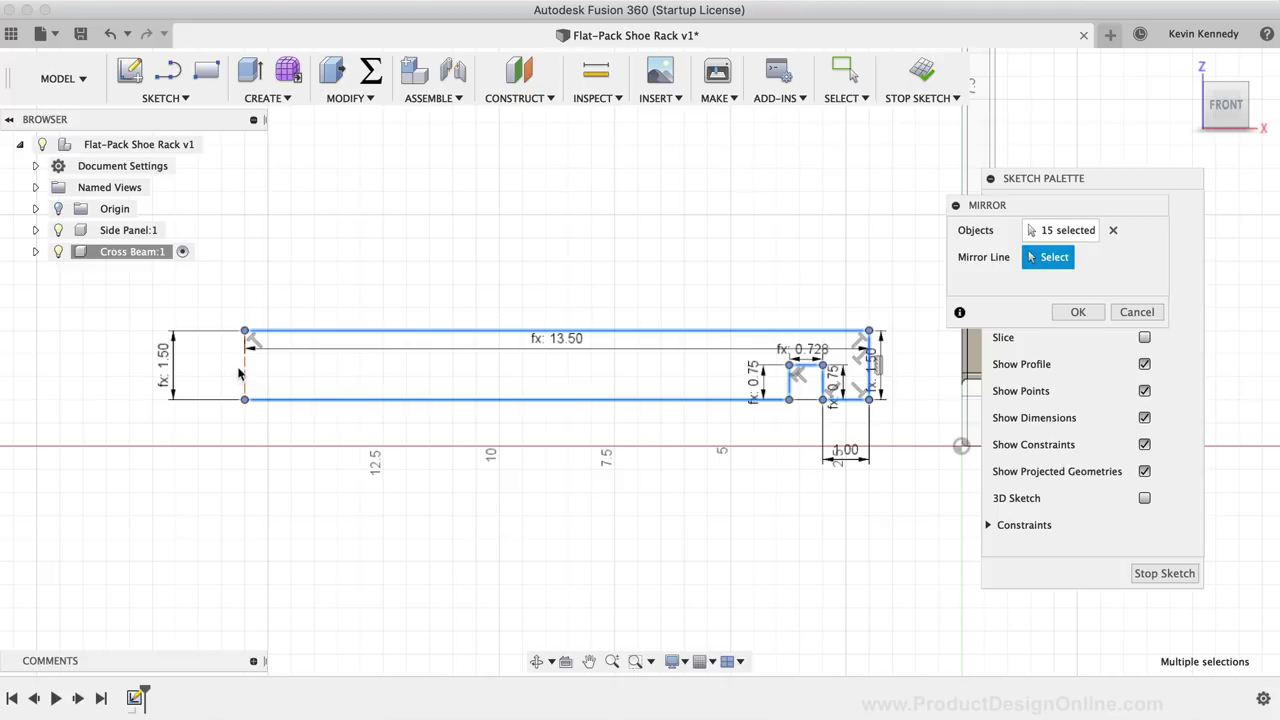
pyautogui.click(245, 373)
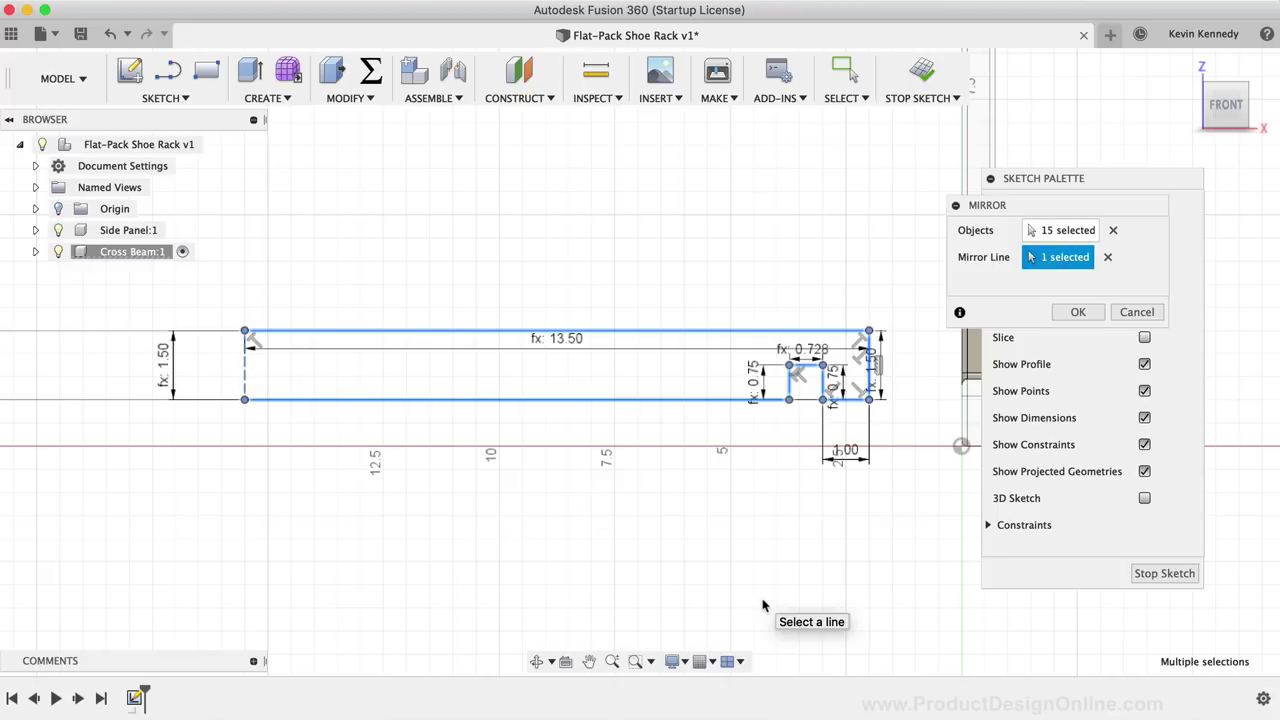
pyautogui.scroll(-2, 762, 605)
pyautogui.scroll(-2, 762, 605)
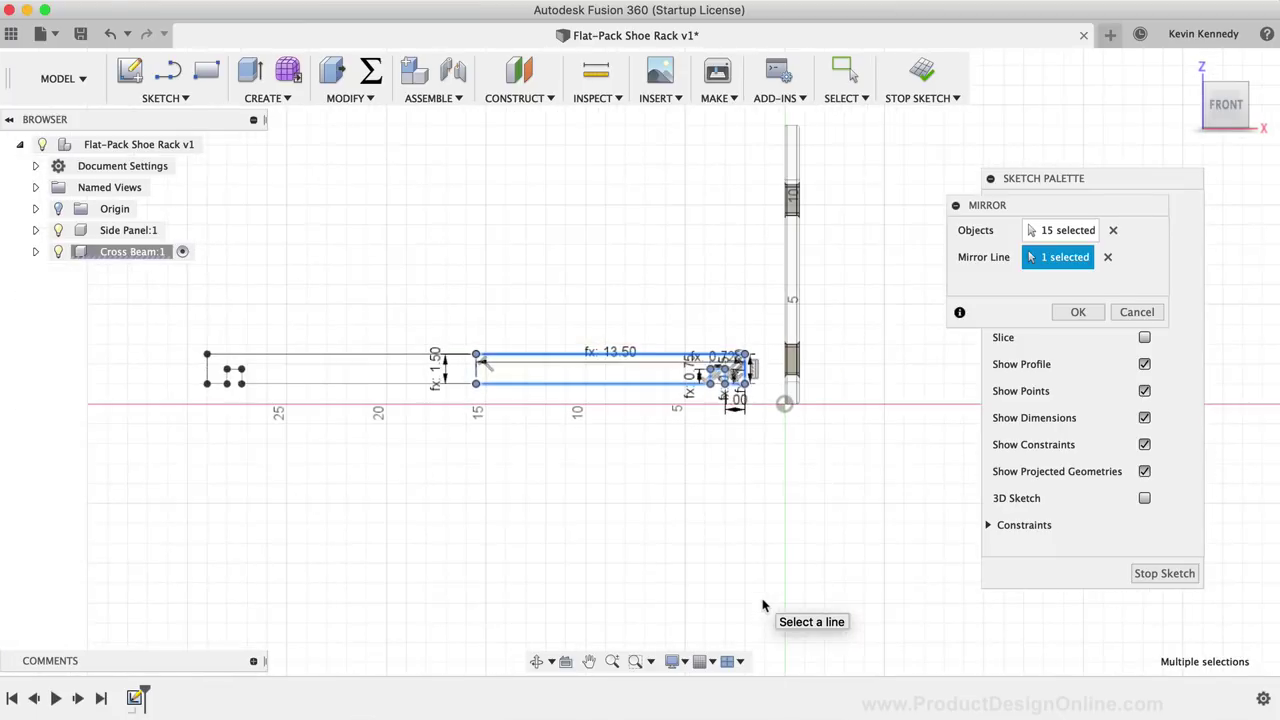
pyautogui.click(1078, 314)
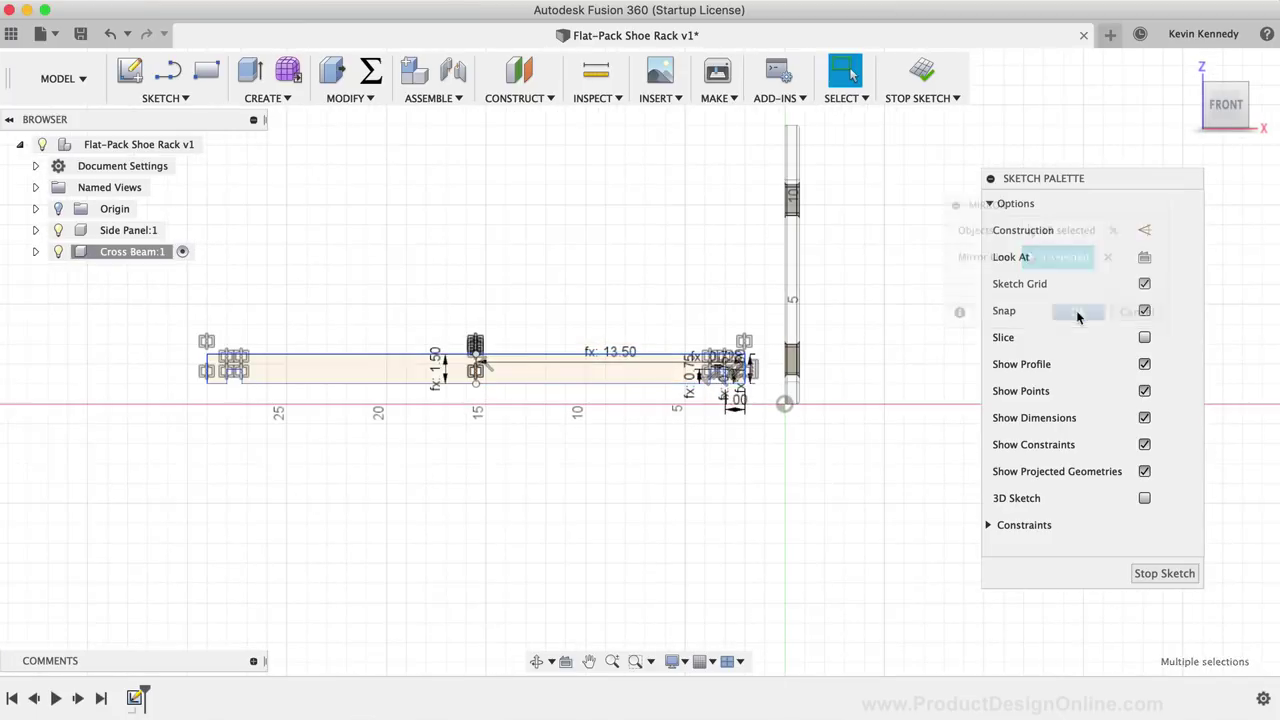
# Extrude the mirrored Cross Beam profile as a new body by the thickness parameter.
pyautogui.scroll(3, 350, 336)
pyautogui.scroll(3, 354, 341)
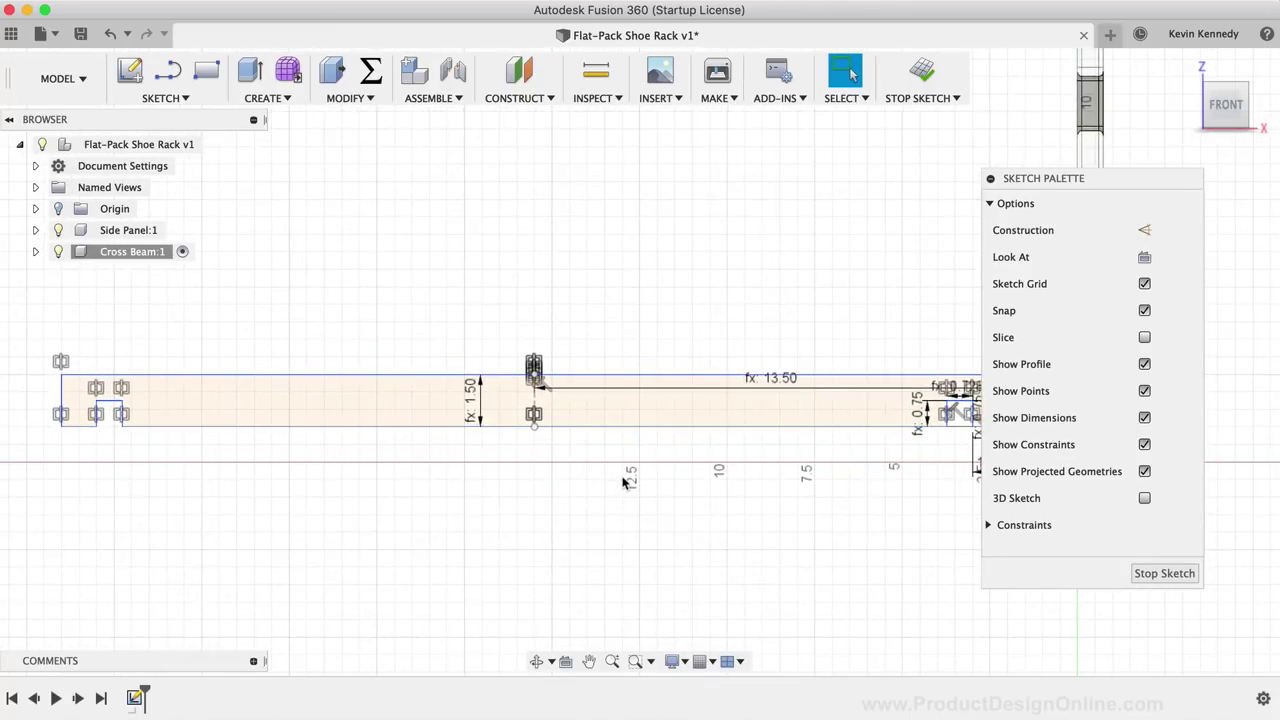
pyautogui.click(251, 70)
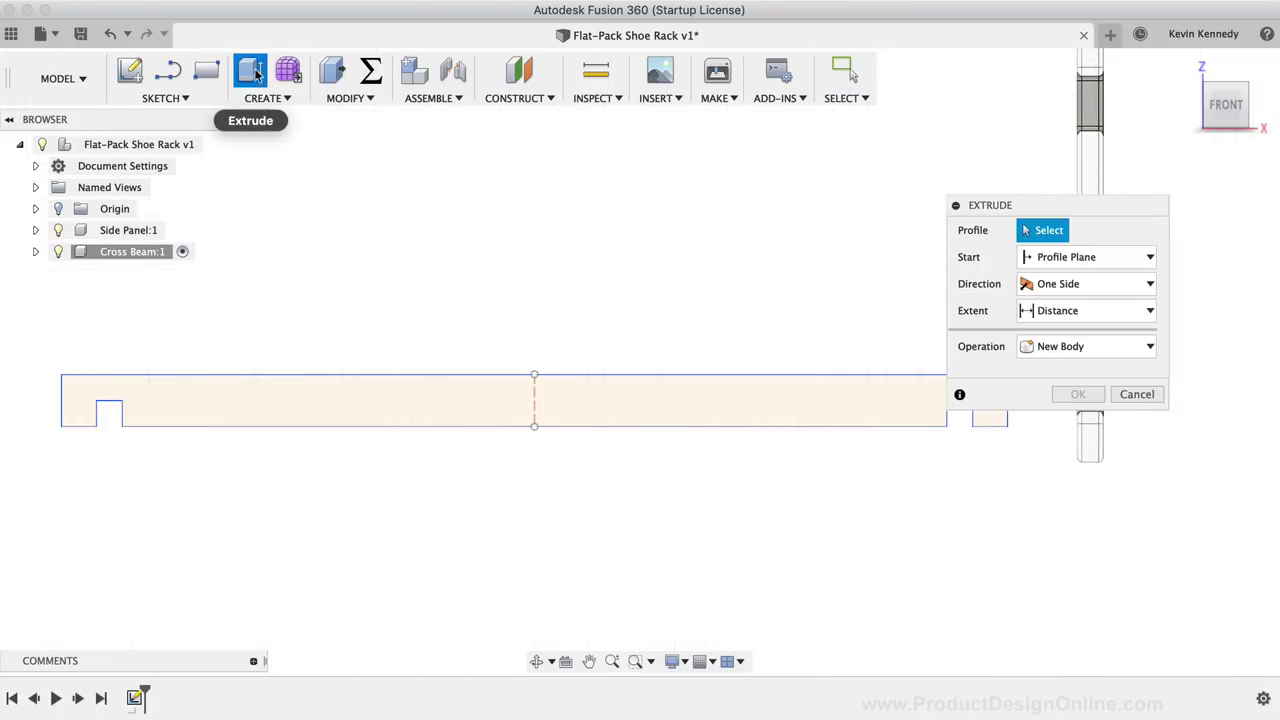
pyautogui.click(597, 415)
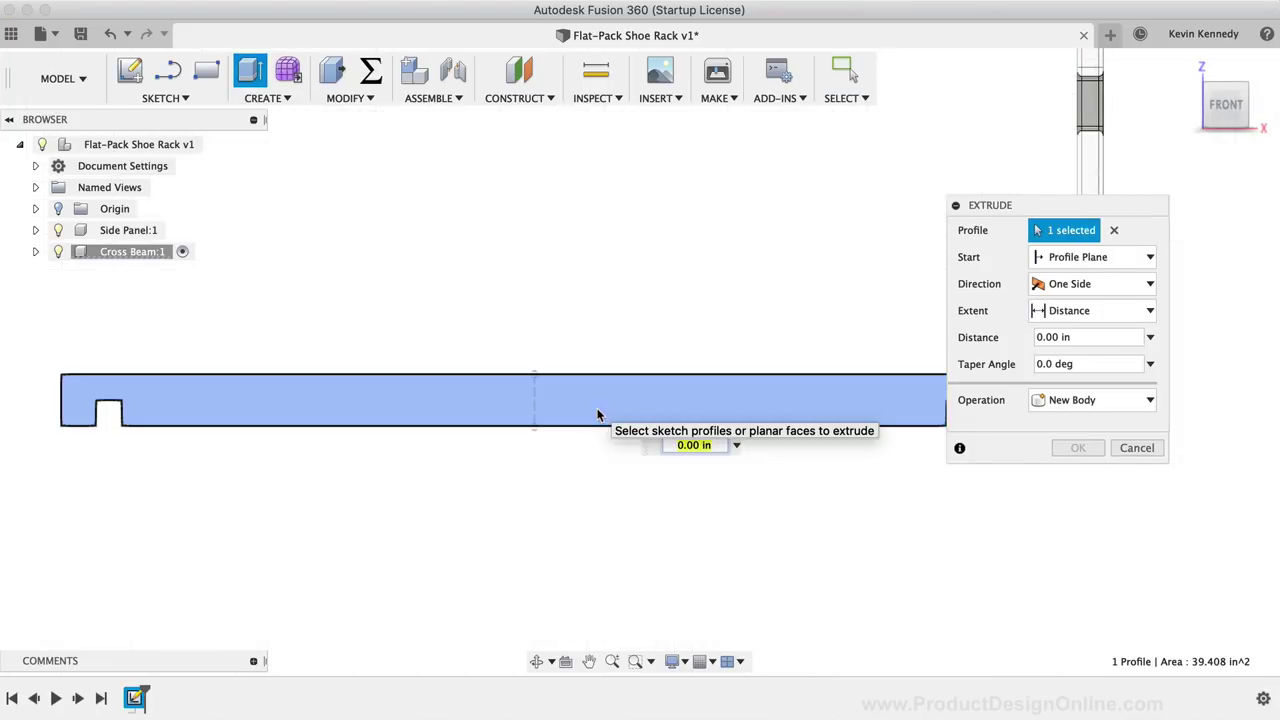
pyautogui.click(1030, 337)
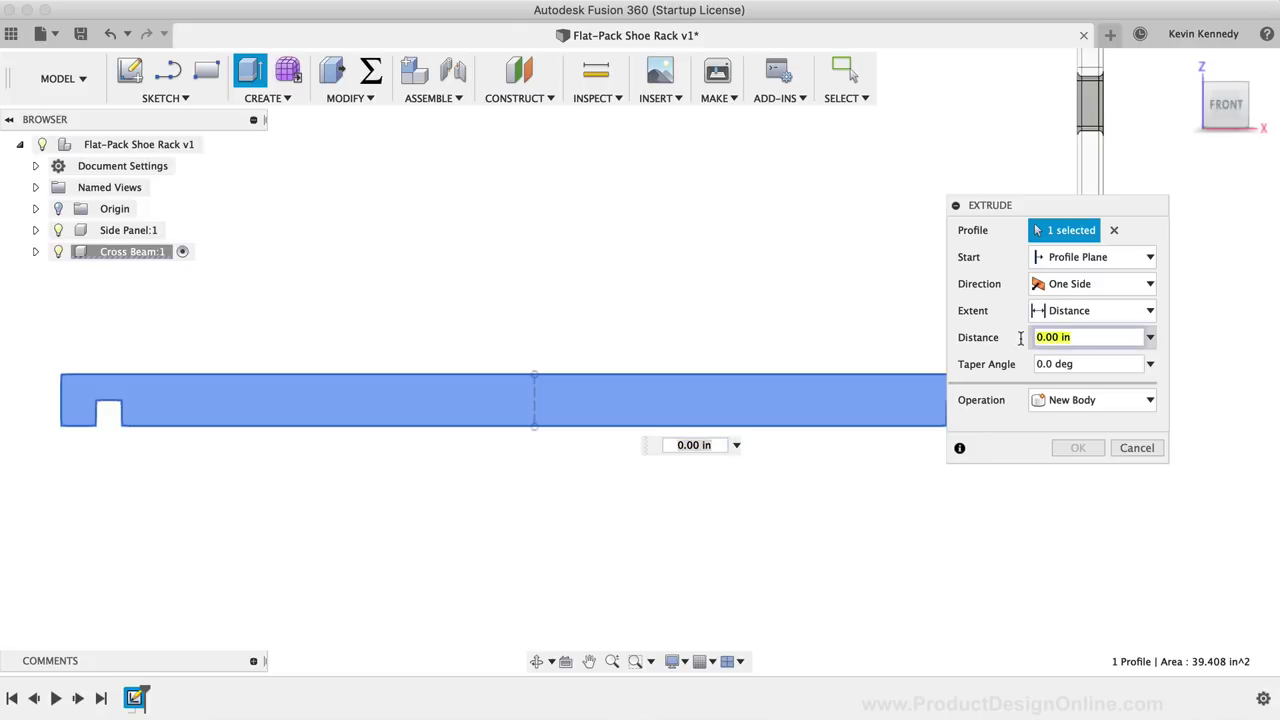
pyautogui.write('thick')
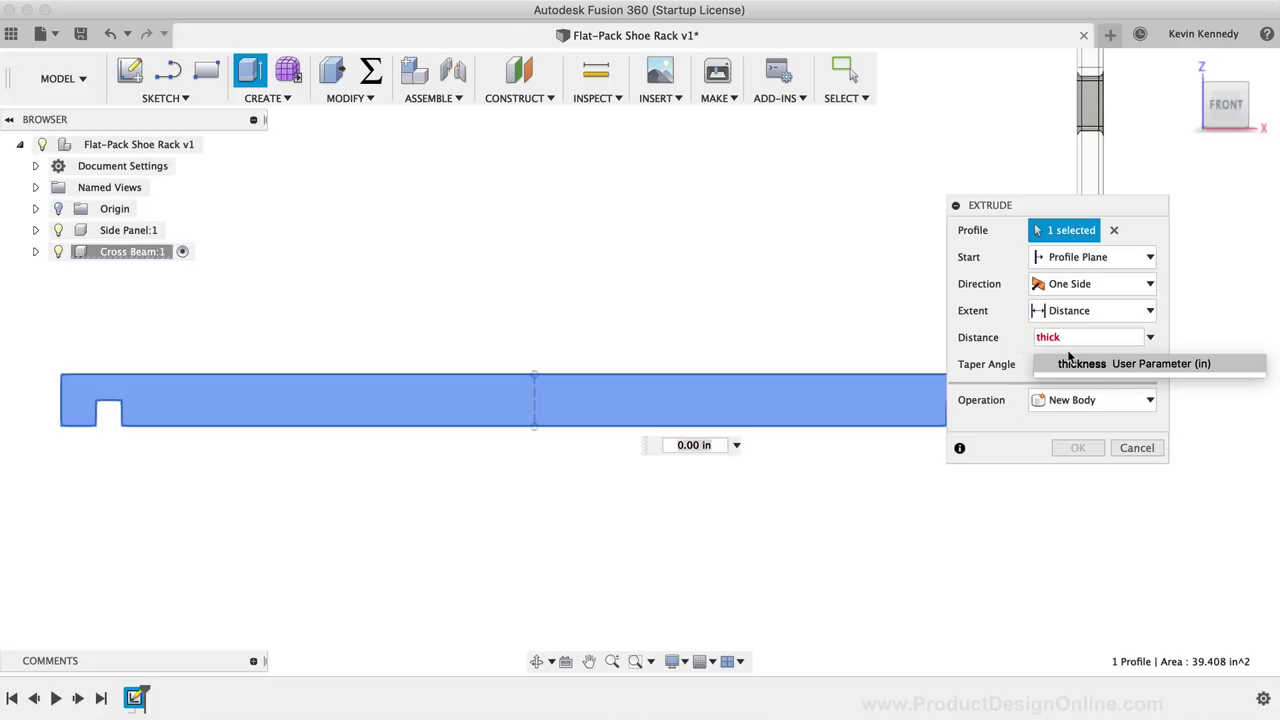
pyautogui.click(1070, 363)
pyautogui.click(1078, 447)
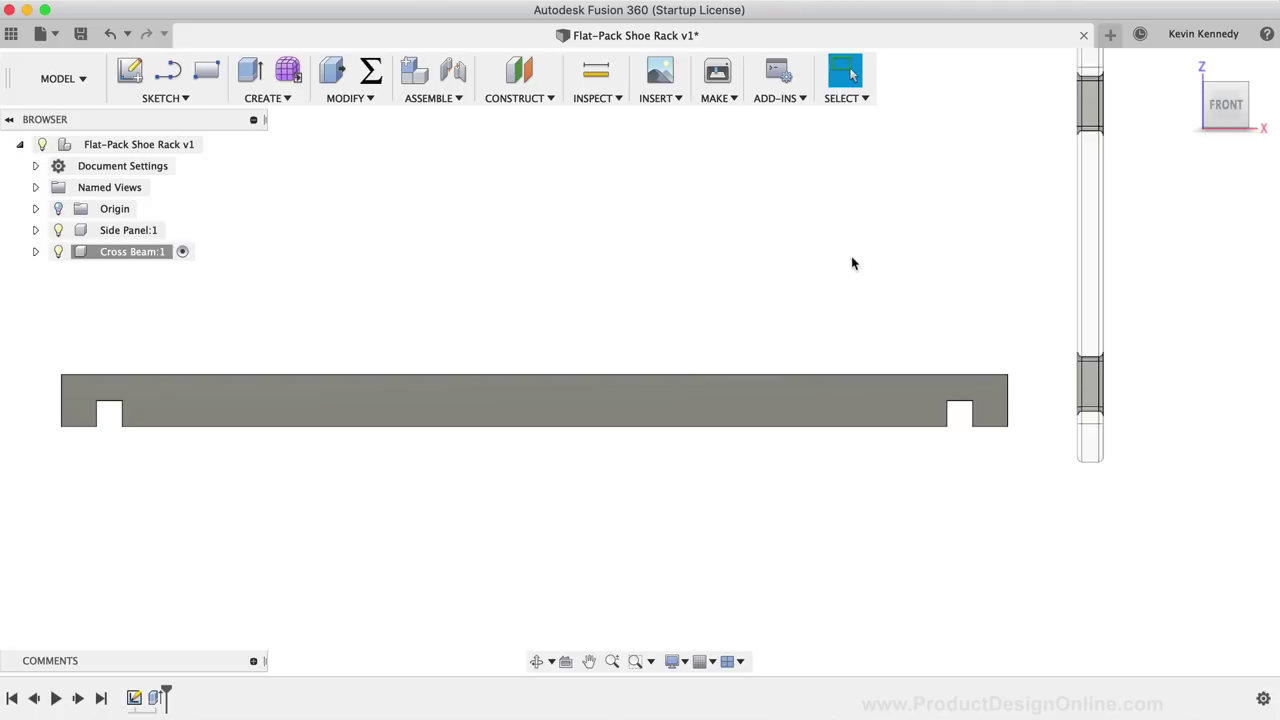
# Fillet the four outer corner edges at both ends of the Cross Beam with a radius of crossBeam/2.
pyautogui.click(1186, 63)
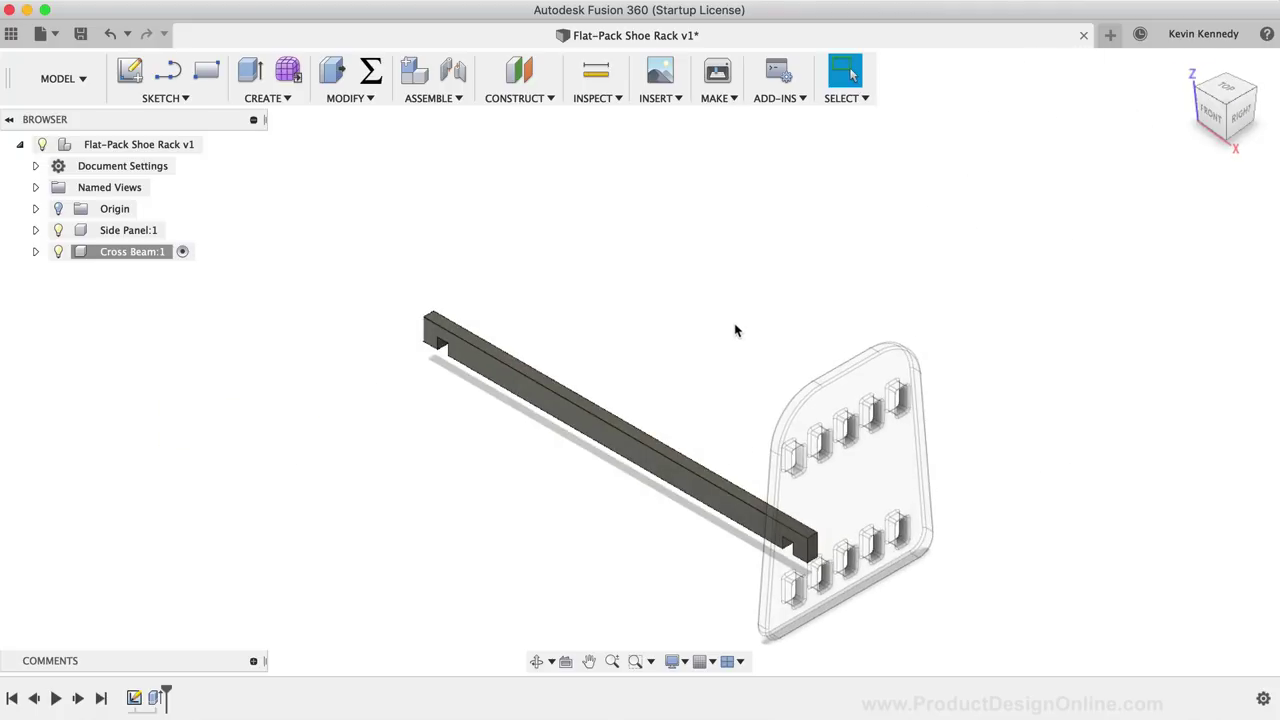
pyautogui.scroll(2, 670, 523)
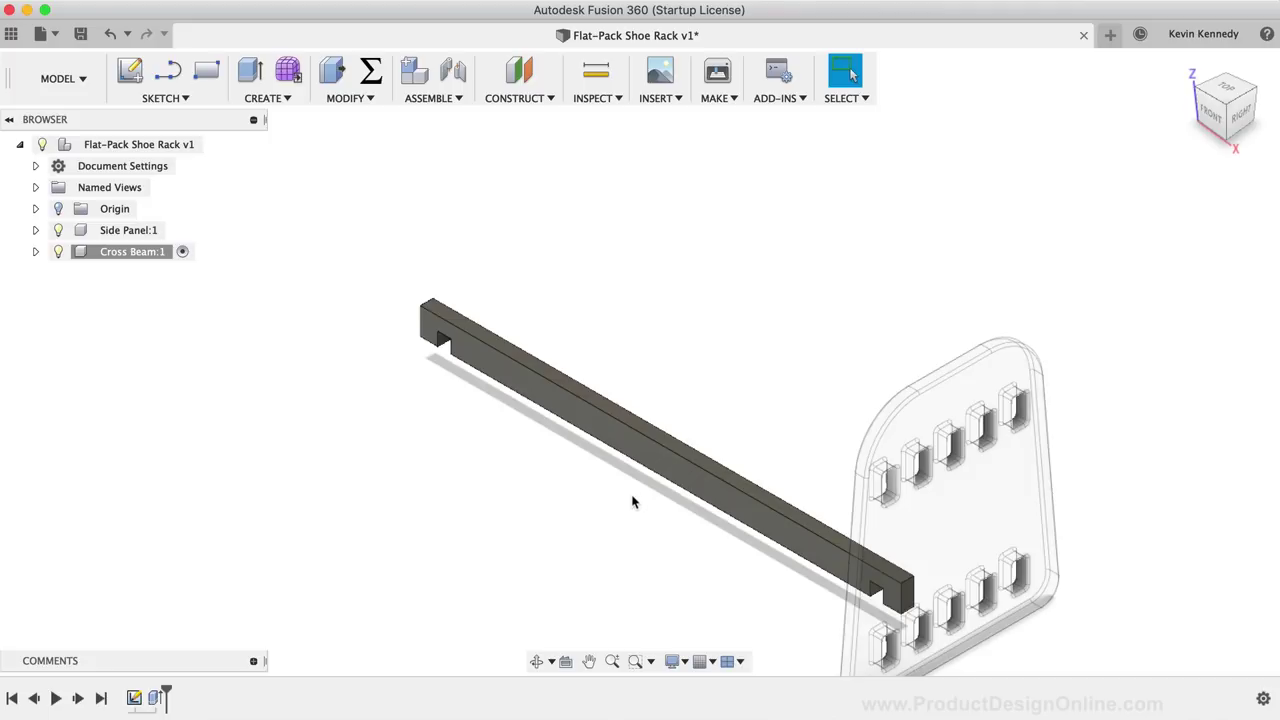
pyautogui.press('f')
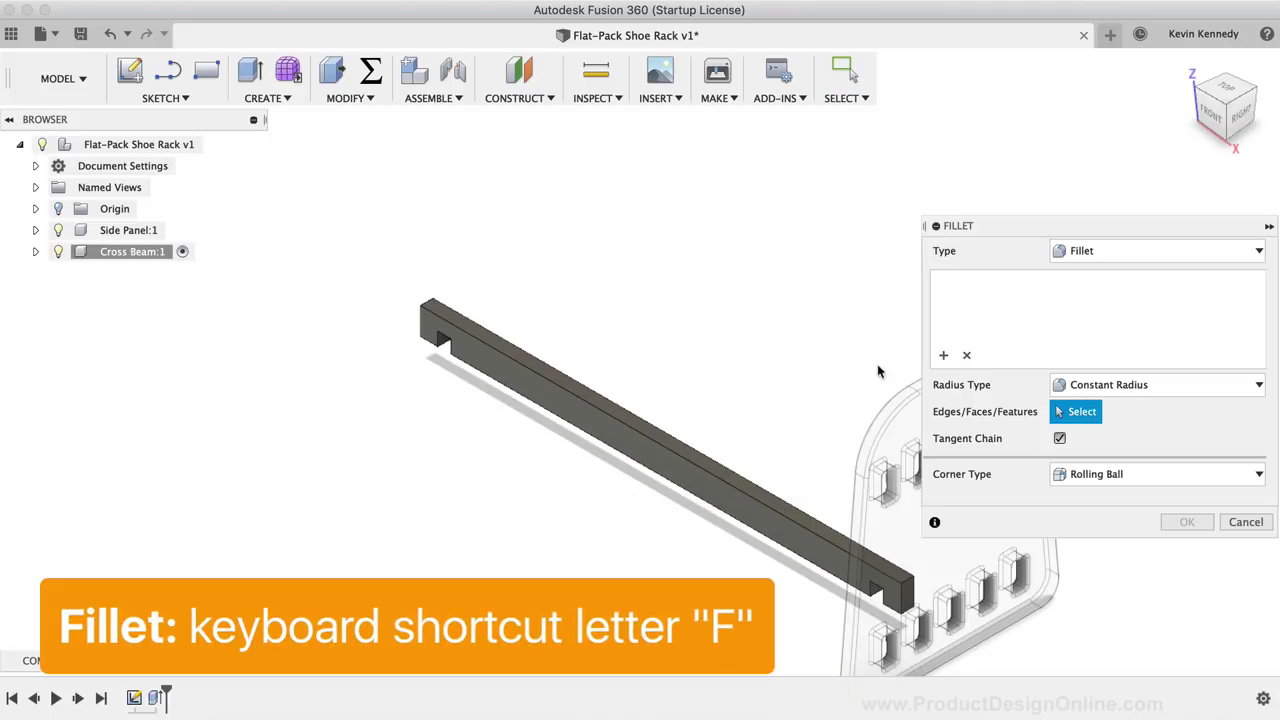
pyautogui.click(428, 301)
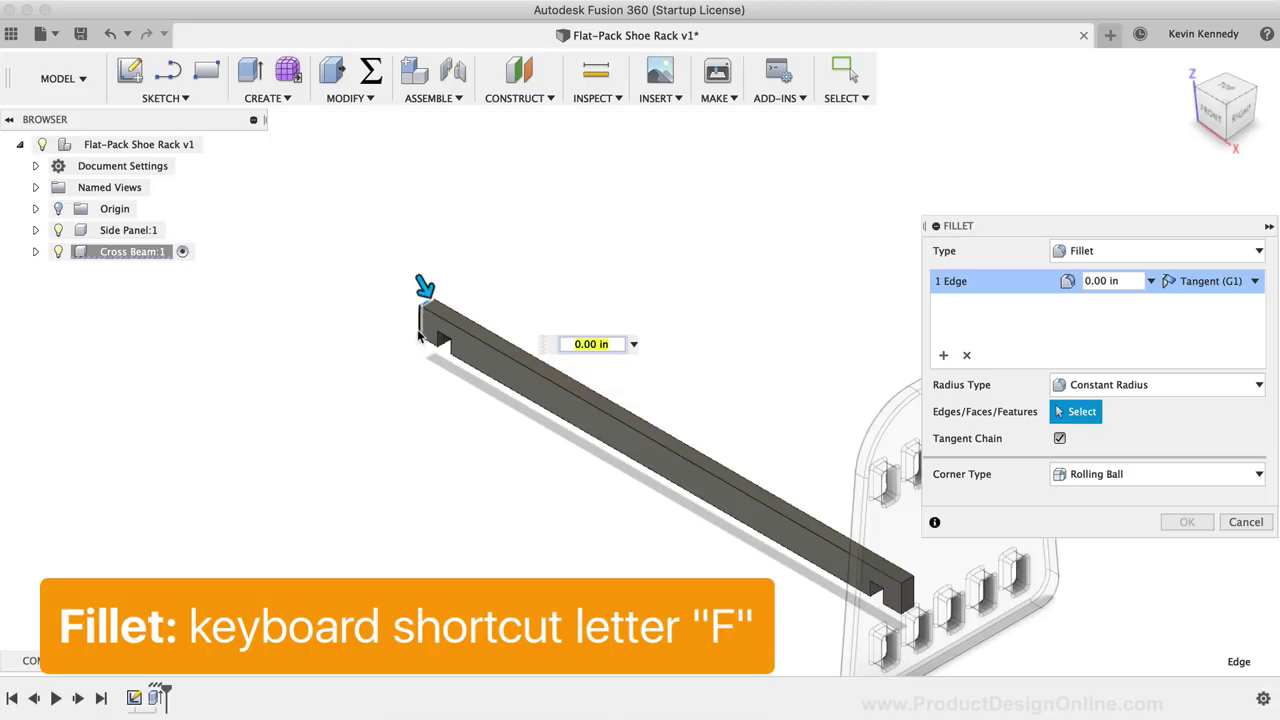
pyautogui.click(428, 335)
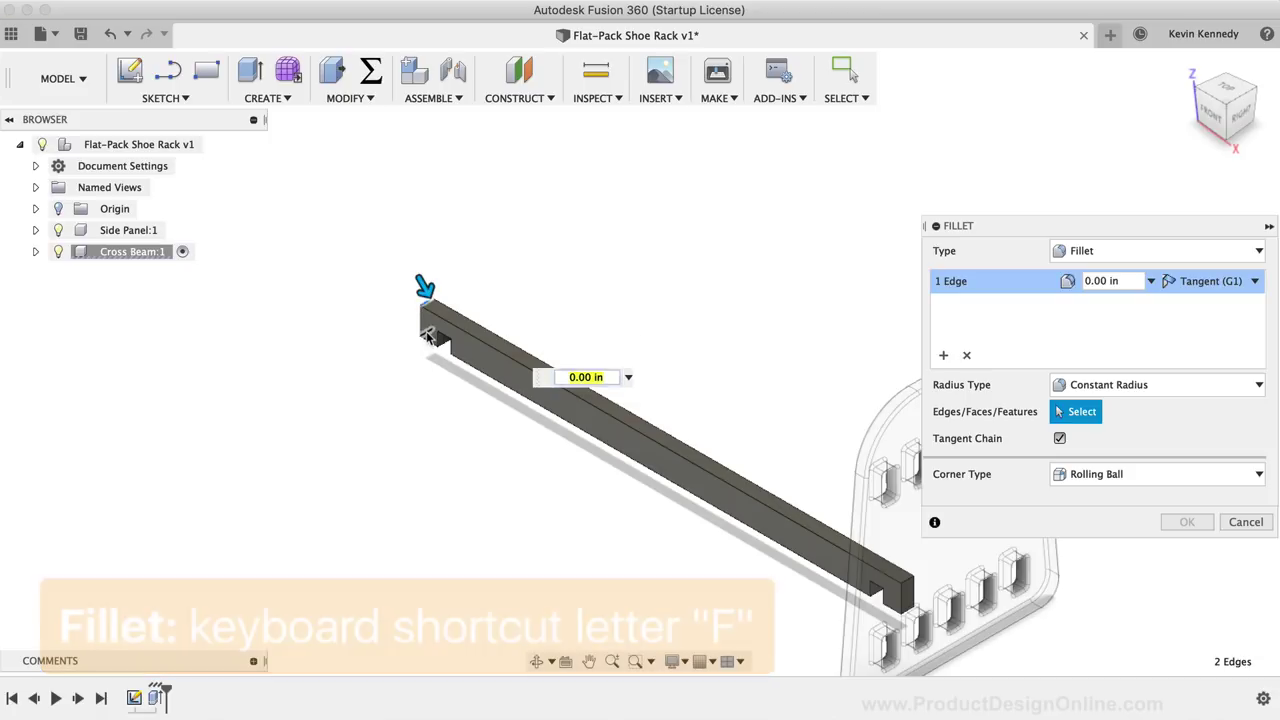
pyautogui.click(537, 661)
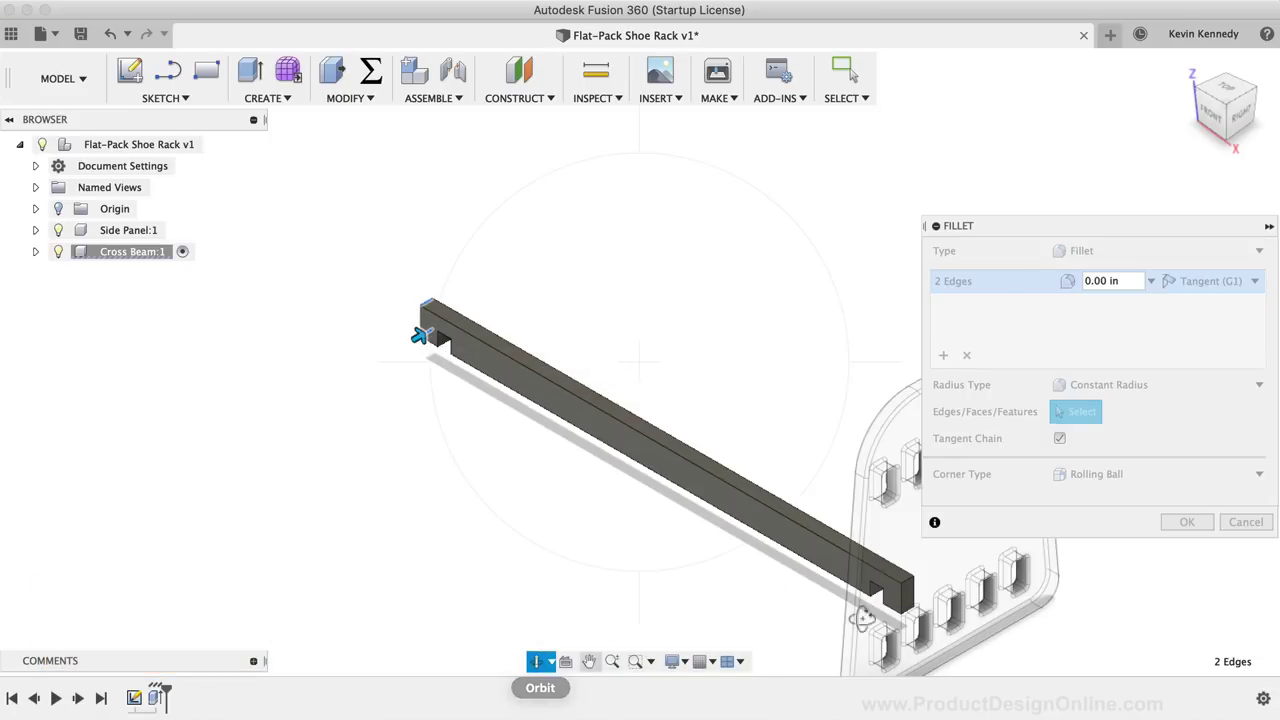
pyautogui.moveTo(897, 621); pyautogui.dragTo(985, 602)
pyautogui.moveTo(648, 462); pyautogui.dragTo(660, 455)
pyautogui.press('Escape')
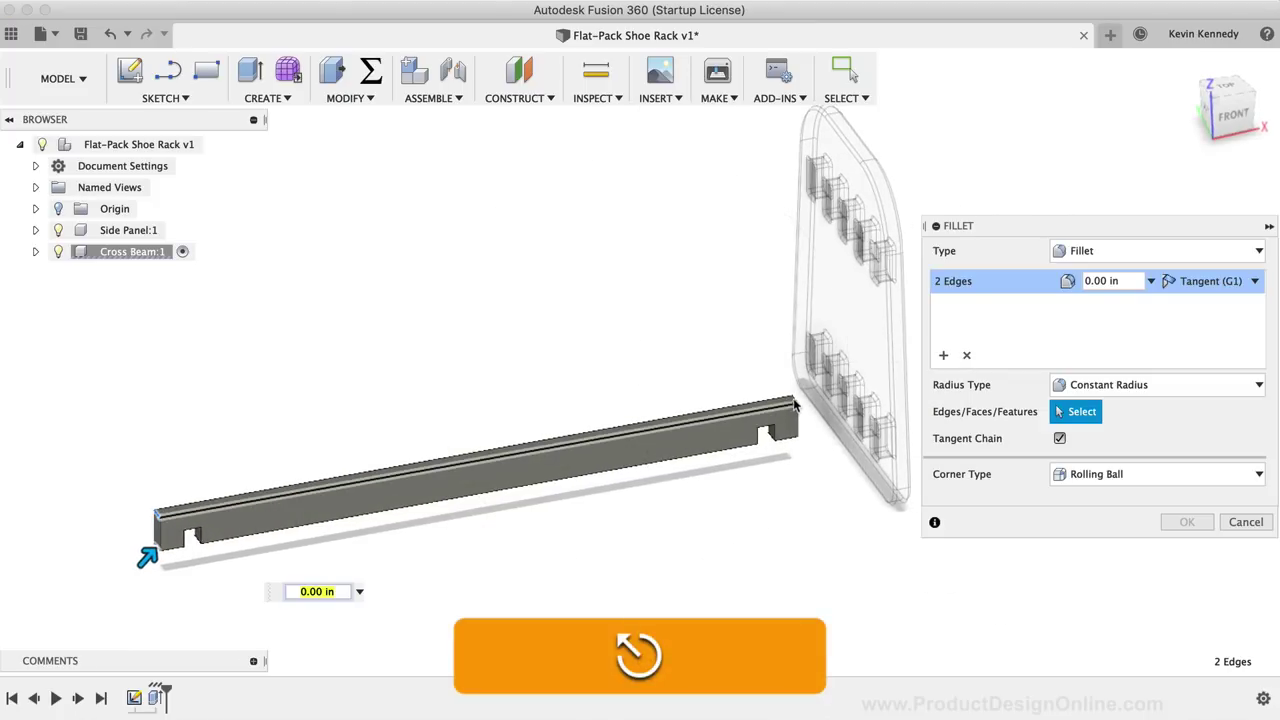
pyautogui.click(794, 425)
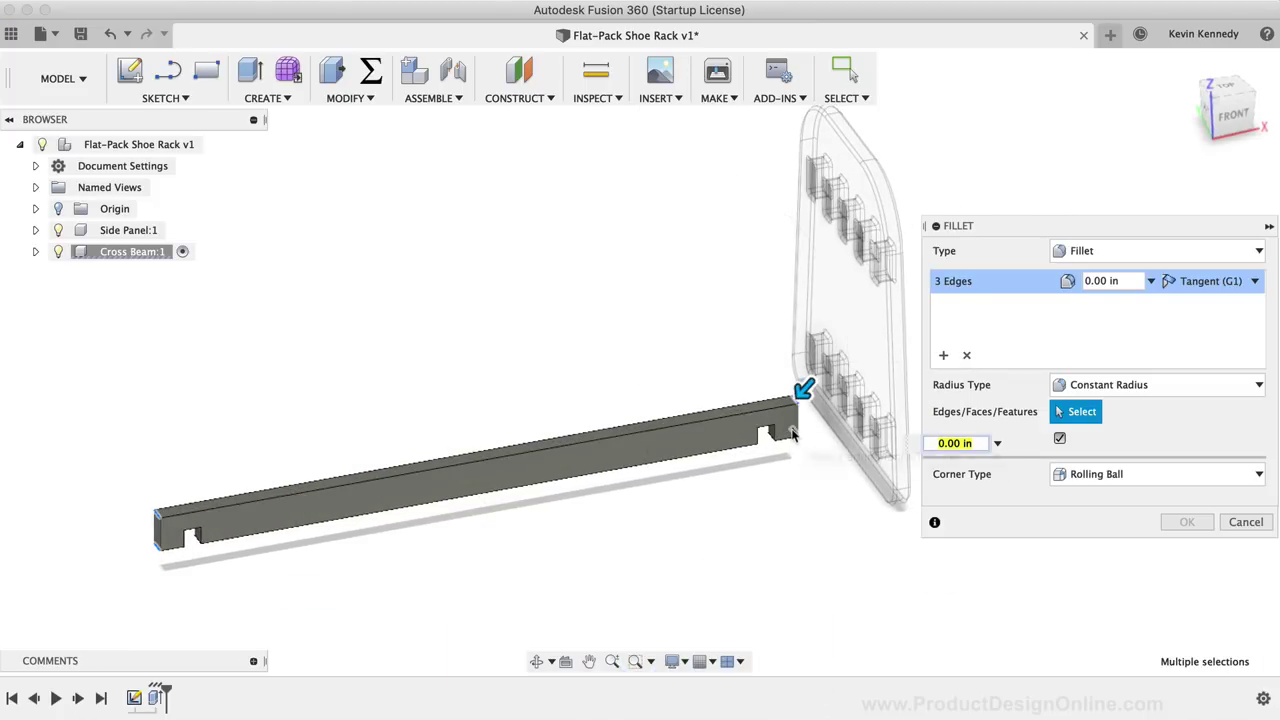
pyautogui.click(791, 428)
pyautogui.write('cro')
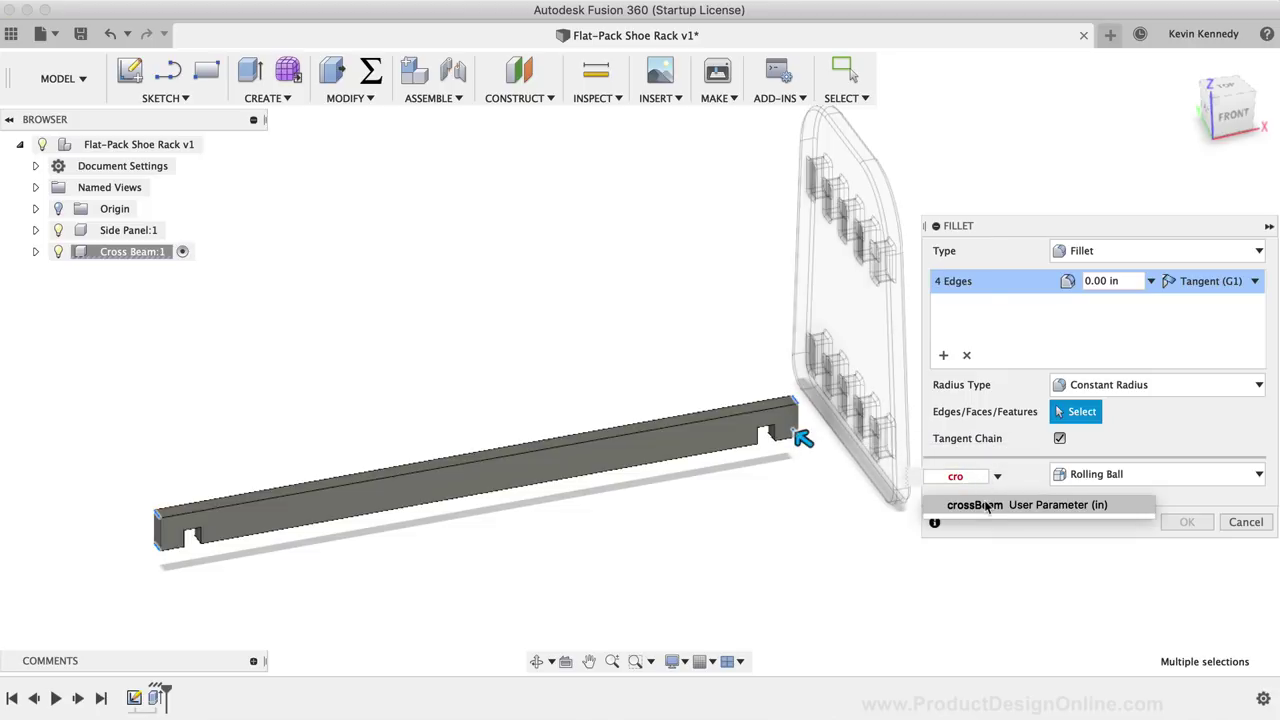
pyautogui.click(985, 505)
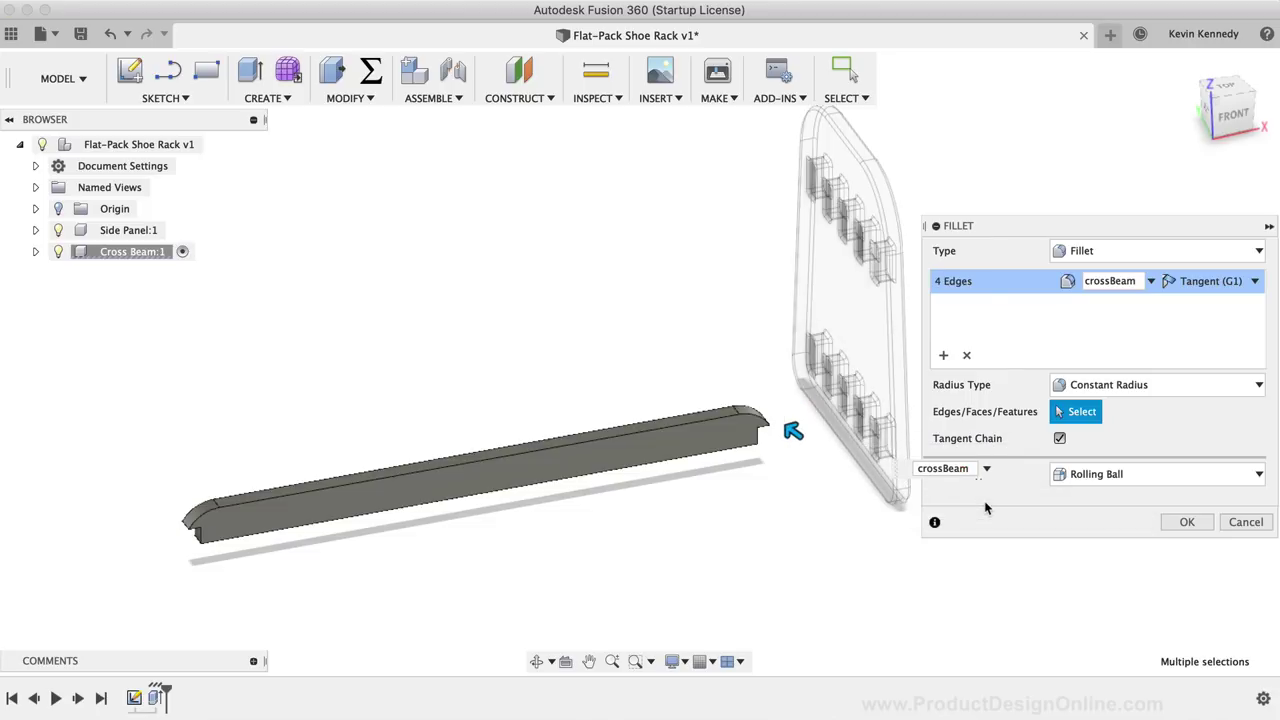
pyautogui.write('/2')
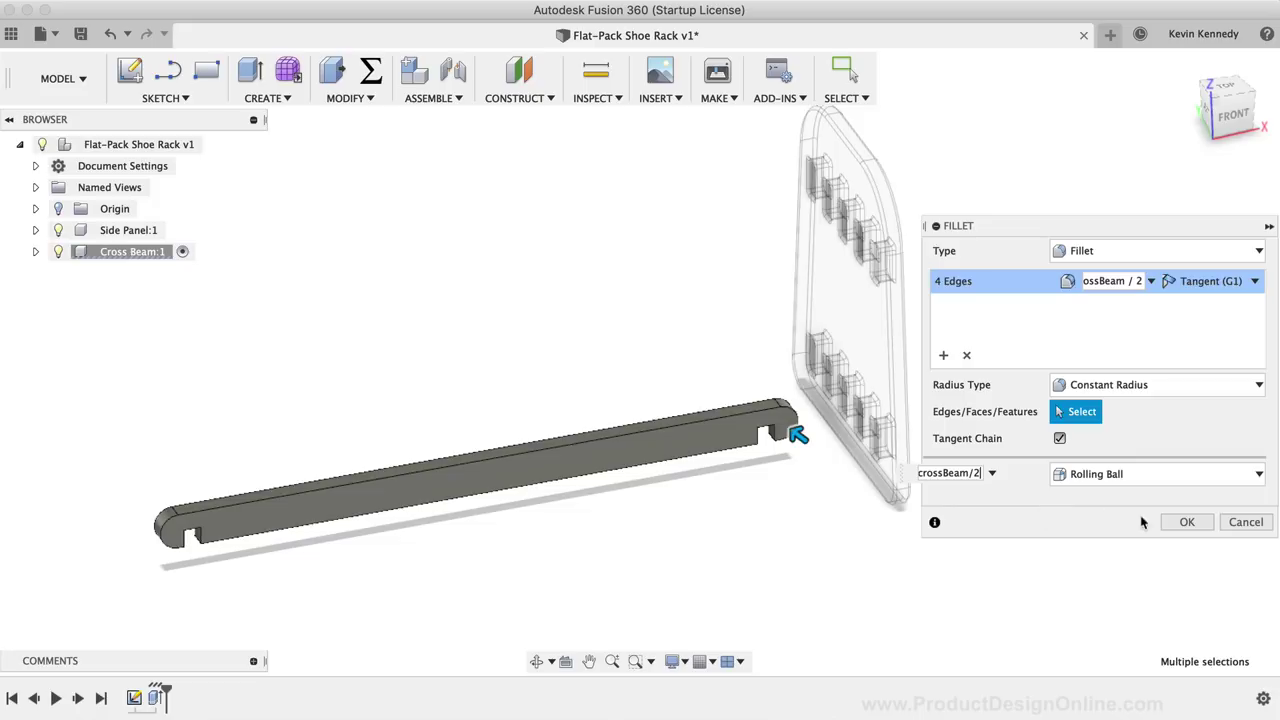
pyautogui.click(1185, 521)
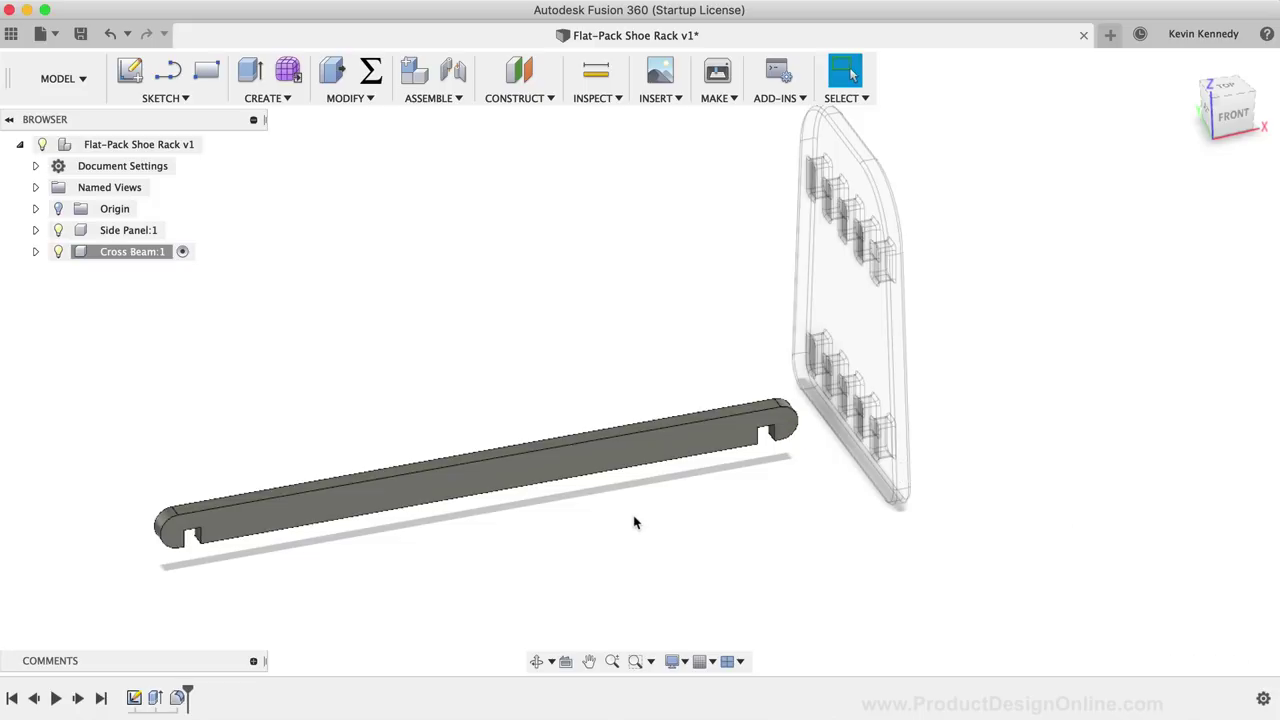
# Begin another fillet on the Cross Beam and select its two large opposite side faces.
pyautogui.rightClick(640, 546)
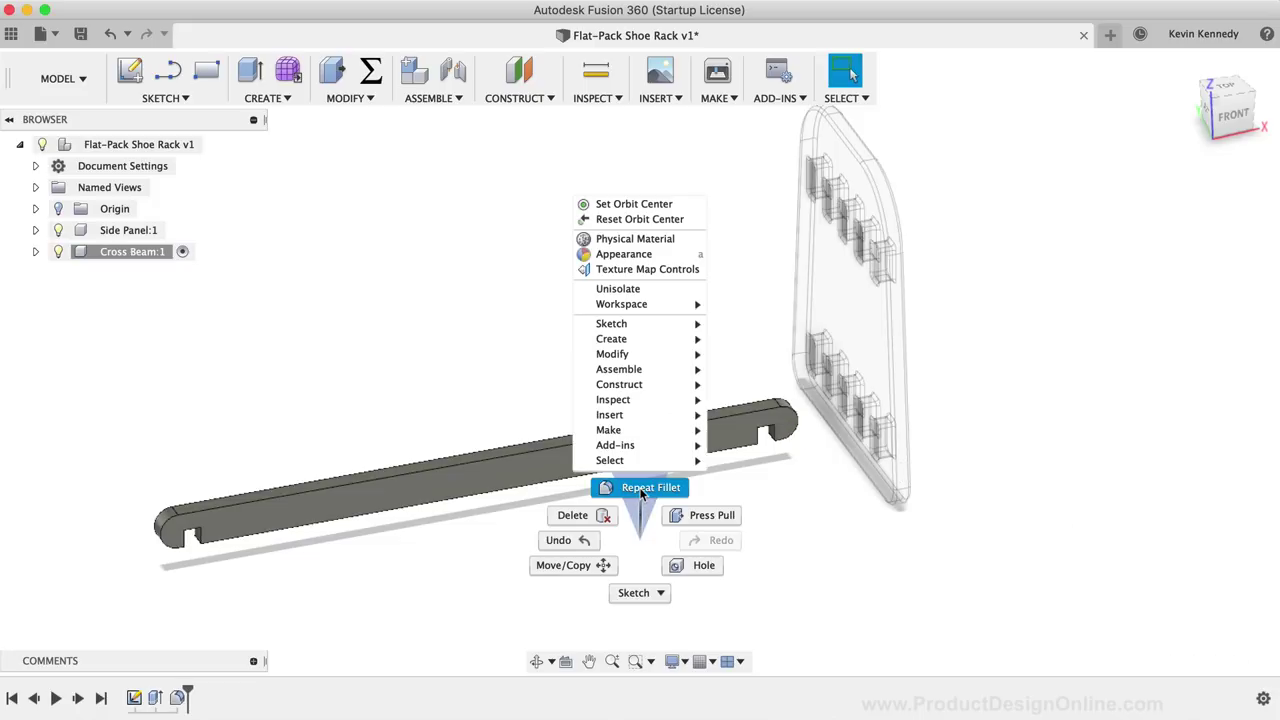
pyautogui.click(641, 494)
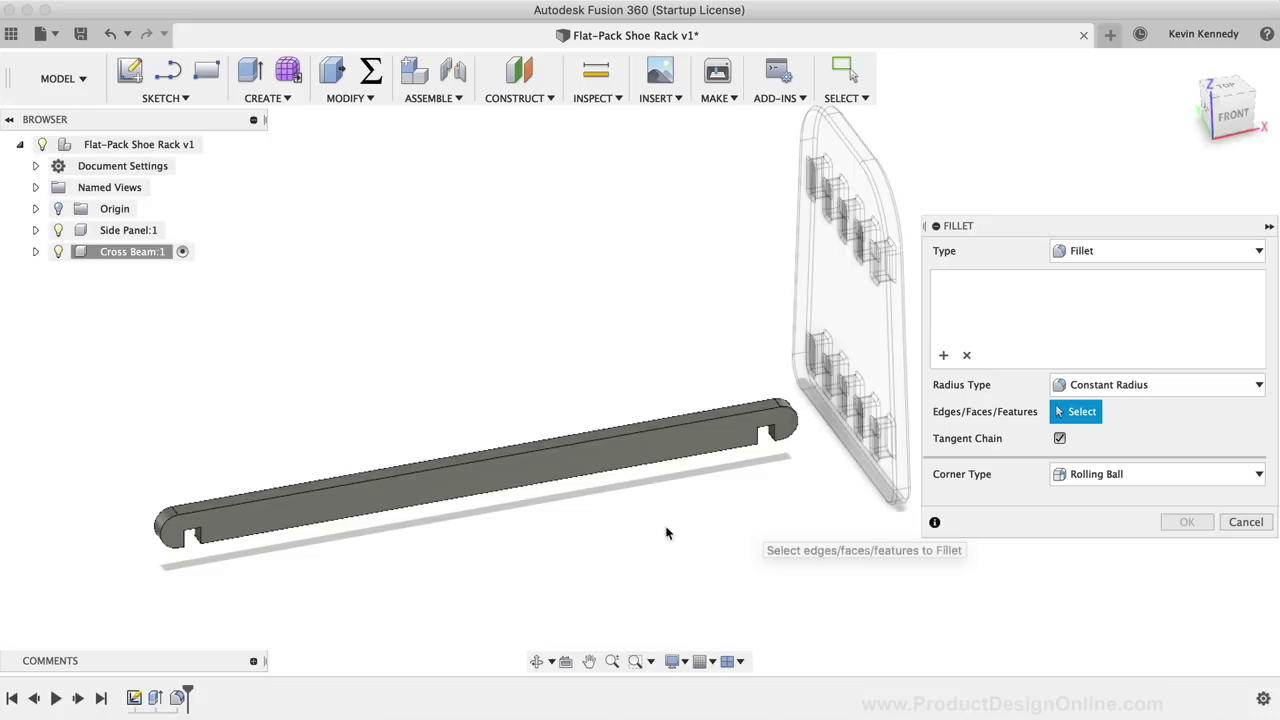
pyautogui.click(545, 458)
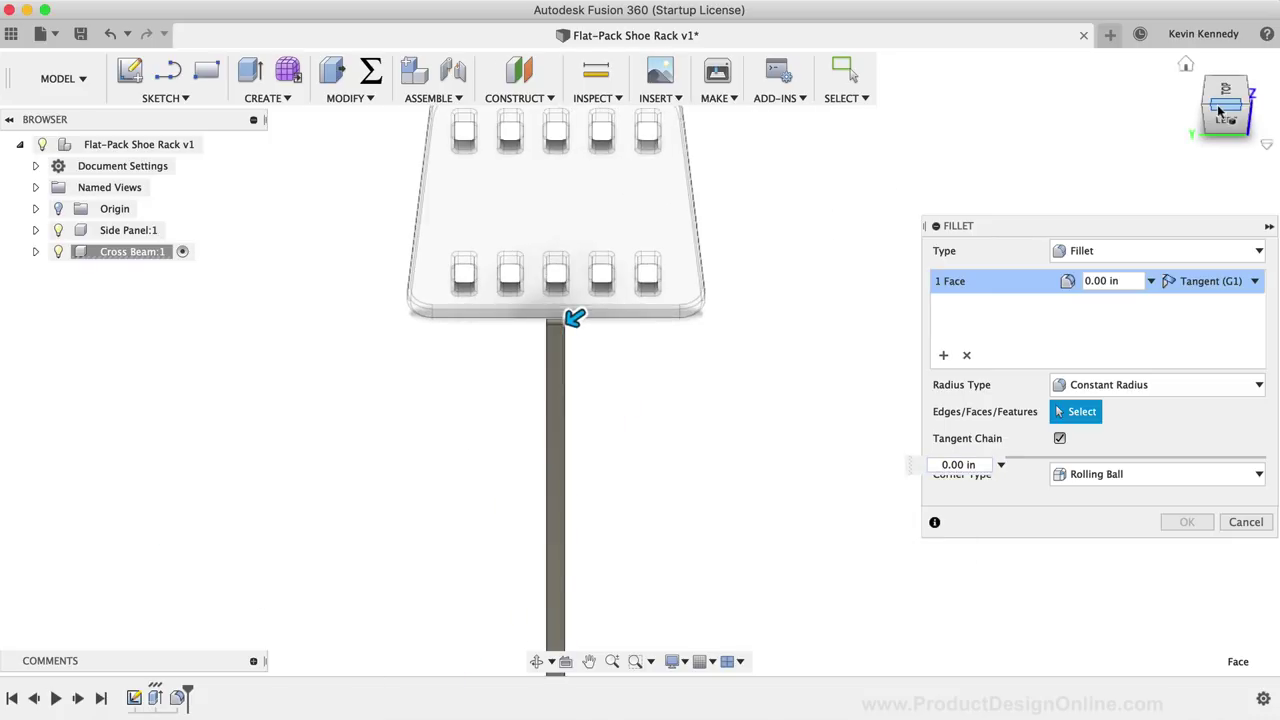
pyautogui.keyDown('shift'); pyautogui.moveTo(706, 280); pyautogui.dragTo(574, 493, button='middle'); pyautogui.keyUp('shift')
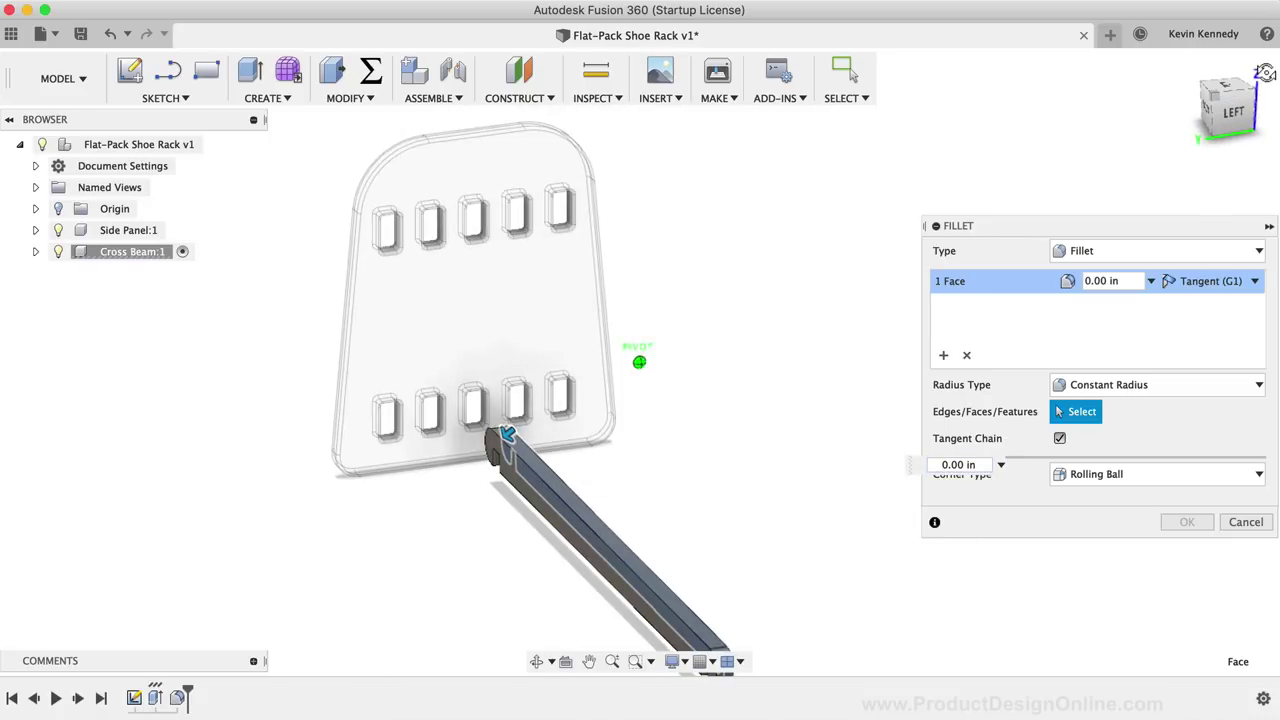
pyautogui.click(522, 480)
# Add the left notch's two inner corner edges and two opening edges to the fillet selection.
pyautogui.click(1230, 122)
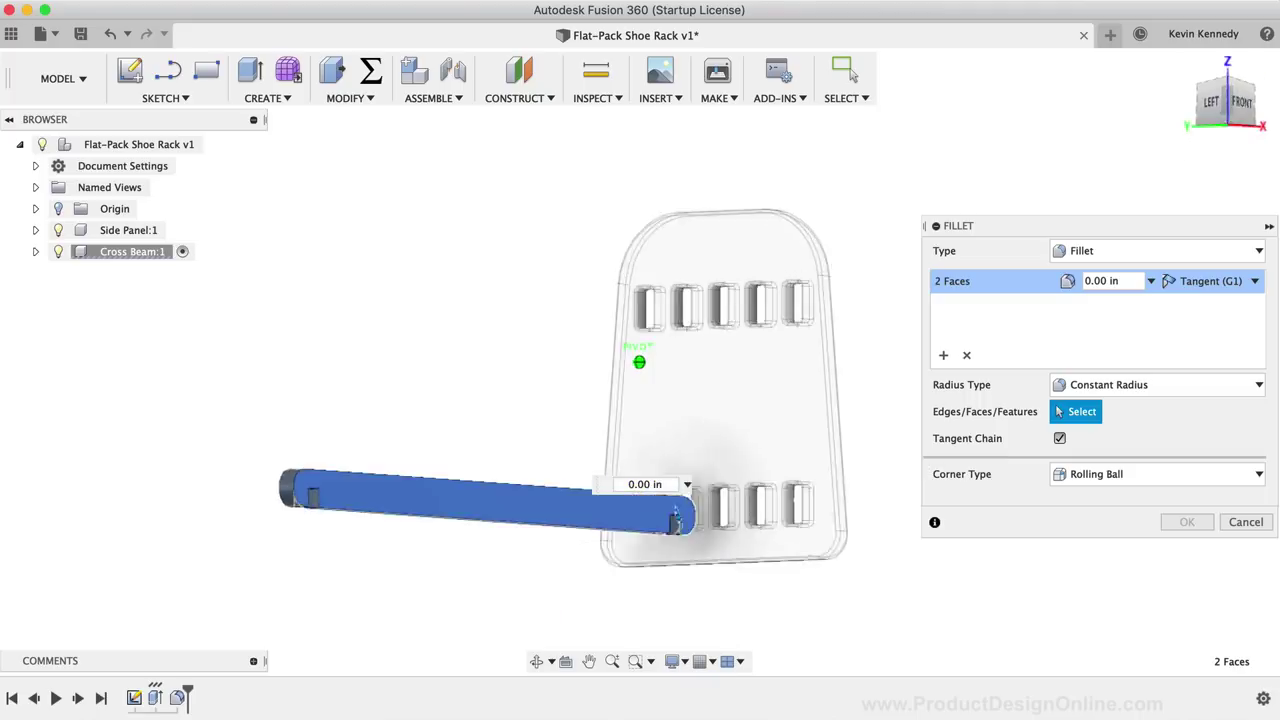
pyautogui.scroll(5, 130, 388)
pyautogui.scroll(2, 129, 388)
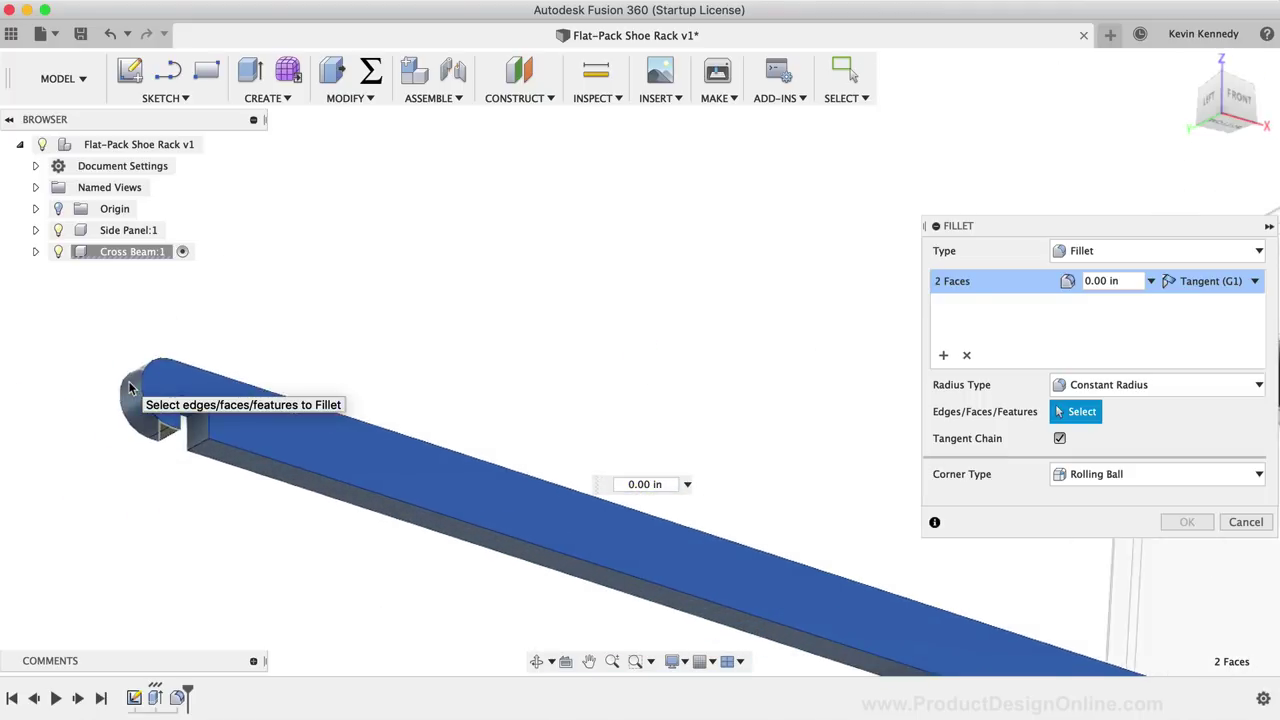
pyautogui.keyDown('shift'); pyautogui.moveTo(129, 382); pyautogui.dragTo(315, 378, button='middle'); pyautogui.keyUp('shift')
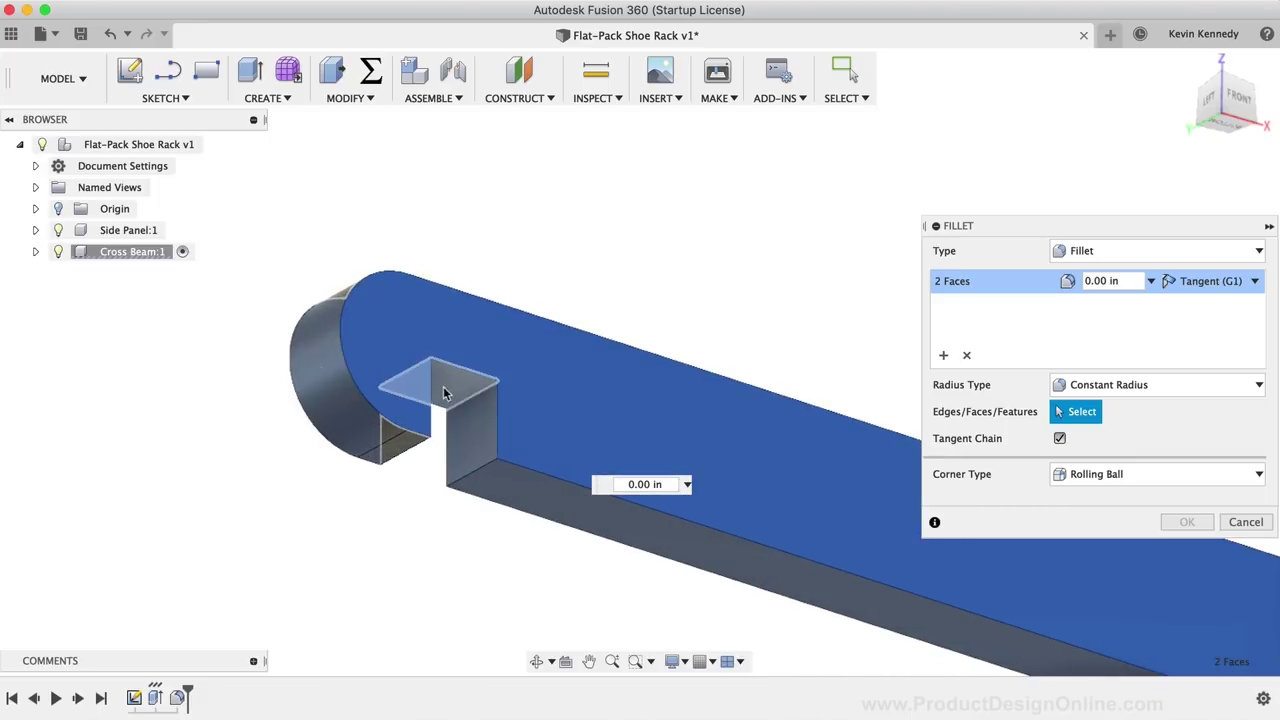
pyautogui.click(474, 468)
pyautogui.click(403, 451)
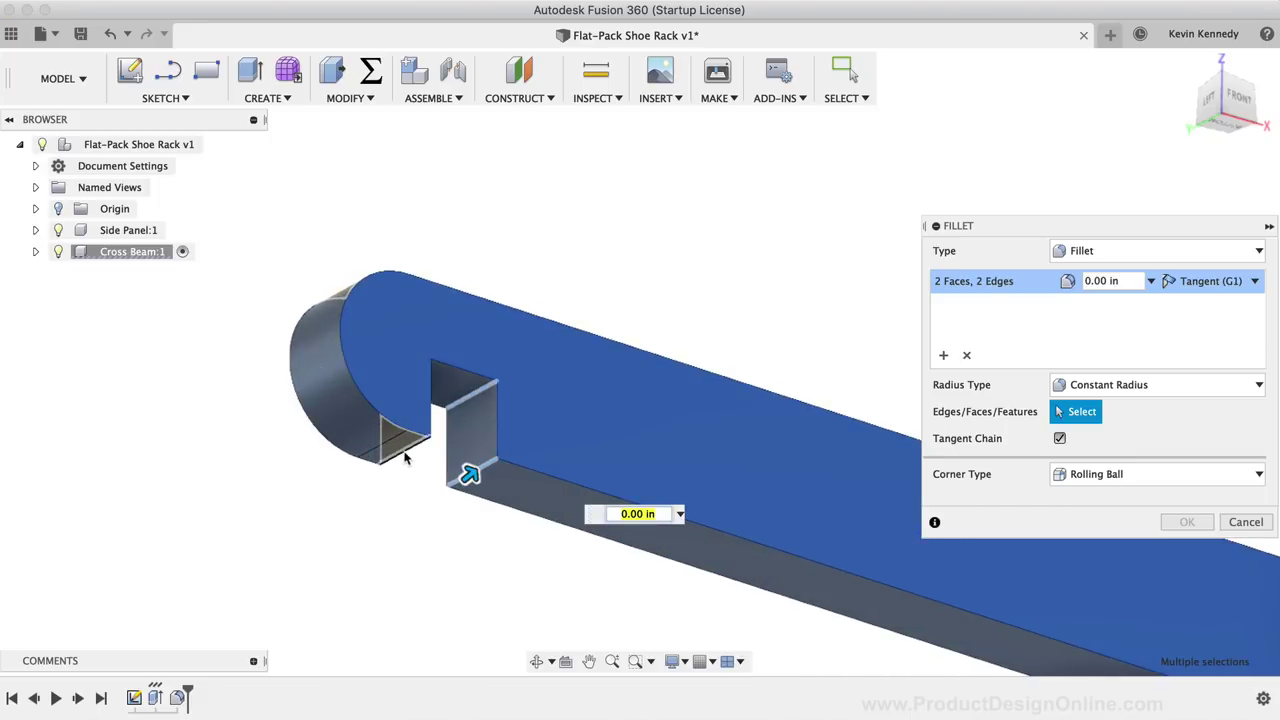
pyautogui.click(406, 457)
pyautogui.click(1238, 97)
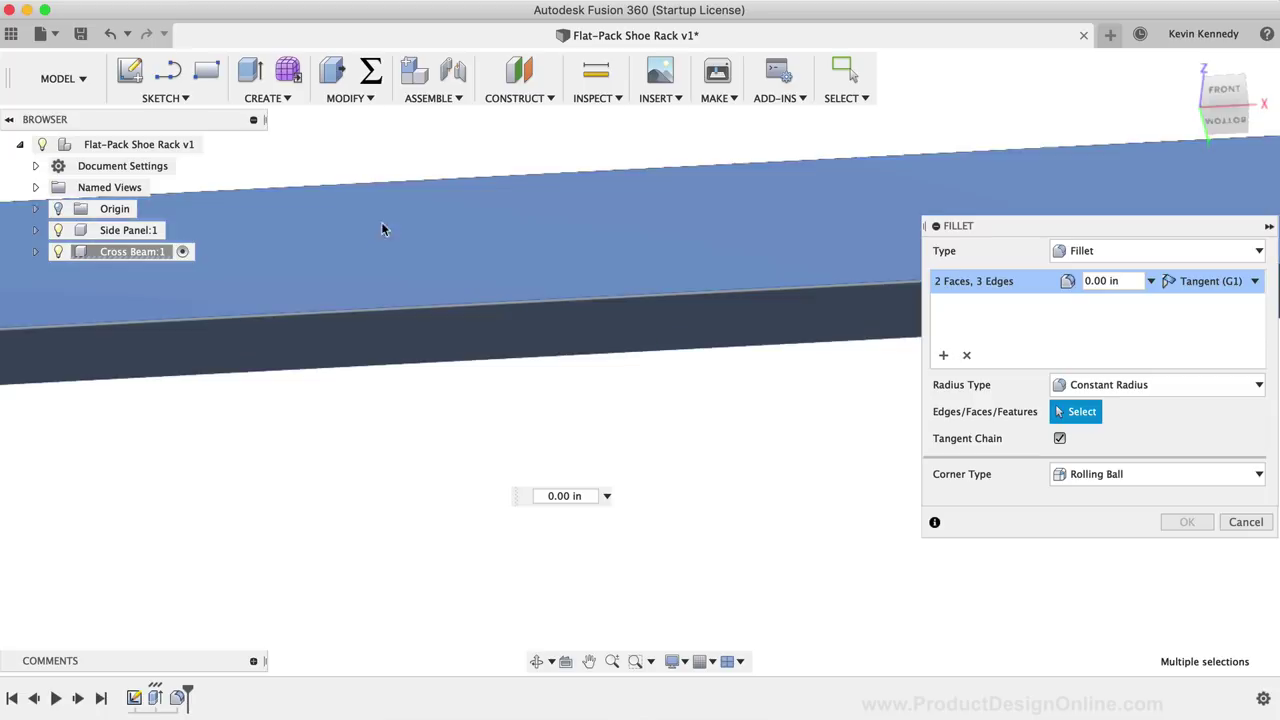
pyautogui.keyDown('shift'); pyautogui.moveTo(369, 234); pyautogui.dragTo(172, 366, button='middle'); pyautogui.keyUp('shift')
pyautogui.click(172, 366)
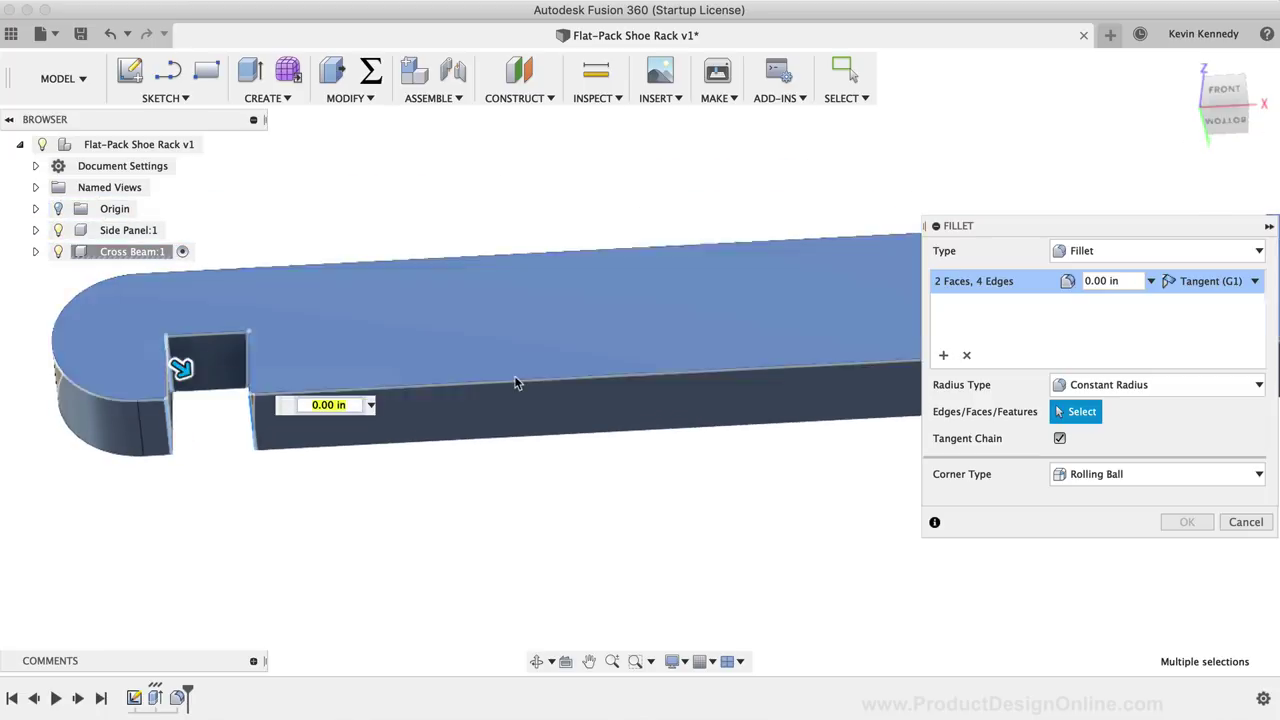
# Add the right notch's two inner and two opening edges and apply the fillet with radius bitSize125.
pyautogui.scroll(5, 517, 383)
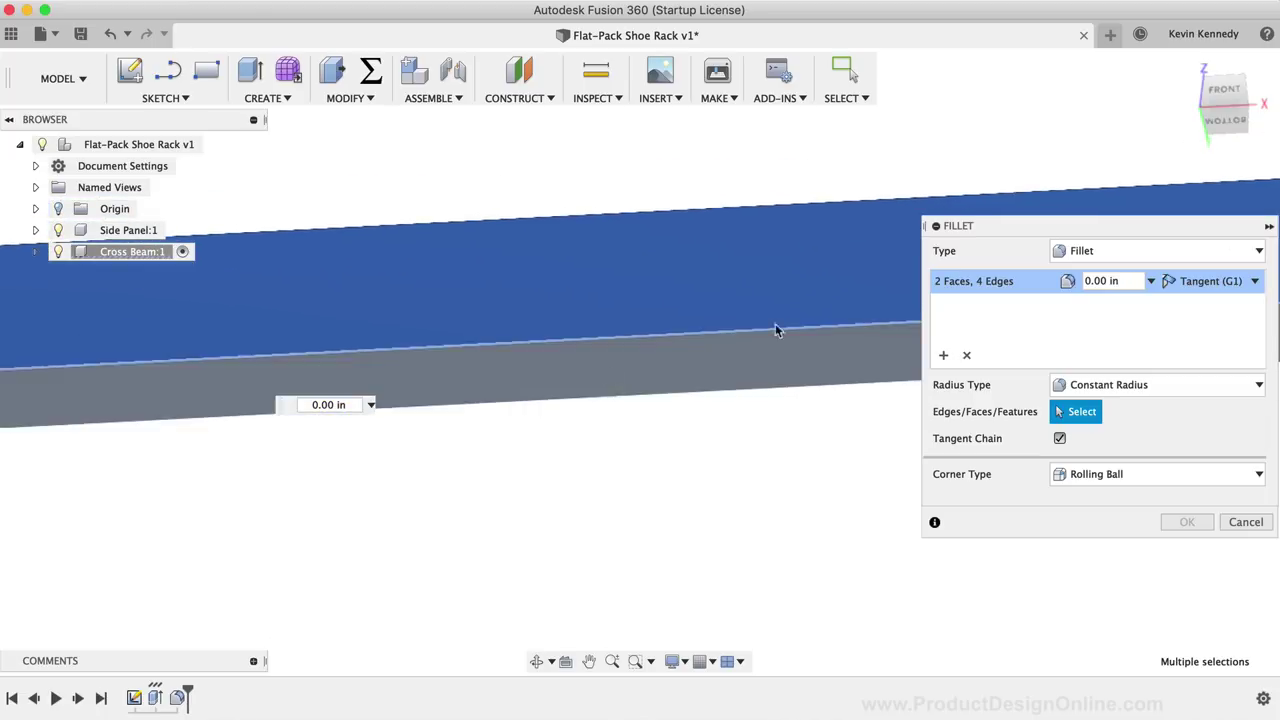
pyautogui.scroll(-5, 691, 351)
pyautogui.scroll(5, 766, 372)
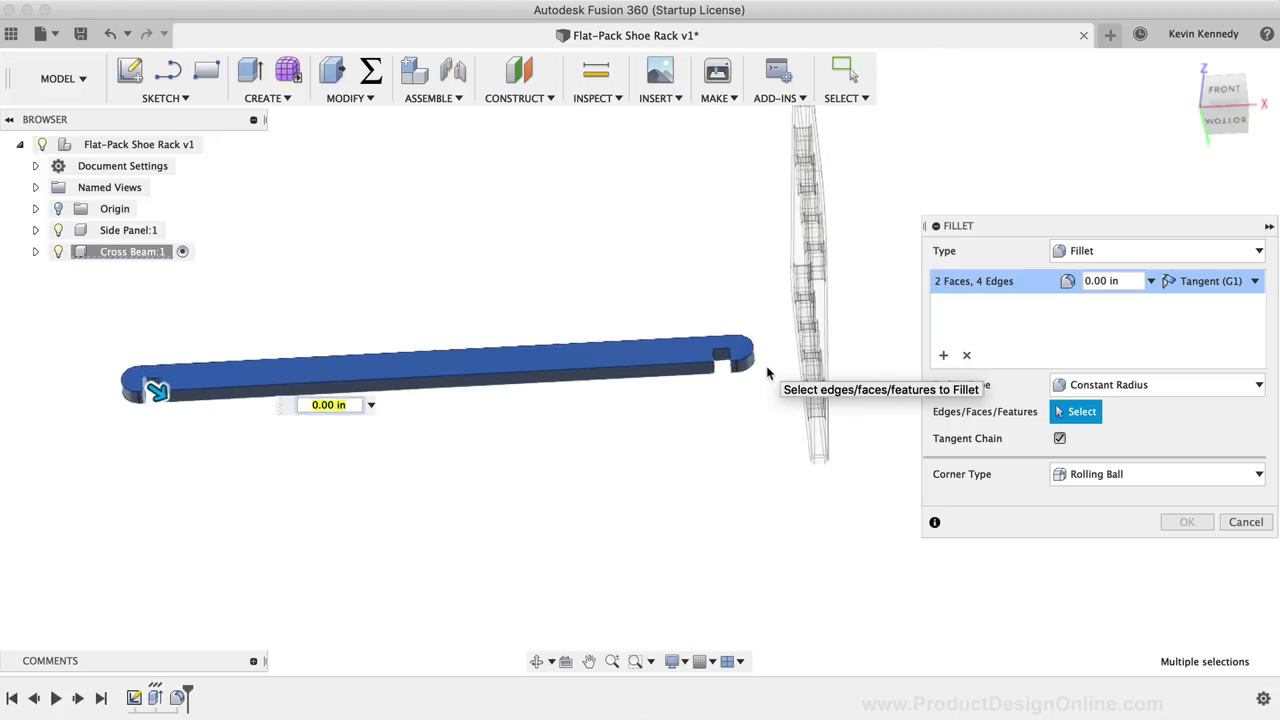
pyautogui.scroll(-3, 767, 371)
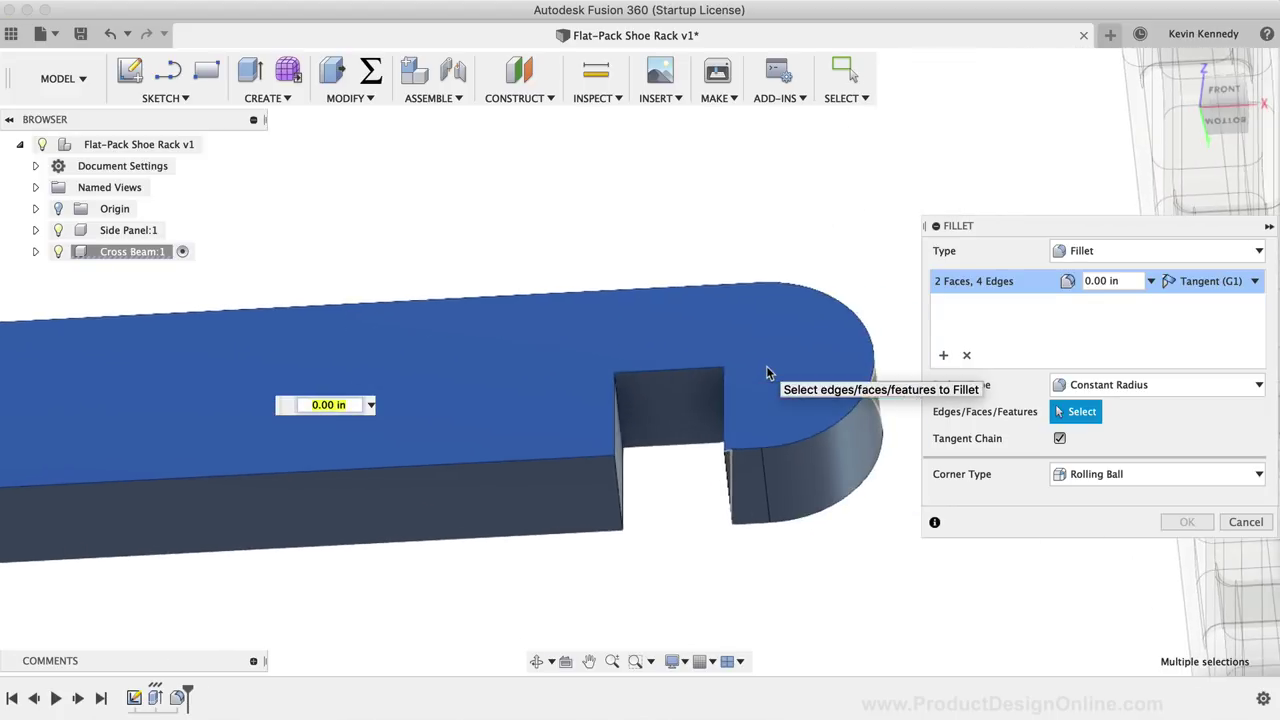
pyautogui.click(619, 406)
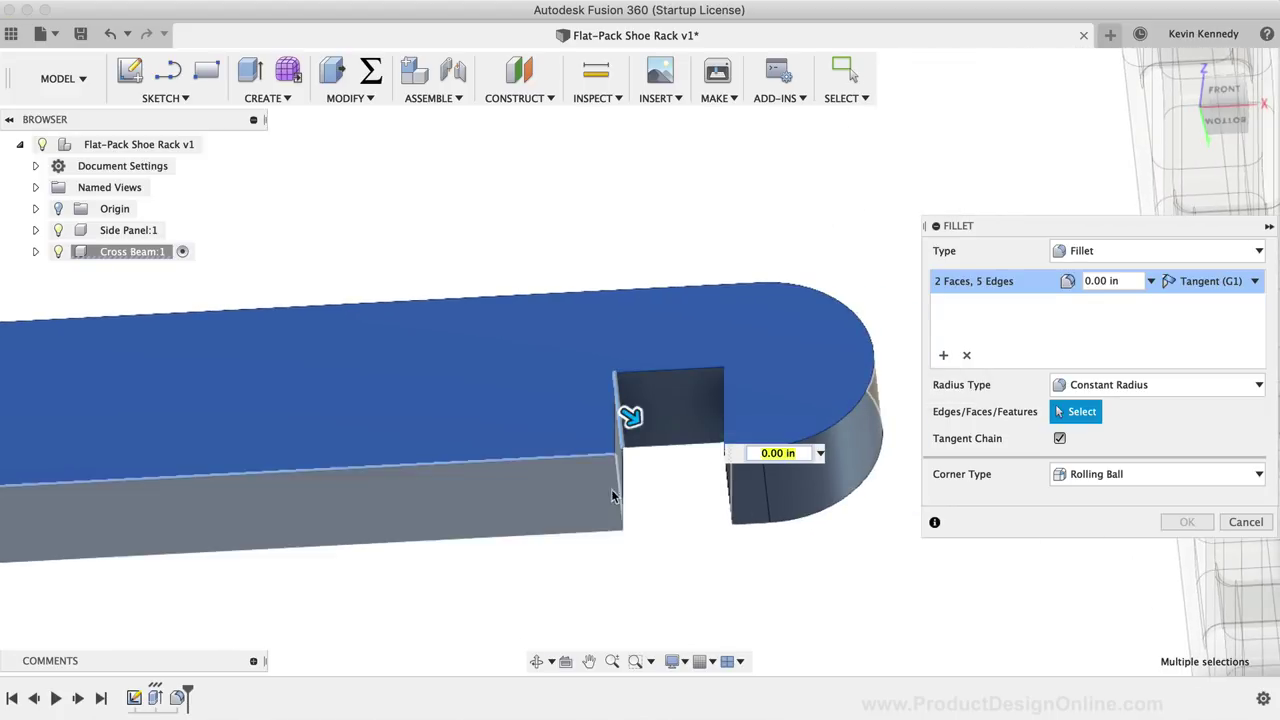
pyautogui.click(623, 491)
pyautogui.click(724, 402)
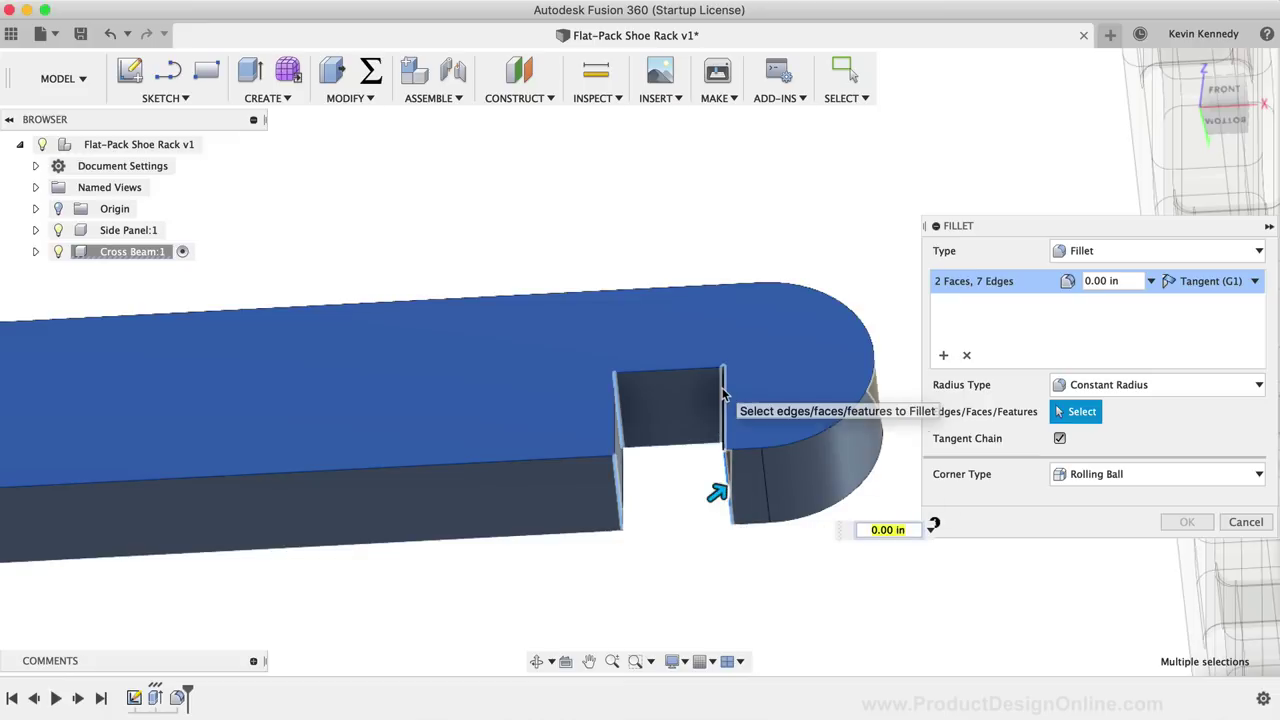
pyautogui.click(722, 392)
pyautogui.write('bit')
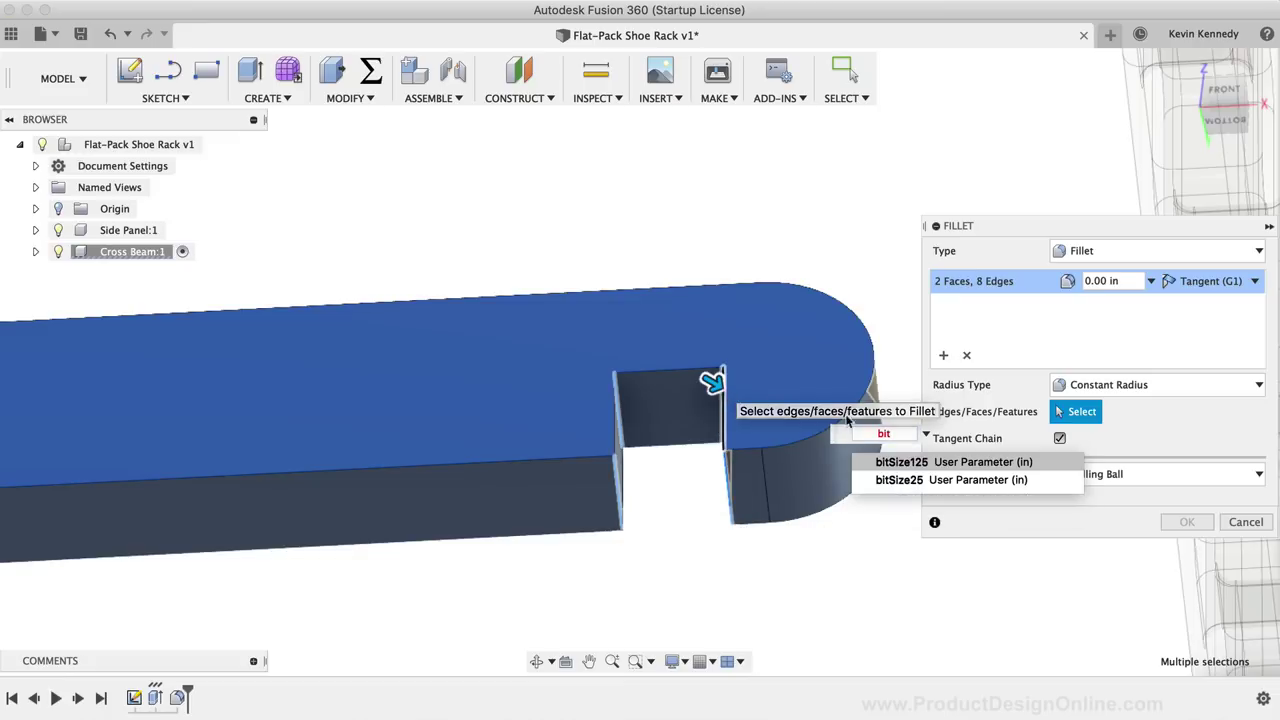
pyautogui.click(914, 466)
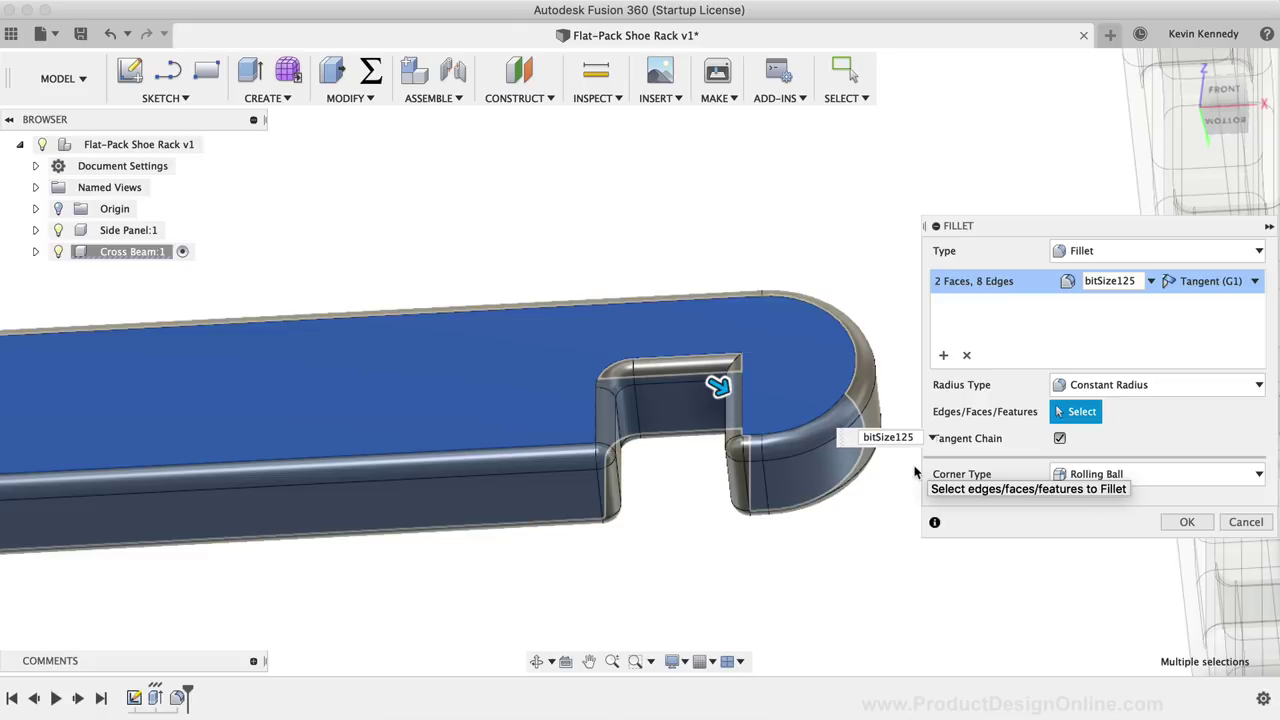
pyautogui.click(1204, 524)
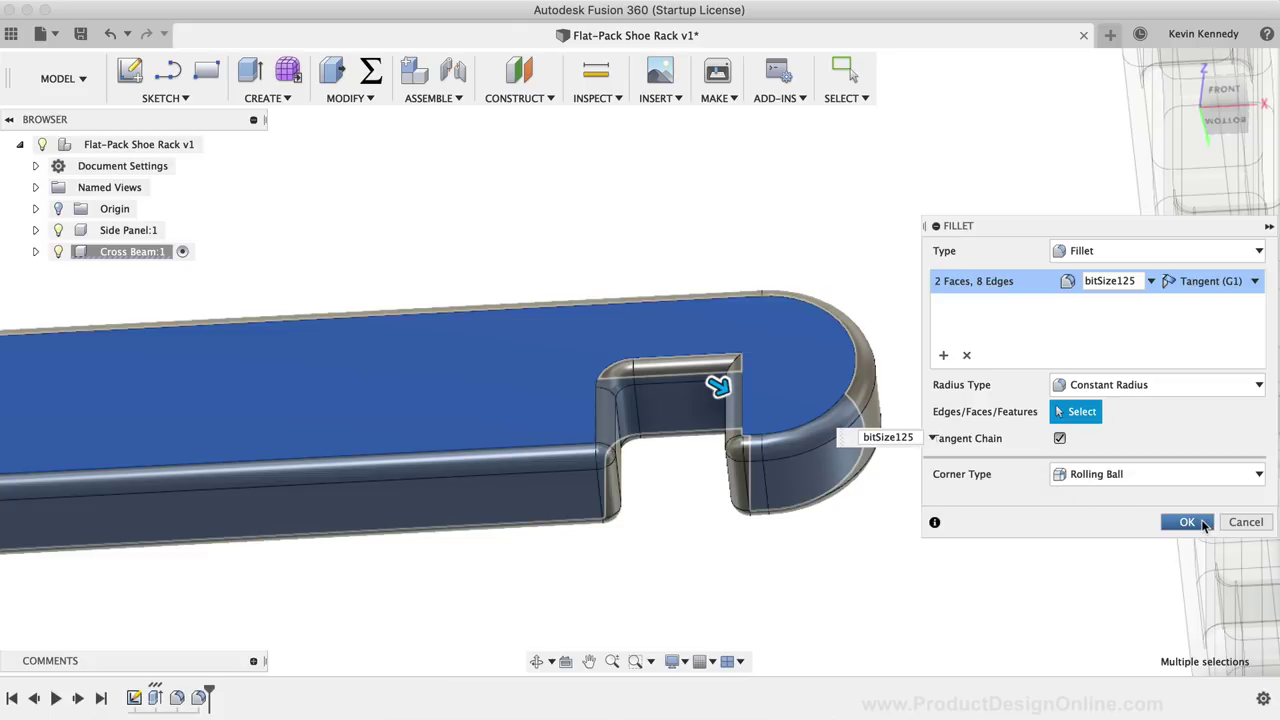
# Start saving a copy of the Cross Beam component as a separate file.
pyautogui.press('F6')
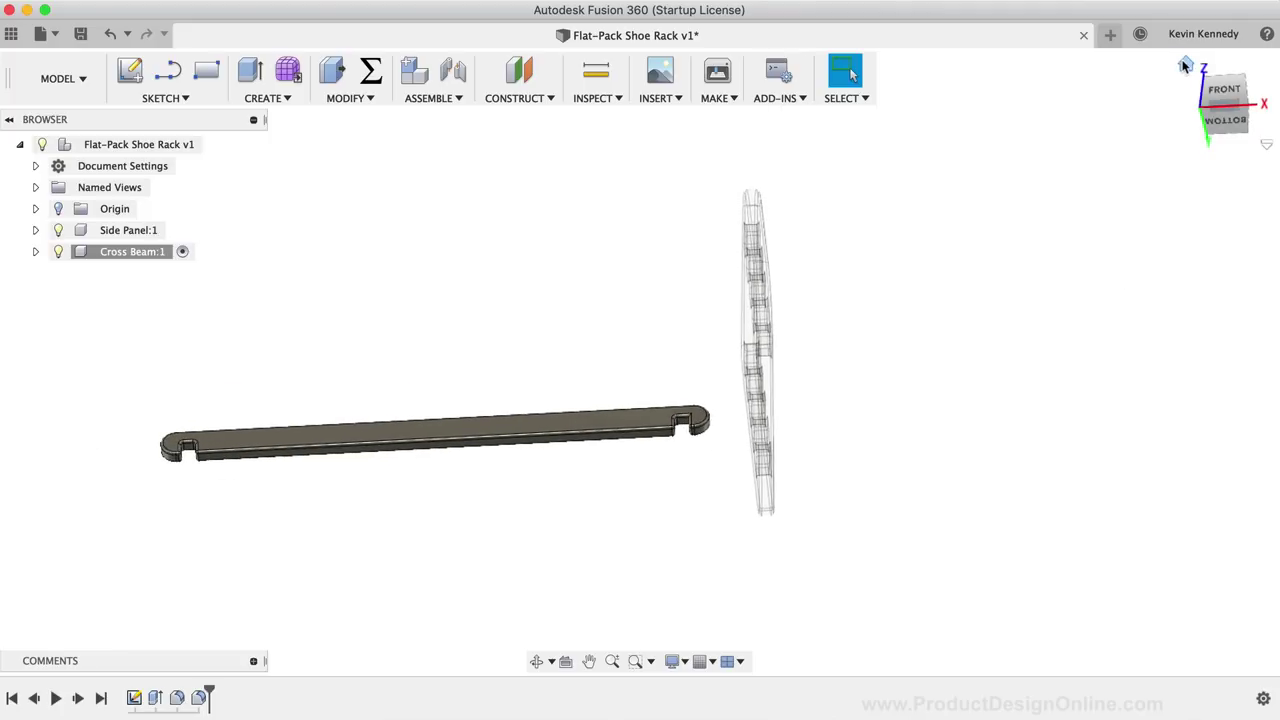
pyautogui.click(1185, 66)
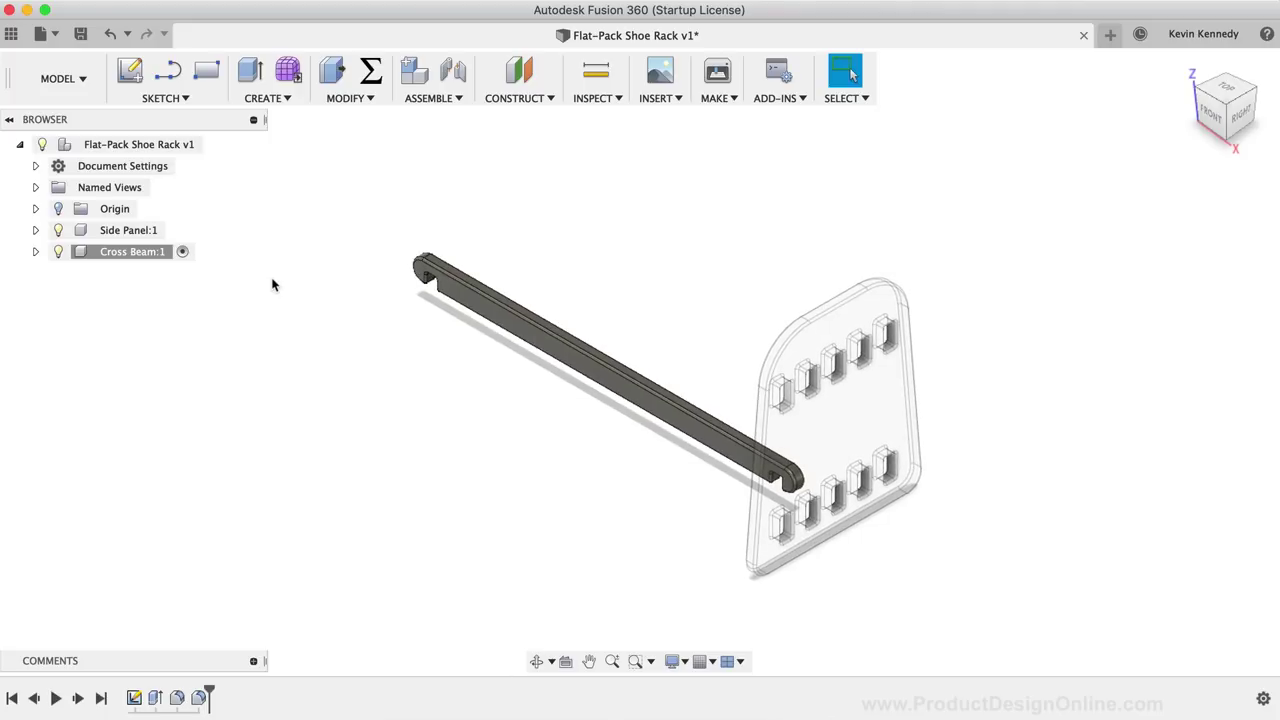
pyautogui.rightClick(139, 251)
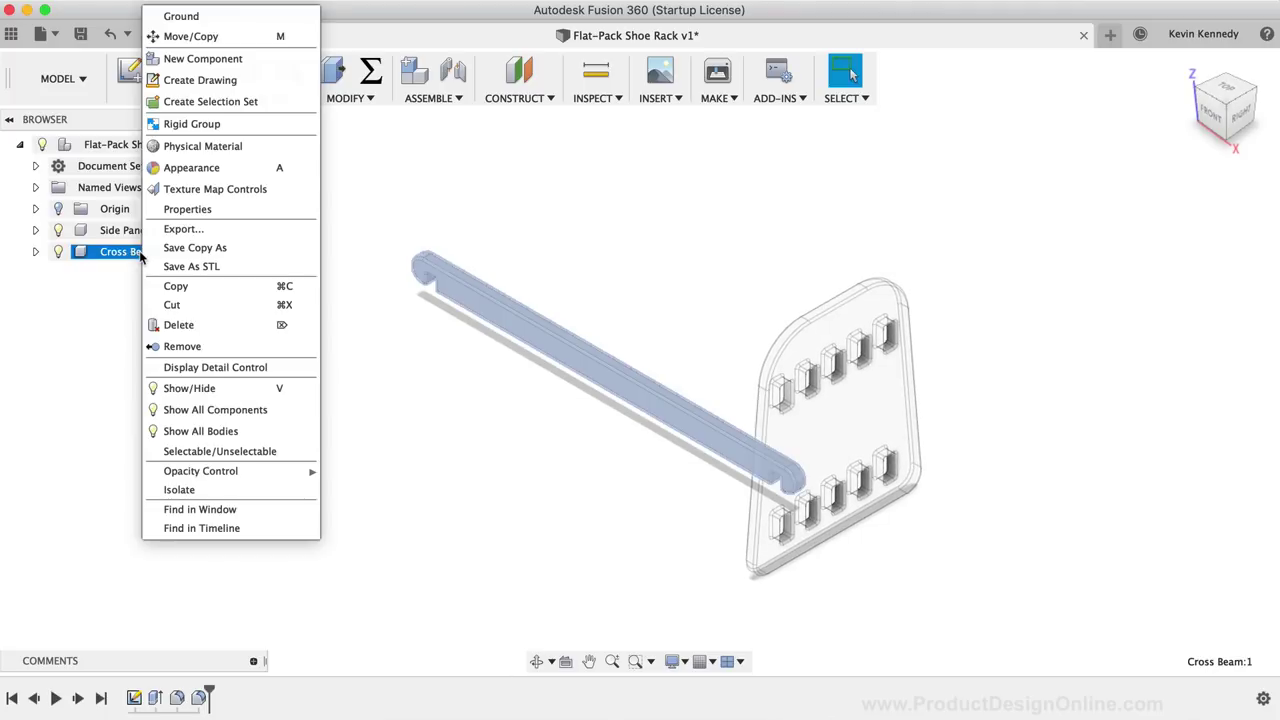
pyautogui.click(280, 254)
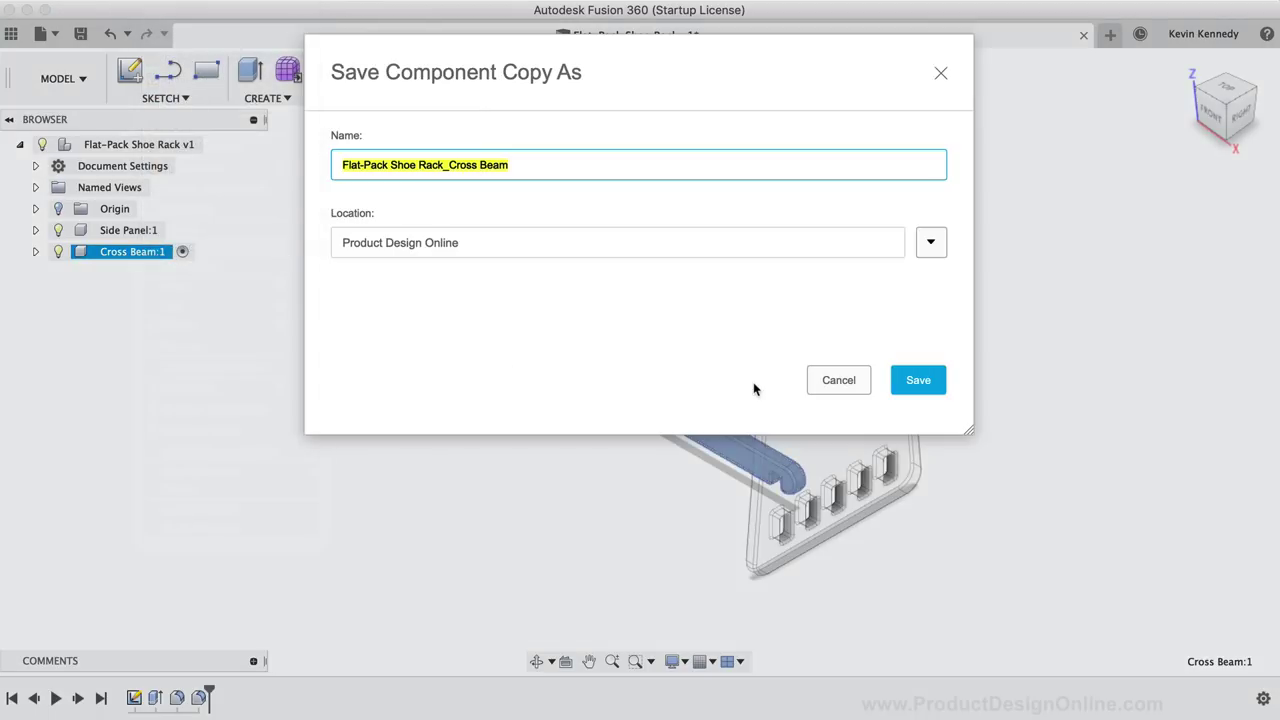